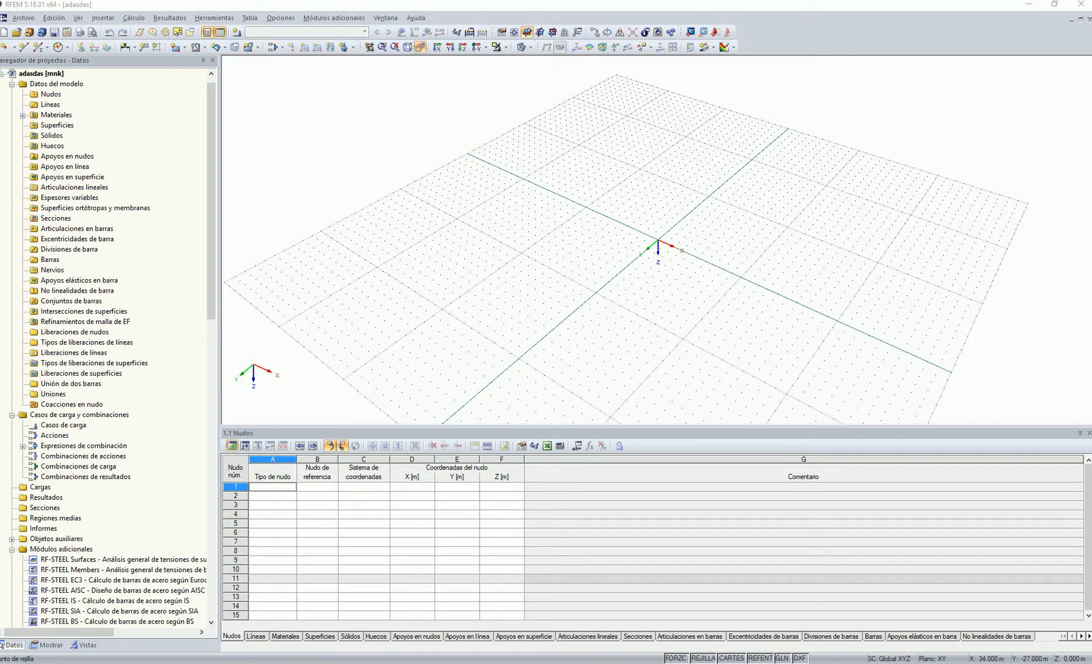
Define a new rectangular plane surface with Laminada stiffness
{"action": "mouse_move", "coordinate": [650, 204]}
{"action": "middle_mouse_down", "text": "ctrl"}
{"action": "mouse_move", "coordinate": [639, 196]}
{"action": "mouse_move", "coordinate": [654, 195]}
{"action": "middle_mouse_up", "text": "ctrl"}
{"action": "middle_click_drag", "start_coordinate": [744, 239], "coordinate": [721, 262]}
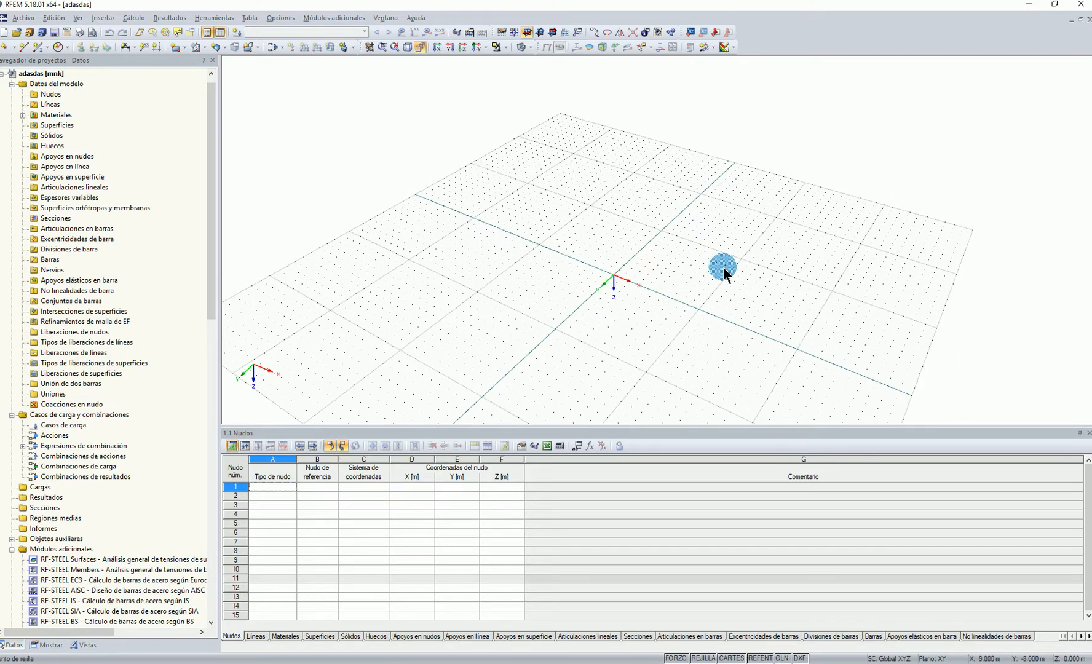
{"action": "left_click", "coordinate": [175, 47]}
{"action": "left_click_drag", "start_coordinate": [615, 197], "coordinate": [310, 163]}
{"action": "left_click", "coordinate": [618, 284]}
{"action": "left_click", "coordinate": [336, 208]}
{"action": "left_click", "coordinate": [328, 252]}
{"action": "left_click", "coordinate": [675, 282]}
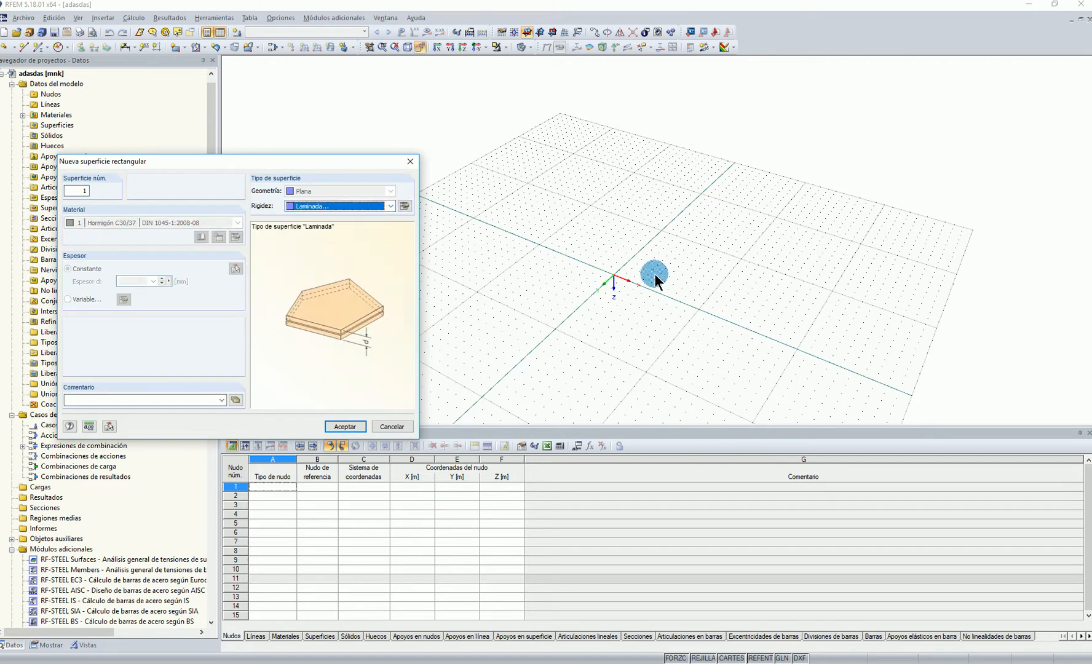
{"action": "left_click", "coordinate": [333, 424]}
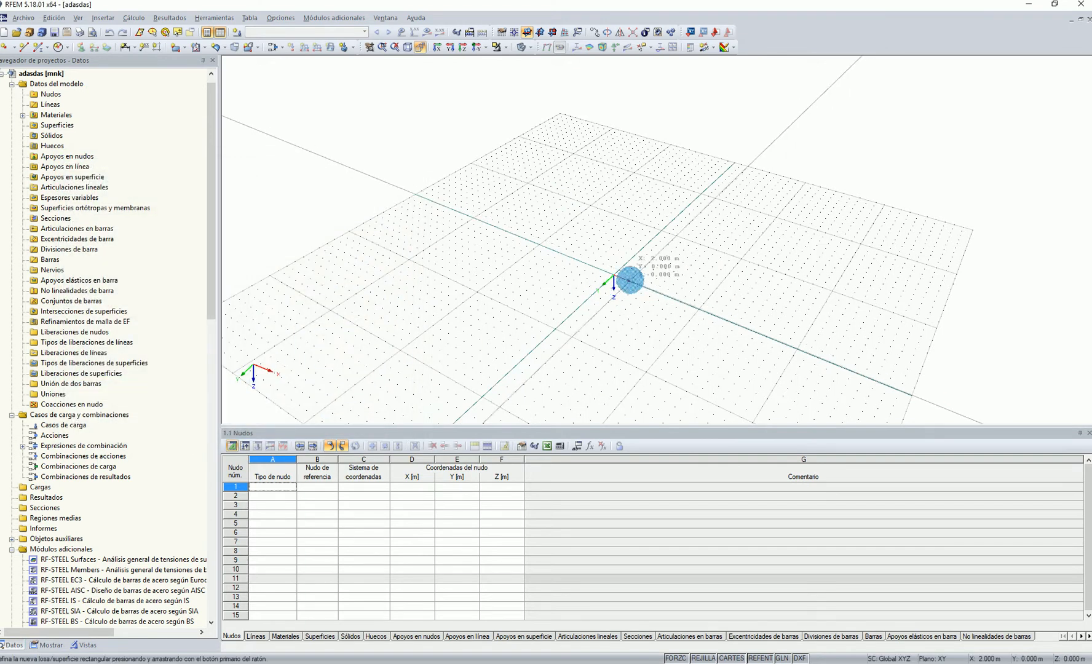
Draw the rectangular surface on the XY plane from the origin to X 12 m, Y 7 m
{"action": "left_click", "coordinate": [614, 272]}
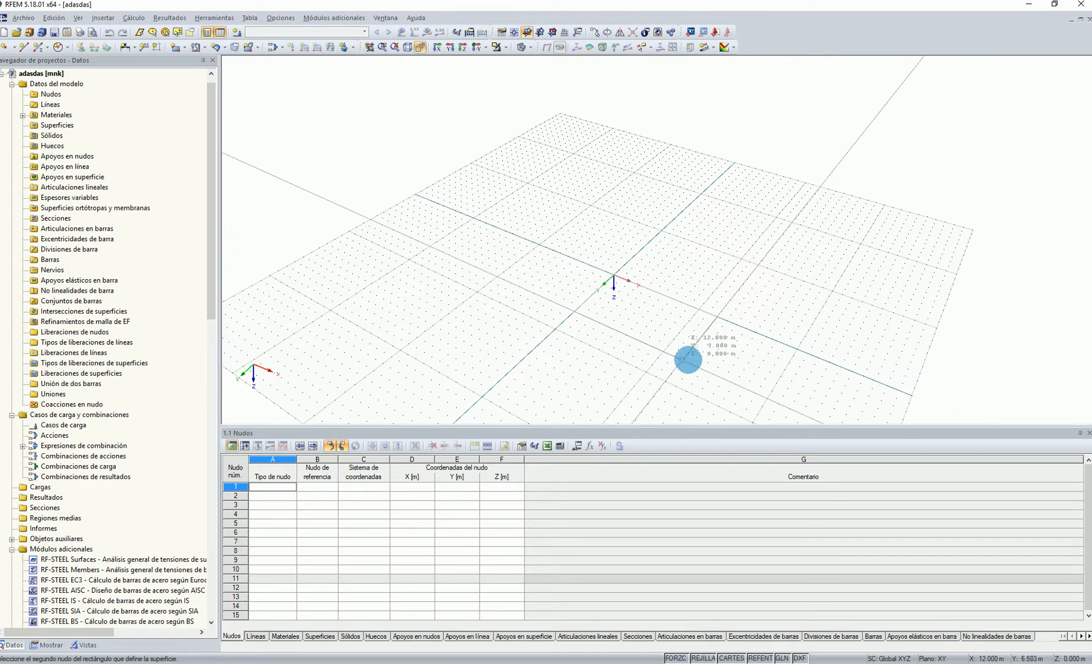
{"action": "left_click", "coordinate": [684, 363]}
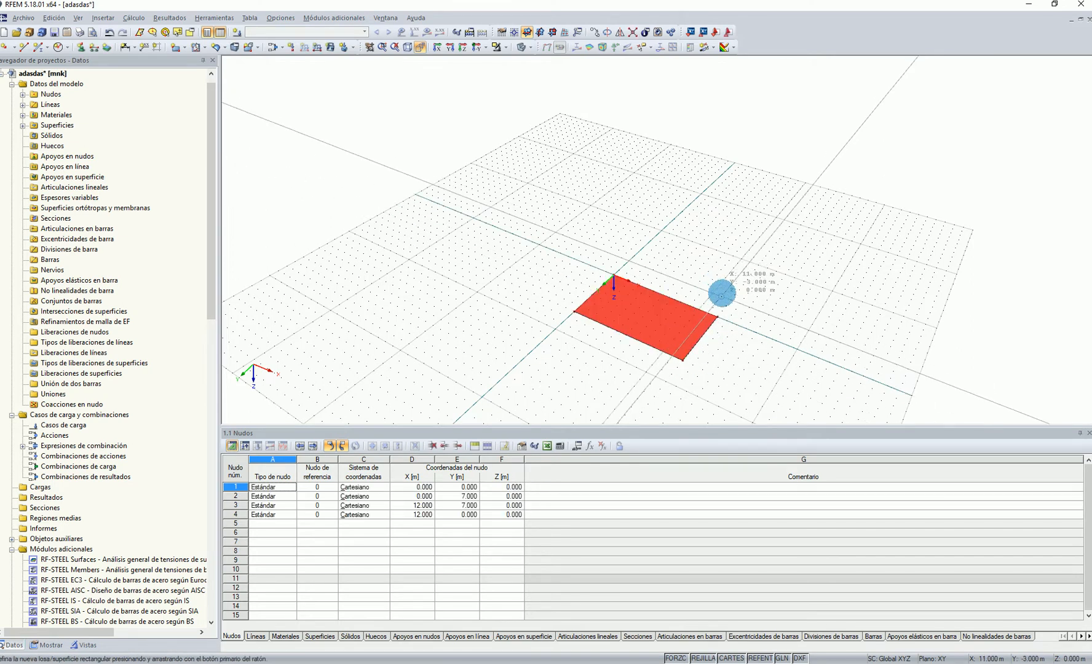
{"action": "scroll", "coordinate": [732, 289], "scroll_direction": "up", "scroll_amount": 2}
{"action": "scroll", "coordinate": [739, 297], "scroll_direction": "up", "scroll_amount": 3}
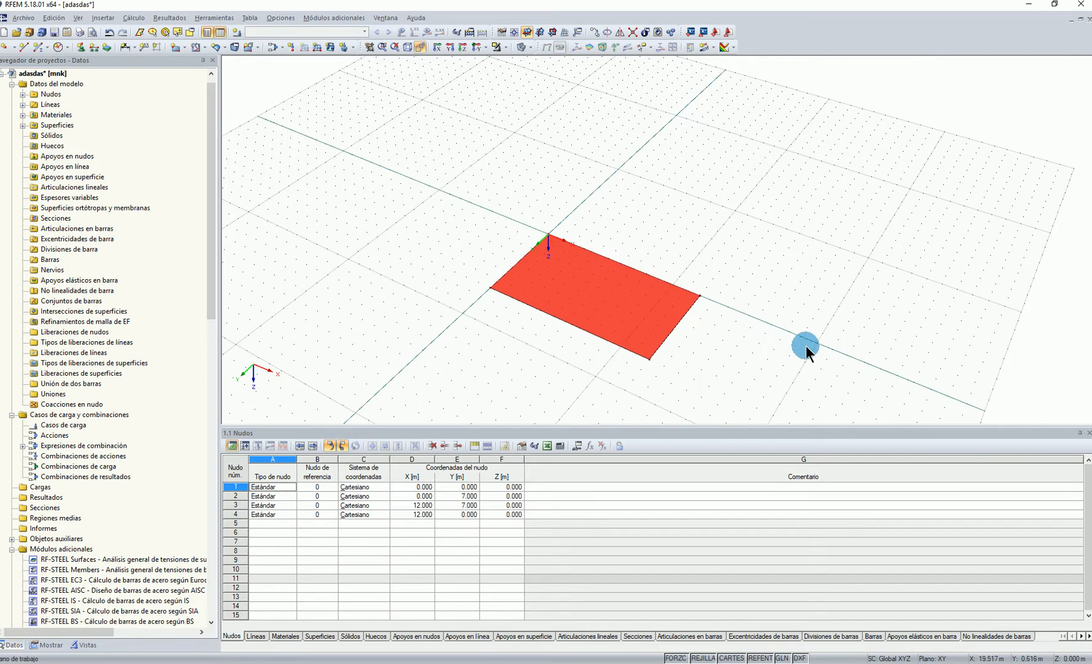
{"action": "middle_click_drag", "start_coordinate": [717, 294], "coordinate": [700, 317]}
Switch the model display to wireframe
{"action": "left_click", "coordinate": [531, 46]}
{"action": "left_click", "coordinate": [542, 62]}
{"action": "scroll", "coordinate": [608, 244], "scroll_direction": "up", "scroll_amount": 2}
{"action": "middle_click_drag", "start_coordinate": [662, 253], "coordinate": [669, 228]}
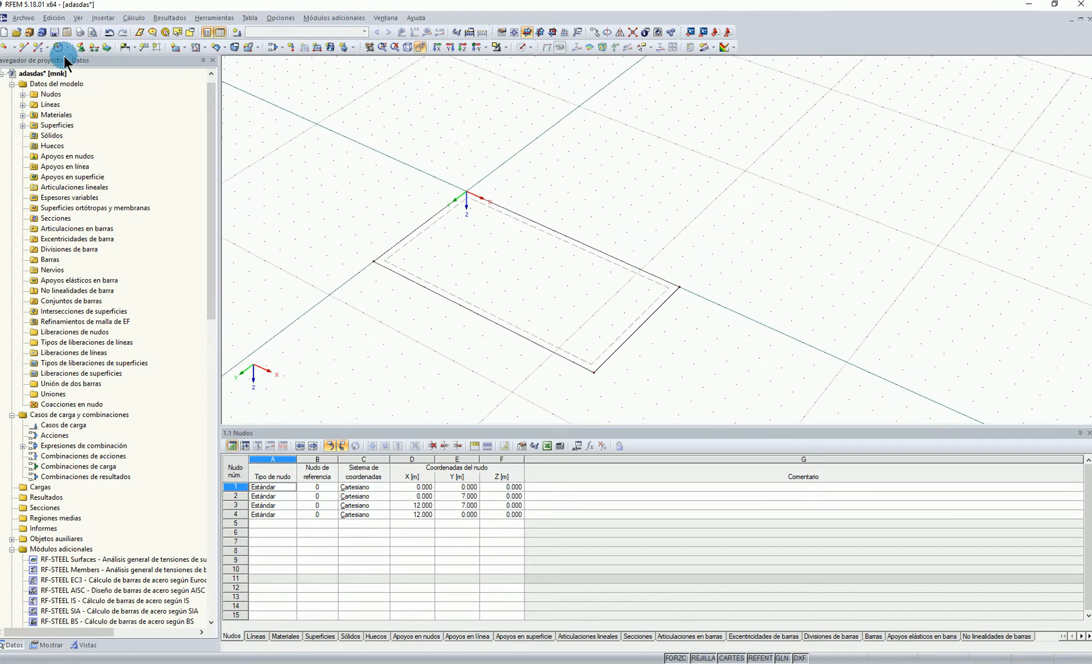
Add a second rectangular laminated surface from the corner at X 12 m, Y 0 to X 6 m, Y -7 m
{"action": "left_click", "coordinate": [176, 46]}
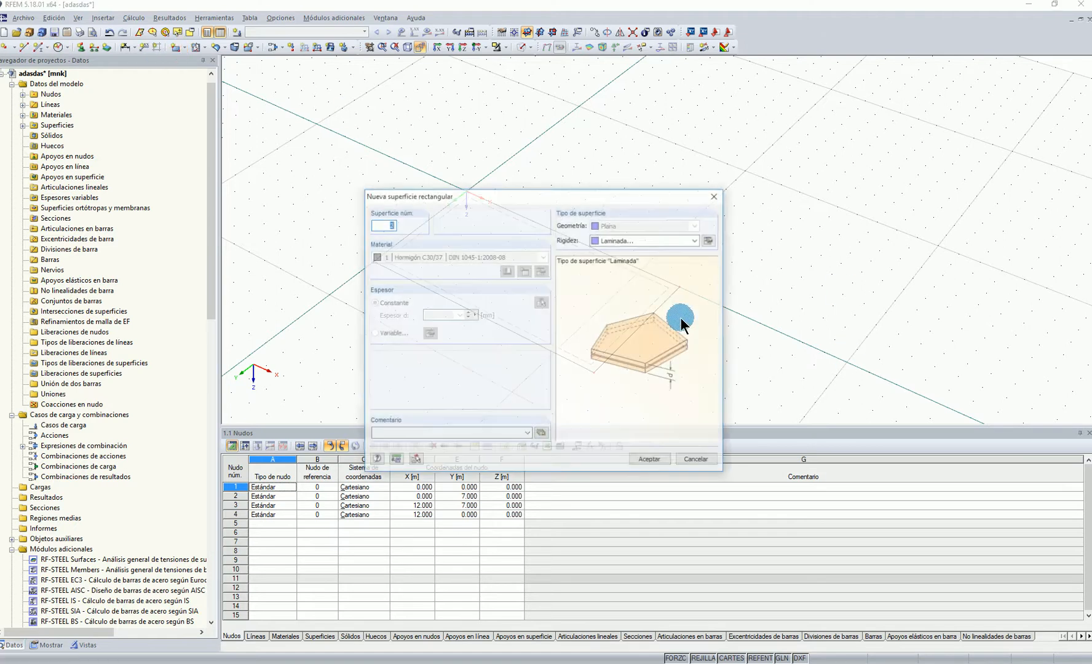
{"action": "left_click_drag", "start_coordinate": [604, 192], "coordinate": [313, 186]}
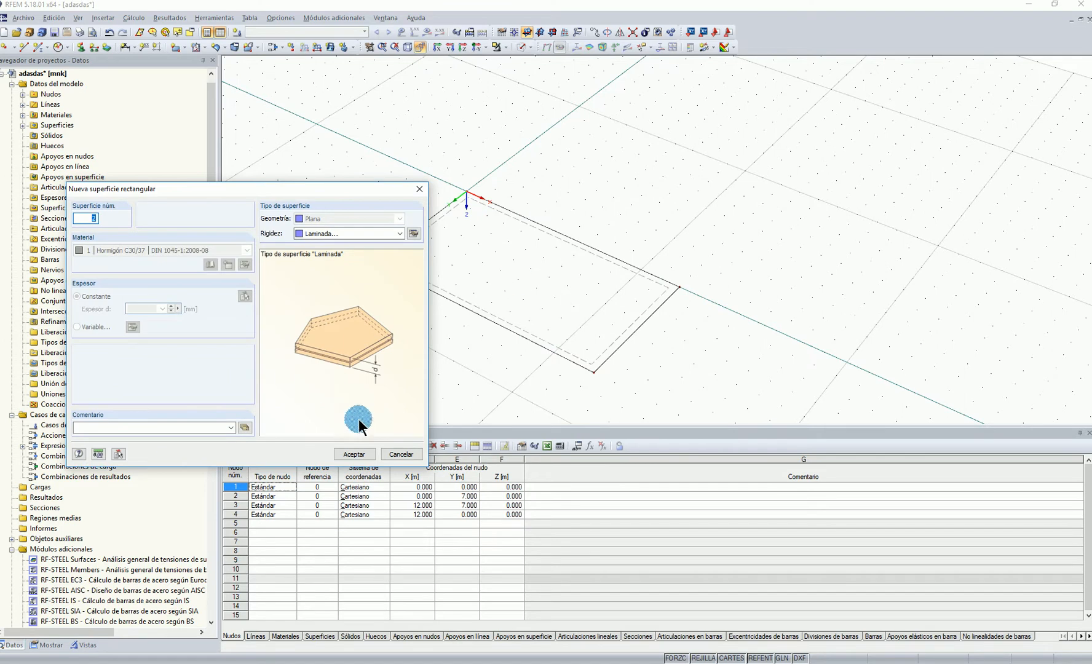
{"action": "left_click", "coordinate": [354, 454]}
{"action": "left_click", "coordinate": [679, 277]}
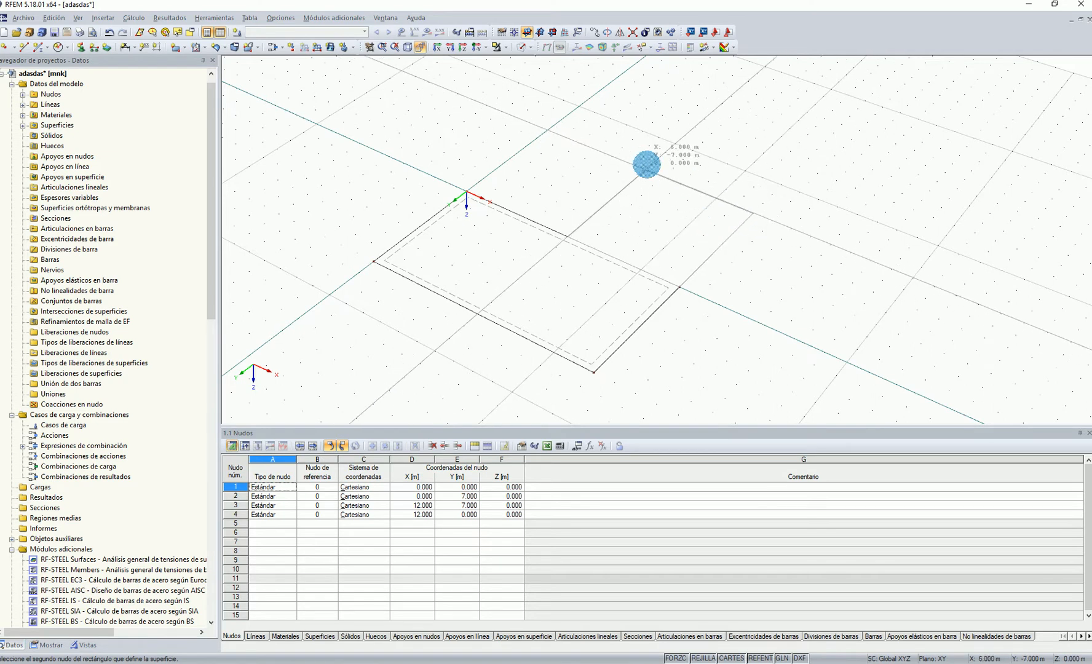
{"action": "left_click", "coordinate": [648, 165]}
{"action": "scroll", "coordinate": [649, 172], "scroll_direction": "up", "scroll_amount": 2}
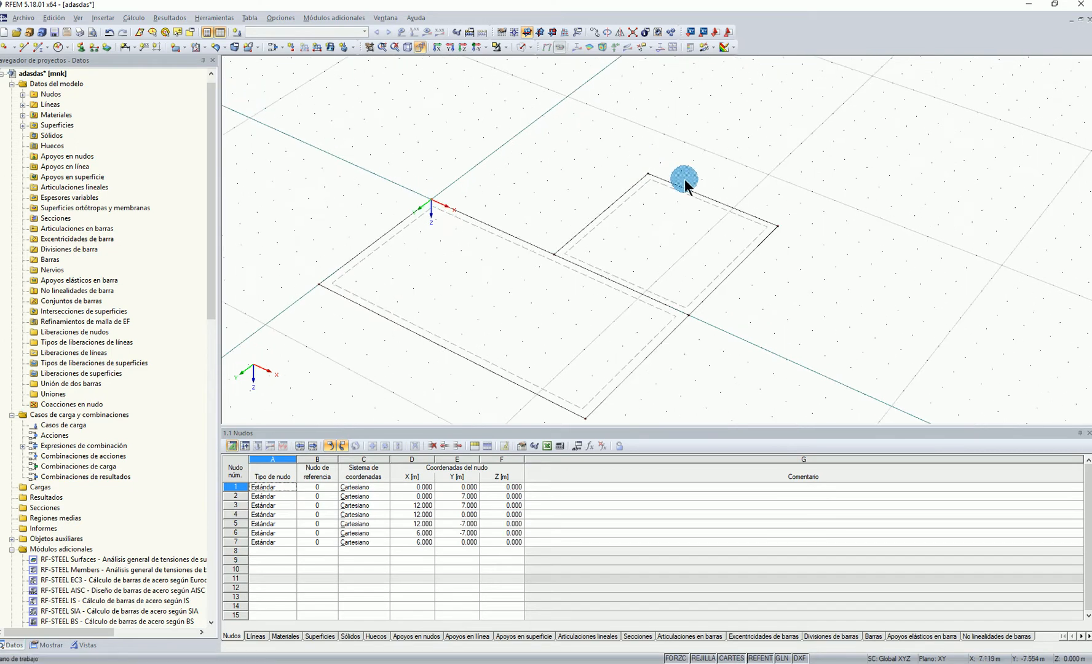
{"action": "middle_click_drag", "start_coordinate": [679, 236], "coordinate": [699, 214]}
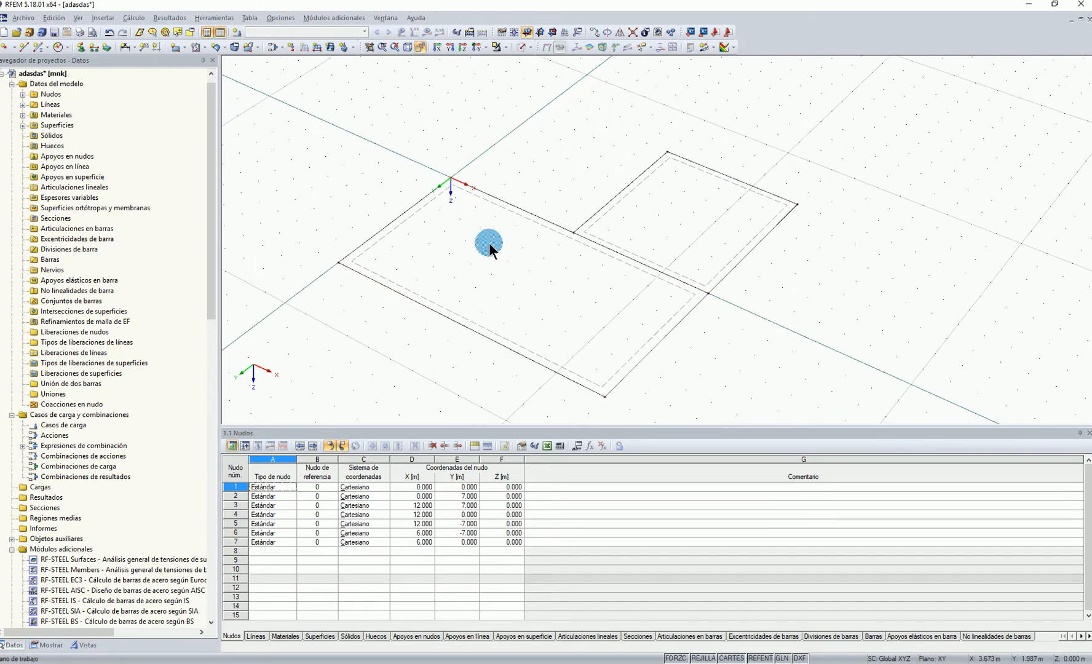
Try to place a node on the large surface's edge at X 0, 2.5 m from the line's start, without dividing the line
{"action": "right_click", "coordinate": [362, 241]}
{"action": "mouse_move", "coordinate": [394, 290]}
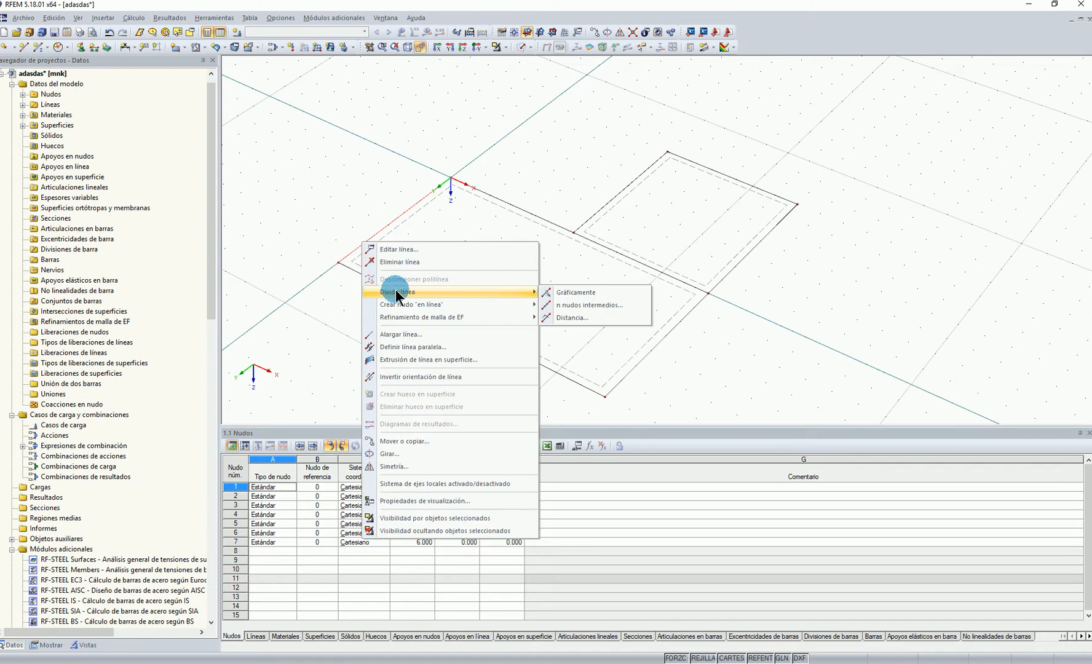
{"action": "left_click", "coordinate": [562, 316]}
{"action": "left_click", "coordinate": [392, 275]}
{"action": "double_click", "coordinate": [551, 352]}
{"action": "type", "text": "2.500"}
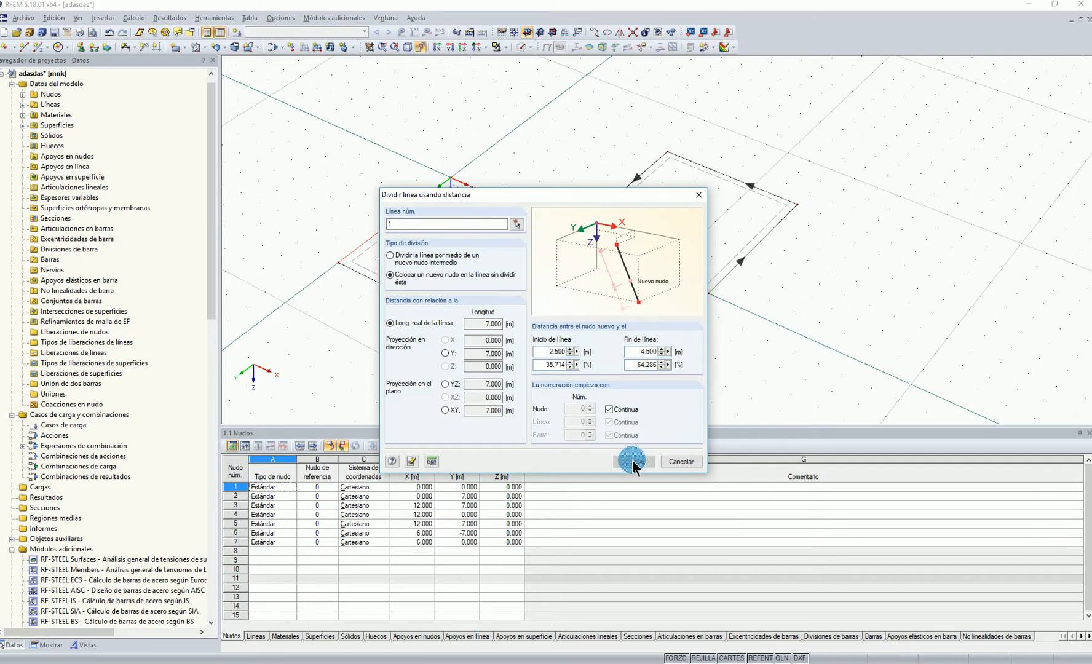
{"action": "left_click", "coordinate": [634, 461]}
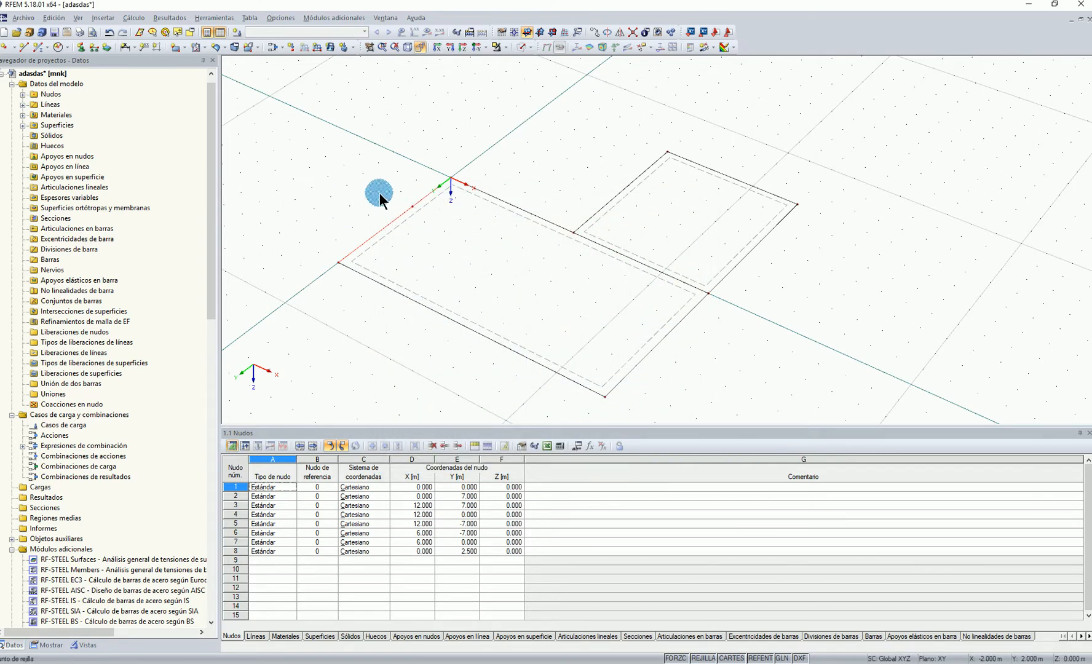
Place a node on the large surface's edge at X 0, 2.5 m from the line's end, without dividing the line
{"action": "right_click", "coordinate": [352, 249]}
{"action": "mouse_move", "coordinate": [388, 300]}
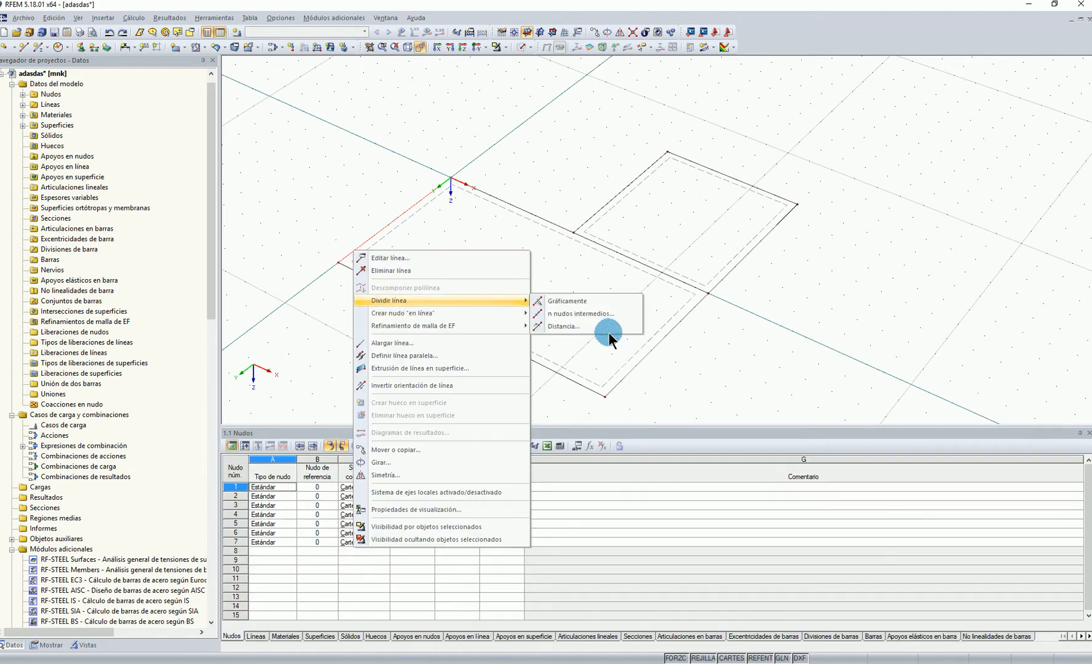
{"action": "left_click", "coordinate": [599, 327]}
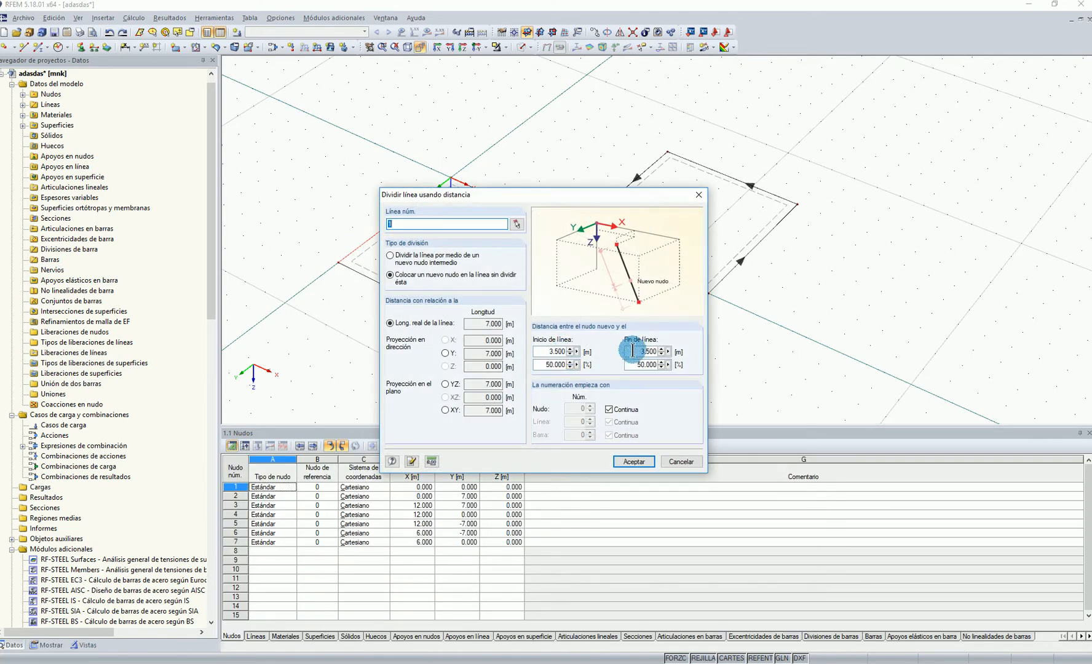
{"action": "left_click", "coordinate": [623, 352]}
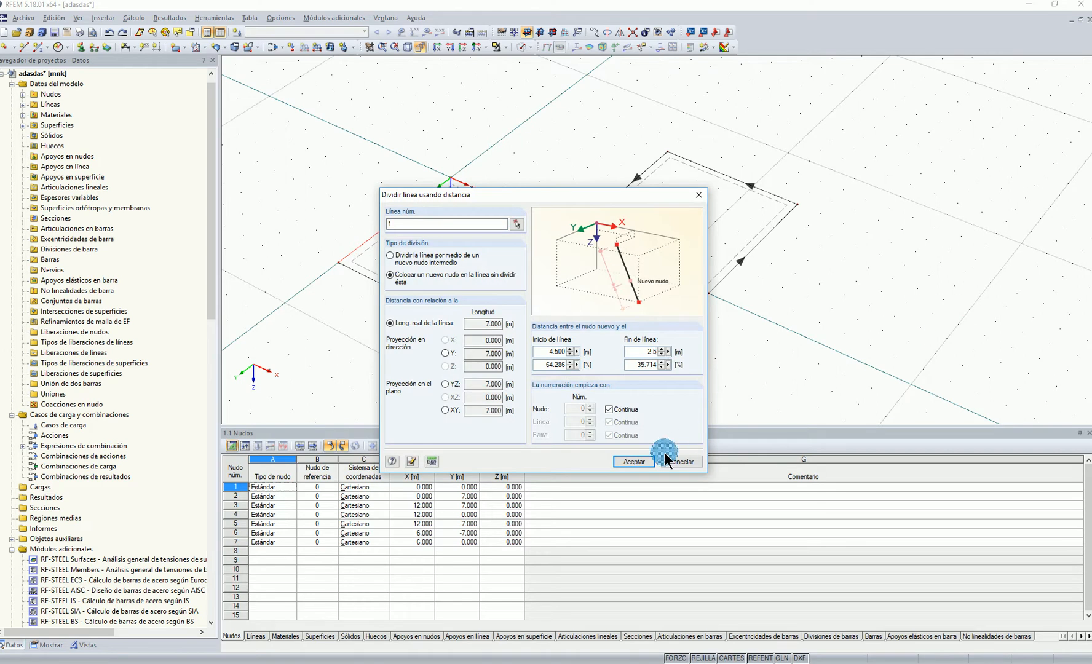
{"action": "left_click", "coordinate": [634, 462]}
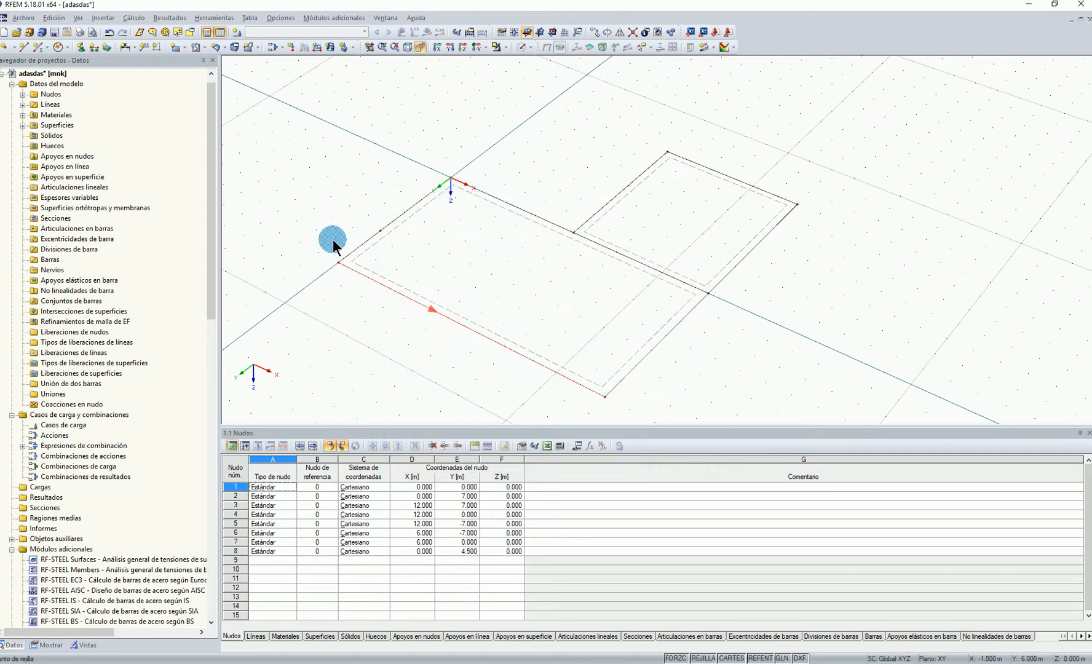
Copy the large surface's edge at Y 7 m to Y 4.5 m, and copy that line again to Y 2 m
{"action": "left_click_drag", "start_coordinate": [339, 262], "coordinate": [381, 231], "text": "ctrl"}
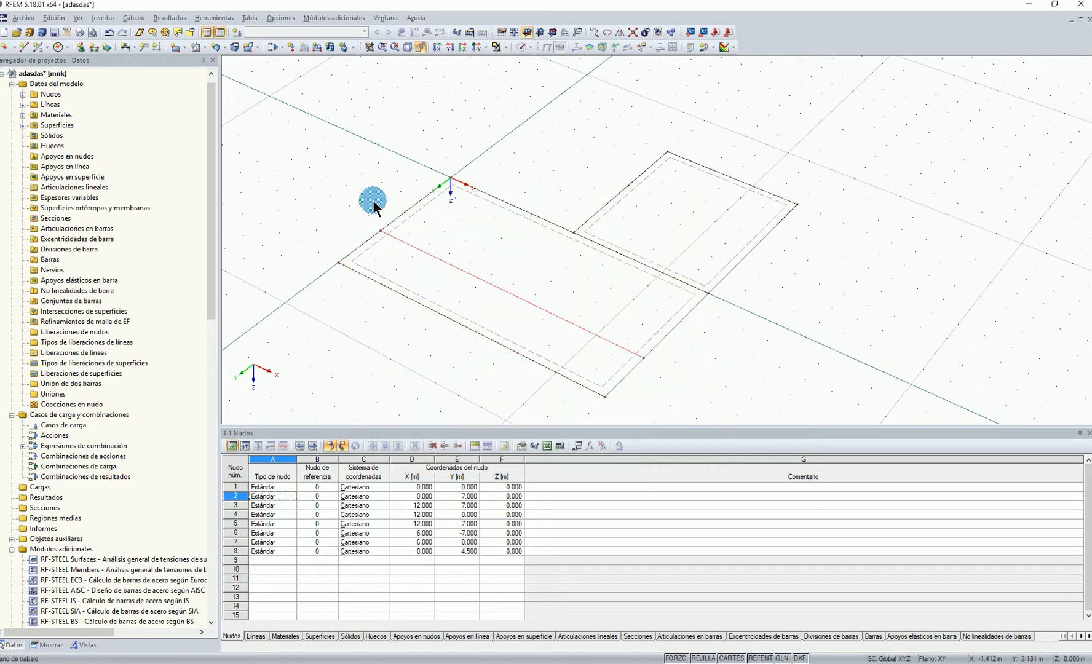
{"action": "left_click", "coordinate": [406, 246]}
{"action": "left_click_drag", "start_coordinate": [339, 263], "coordinate": [437, 172], "text": "ctrl"}
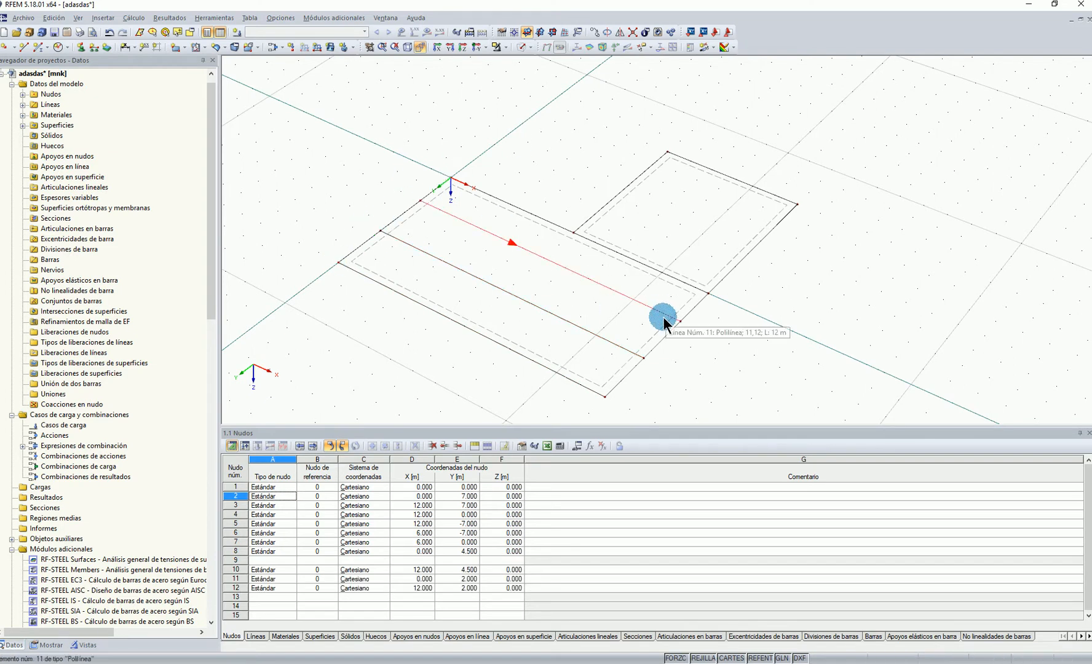
Place a node on the large surface's edge at Y 0, with a distance of 2 m entered in the divide-line dialog
{"action": "middle_click_drag", "start_coordinate": [484, 187], "coordinate": [501, 188]}
{"action": "left_click", "coordinate": [495, 192]}
{"action": "right_click", "coordinate": [494, 192]}
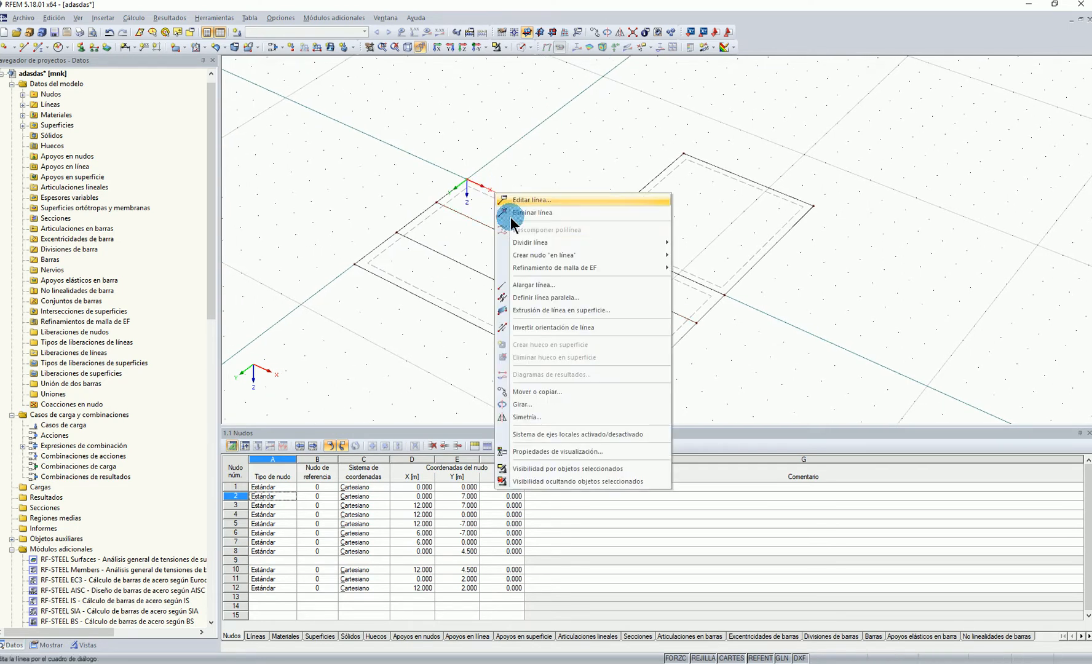
{"action": "left_click", "coordinate": [527, 300]}
{"action": "left_click_drag", "start_coordinate": [657, 351], "coordinate": [632, 346]}
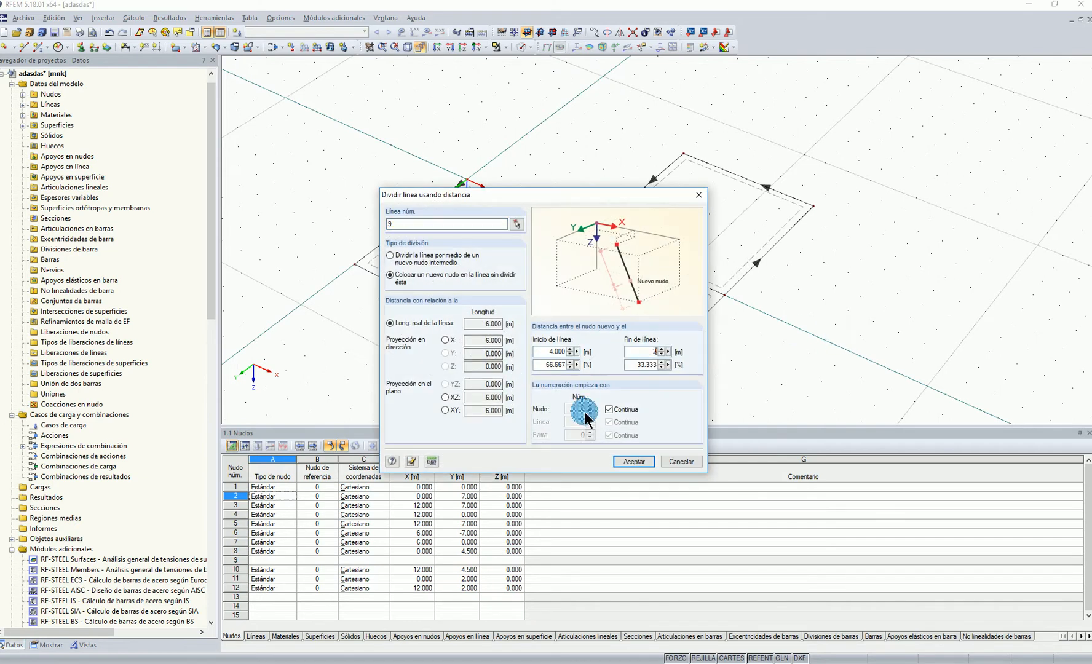
{"action": "left_click", "coordinate": [634, 462]}
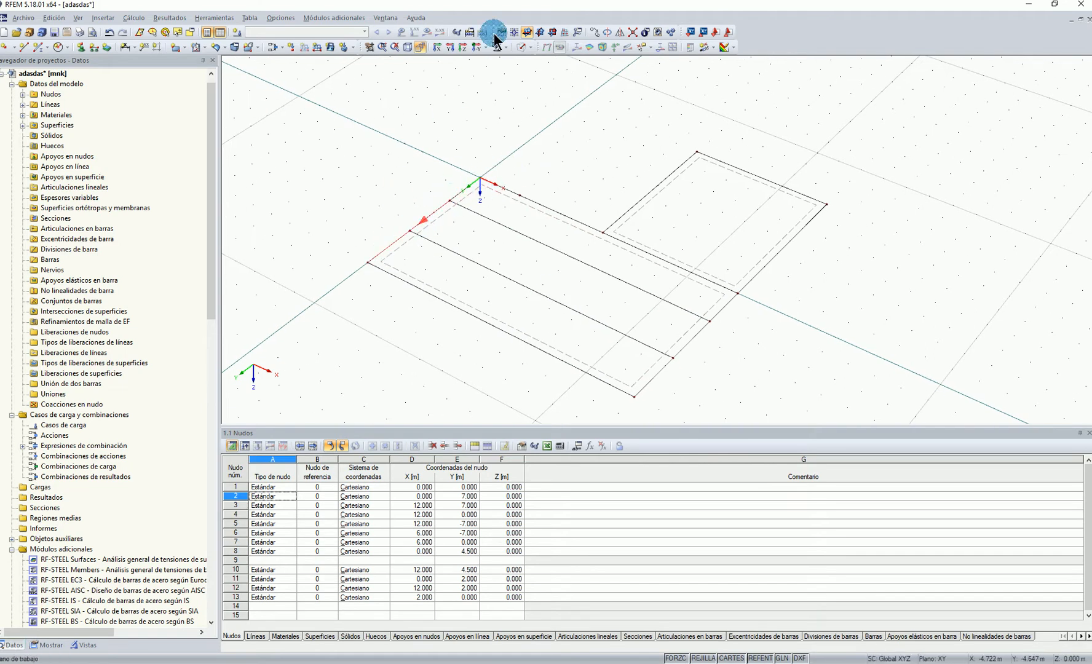
Connect all intersecting lines of the model and copy the segments of the edge at X 0 to X 2 m
{"action": "left_click", "coordinate": [632, 30]}
{"action": "left_click_drag", "start_coordinate": [343, 102], "coordinate": [932, 419]}
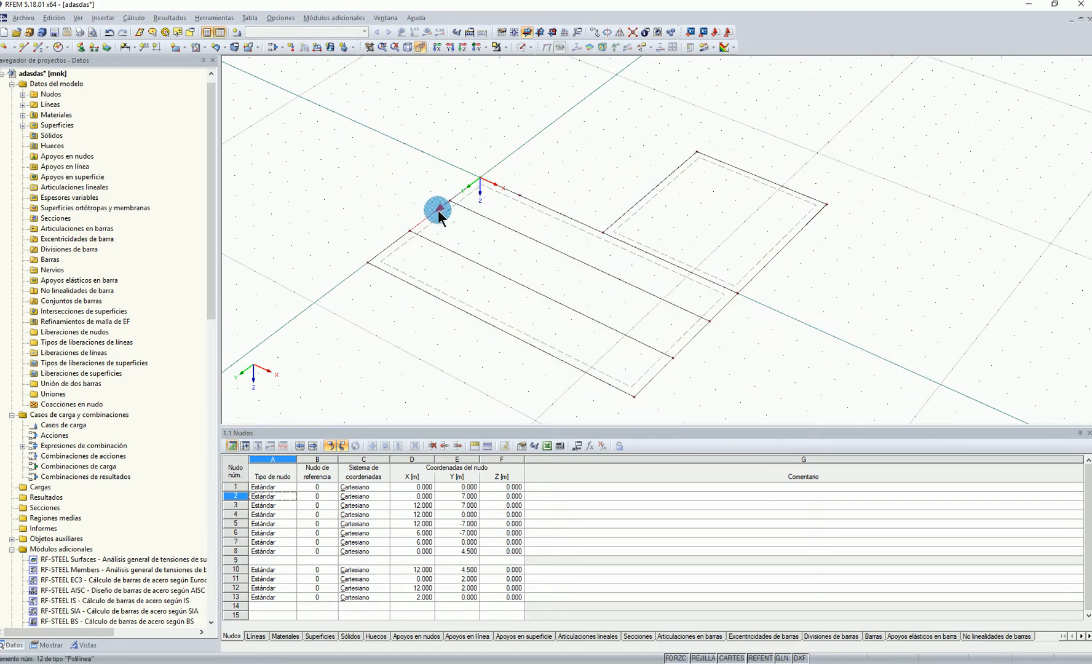
{"action": "left_click", "coordinate": [389, 245]}
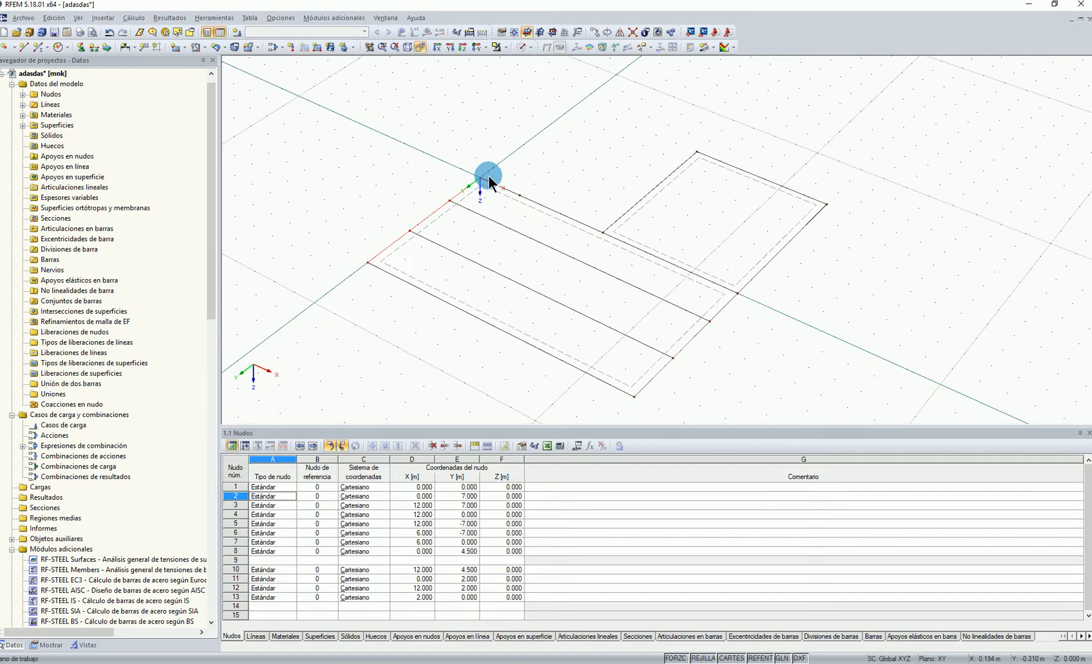
{"action": "left_click_drag", "start_coordinate": [481, 178], "coordinate": [521, 195], "text": "ctrl"}
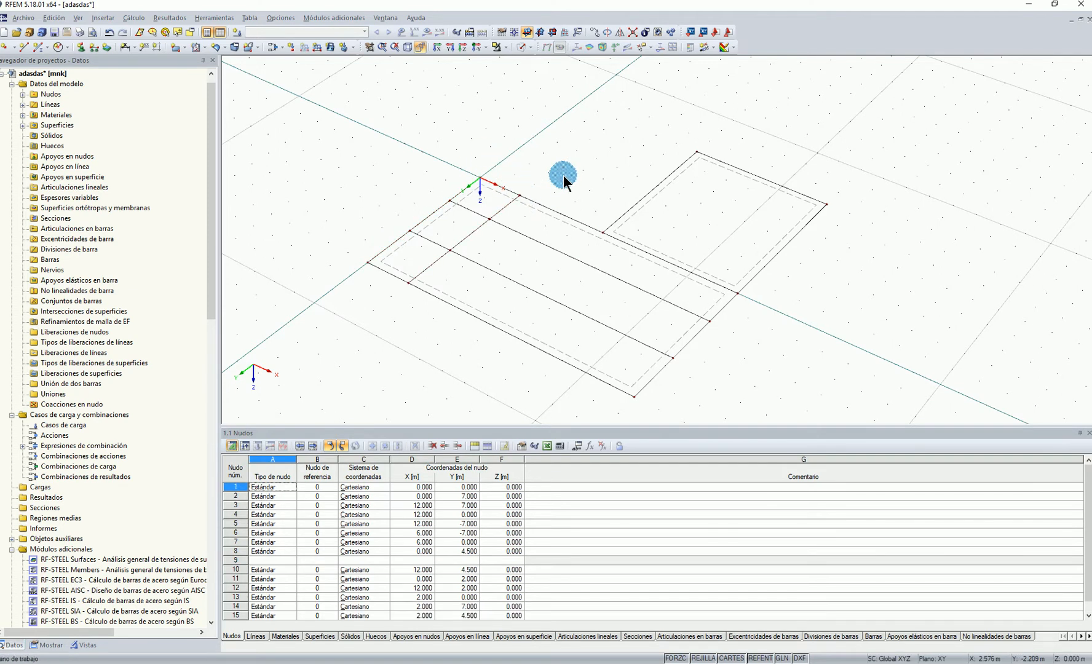
Copy the edge lines at X 12 m to X 8 m, across both the large and the small surface
{"action": "middle_click_drag", "start_coordinate": [749, 317], "coordinate": [734, 297]}
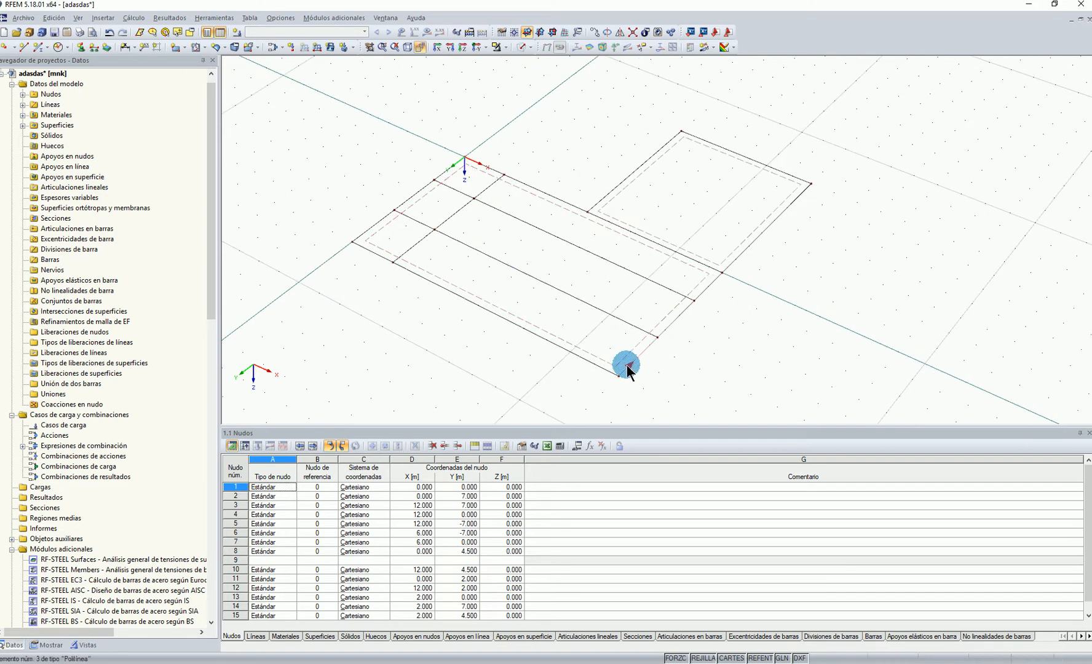
{"action": "left_click", "coordinate": [709, 276]}
{"action": "left_click_drag", "start_coordinate": [713, 286], "coordinate": [527, 330], "text": "ctrl"}
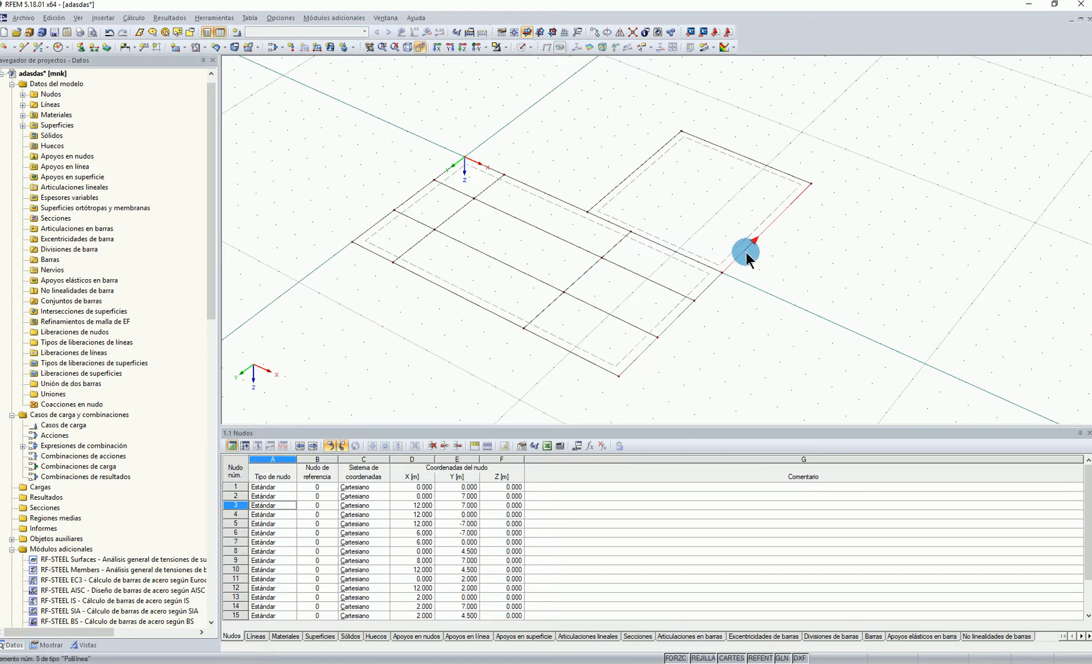
{"action": "left_click_drag", "start_coordinate": [723, 273], "coordinate": [631, 232], "text": "ctrl"}
{"action": "left_click", "coordinate": [816, 280]}
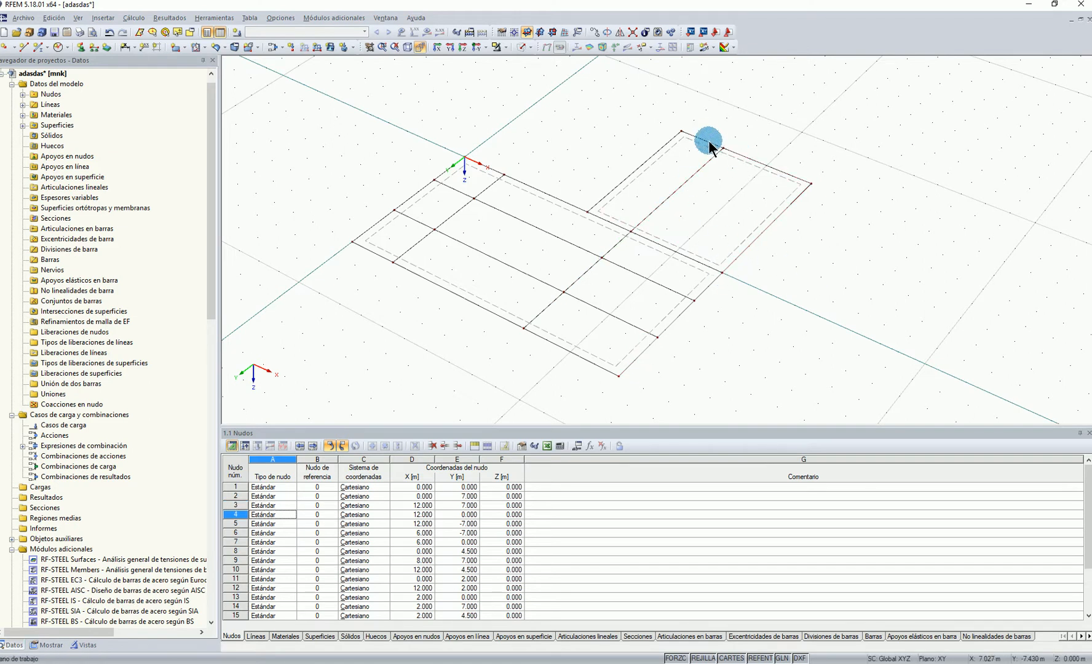
Place a node 2.5 m from the end of the small surface's X 12 m edge and copy its Y -7 m edge to Y -4.5 and -2 m
{"action": "middle_click_drag", "start_coordinate": [842, 256], "coordinate": [851, 265]}
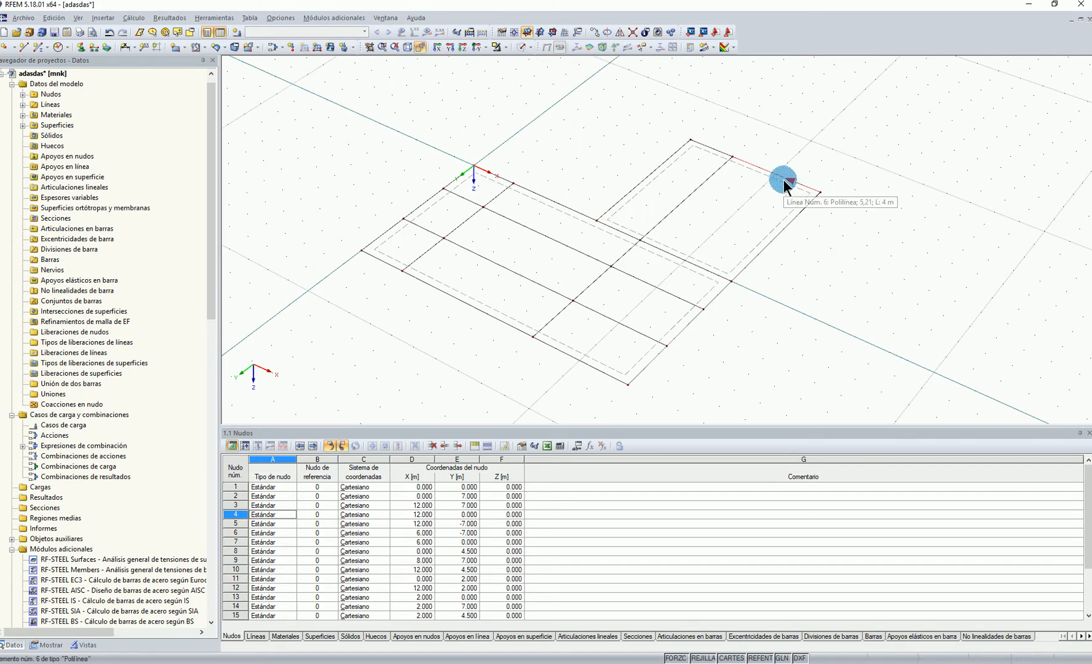
{"action": "right_click", "coordinate": [790, 224]}
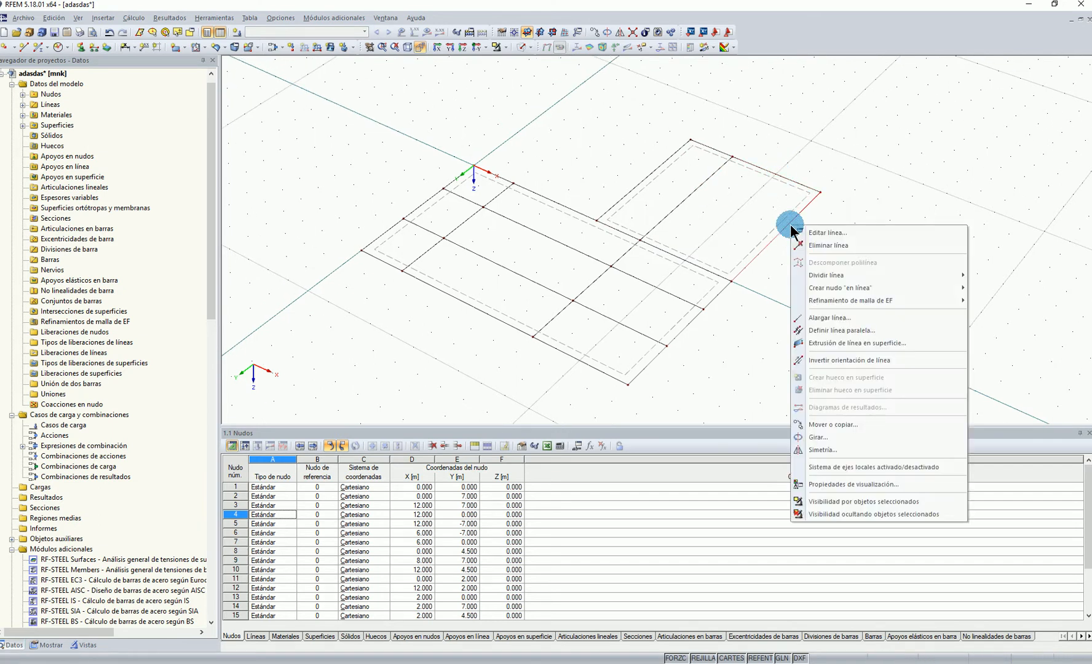
{"action": "mouse_move", "coordinate": [820, 275]}
{"action": "left_click", "coordinate": [1009, 288]}
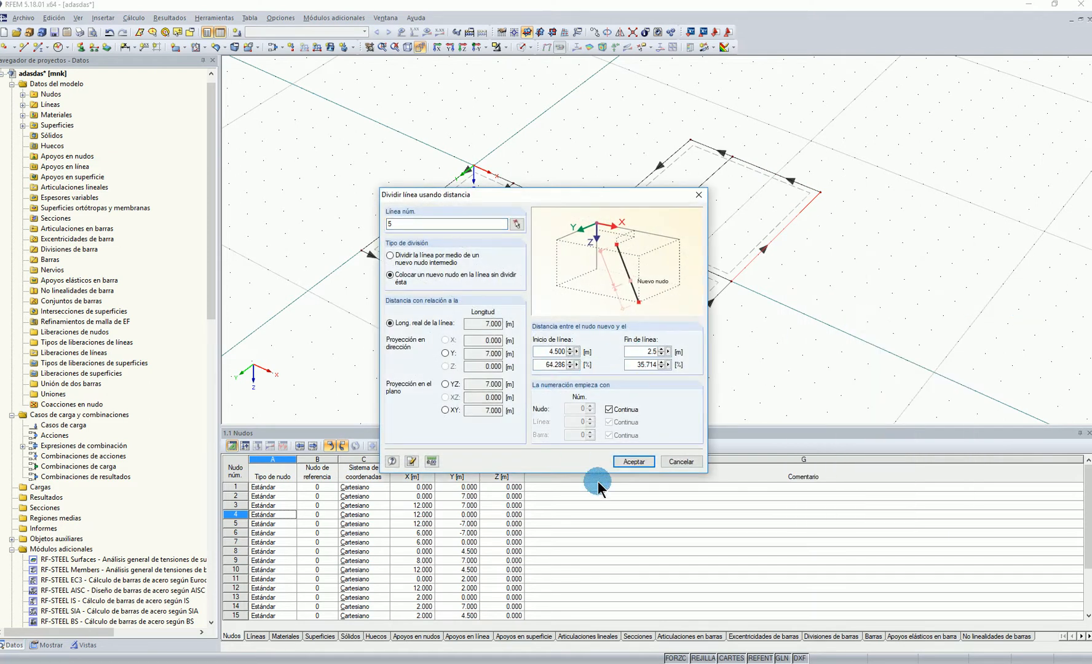
{"action": "left_click", "coordinate": [640, 462]}
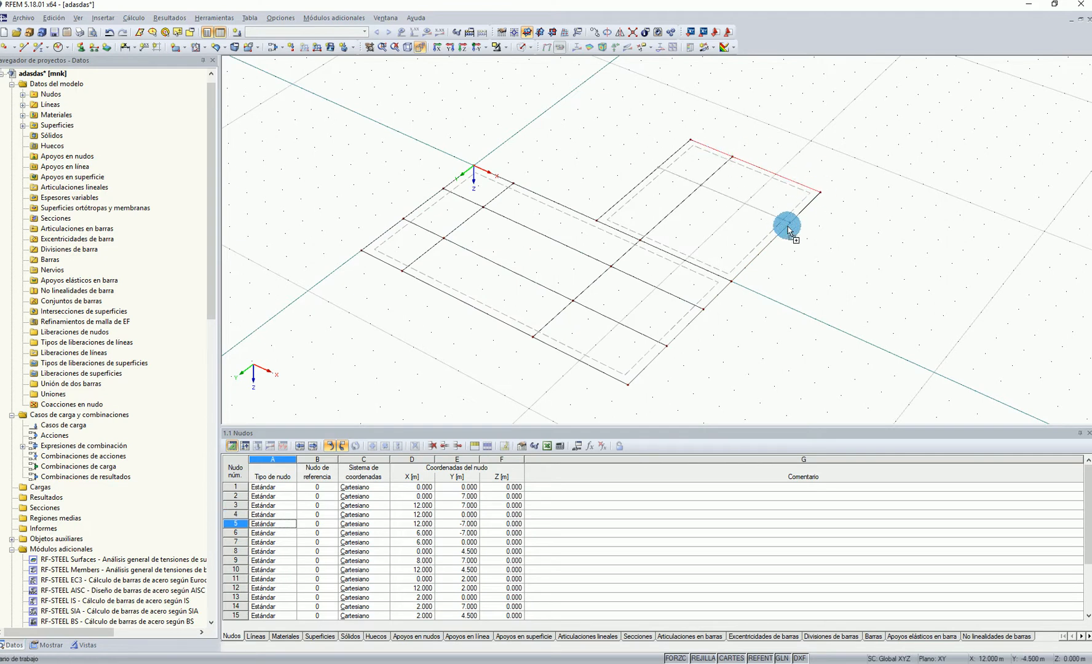
{"action": "left_click_drag", "start_coordinate": [820, 191], "coordinate": [844, 288], "text": "ctrl"}
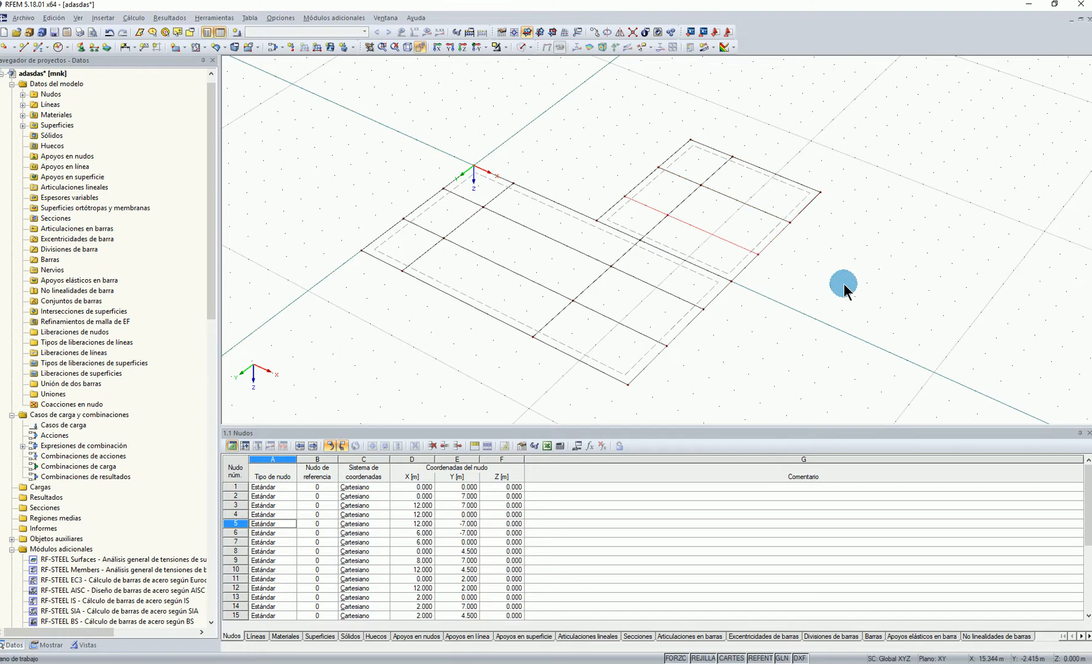
Set up a new plane surface with laminated stiffness (Laminada) for the small rectangle
{"action": "left_click", "coordinate": [844, 285]}
{"action": "middle_click_drag", "start_coordinate": [841, 266], "coordinate": [851, 271]}
{"action": "scroll", "coordinate": [850, 280], "scroll_direction": "up", "scroll_amount": 1}
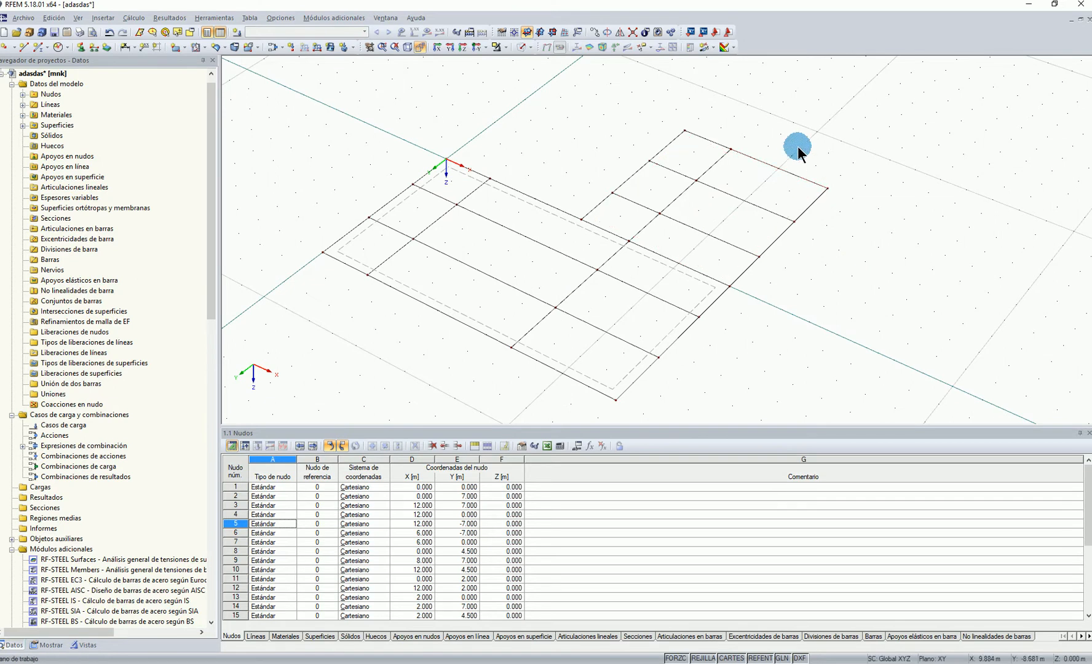
{"action": "left_click", "coordinate": [184, 48]}
{"action": "left_click", "coordinate": [243, 313]}
{"action": "left_click", "coordinate": [797, 228]}
{"action": "left_click", "coordinate": [649, 459]}
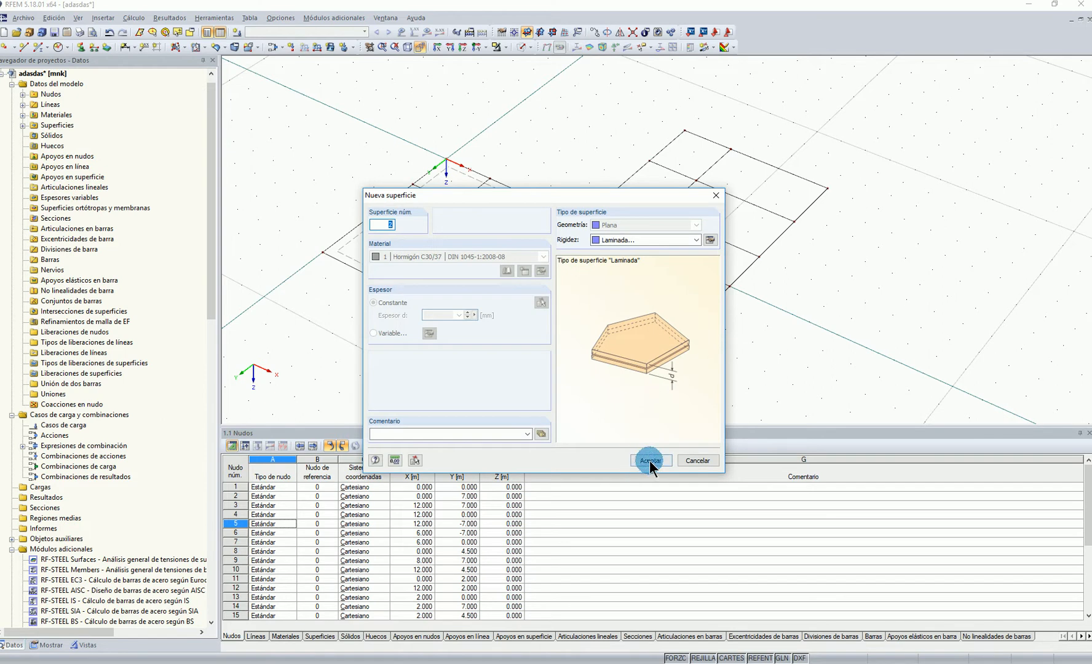
Pick all boundary line segments of the small rectangle, from X 6 to 12 m and Y -7 to 0 m, to create its surface
{"action": "left_click", "coordinate": [717, 282]}
{"action": "left_click", "coordinate": [606, 228]}
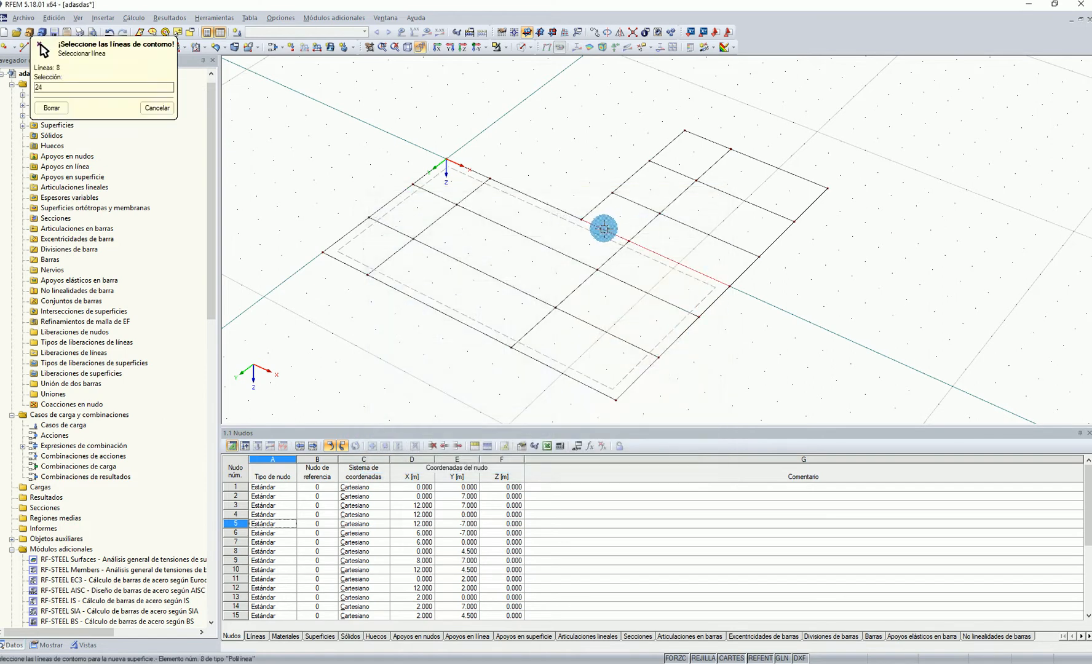
{"action": "left_click", "coordinate": [604, 200]}
{"action": "left_click", "coordinate": [632, 178]}
{"action": "left_click", "coordinate": [680, 173]}
{"action": "left_click", "coordinate": [714, 165]}
{"action": "left_click", "coordinate": [761, 168]}
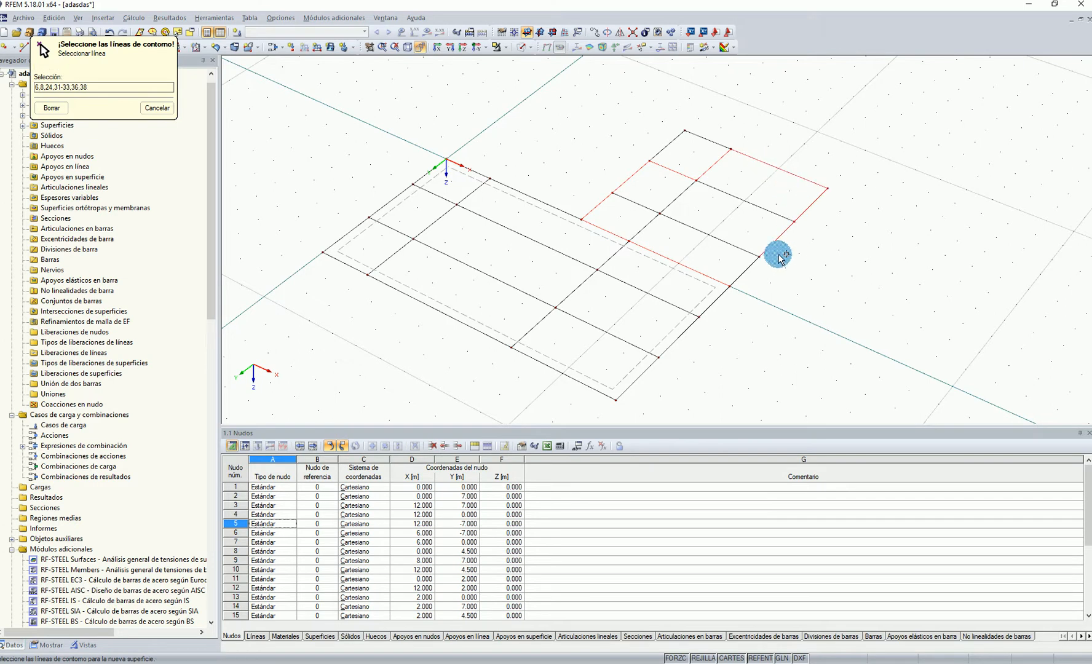
{"action": "left_click", "coordinate": [746, 271]}
{"action": "key", "text": "Escape"}
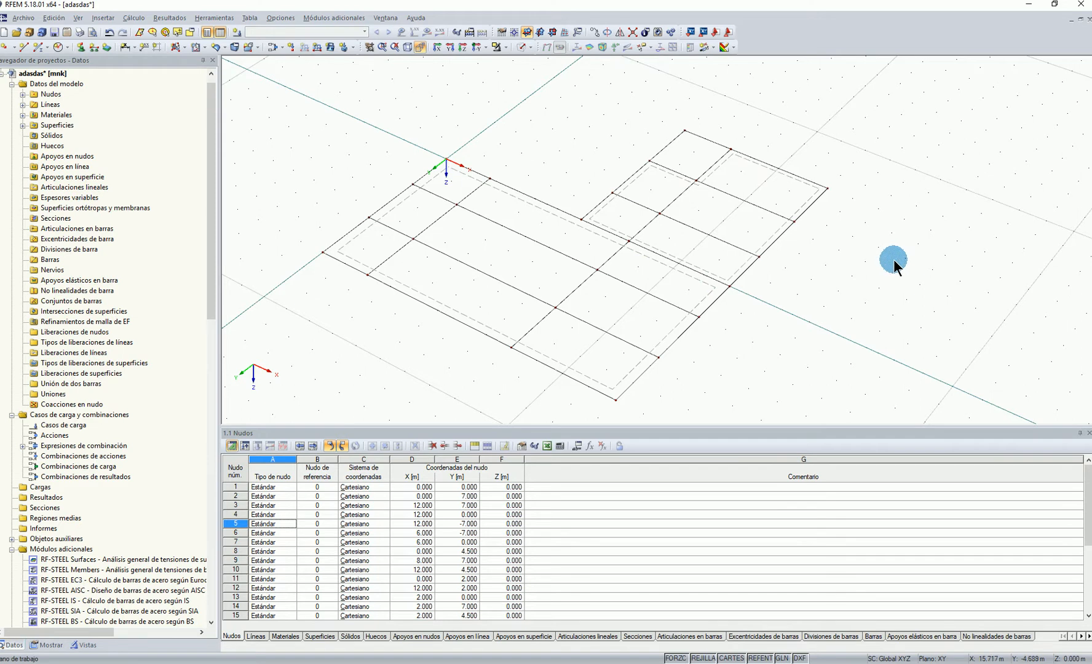
Select the X 8 m line segments across both surfaces and open their member properties for editing
{"action": "middle_click_drag", "start_coordinate": [619, 313], "coordinate": [769, 199], "text": "ctrl"}
{"action": "middle_click_drag", "start_coordinate": [687, 308], "coordinate": [562, 345], "text": "ctrl"}
{"action": "right_click", "coordinate": [533, 321]}
{"action": "mouse_move", "coordinate": [561, 328]}
{"action": "left_click", "coordinate": [752, 329]}
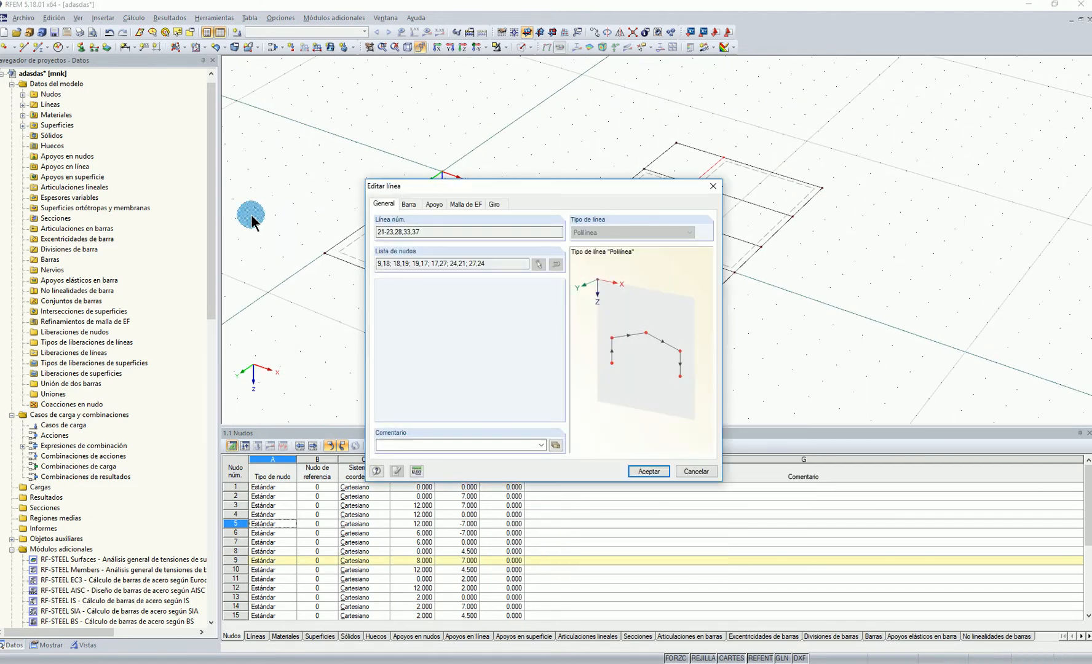
{"action": "left_click", "coordinate": [414, 204]}
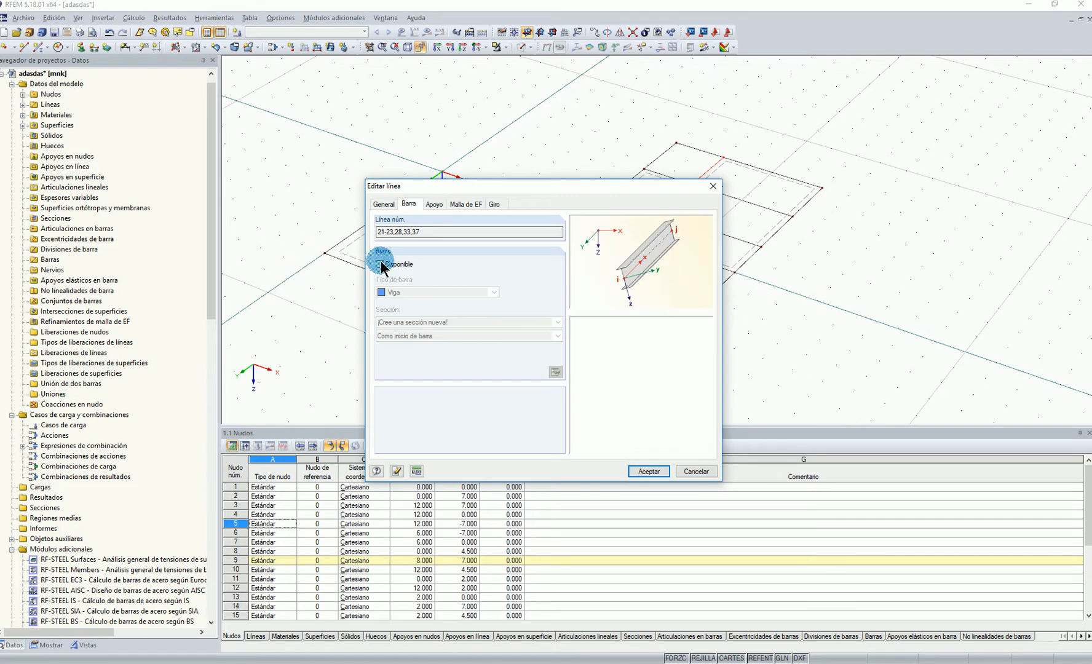
Make a beam member available on these lines and define a new rectangular timber section with b 200 mm and h 400 mm
{"action": "left_click", "coordinate": [670, 387]}
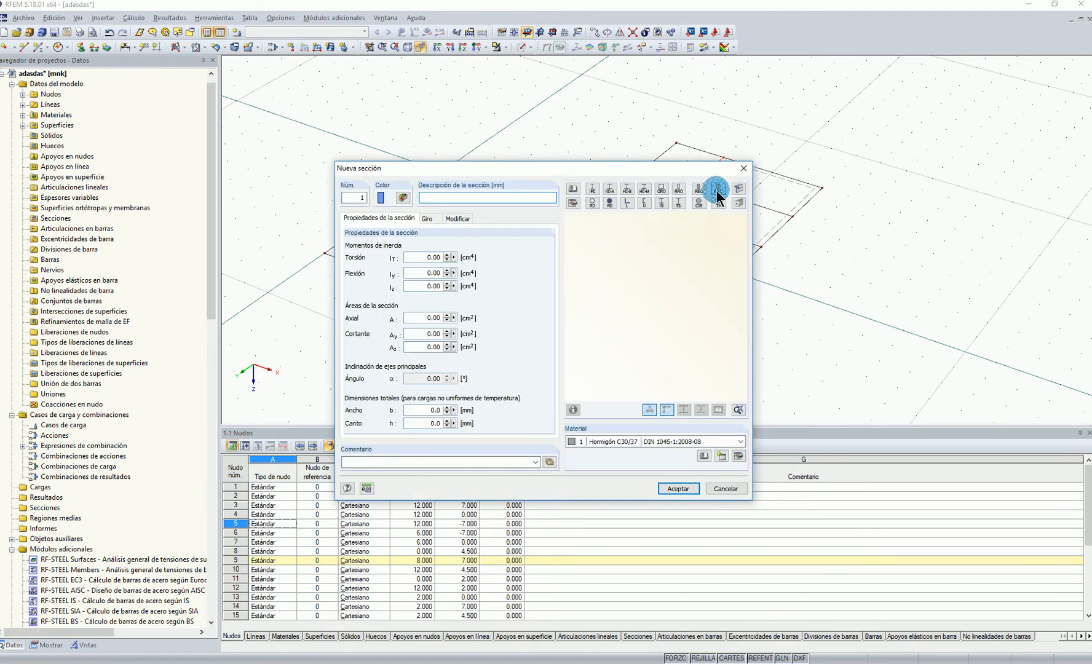
{"action": "left_click", "coordinate": [719, 189]}
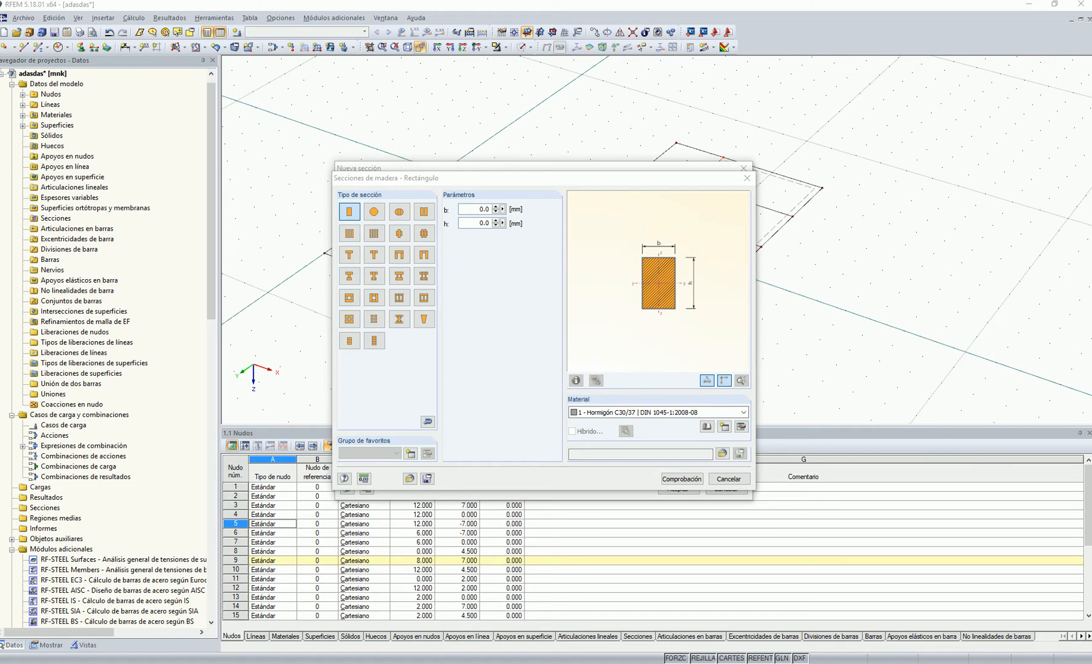
{"action": "left_click", "coordinate": [690, 184]}
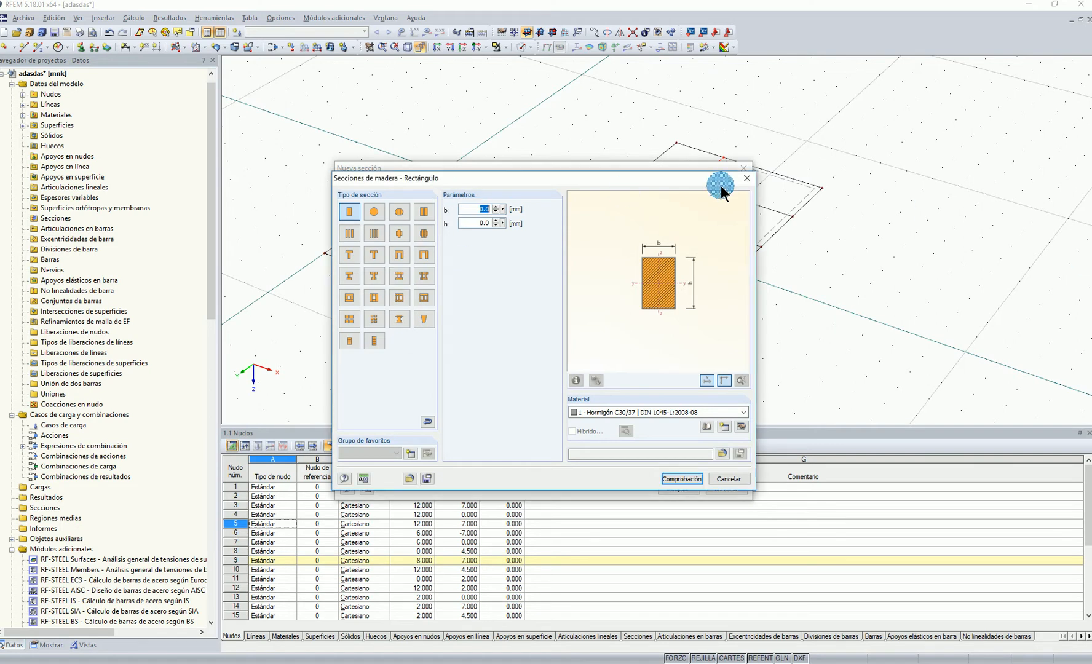
{"action": "left_click_drag", "start_coordinate": [490, 223], "coordinate": [473, 222]}
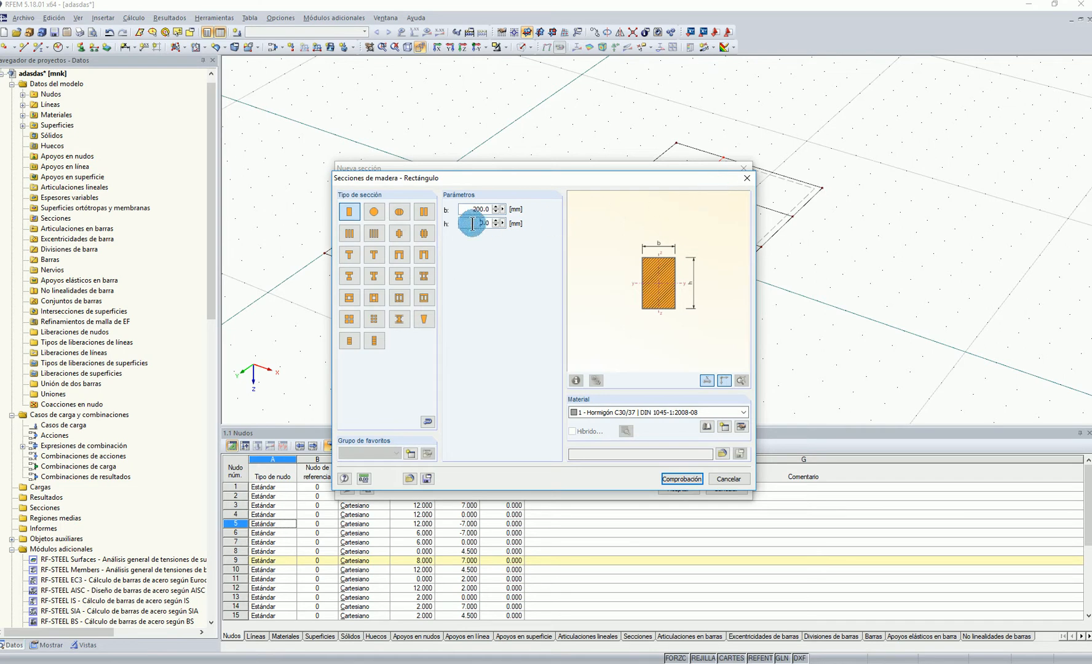
{"action": "type", "text": "400"}
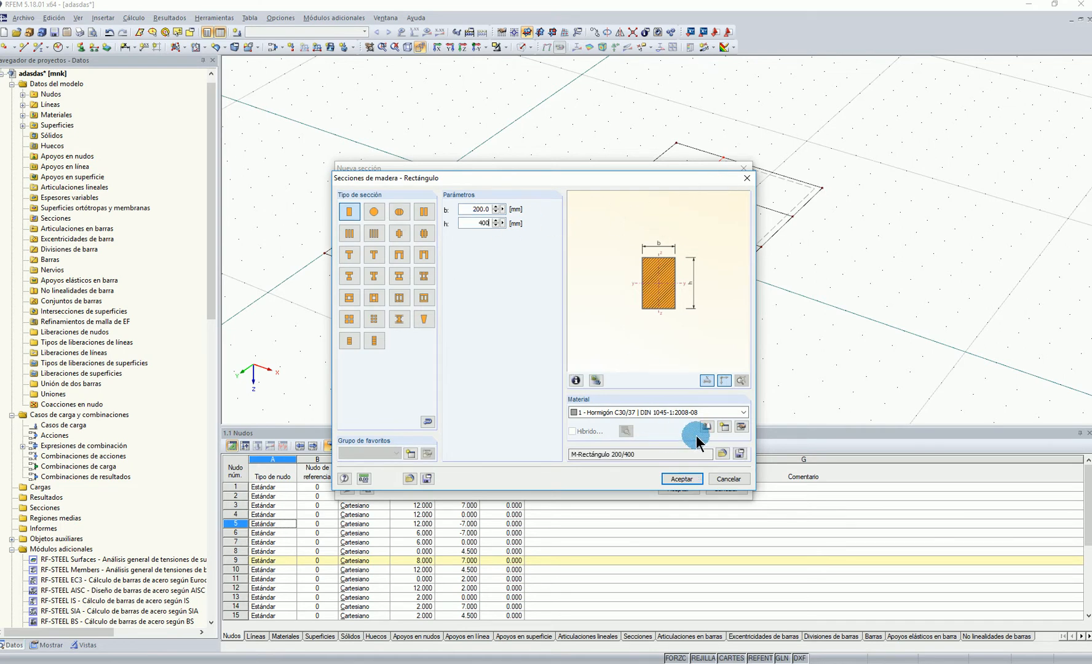
Create a new section material from the library: glued laminated timber GL24h, filtered by wood category and the EN standard group
{"action": "left_click", "coordinate": [725, 426]}
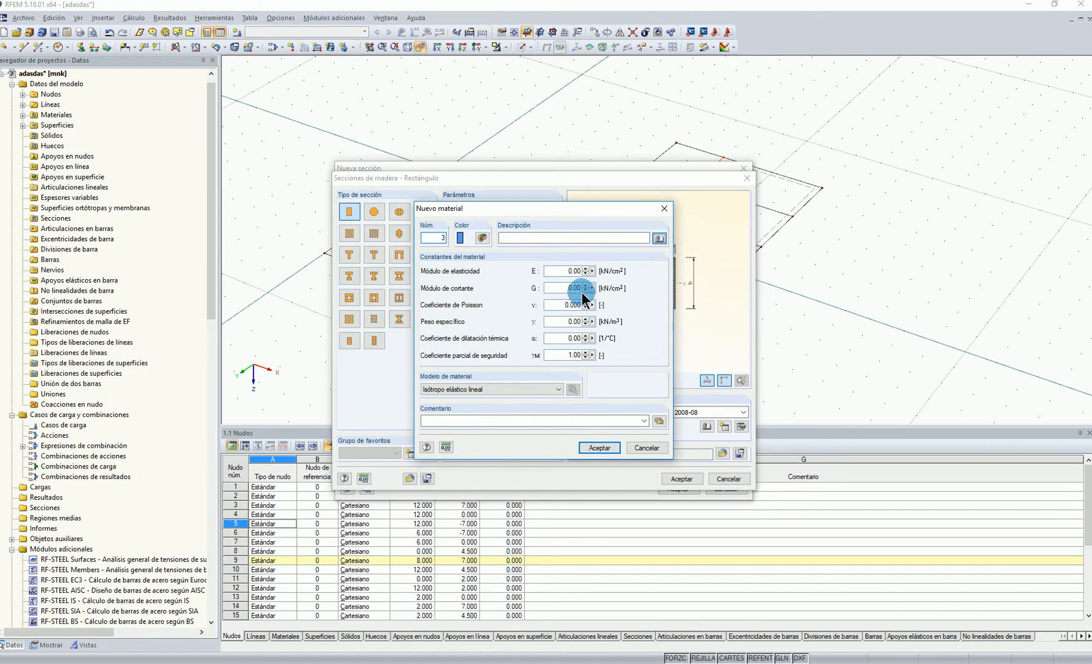
{"action": "left_click", "coordinate": [379, 145]}
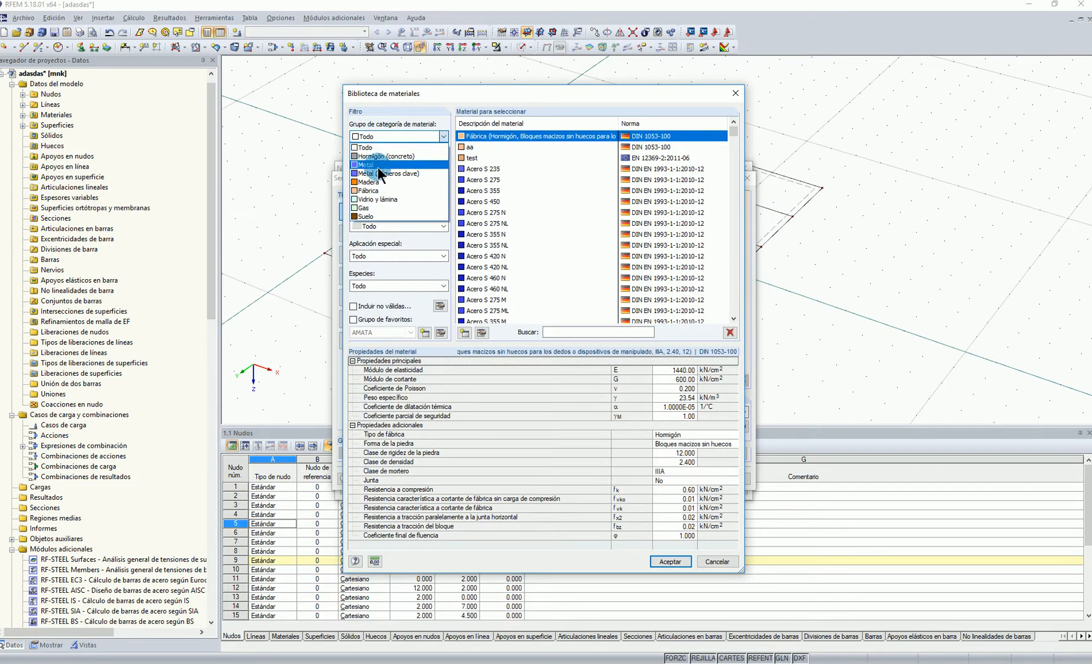
{"action": "left_click", "coordinate": [373, 182]}
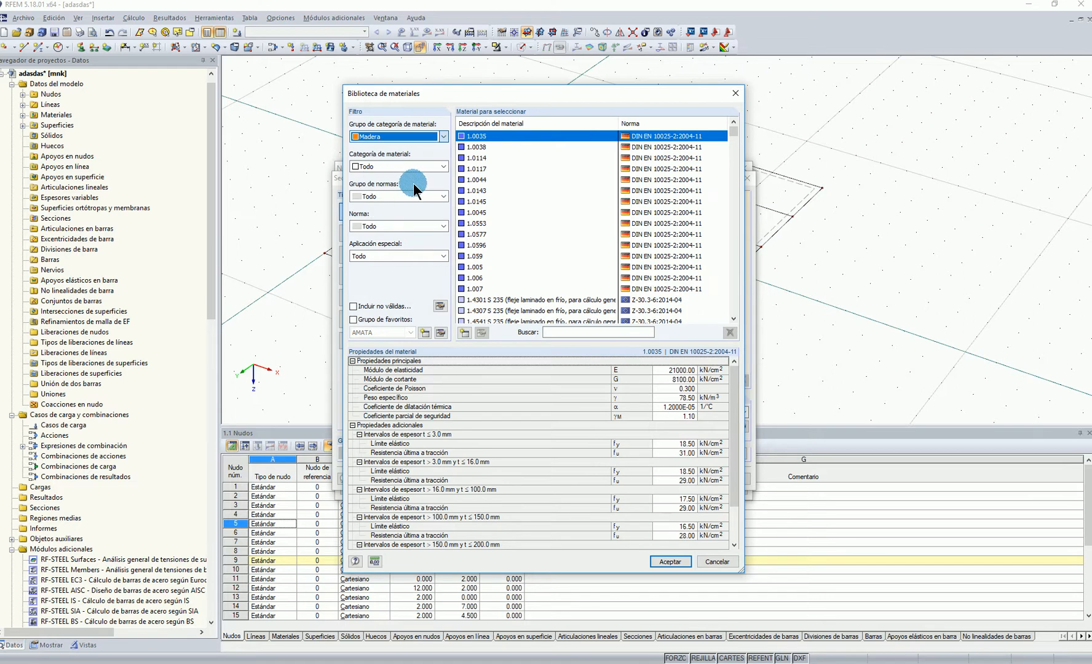
{"action": "left_click", "coordinate": [419, 172]}
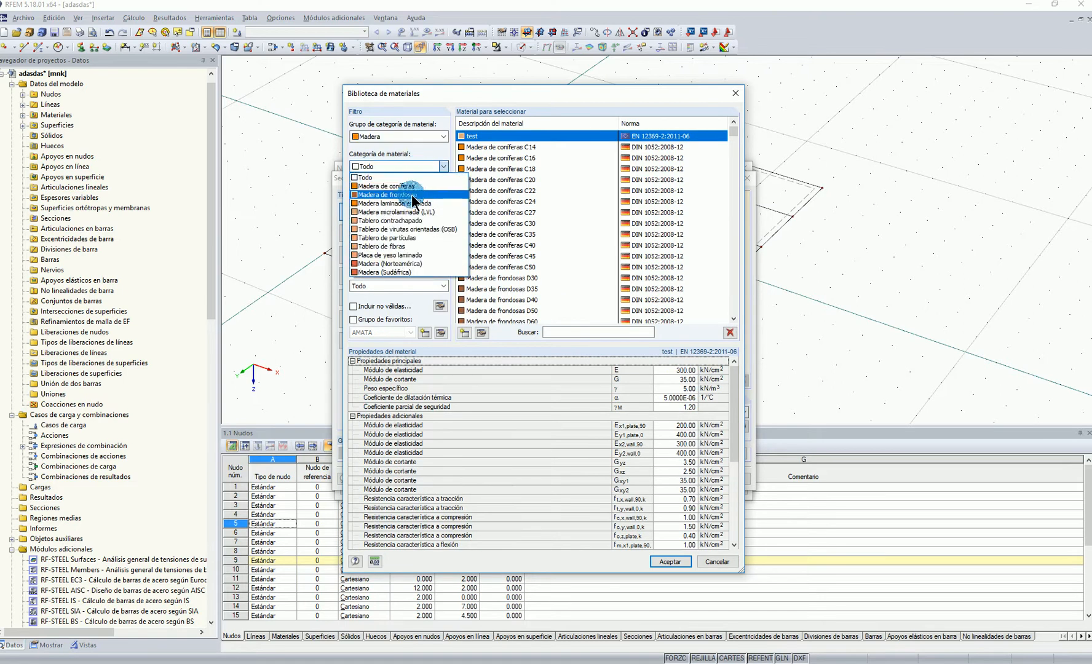
{"action": "left_click", "coordinate": [416, 210]}
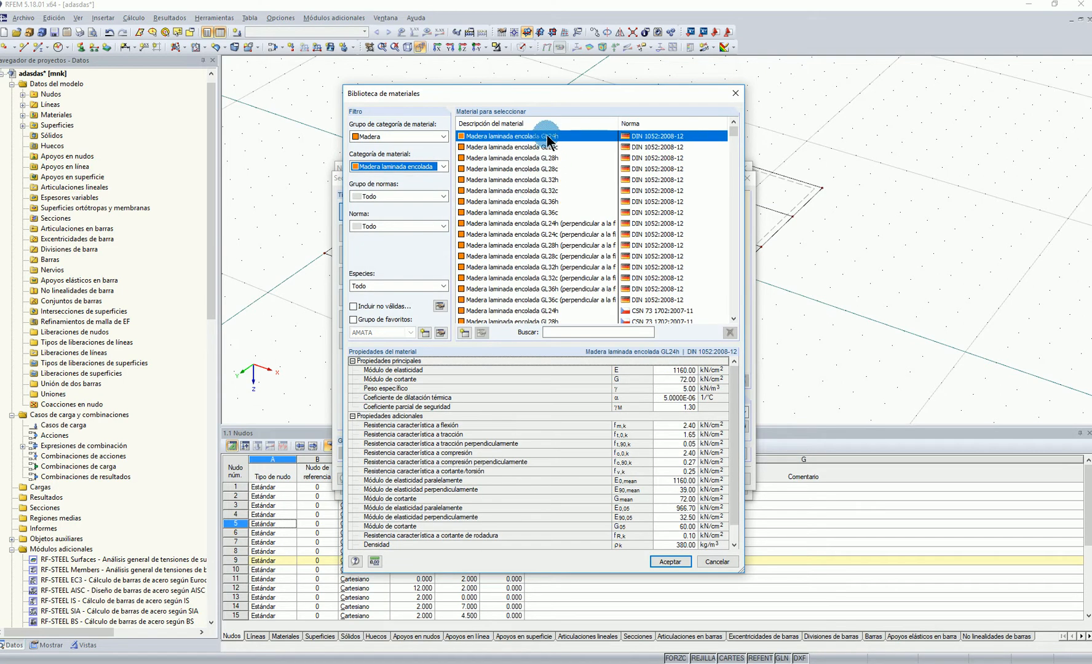
{"action": "left_click", "coordinate": [399, 197]}
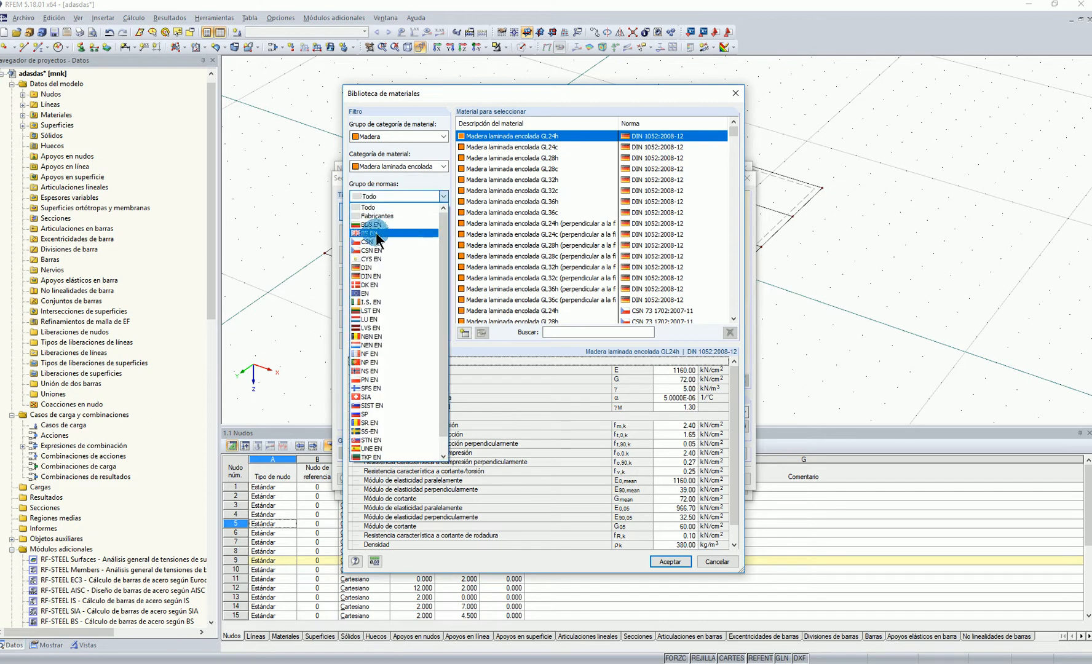
{"action": "left_click", "coordinate": [380, 293]}
{"action": "left_click", "coordinate": [670, 559]}
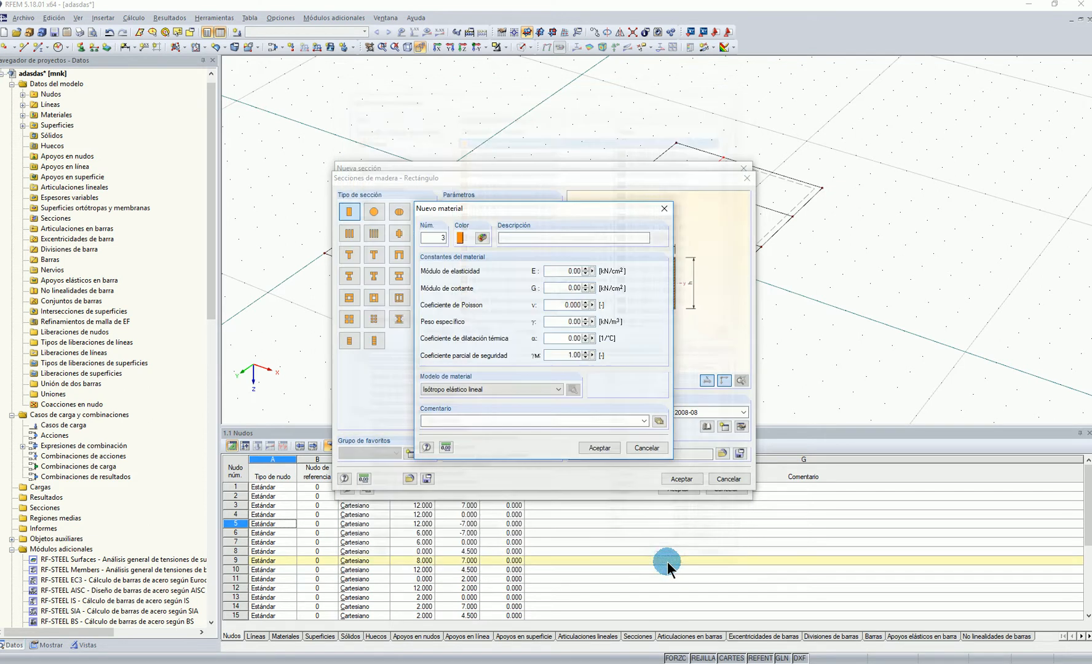
{"action": "left_click", "coordinate": [595, 448]}
Accept the M-Rectángulo 200/400 section and create the beam members along the X 8 m line
{"action": "left_click", "coordinate": [511, 363]}
{"action": "left_click", "coordinate": [682, 479]}
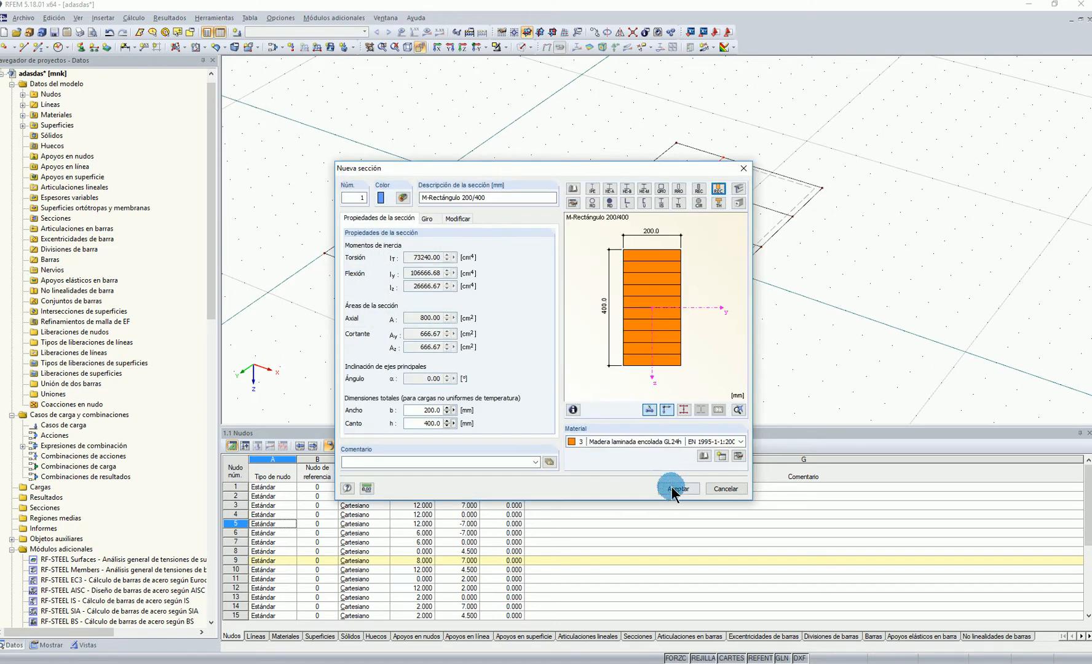
{"action": "left_click", "coordinate": [675, 489]}
{"action": "left_click", "coordinate": [646, 471]}
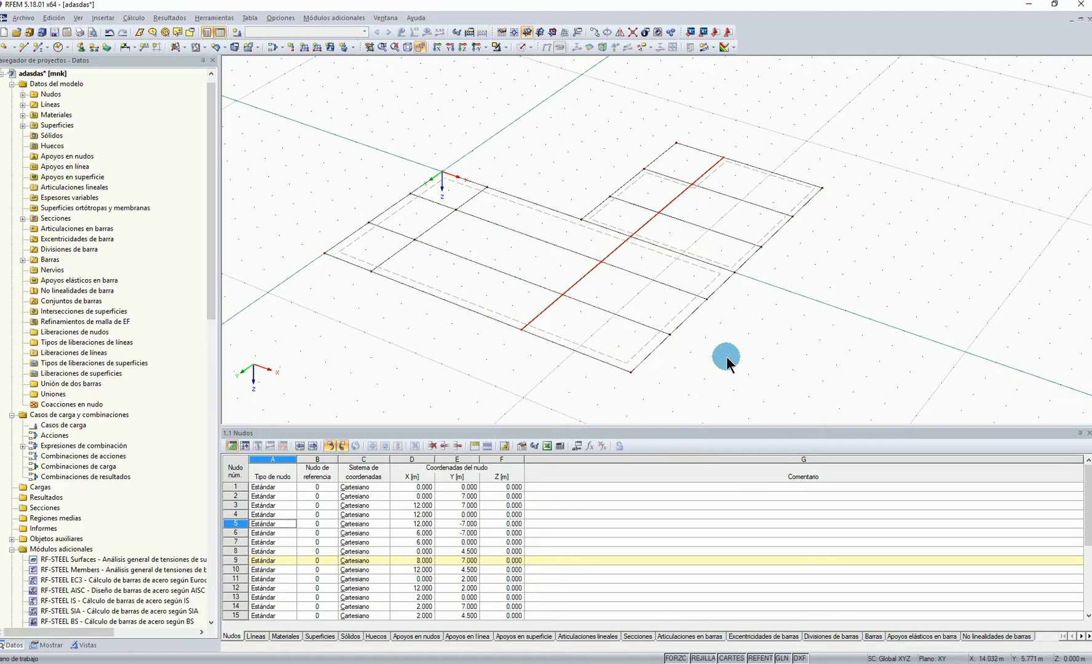
{"action": "left_click", "coordinate": [759, 317]}
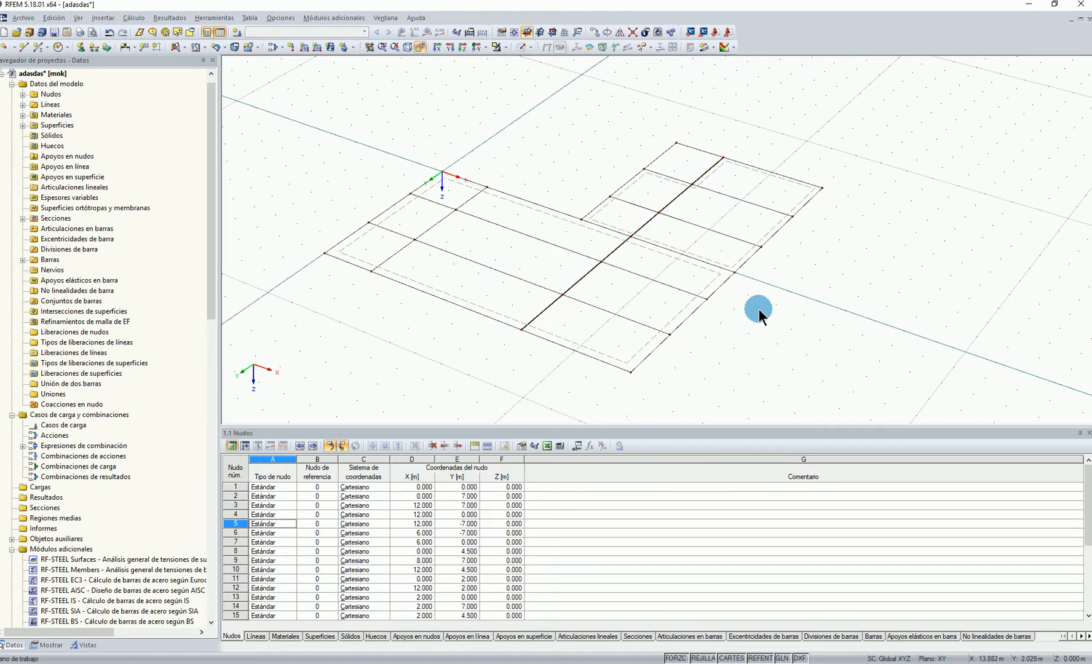
Connect the lines across the model and around the X 2 m node to split the large surface's Y 0 edge there
{"action": "left_click", "coordinate": [521, 200]}
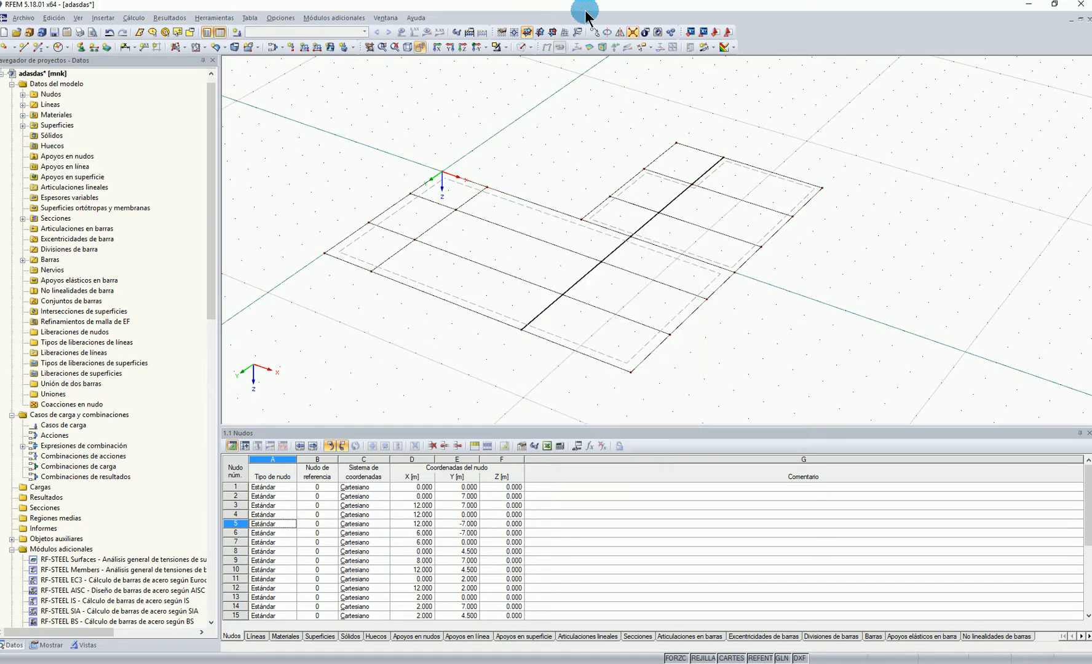
{"action": "left_click", "coordinate": [642, 32]}
{"action": "left_click_drag", "start_coordinate": [311, 94], "coordinate": [941, 421]}
{"action": "key", "text": "Escape"}
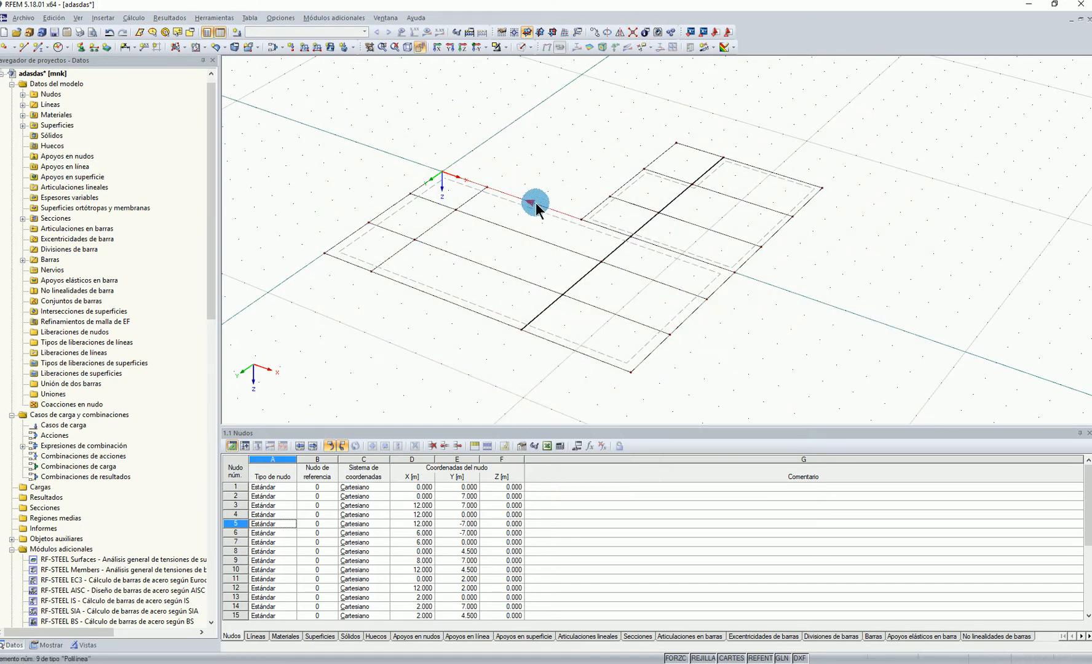
{"action": "left_click", "coordinate": [633, 31]}
{"action": "left_click_drag", "start_coordinate": [507, 215], "coordinate": [475, 154]}
Create 200/400 GL24h beams along Y 0 from X 2 to 12 m, the small surface's X 6 m edge and the X 2 m segment between Y 2 and 4.5 m
{"action": "left_click", "coordinate": [437, 221]}
{"action": "left_click", "coordinate": [626, 232]}
{"action": "left_click", "coordinate": [615, 232]}
{"action": "left_click", "coordinate": [599, 215]}
{"action": "left_click", "coordinate": [593, 208], "text": "ctrl"}
{"action": "left_click", "coordinate": [617, 189], "text": "ctrl"}
{"action": "left_click", "coordinate": [661, 156], "text": "ctrl"}
{"action": "right_click", "coordinate": [661, 156]}
{"action": "left_click", "coordinate": [699, 162]}
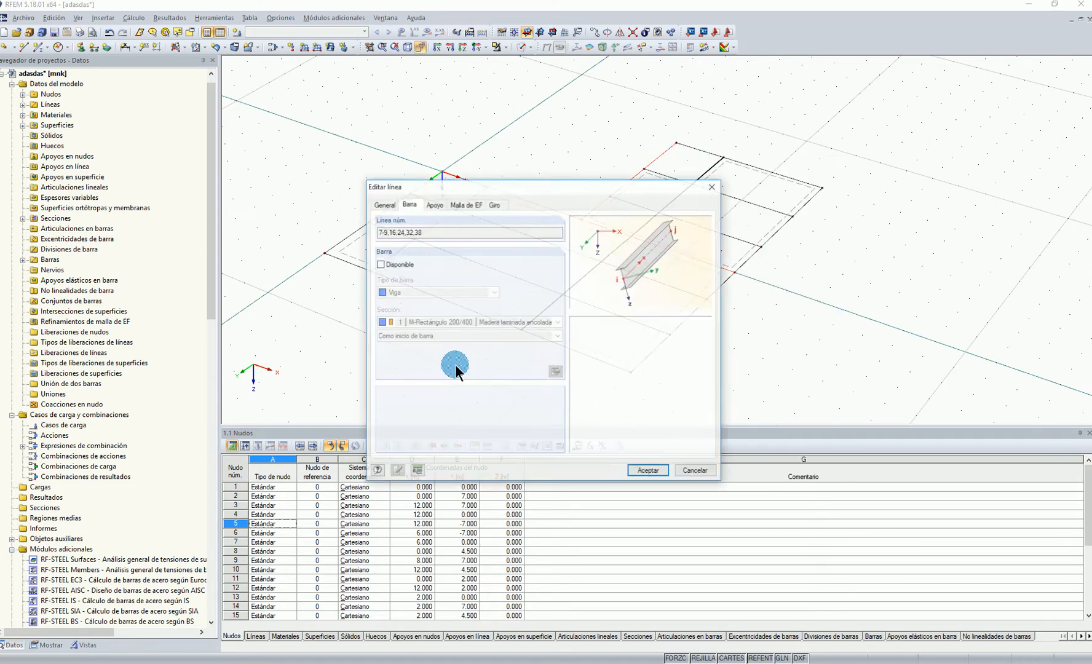
{"action": "left_click", "coordinate": [383, 266]}
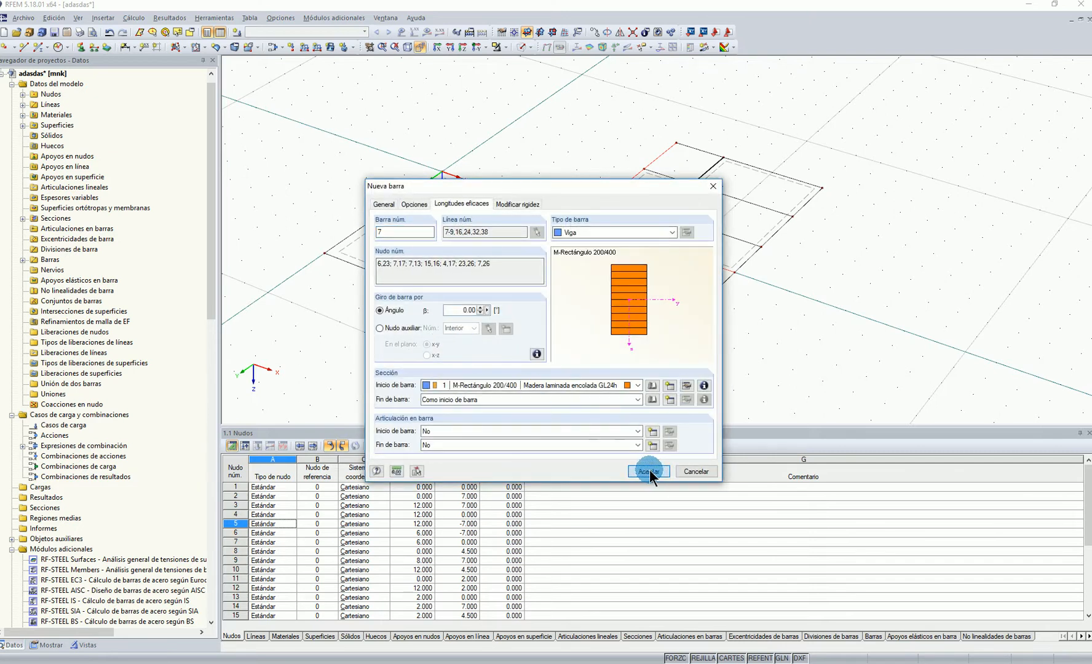
{"action": "left_click", "coordinate": [650, 471]}
{"action": "left_click", "coordinate": [650, 471]}
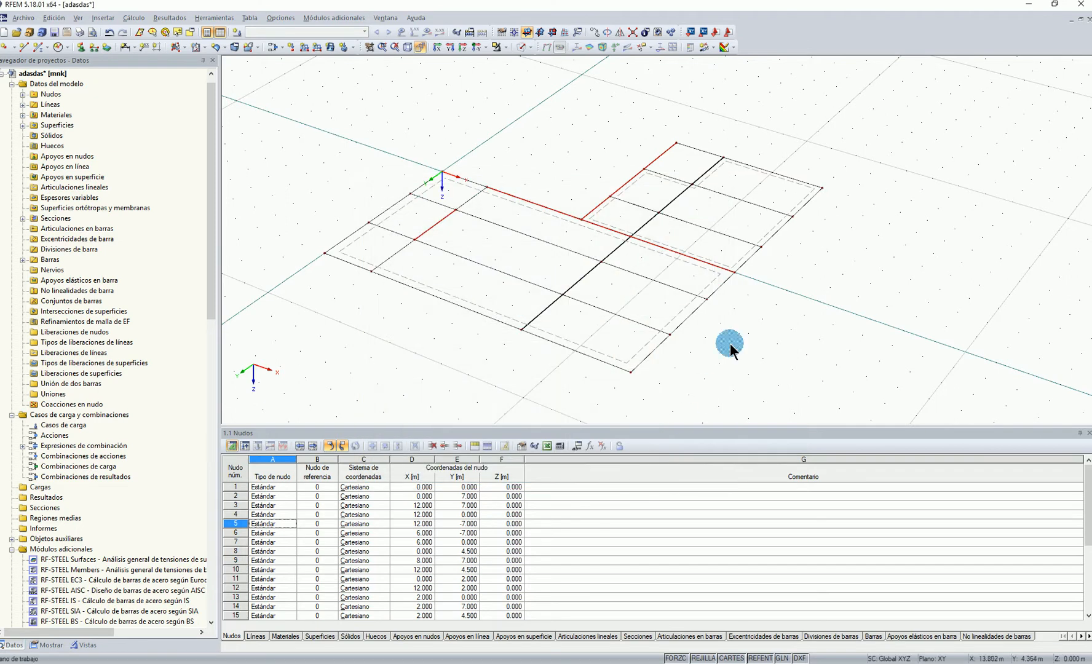
Open all beam members of the model for editing and start defining a new member eccentricity
{"action": "scroll", "coordinate": [735, 355], "scroll_direction": "down", "scroll_amount": 1}
{"action": "left_click_drag", "start_coordinate": [387, 131], "coordinate": [916, 414]}
{"action": "right_click", "coordinate": [575, 329]}
{"action": "mouse_move", "coordinate": [618, 363]}
{"action": "left_click", "coordinate": [795, 351]}
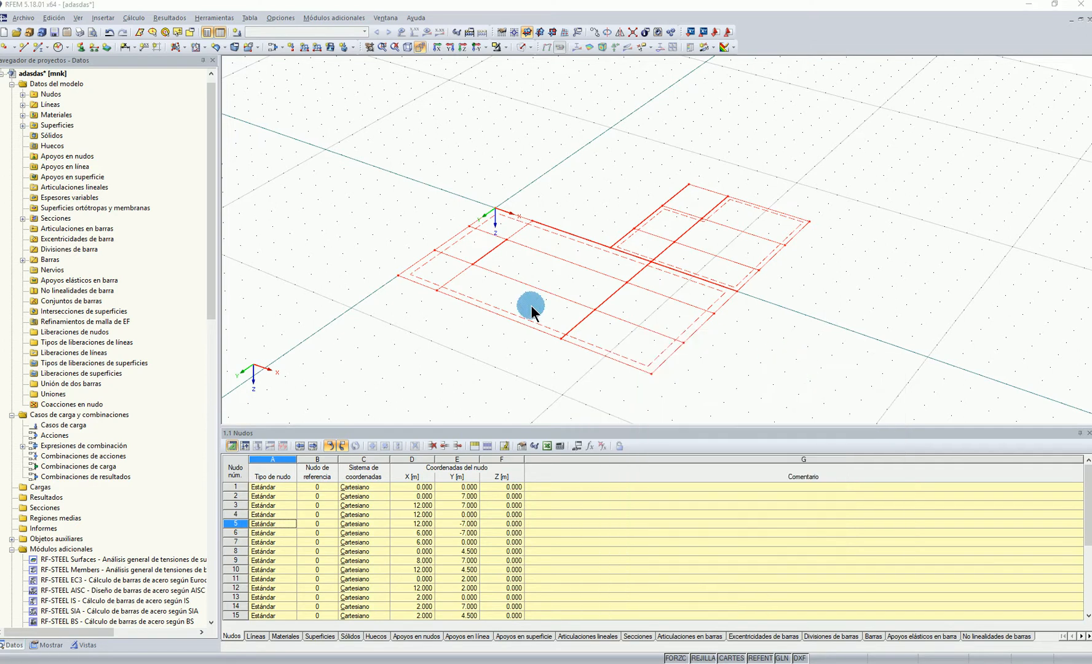
{"action": "left_click", "coordinate": [414, 205]}
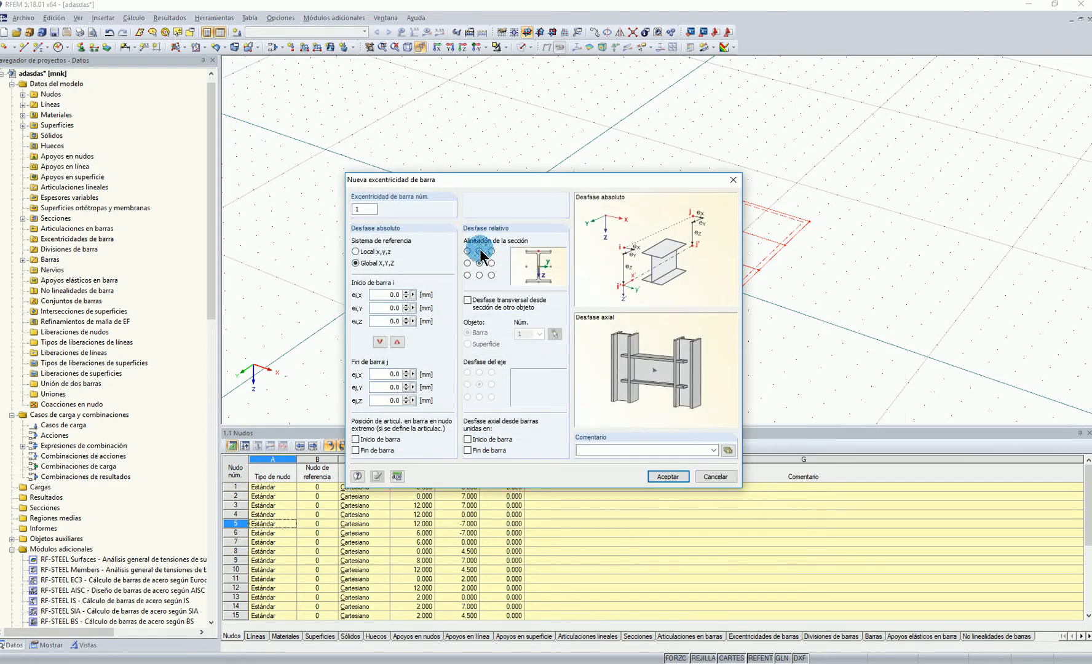
Align the eccentricity at the section's top centre, offset it transversely from the bottom of surface 1, and apply it to all beams
{"action": "left_click", "coordinate": [469, 300]}
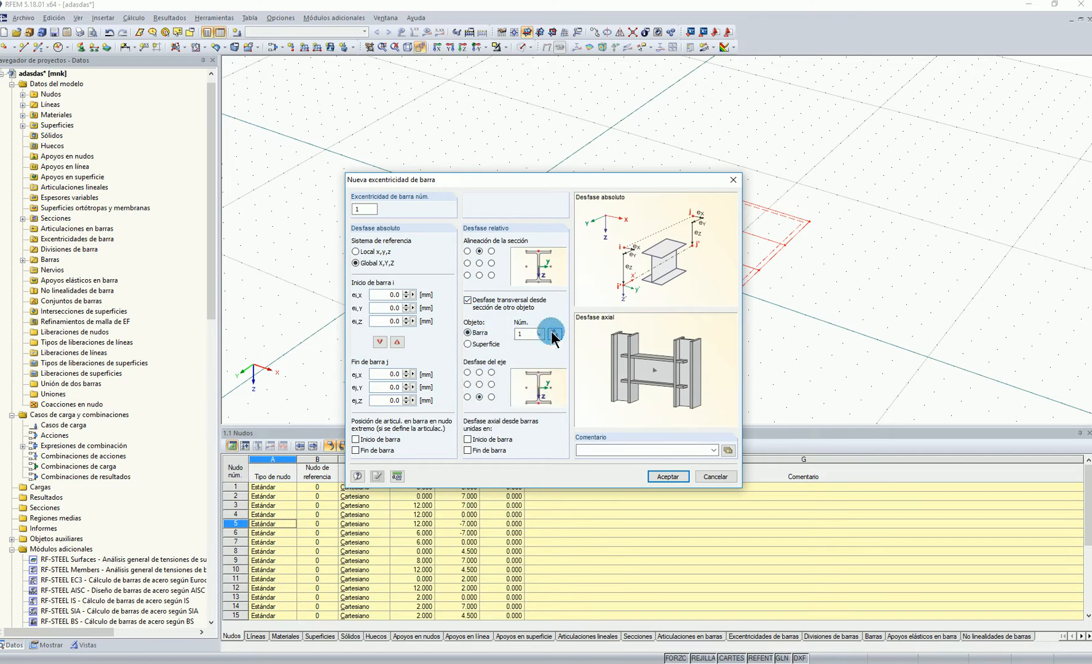
{"action": "left_click", "coordinate": [554, 334]}
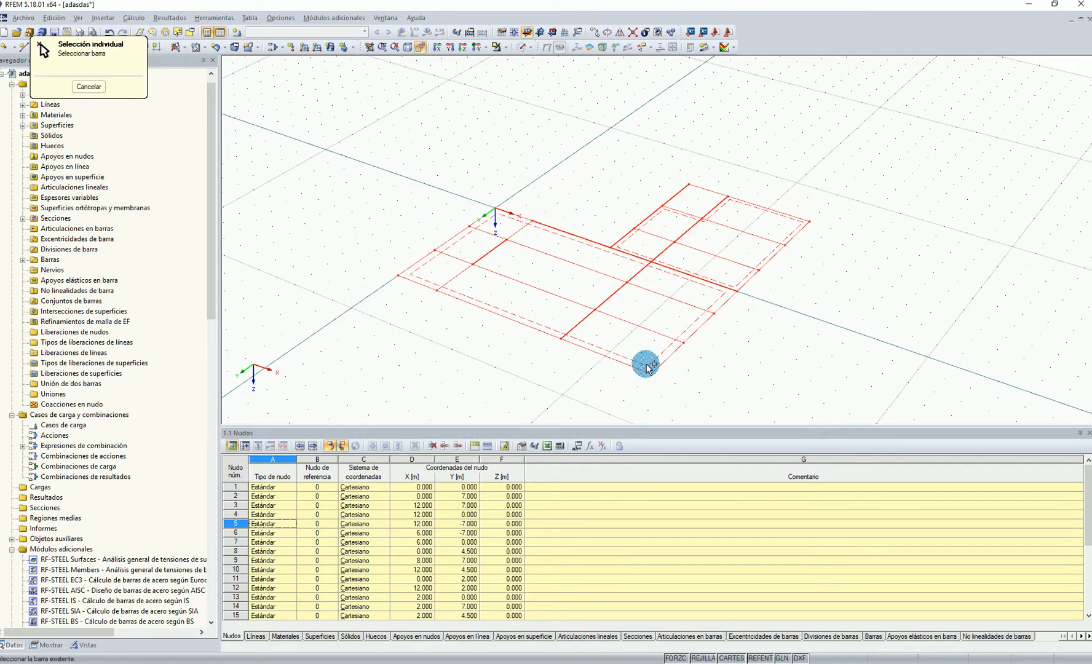
{"action": "scroll", "coordinate": [649, 366], "scroll_direction": "up", "scroll_amount": 1}
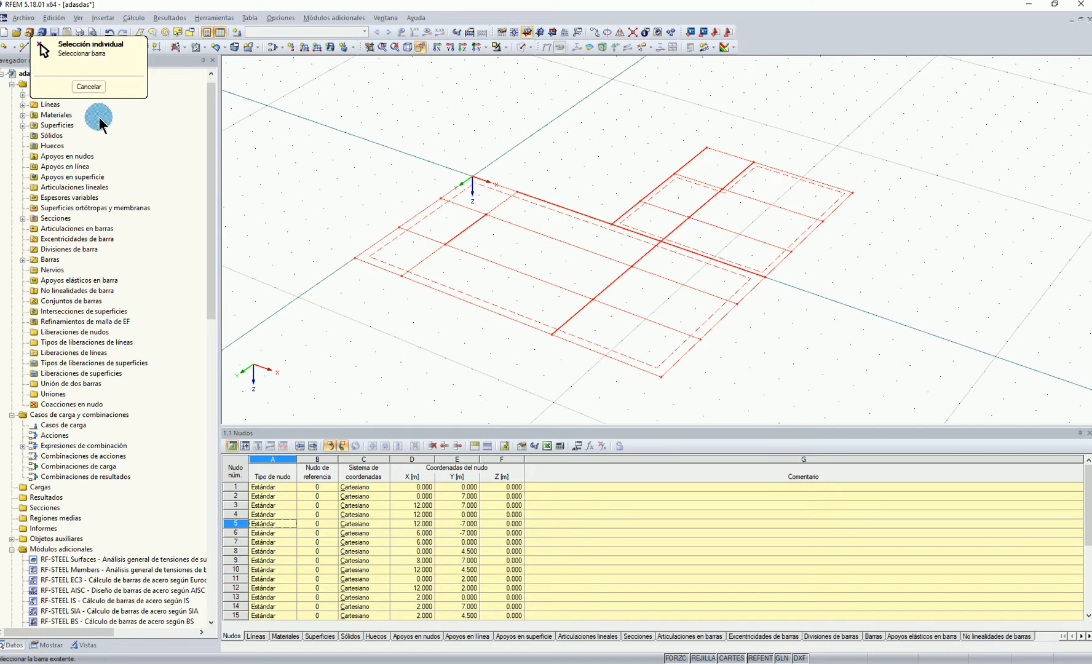
{"action": "left_click", "coordinate": [89, 86]}
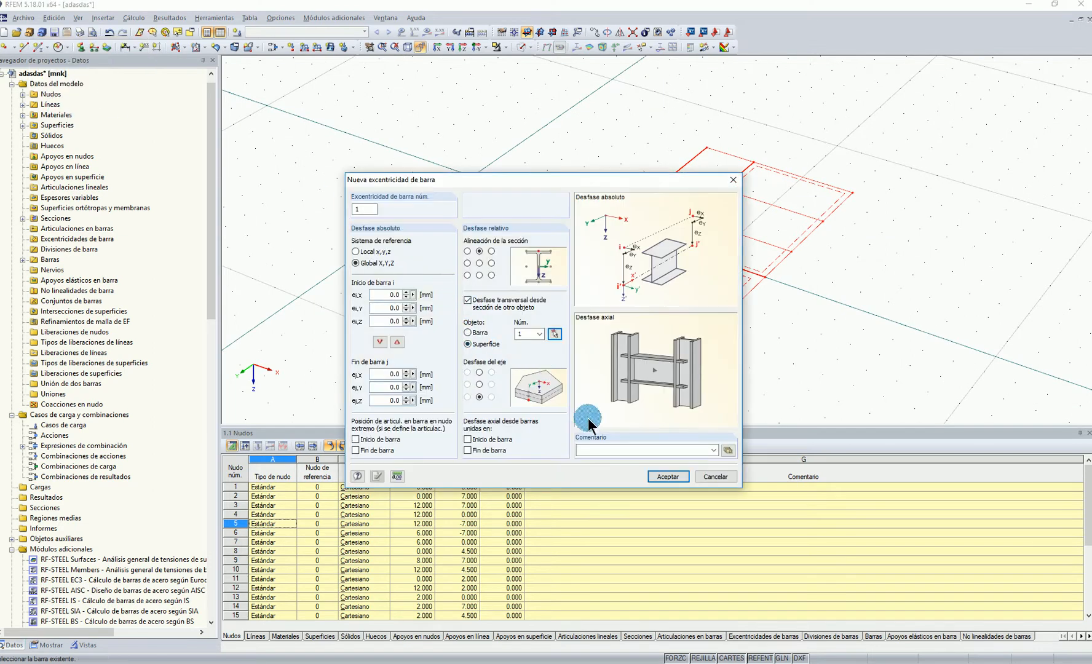
{"action": "left_click", "coordinate": [666, 478]}
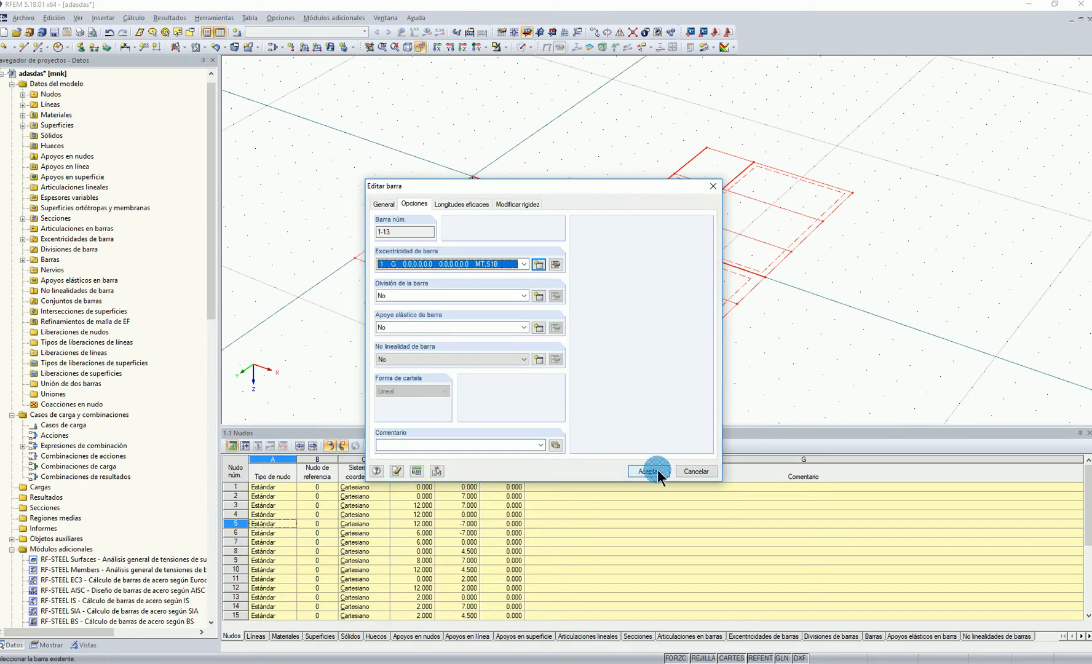
{"action": "left_click", "coordinate": [655, 474]}
{"action": "left_click", "coordinate": [785, 320]}
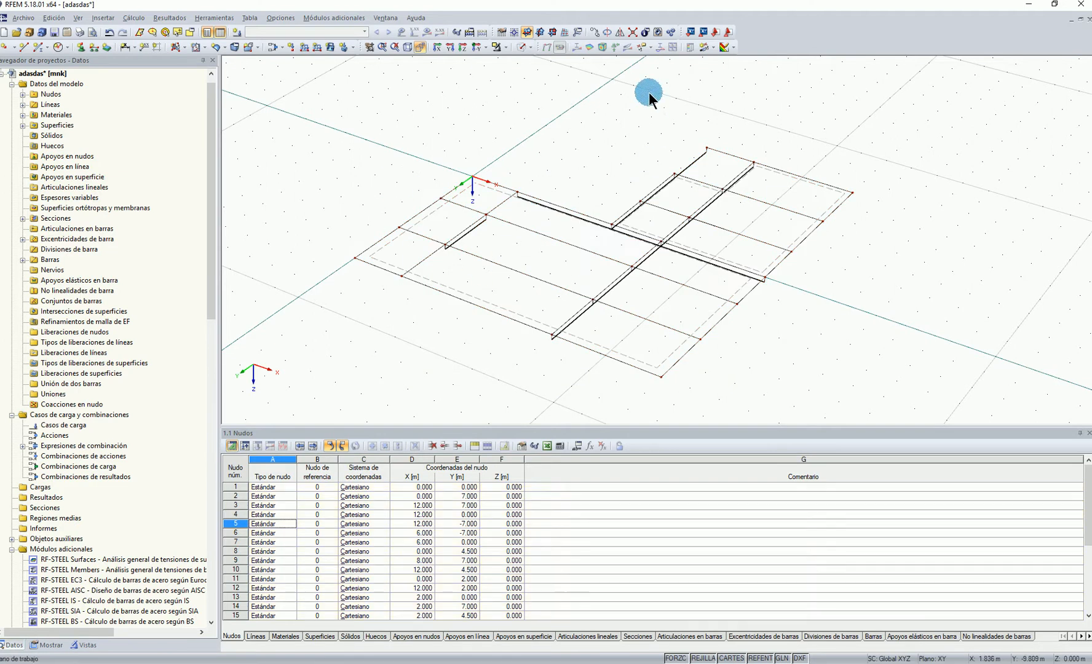
Create a local-axis member hinge releasing φy and φz, and assign it to both ends of the short X 2 m beam
{"action": "scroll", "coordinate": [512, 251], "scroll_direction": "up", "scroll_amount": 1}
{"action": "mouse_move", "coordinate": [470, 246]}
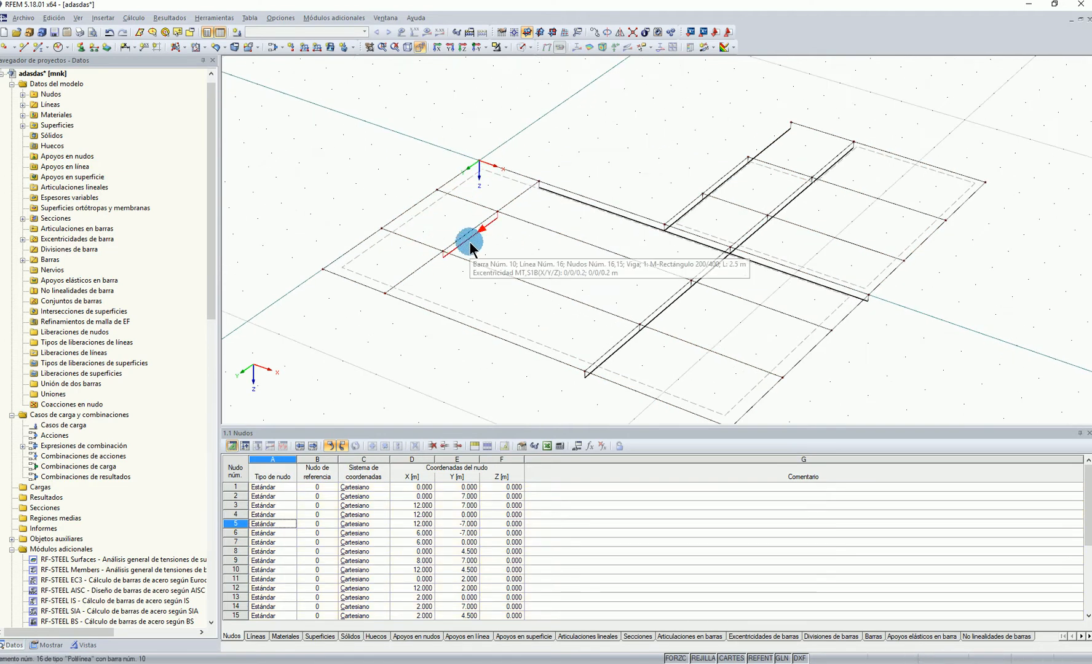
{"action": "right_click", "coordinate": [469, 242]}
{"action": "left_click", "coordinate": [502, 260]}
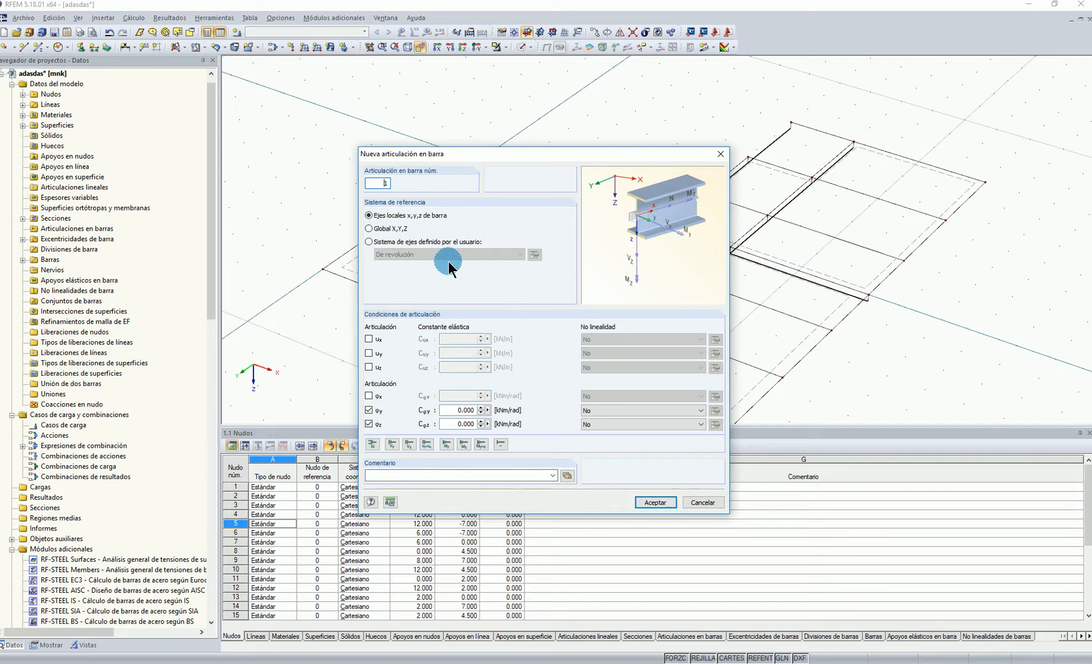
{"action": "left_click", "coordinate": [654, 502]}
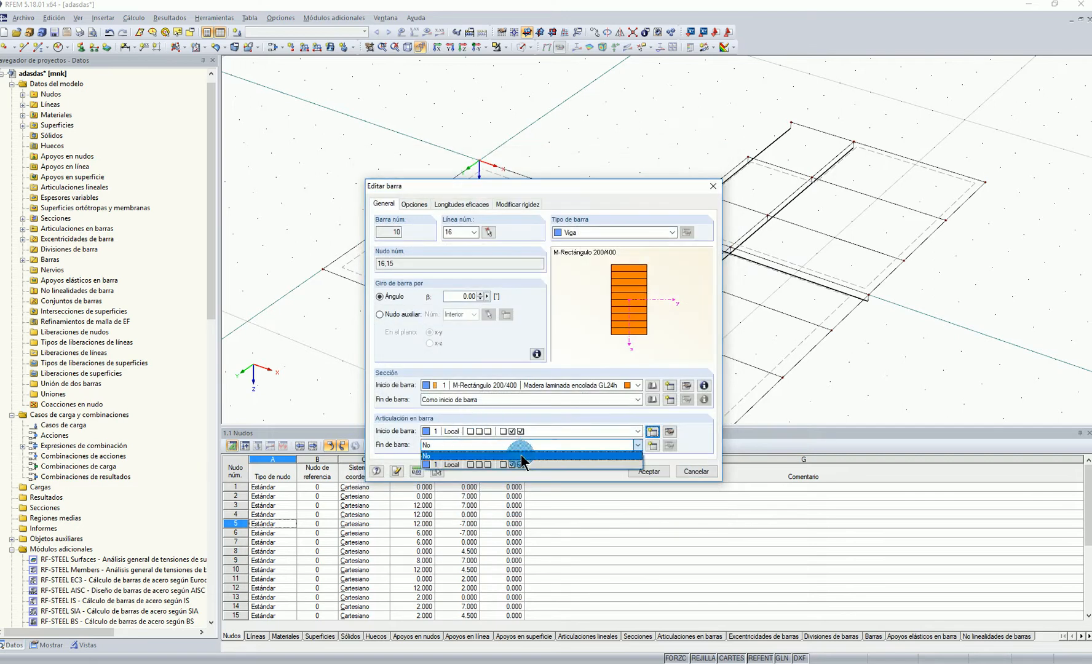
{"action": "left_click", "coordinate": [652, 472]}
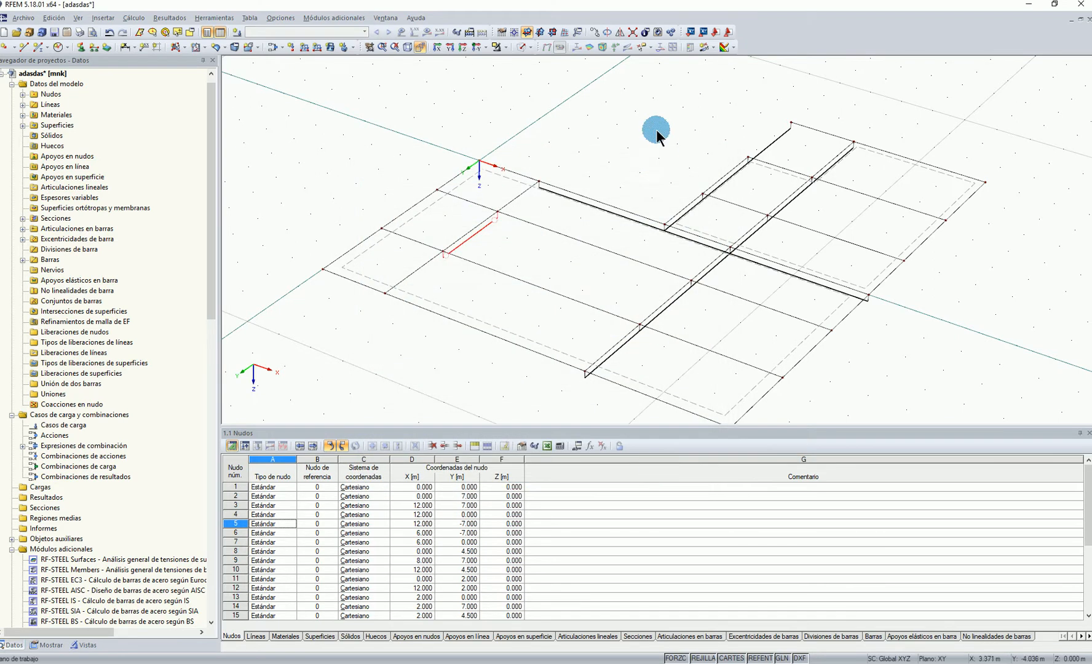
Assign hinge 1 to the end at X 2 m of the Y 0 beam between X 2 and 6 m
{"action": "right_click", "coordinate": [598, 211]}
{"action": "left_click", "coordinate": [653, 231]}
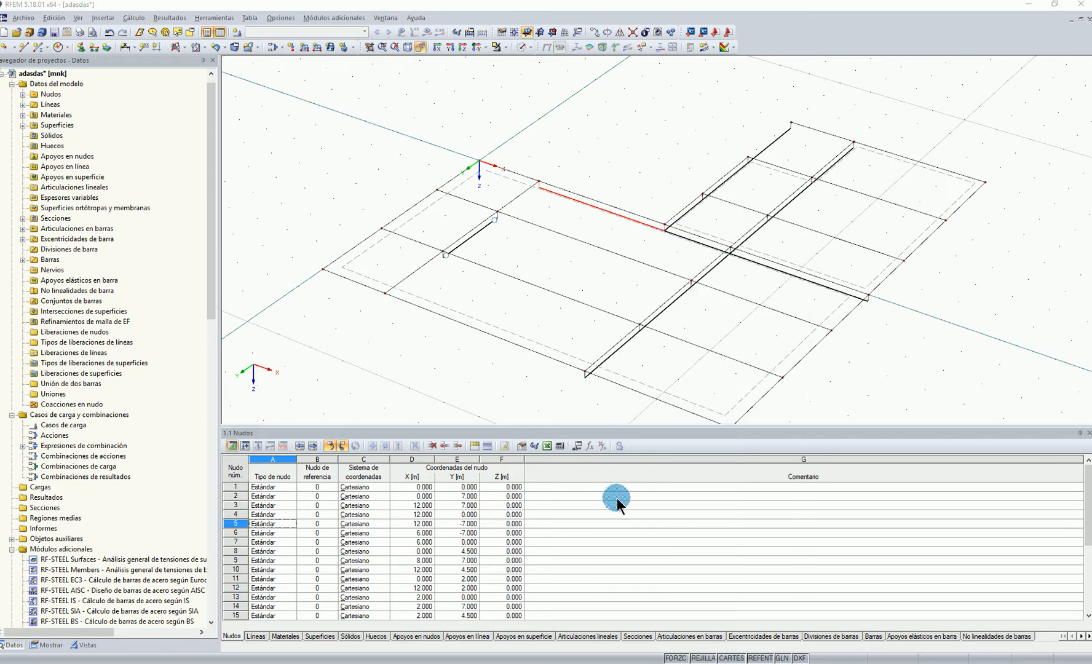
{"action": "left_click", "coordinate": [580, 442]}
{"action": "left_click", "coordinate": [575, 468]}
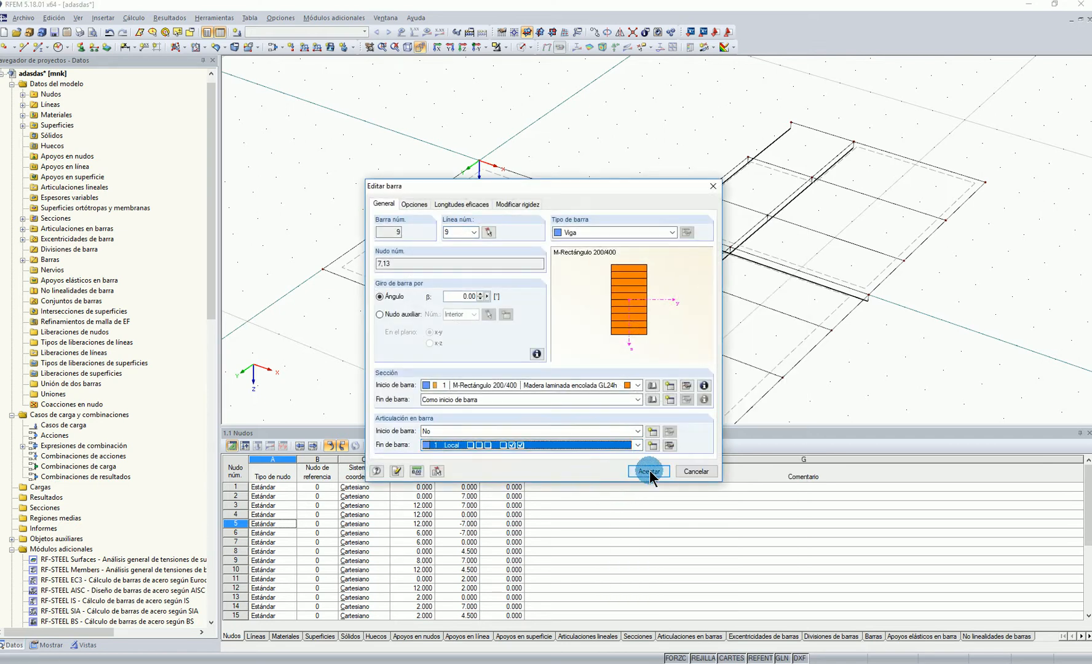
{"action": "left_click", "coordinate": [649, 471]}
Reverse the orientation of the Y 0 beam between X 6 and 8 m and assign hinge 1 to its start at X 8 m
{"action": "right_click", "coordinate": [712, 247]}
{"action": "left_click", "coordinate": [609, 144]}
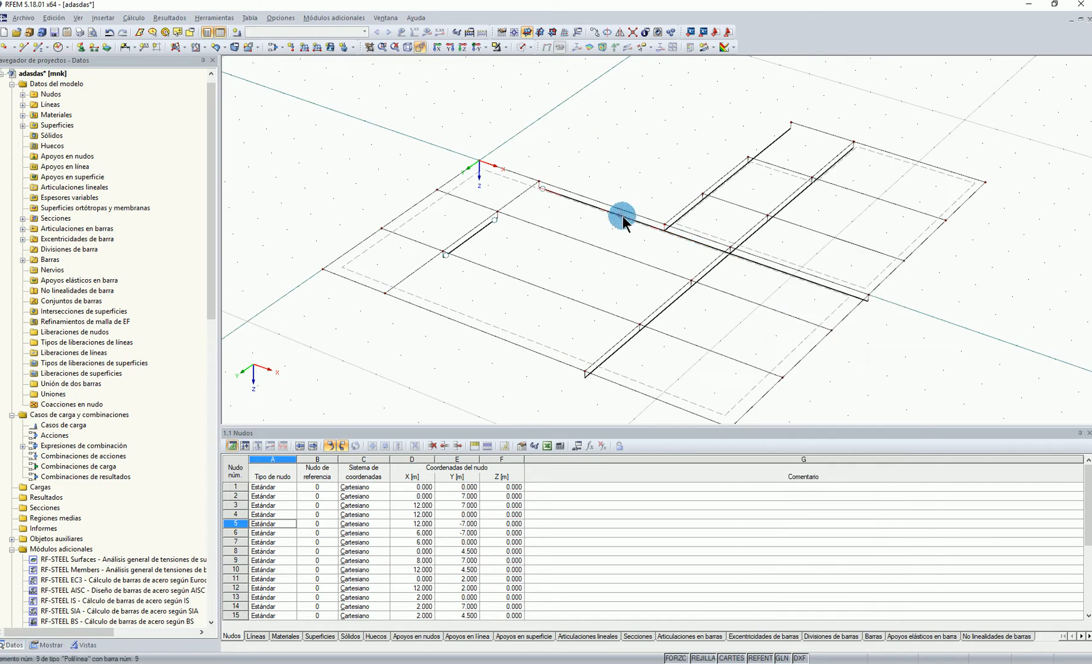
{"action": "right_click", "coordinate": [695, 241]}
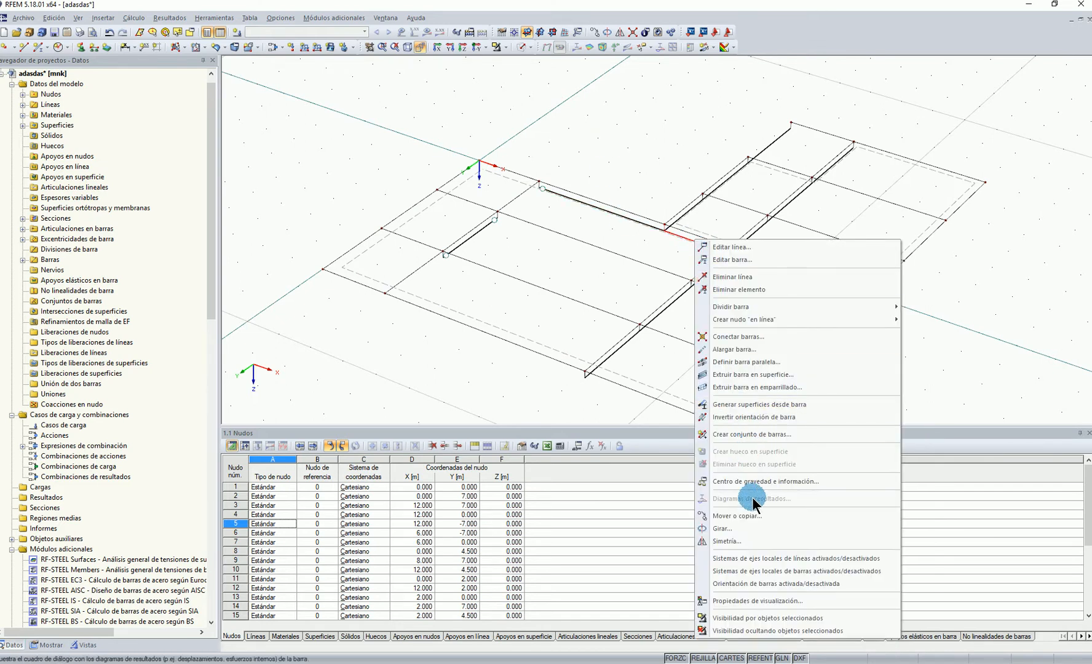
{"action": "left_click", "coordinate": [754, 414]}
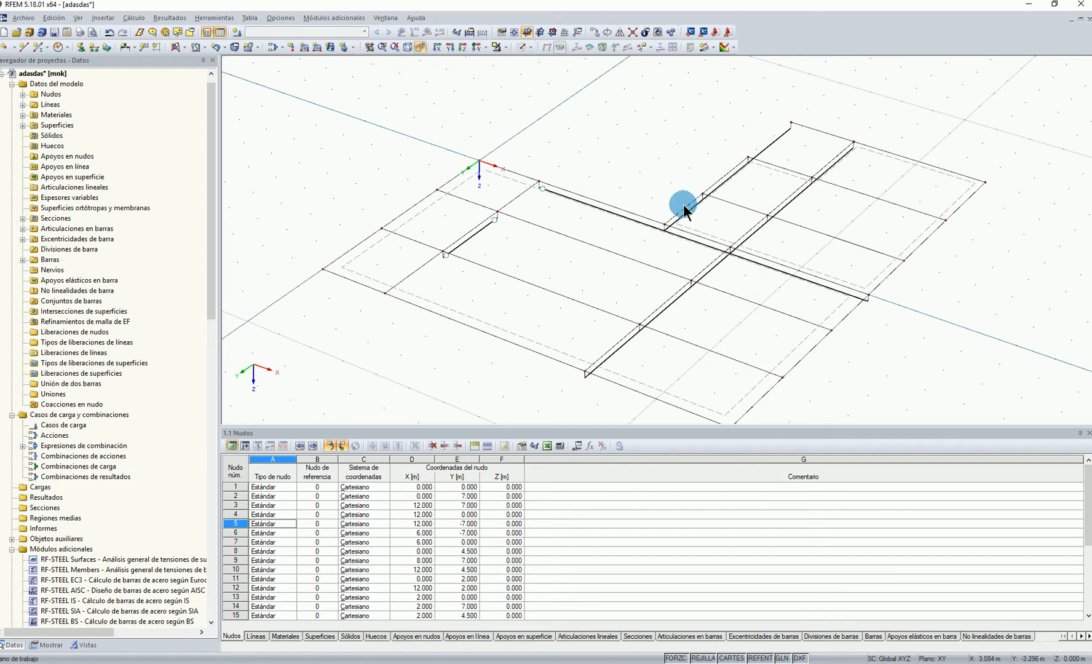
{"action": "right_click", "coordinate": [704, 246]}
{"action": "left_click", "coordinate": [738, 264]}
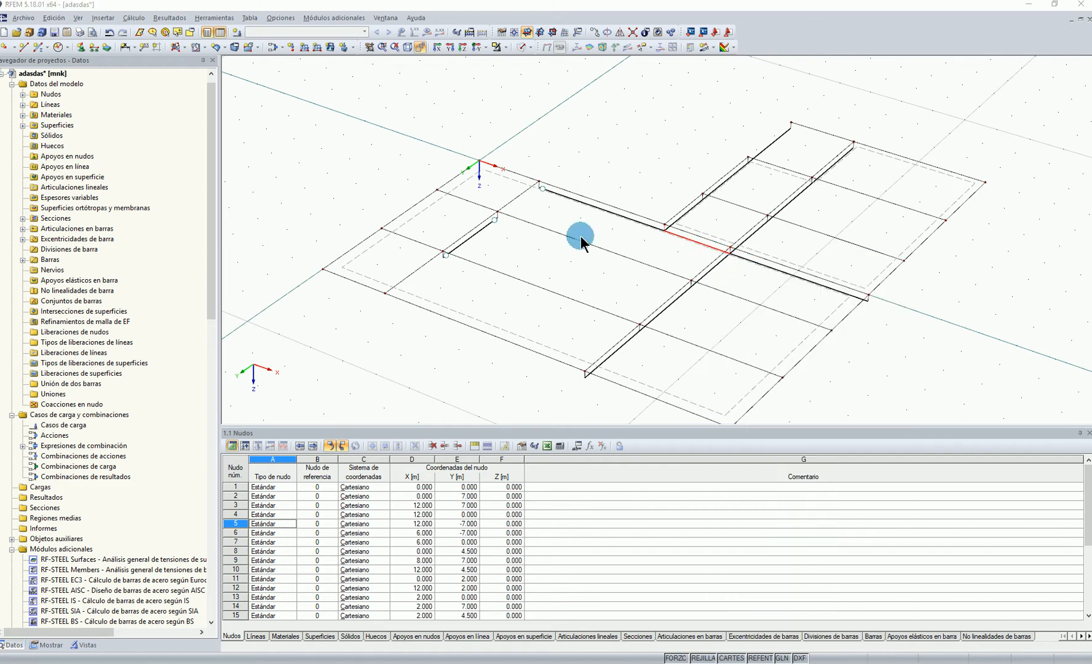
{"action": "left_click", "coordinate": [516, 431]}
{"action": "left_click", "coordinate": [510, 451]}
{"action": "left_click", "coordinate": [649, 471]}
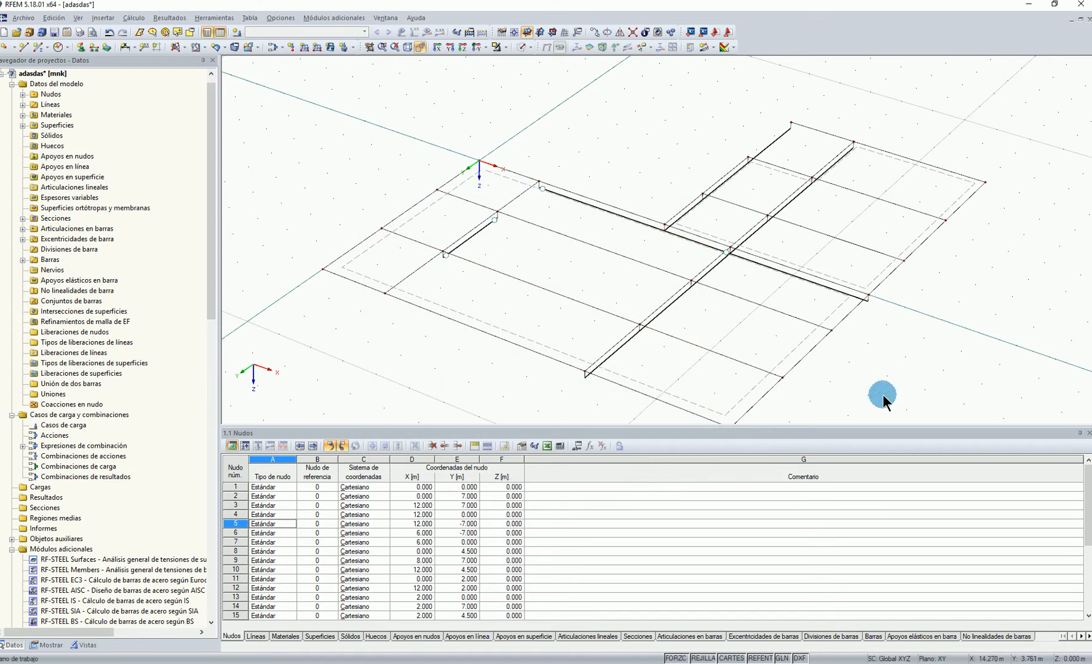
Assign hinge 1 to both ends of the Y 0 beam between X 8 and 12 m
{"action": "right_click", "coordinate": [840, 300]}
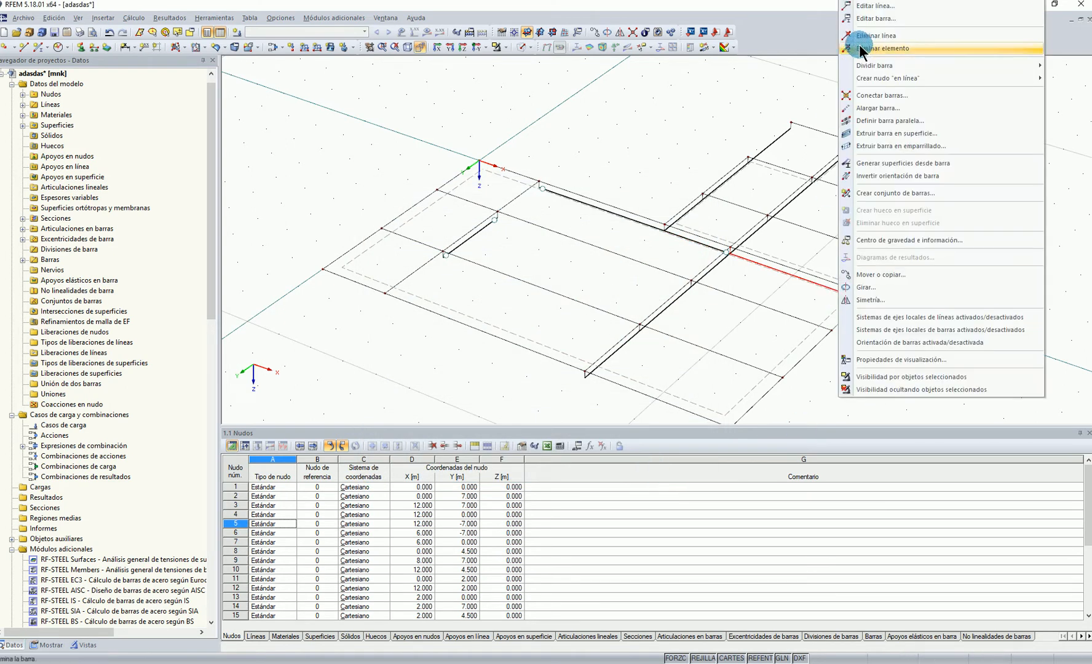
{"action": "left_click", "coordinate": [873, 20]}
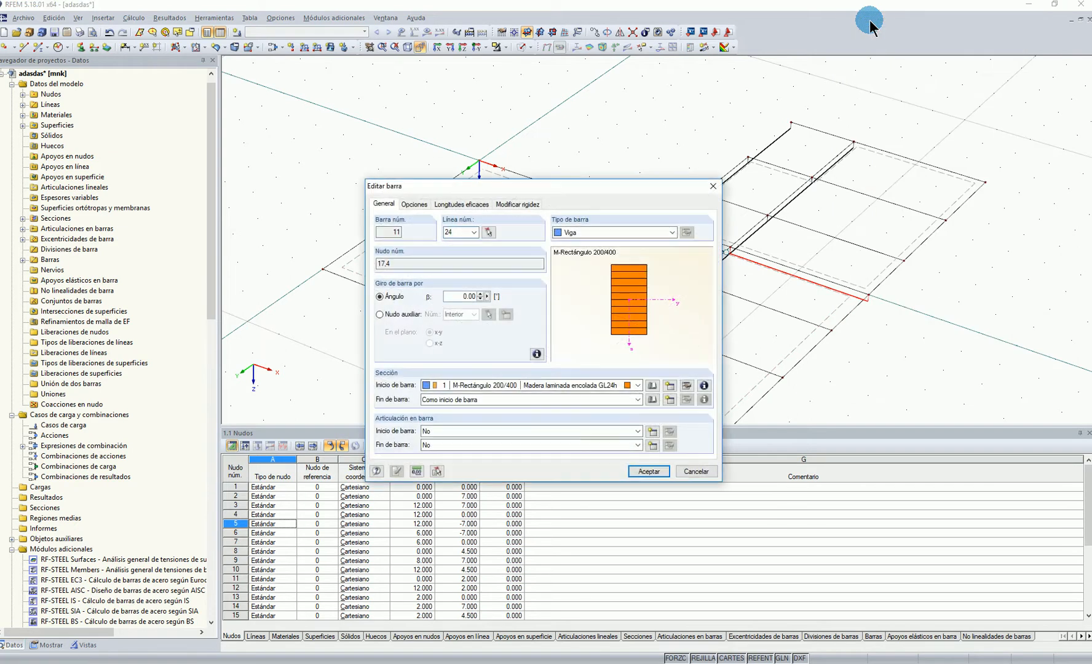
{"action": "left_click", "coordinate": [520, 431]}
{"action": "left_click", "coordinate": [519, 453]}
{"action": "left_click", "coordinate": [523, 446]}
{"action": "left_click", "coordinate": [521, 466]}
{"action": "left_click", "coordinate": [649, 471]}
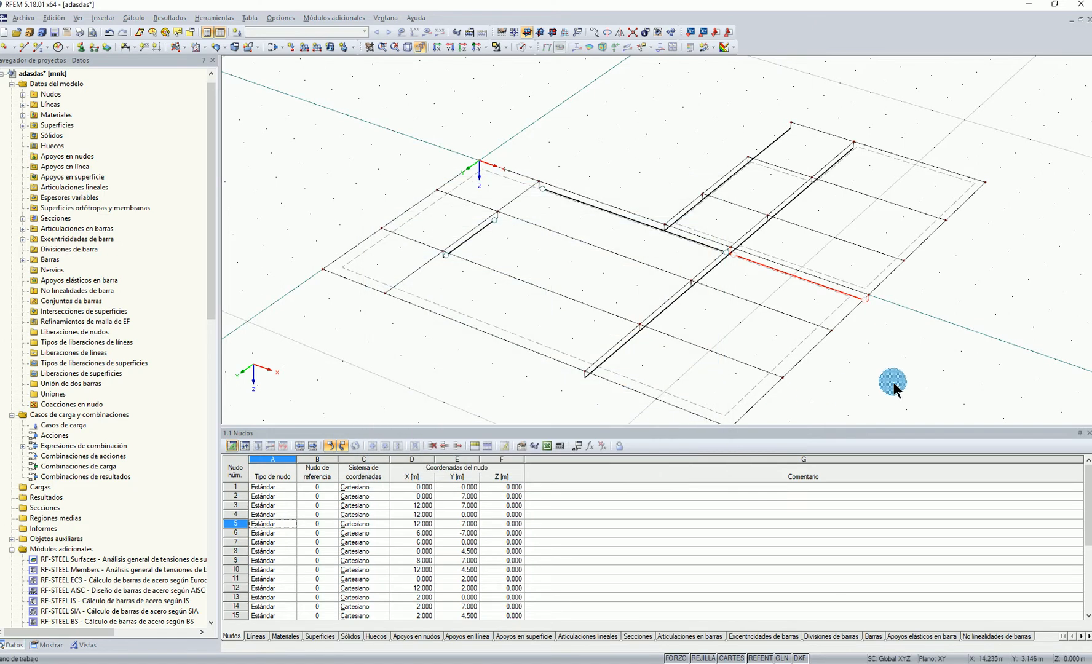
Try assigning hinge 1 to the start of the X 6 m beam segment that adjoins the Y 0 beam
{"action": "middle_click_drag", "start_coordinate": [935, 247], "coordinate": [921, 251], "text": "ctrl"}
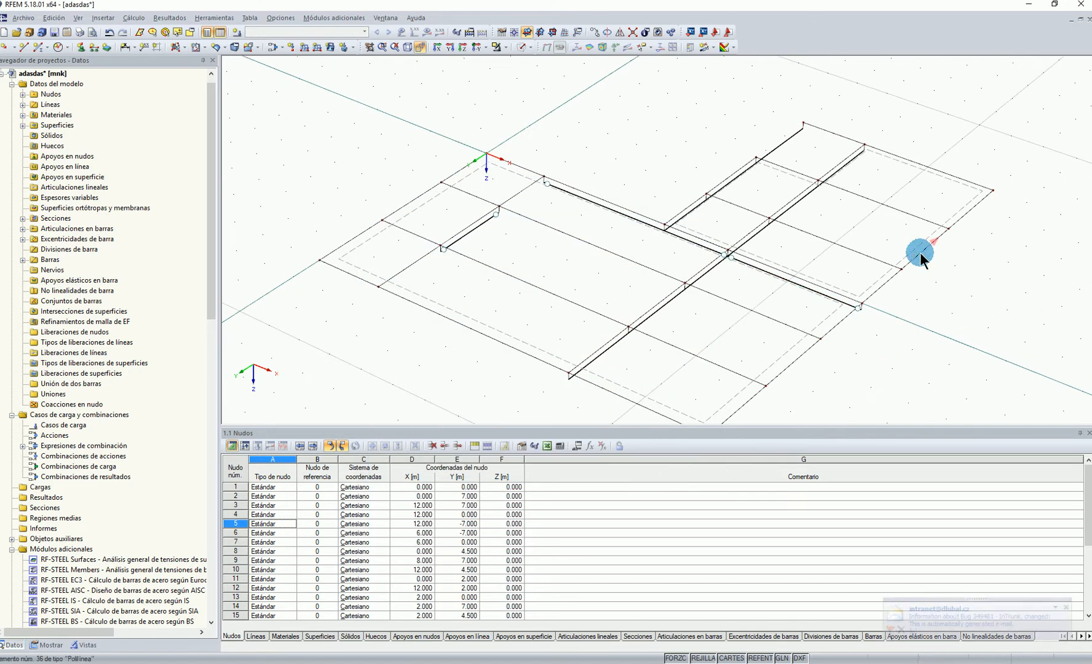
{"action": "scroll", "coordinate": [927, 290], "scroll_direction": "down", "scroll_amount": 1}
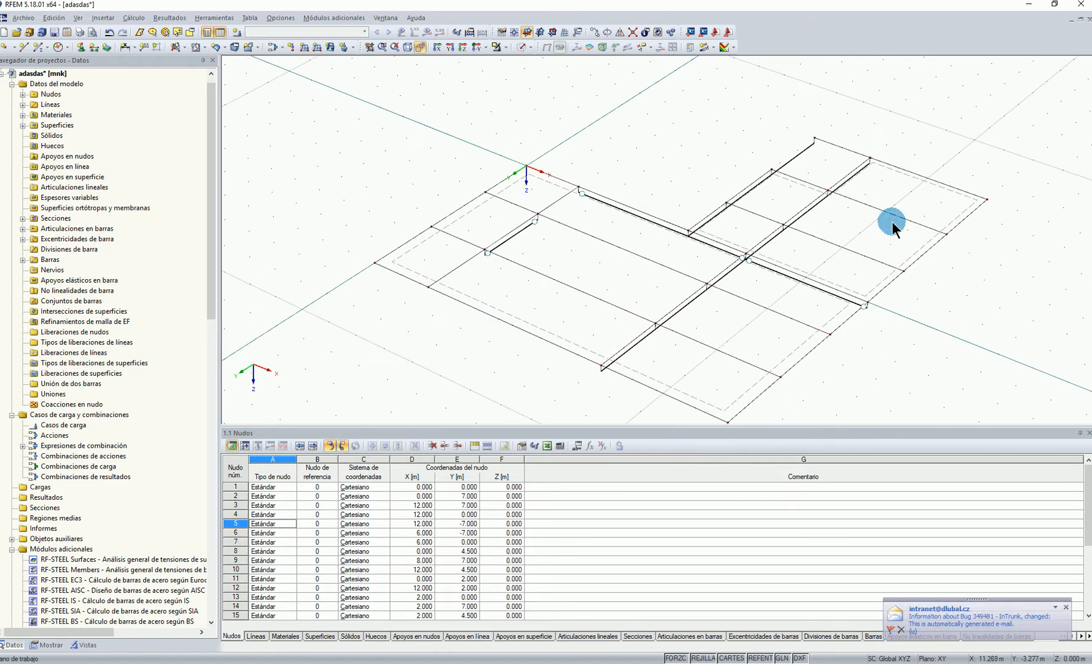
{"action": "right_click", "coordinate": [714, 219]}
{"action": "left_click", "coordinate": [770, 244]}
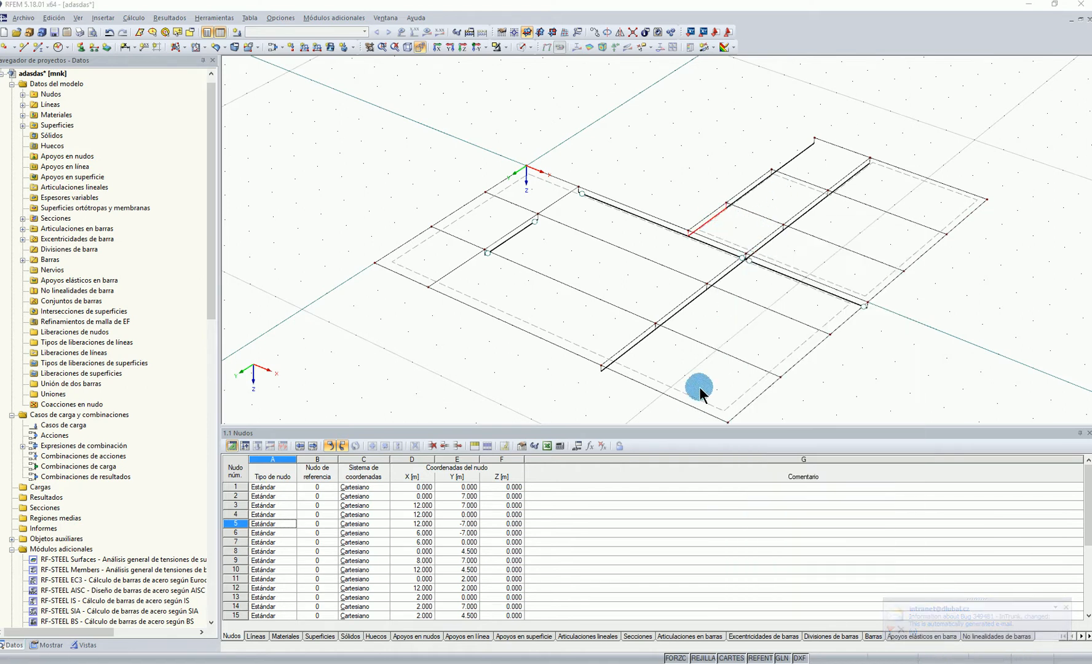
{"action": "left_click", "coordinate": [446, 432]}
{"action": "left_click", "coordinate": [448, 452]}
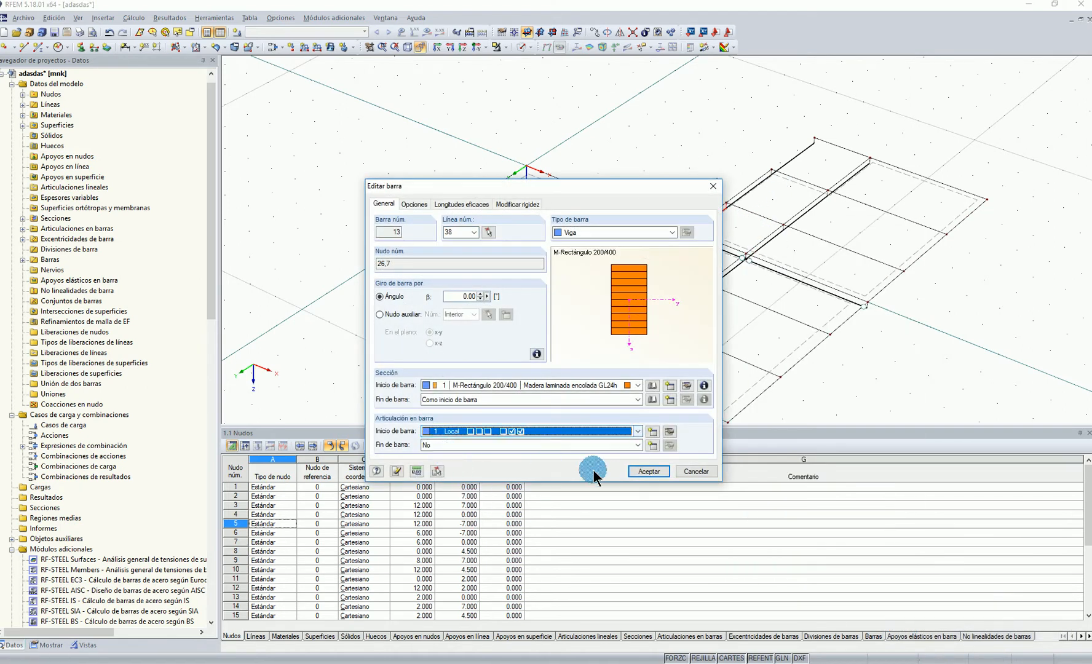
{"action": "left_click", "coordinate": [646, 472]}
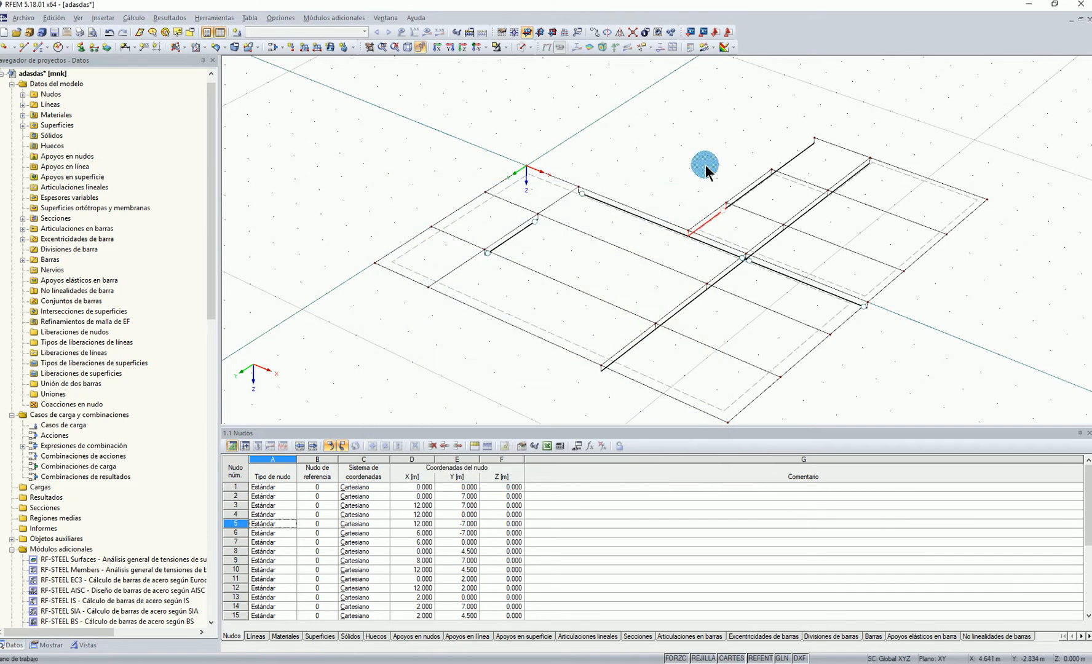
Set hinge 1 at the Y 0 end of the adjoining X 6 m beam segment and set its start hinge to No
{"action": "right_click", "coordinate": [709, 221]}
{"action": "left_click", "coordinate": [735, 242]}
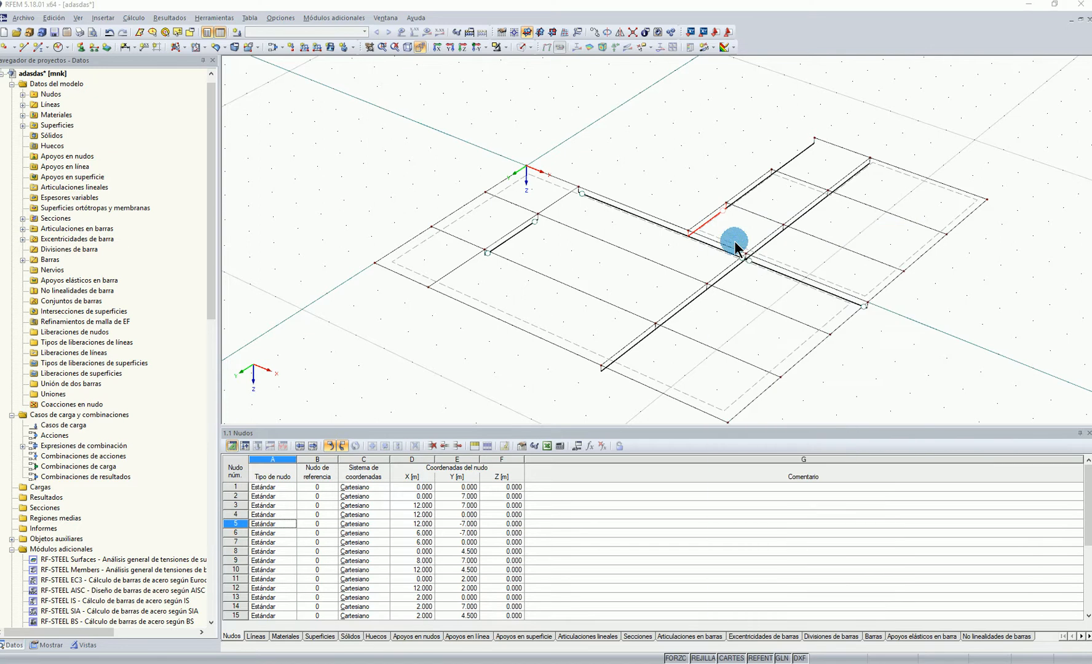
{"action": "left_click", "coordinate": [485, 445]}
{"action": "left_click", "coordinate": [477, 454]}
{"action": "left_click", "coordinate": [478, 431]}
{"action": "left_click", "coordinate": [494, 441]}
{"action": "left_click", "coordinate": [652, 471]}
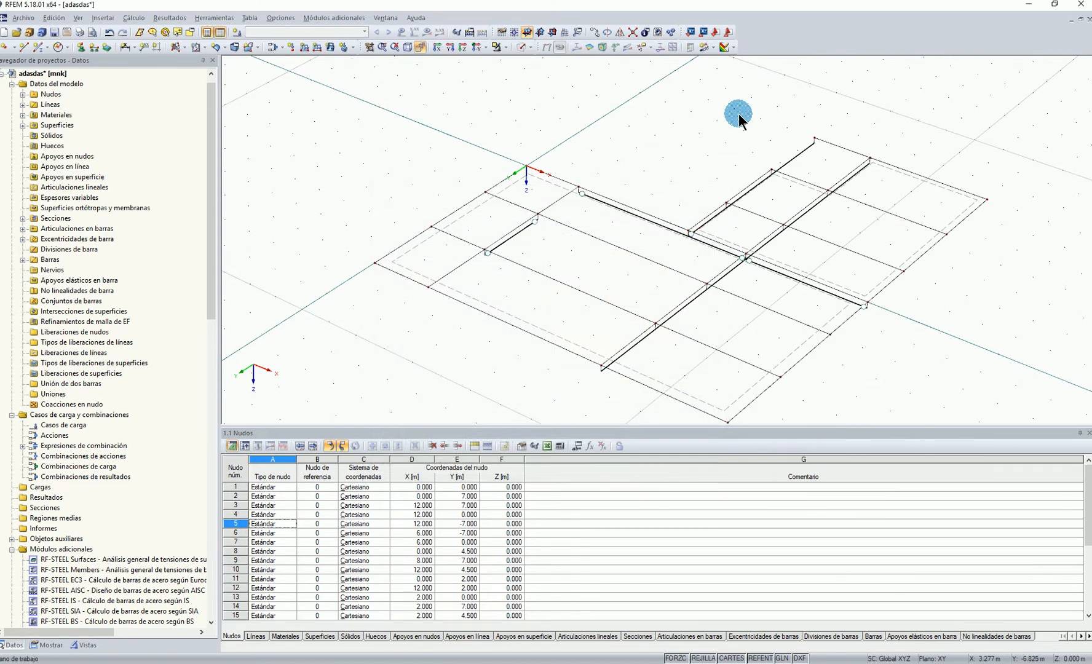
Assign hinge 1 to the start of the outermost X 6 m beam segment at Y -7 m
{"action": "right_click", "coordinate": [801, 152]}
{"action": "left_click", "coordinate": [829, 174]}
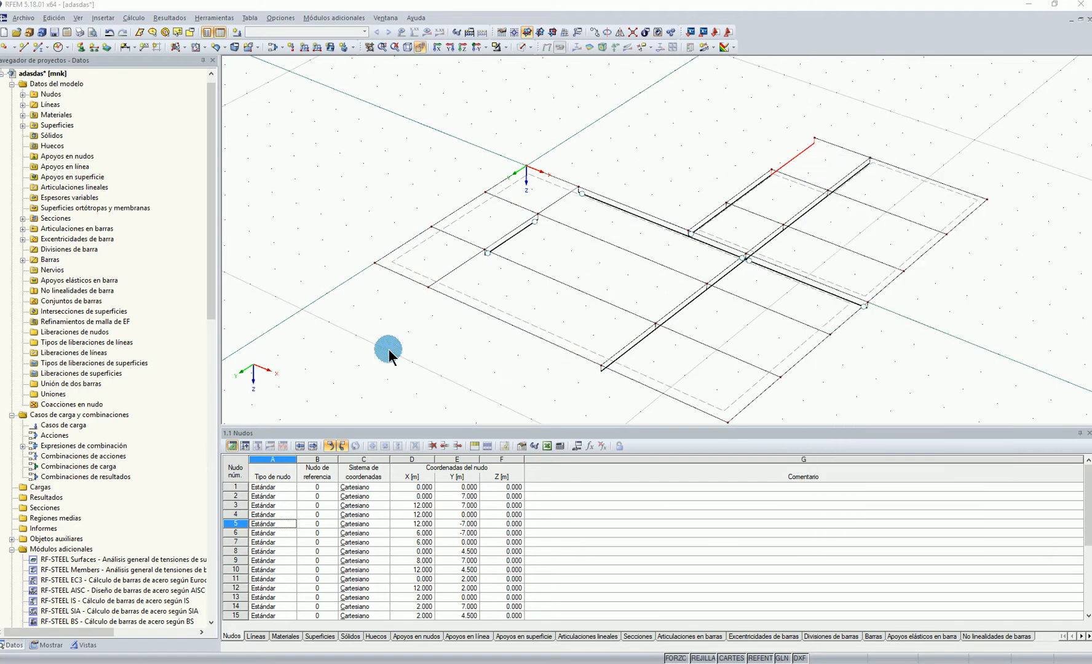
{"action": "left_click", "coordinate": [438, 431]}
{"action": "left_click", "coordinate": [451, 452]}
{"action": "left_click", "coordinate": [649, 471]}
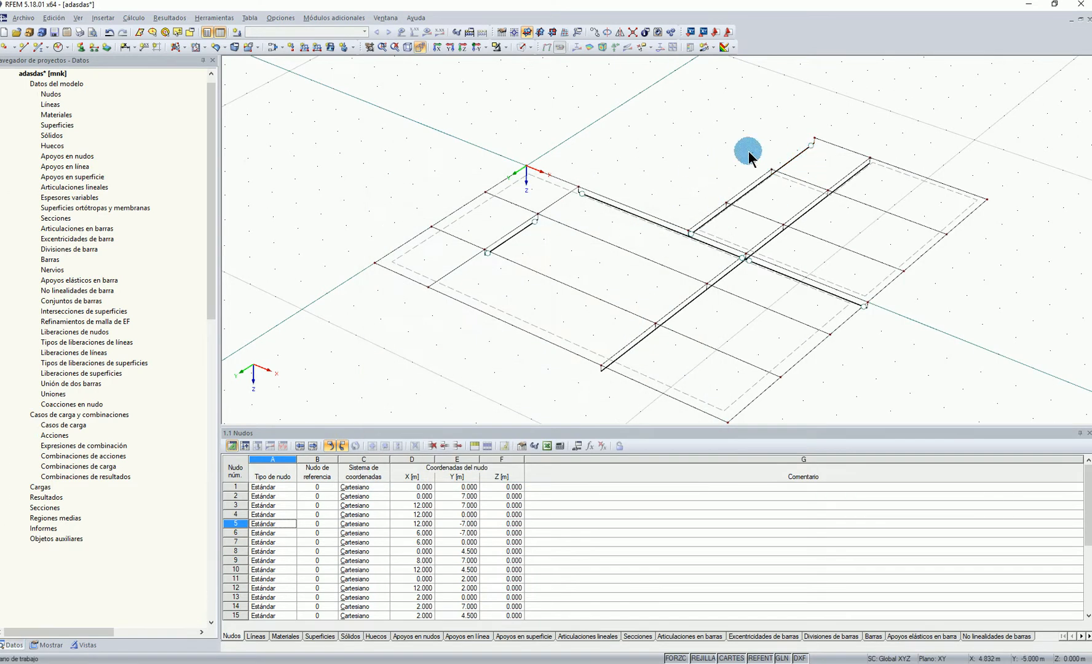
Define a new nodal support type in global axes that restrains only uZ, with all other displacements and rotations free
{"action": "middle_click_drag", "start_coordinate": [780, 164], "coordinate": [732, 118]}
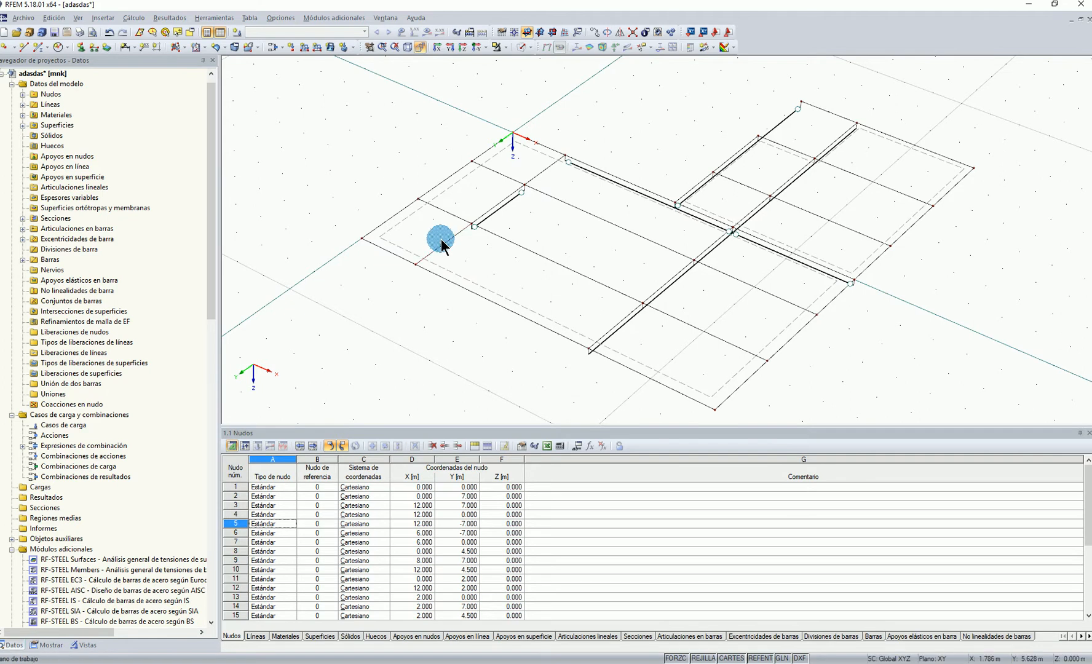
{"action": "left_click", "coordinate": [80, 46]}
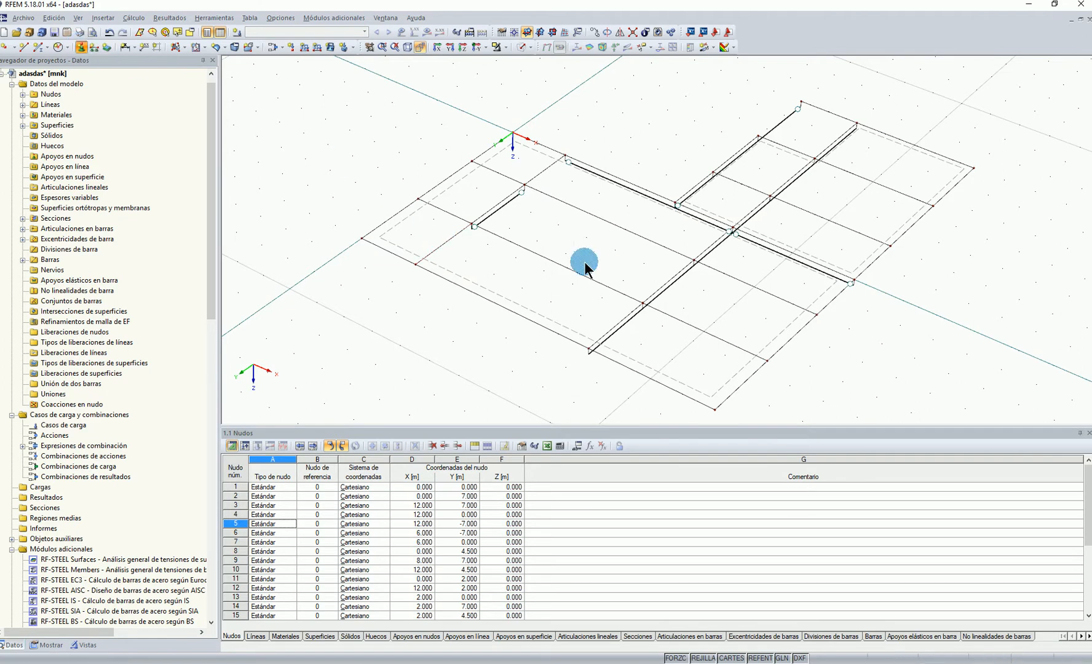
{"action": "left_click", "coordinate": [541, 252]}
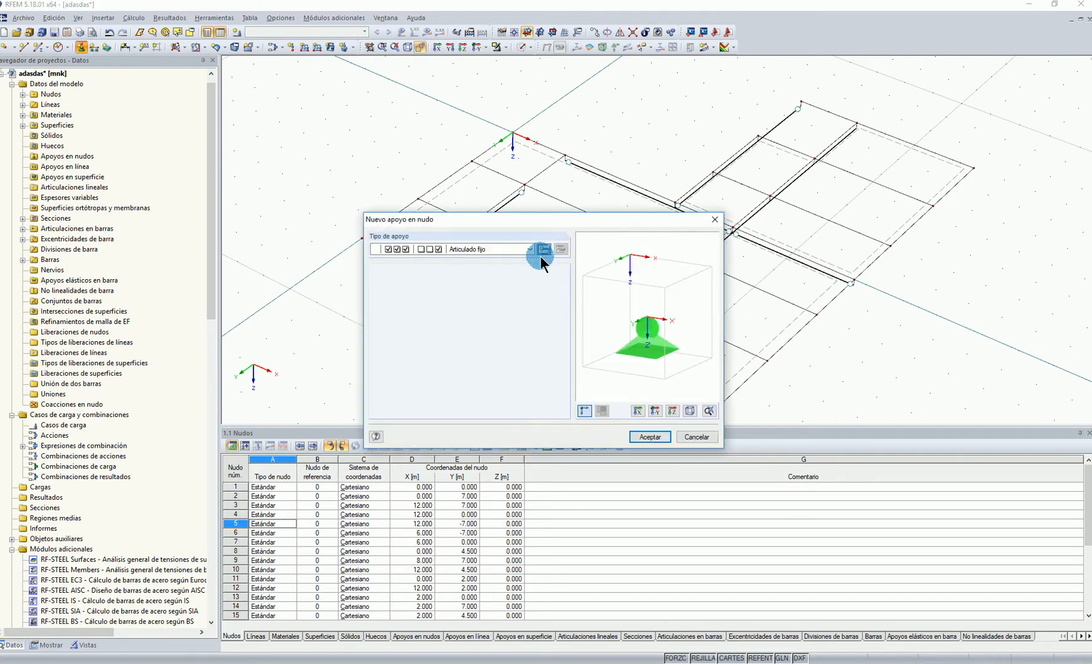
{"action": "left_click", "coordinate": [384, 422]}
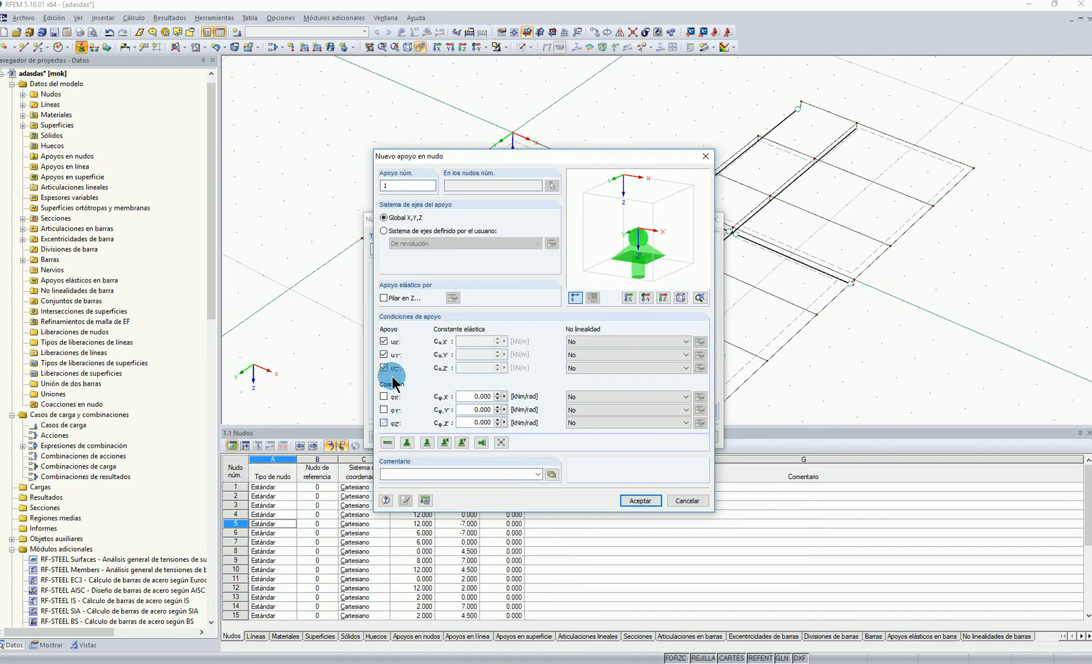
{"action": "left_click", "coordinate": [384, 368]}
{"action": "left_click", "coordinate": [384, 342]}
{"action": "left_click", "coordinate": [384, 355]}
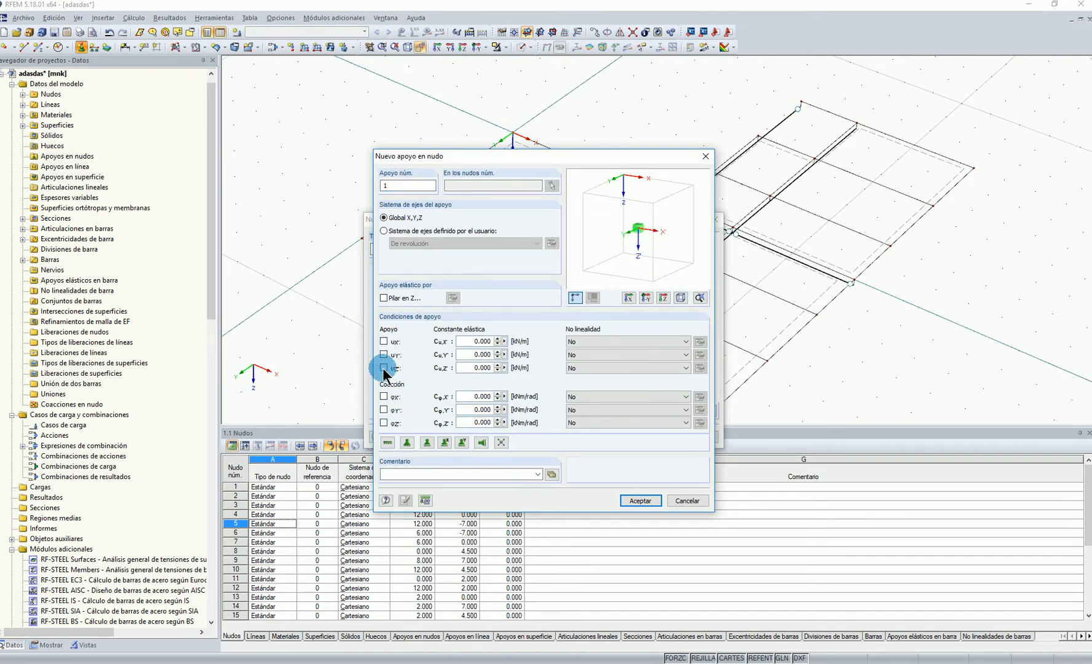
{"action": "left_click", "coordinate": [383, 368]}
{"action": "left_click", "coordinate": [645, 499]}
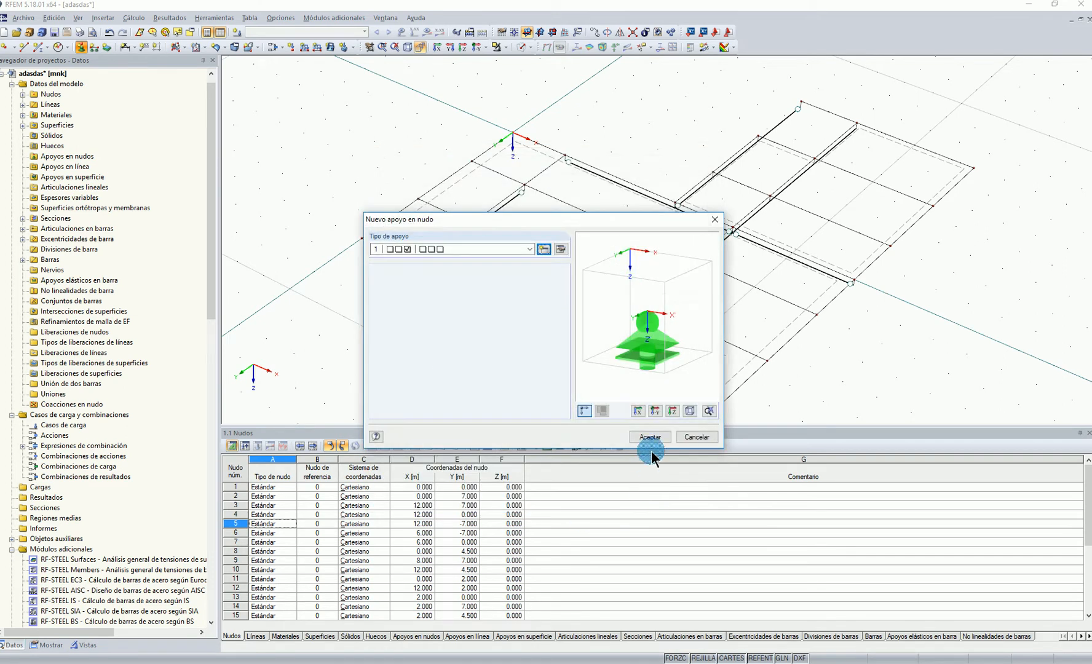
Place the uZ-only support at both ends of the X 8 m beam and at the Y -7 m end of the X 6 m beam
{"action": "left_click", "coordinate": [652, 437]}
{"action": "left_click", "coordinate": [589, 350]}
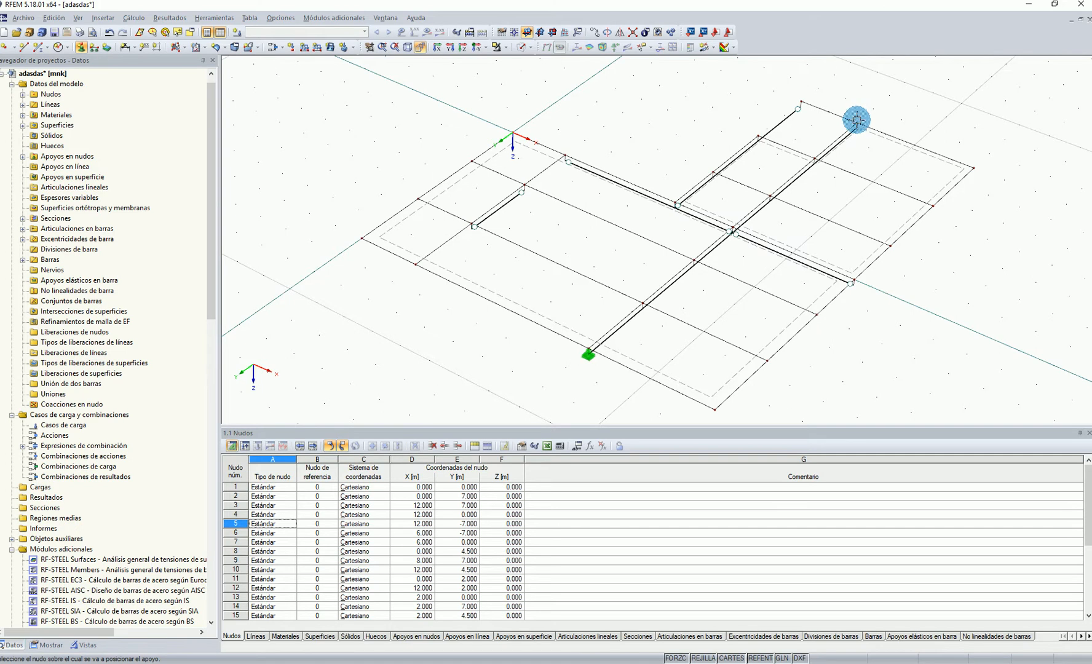
{"action": "left_click", "coordinate": [800, 102]}
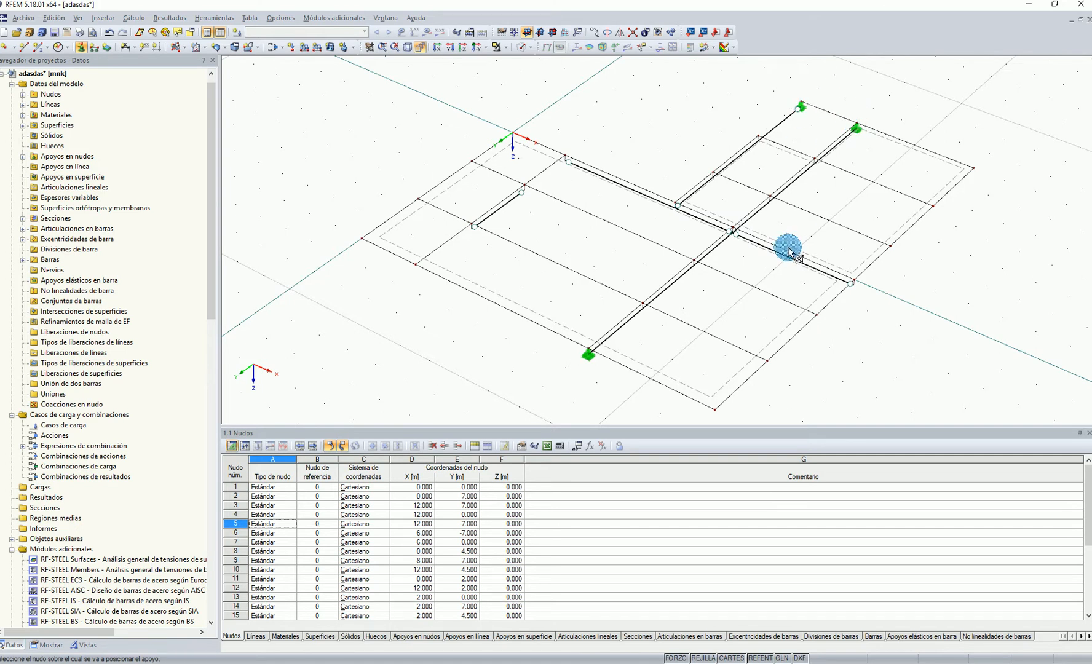
Place 1 intermediate node on the X 8 m beam segment between Y 0 and 2 m without dividing its line
{"action": "right_click", "coordinate": [712, 255]}
{"action": "mouse_move", "coordinate": [760, 320]}
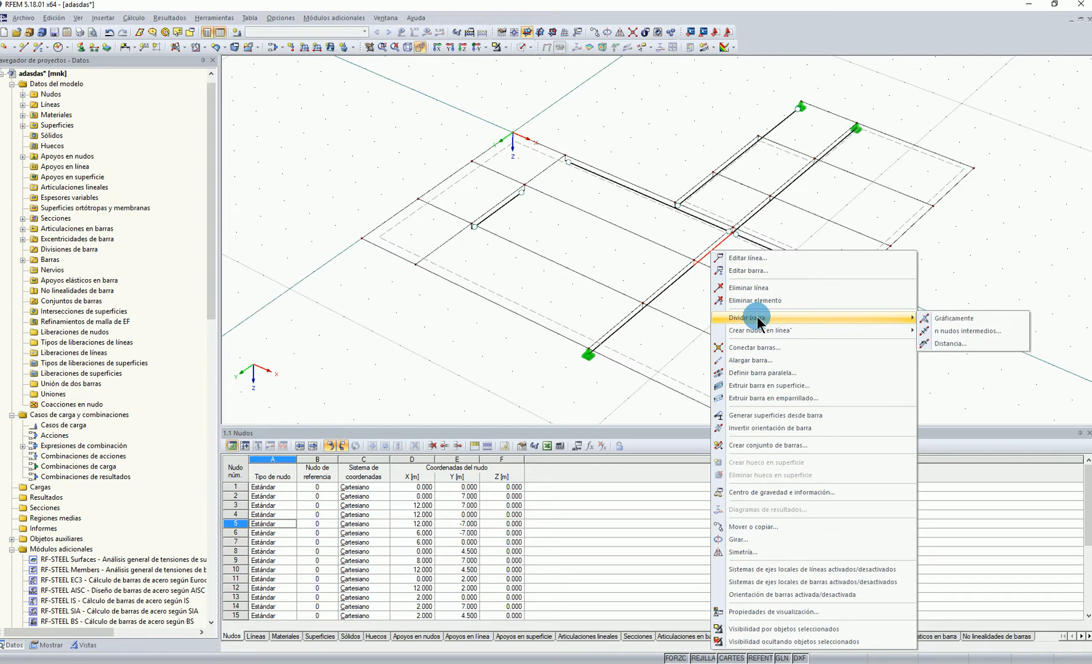
{"action": "left_click", "coordinate": [950, 331]}
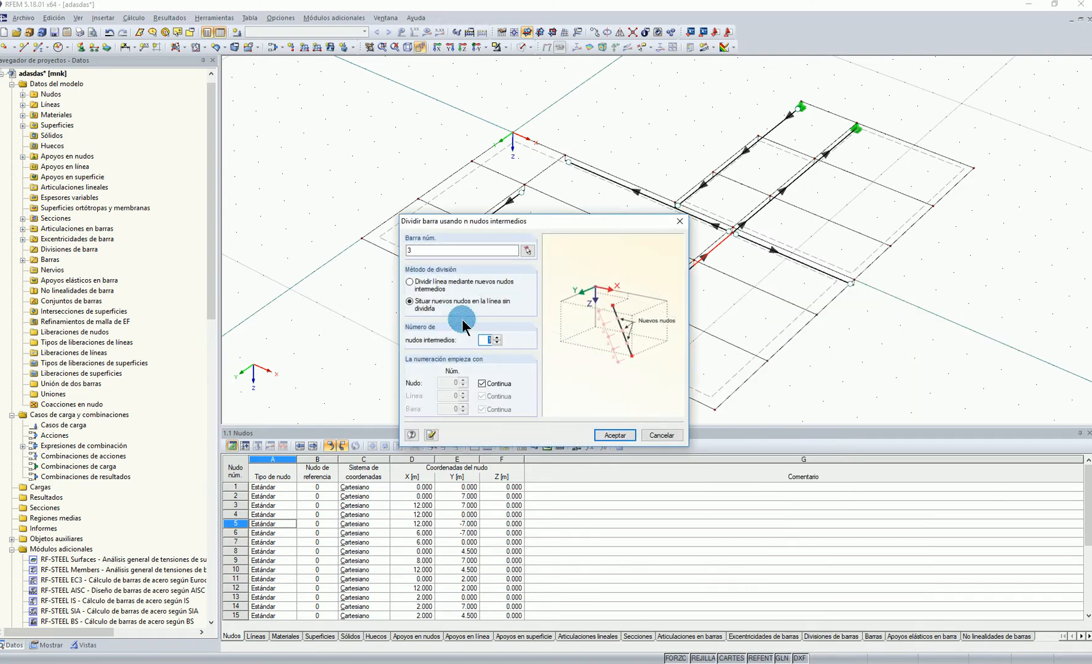
{"action": "left_click", "coordinate": [615, 435]}
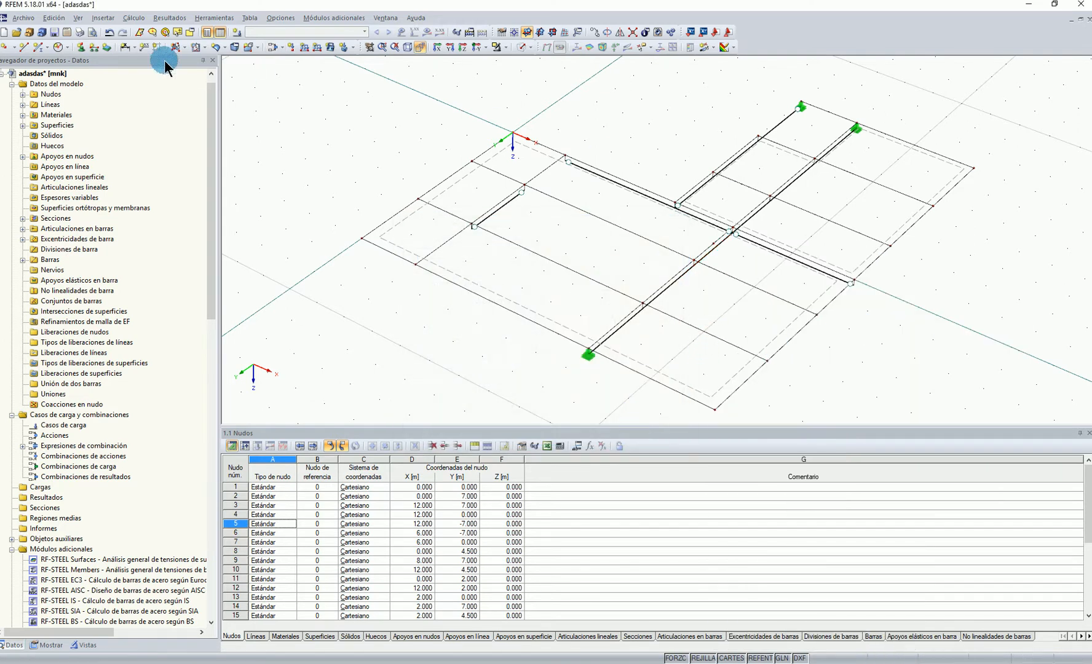
Place the uZ-only nodal support at the intermediate node on the X 8 m beam between Y 0 and 2 m
{"action": "left_click", "coordinate": [80, 47]}
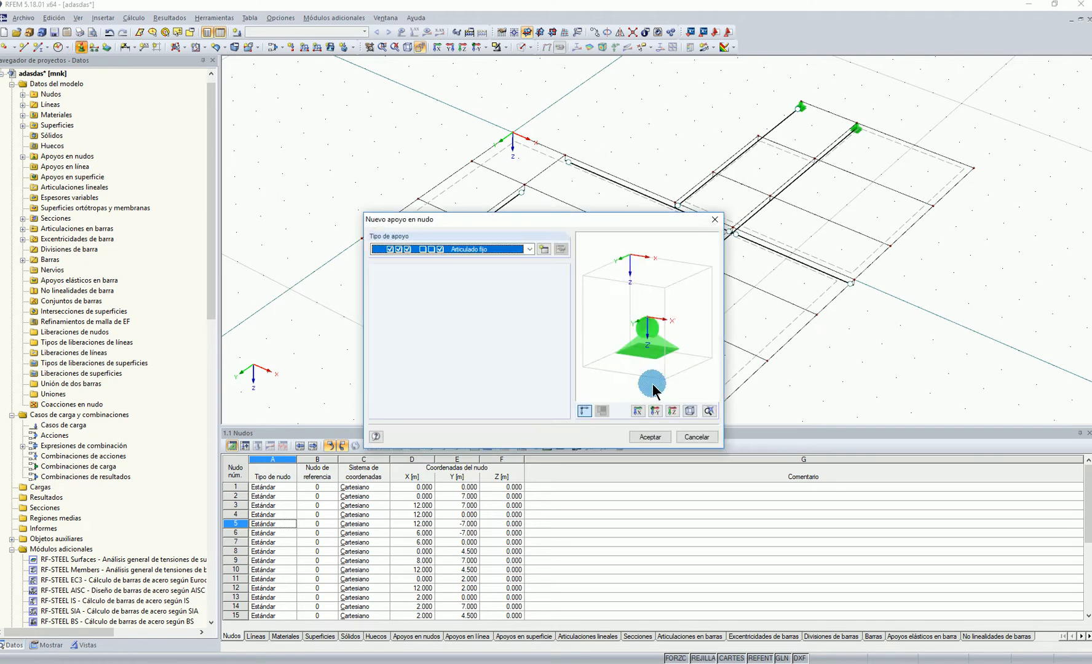
{"action": "left_click", "coordinate": [472, 249]}
{"action": "left_click", "coordinate": [463, 286]}
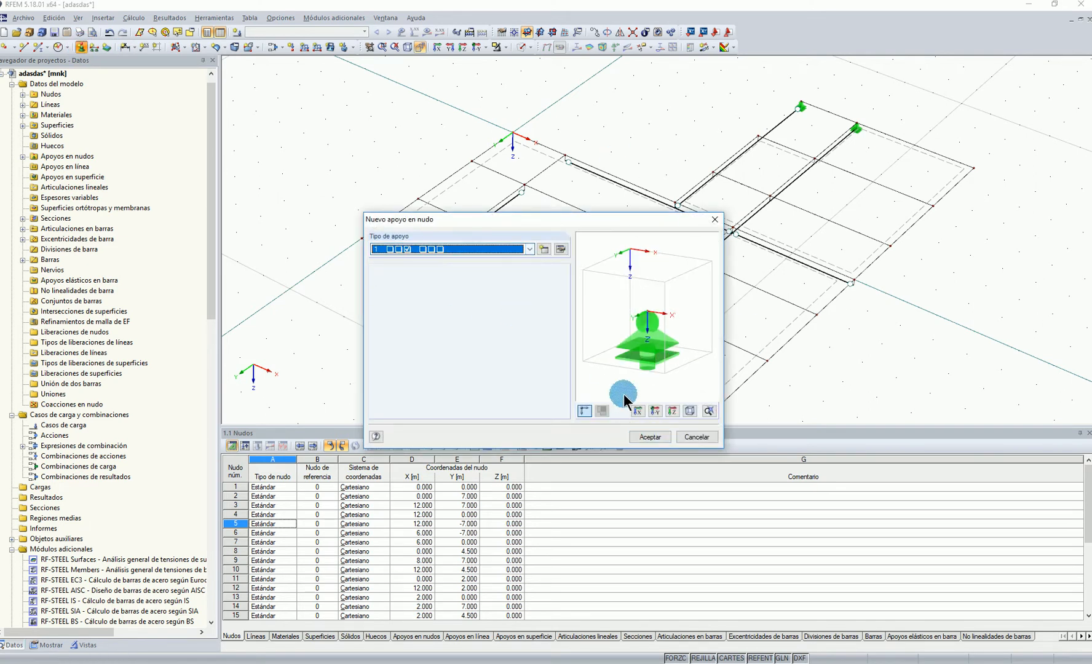
{"action": "left_click", "coordinate": [650, 437]}
{"action": "left_click", "coordinate": [712, 244]}
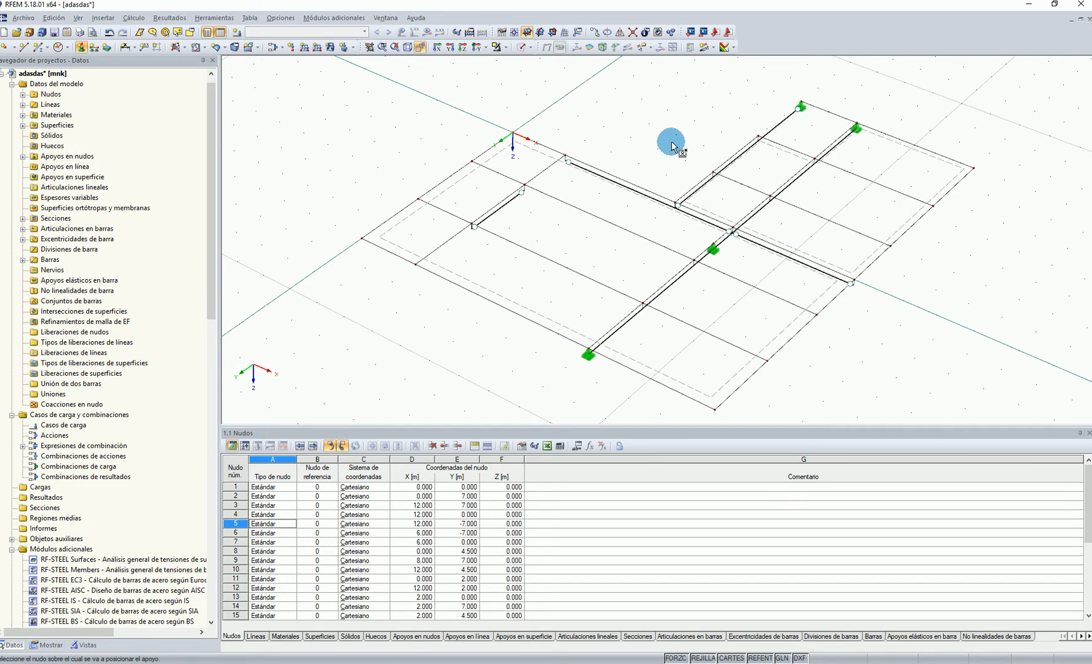
Define a new line support type in the line's local axes that restrains uX, uY and uZ and leaves all rotations free
{"action": "left_click", "coordinate": [93, 48]}
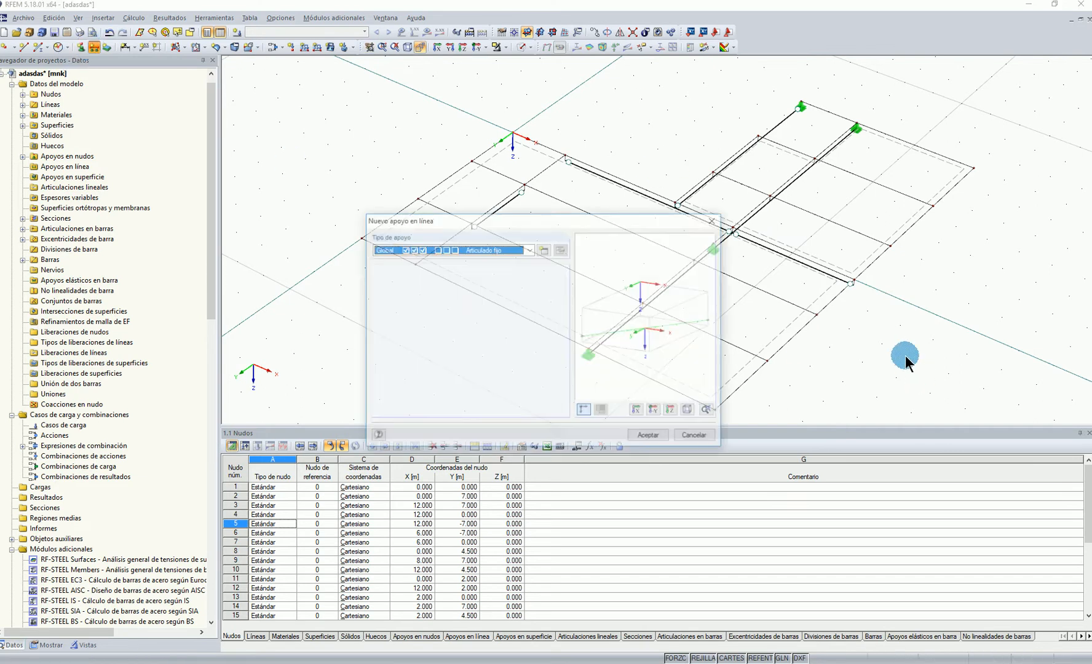
{"action": "left_click", "coordinate": [545, 249]}
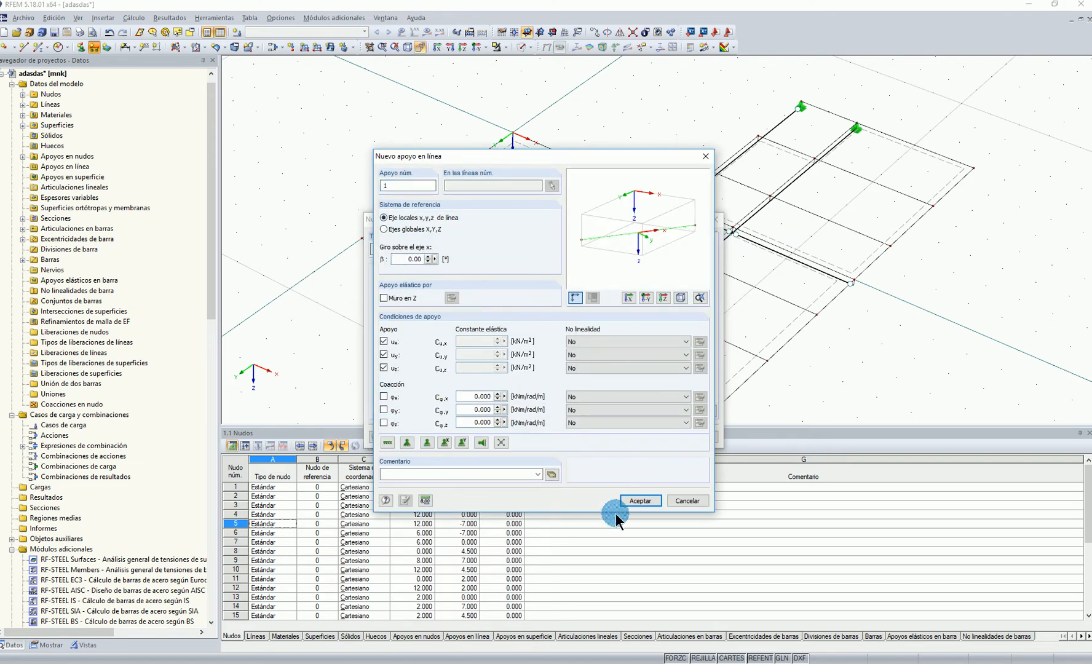
{"action": "left_click", "coordinate": [634, 500]}
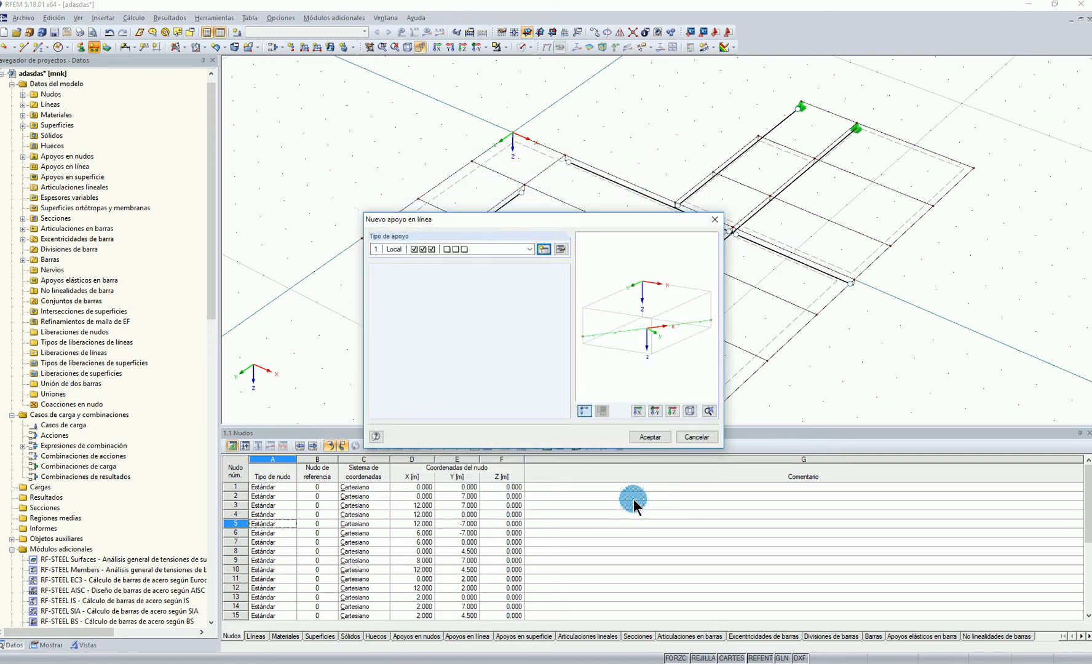
Place line support 1 along the whole X 12 m slab edge, from Y -7 m to Y 7 m
{"action": "left_click", "coordinate": [647, 438]}
{"action": "scroll", "coordinate": [861, 376], "scroll_direction": "down", "scroll_amount": 2}
{"action": "middle_click_drag", "start_coordinate": [855, 381], "coordinate": [983, 309], "text": "ctrl"}
{"action": "left_click_drag", "start_coordinate": [858, 136], "coordinate": [919, 347]}
{"action": "middle_click_drag", "start_coordinate": [976, 261], "coordinate": [966, 306], "text": "ctrl"}
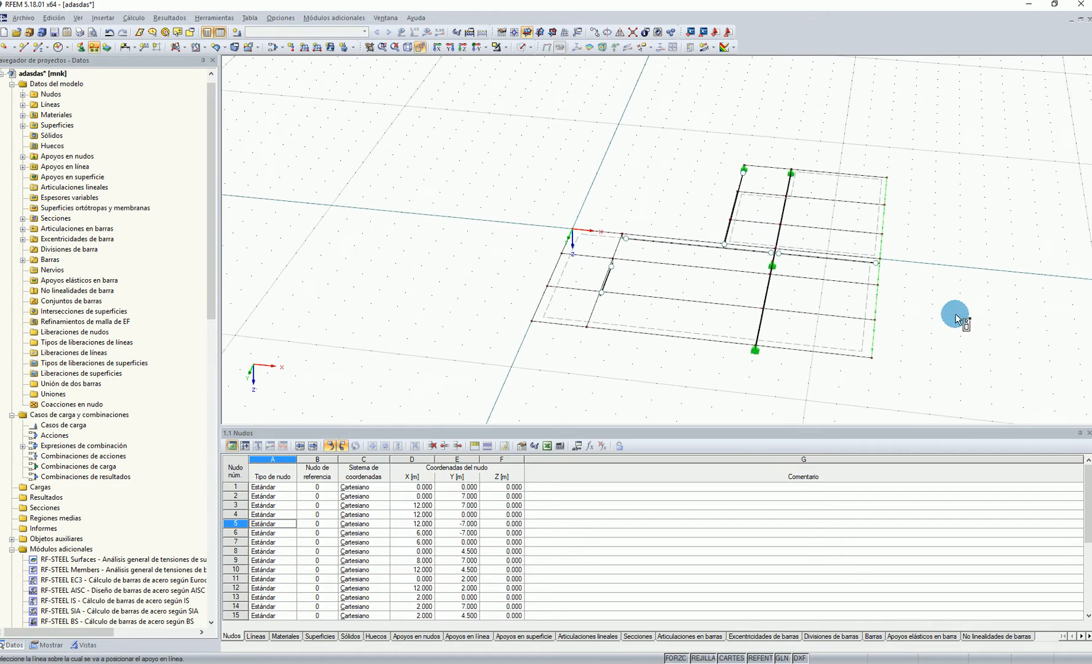
Place line support 1 on the X 2 m line segments between Y 0 and 2 m and between Y 4.5 and 7 m
{"action": "middle_click_drag", "start_coordinate": [673, 287], "coordinate": [602, 280], "text": "ctrl"}
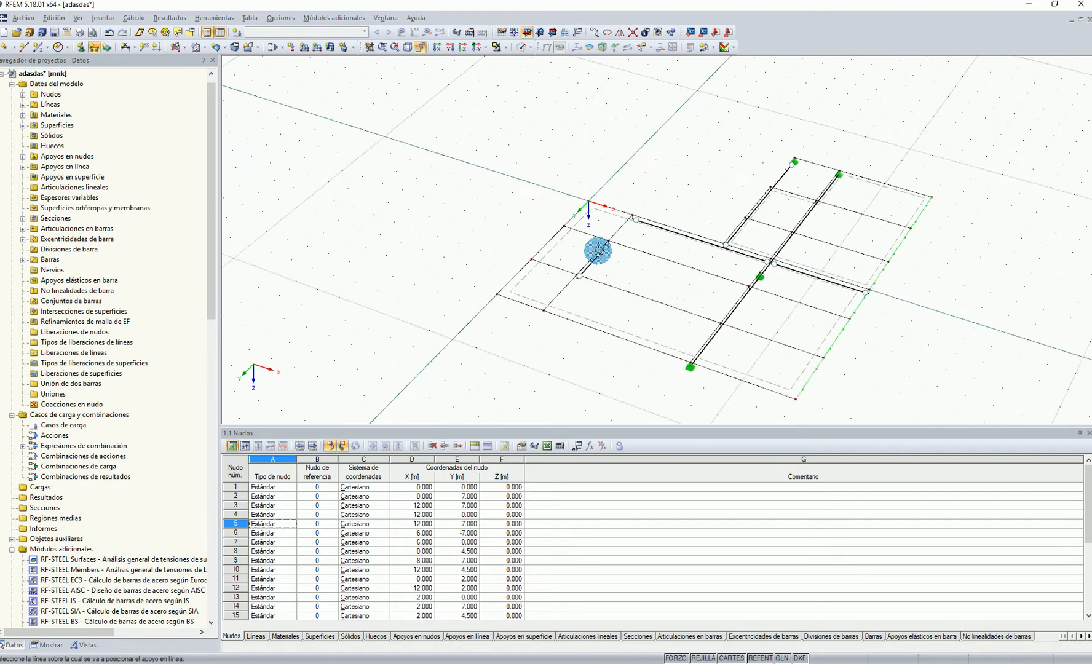
{"action": "scroll", "coordinate": [602, 280], "scroll_direction": "up", "scroll_amount": 2}
{"action": "scroll", "coordinate": [539, 323], "scroll_direction": "up", "scroll_amount": 3}
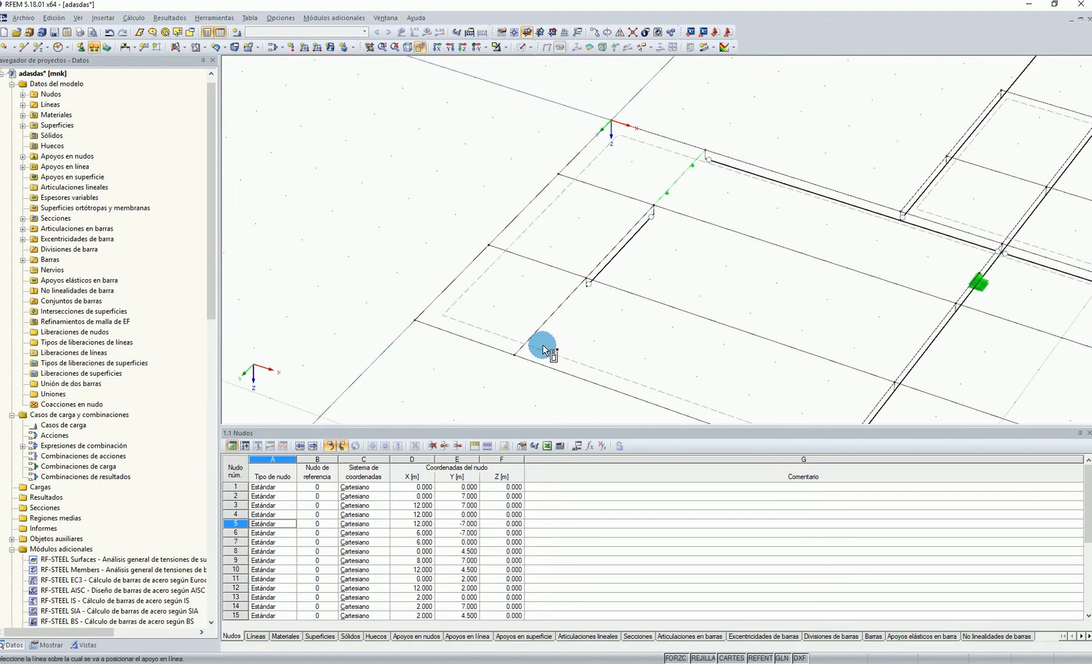
{"action": "scroll", "coordinate": [664, 332], "scroll_direction": "down", "scroll_amount": 5}
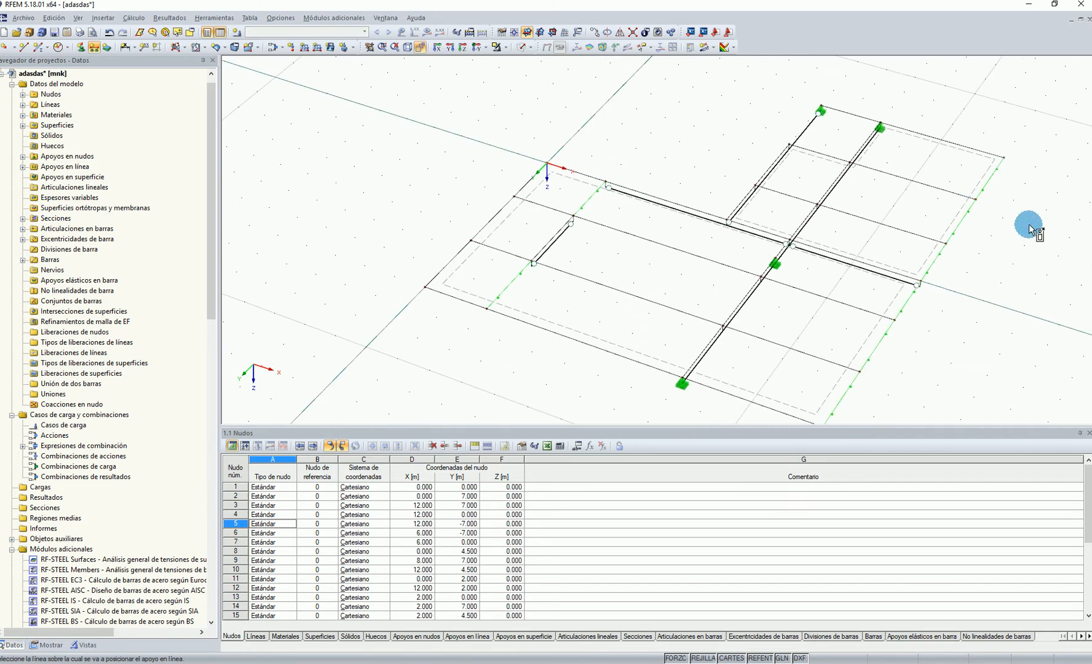
{"action": "key", "text": "Escape"}
Define a new line hinge for graphical assignment that releases only the rotation φx, with a spring constant of 0
{"action": "scroll", "coordinate": [707, 116], "scroll_direction": "down", "scroll_amount": 2}
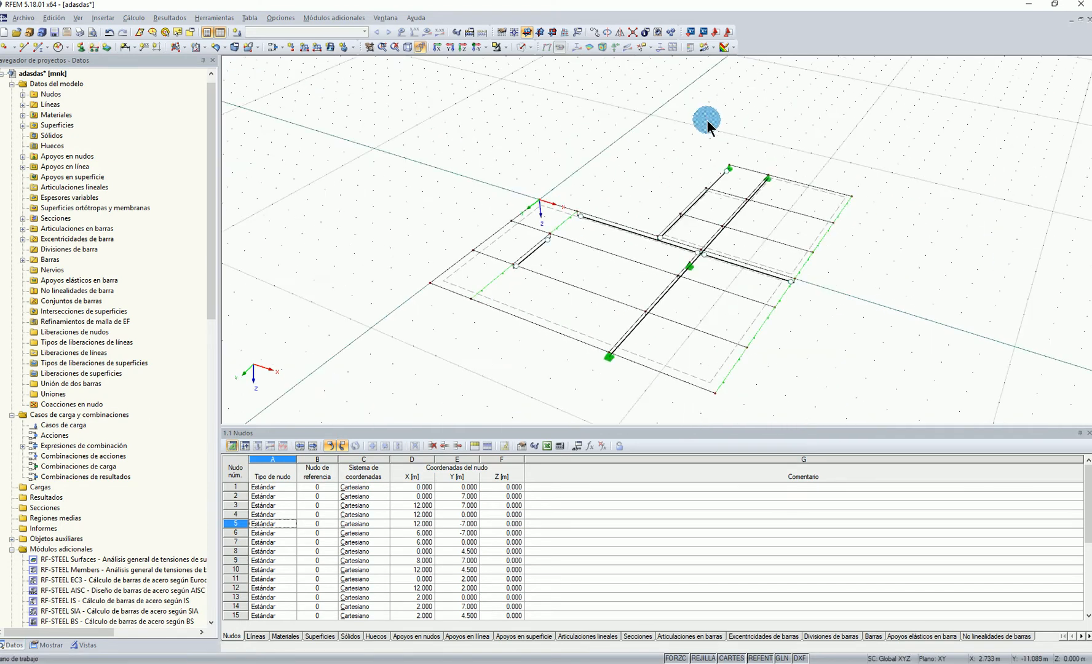
{"action": "mouse_move", "coordinate": [862, 273]}
{"action": "middle_mouse_down", "text": "ctrl"}
{"action": "mouse_move", "coordinate": [868, 286]}
{"action": "mouse_move", "coordinate": [859, 287]}
{"action": "middle_mouse_up", "text": "ctrl"}
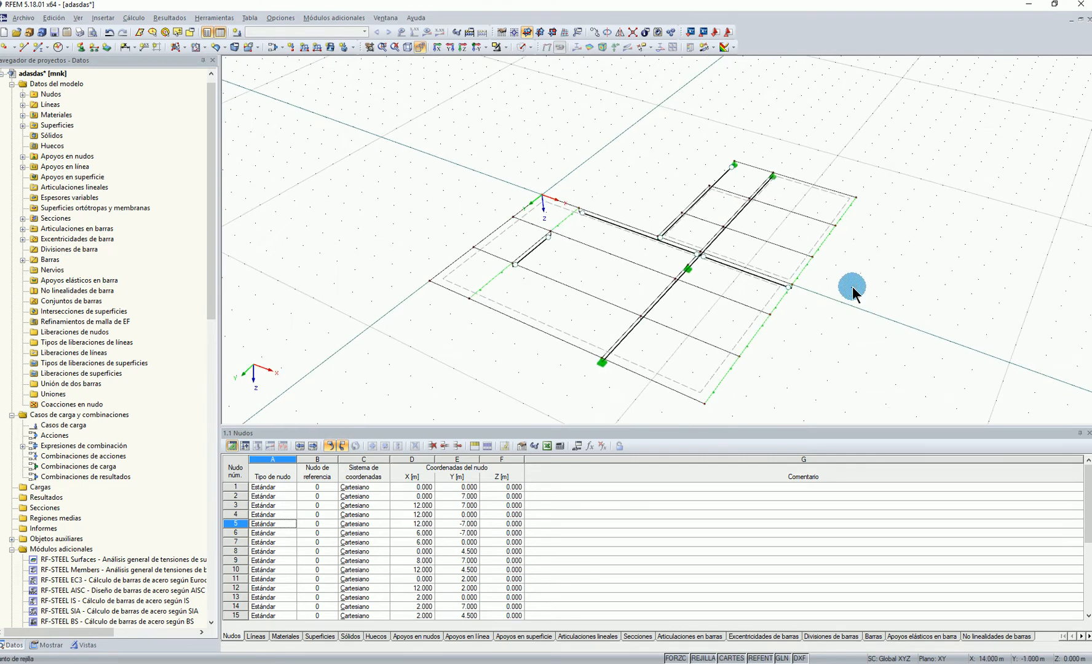
{"action": "mouse_move", "coordinate": [668, 173]}
{"action": "middle_mouse_down"}
{"action": "mouse_move", "coordinate": [687, 169]}
{"action": "mouse_move", "coordinate": [679, 174]}
{"action": "middle_mouse_up"}
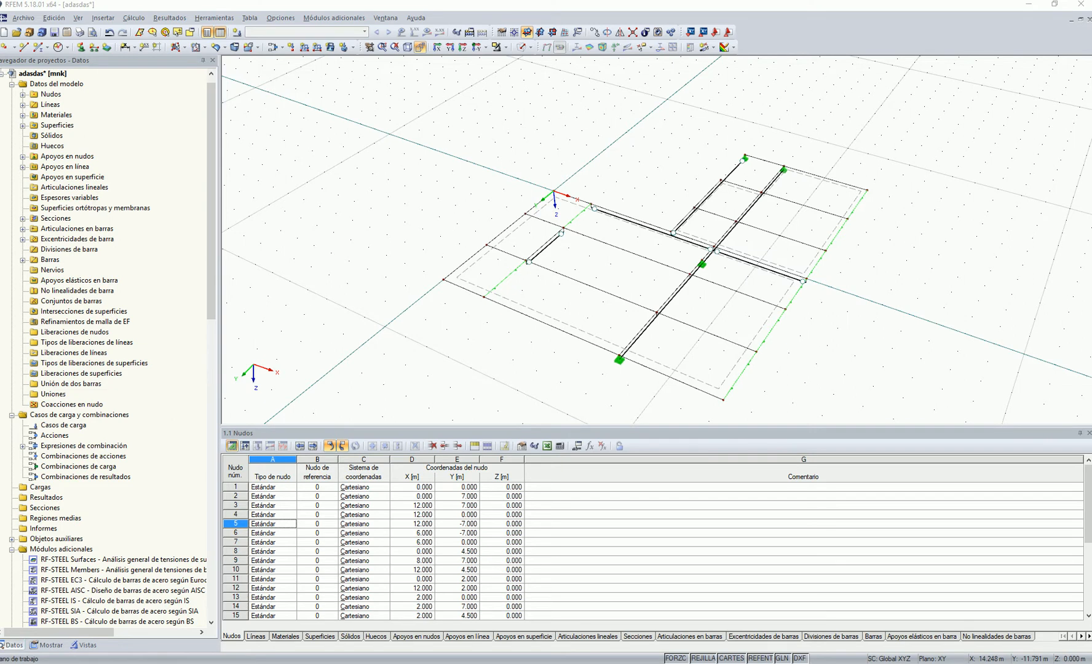
{"action": "left_click", "coordinate": [201, 19]}
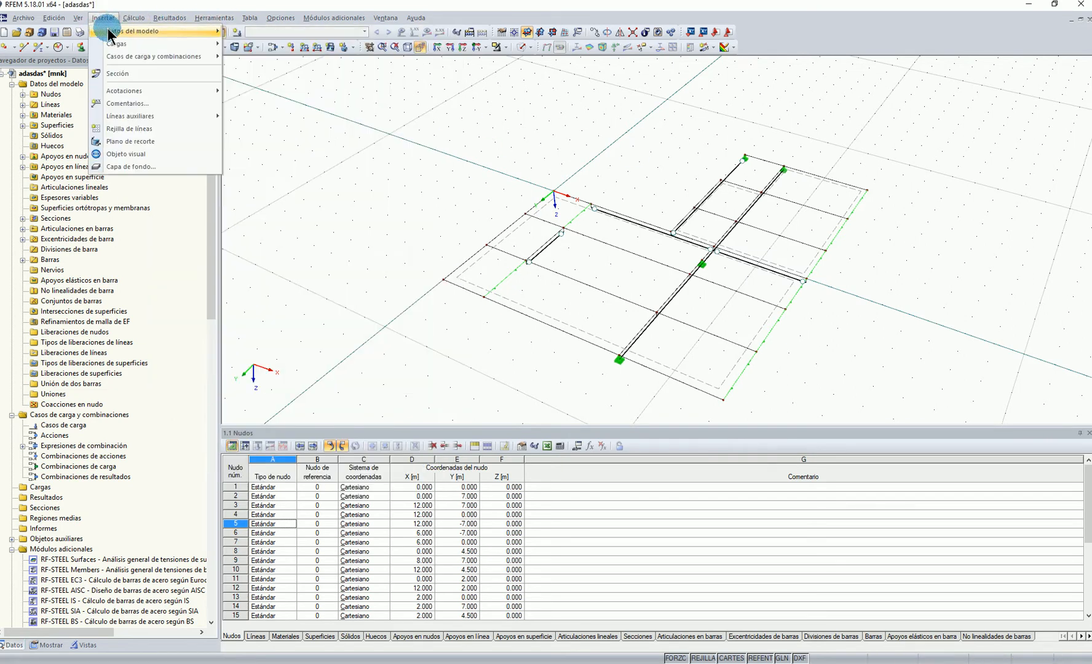
{"action": "mouse_move", "coordinate": [117, 38]}
{"action": "mouse_move", "coordinate": [312, 145]}
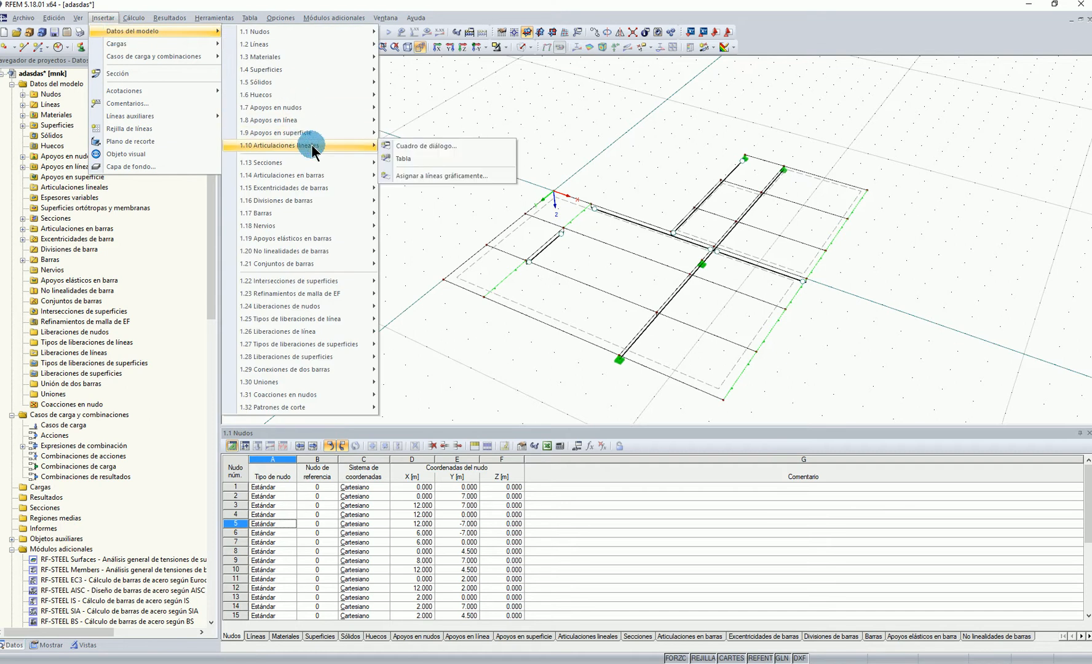
{"action": "left_click", "coordinate": [429, 177]}
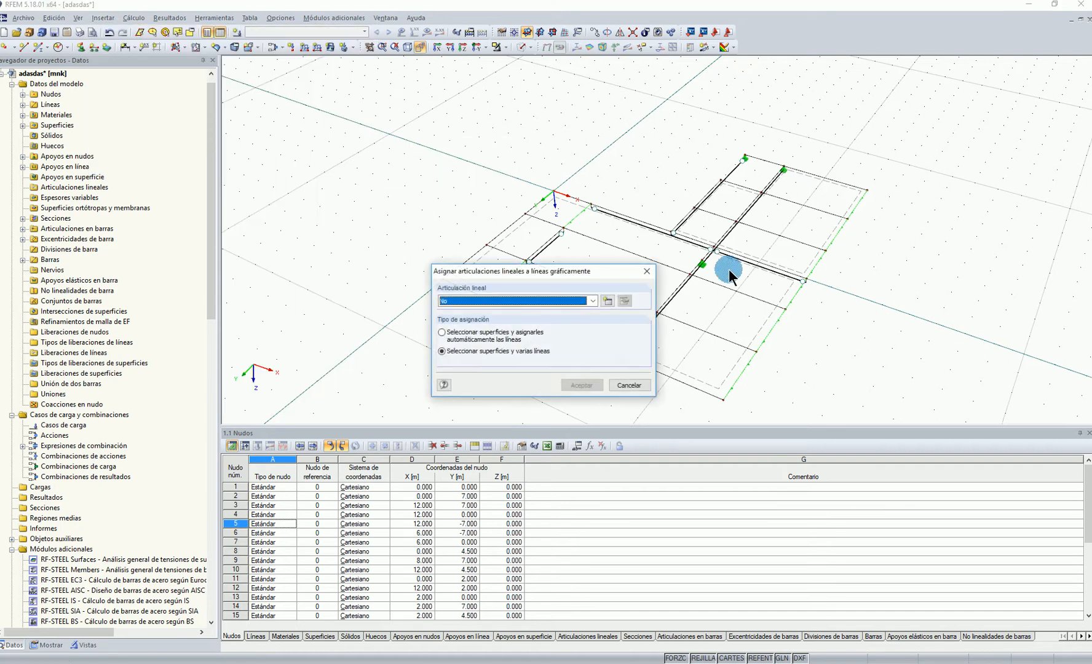
{"action": "left_click", "coordinate": [609, 301]}
{"action": "left_click", "coordinate": [427, 341]}
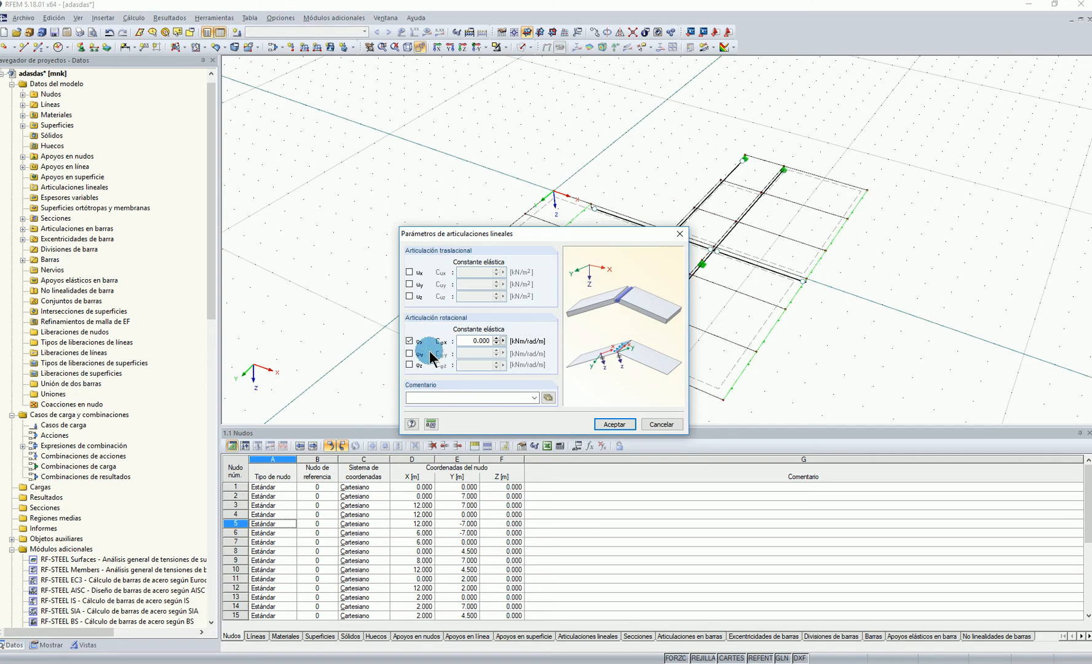
{"action": "left_click", "coordinate": [612, 424]}
Assign line hinge 1 to the main slab surface along all line segments at Y 4.5 m, Y 2 m and Y 0
{"action": "left_click", "coordinate": [581, 384]}
{"action": "left_click", "coordinate": [696, 381]}
{"action": "left_click", "coordinate": [559, 272]}
{"action": "left_click", "coordinate": [503, 253]}
{"action": "left_click", "coordinate": [705, 329]}
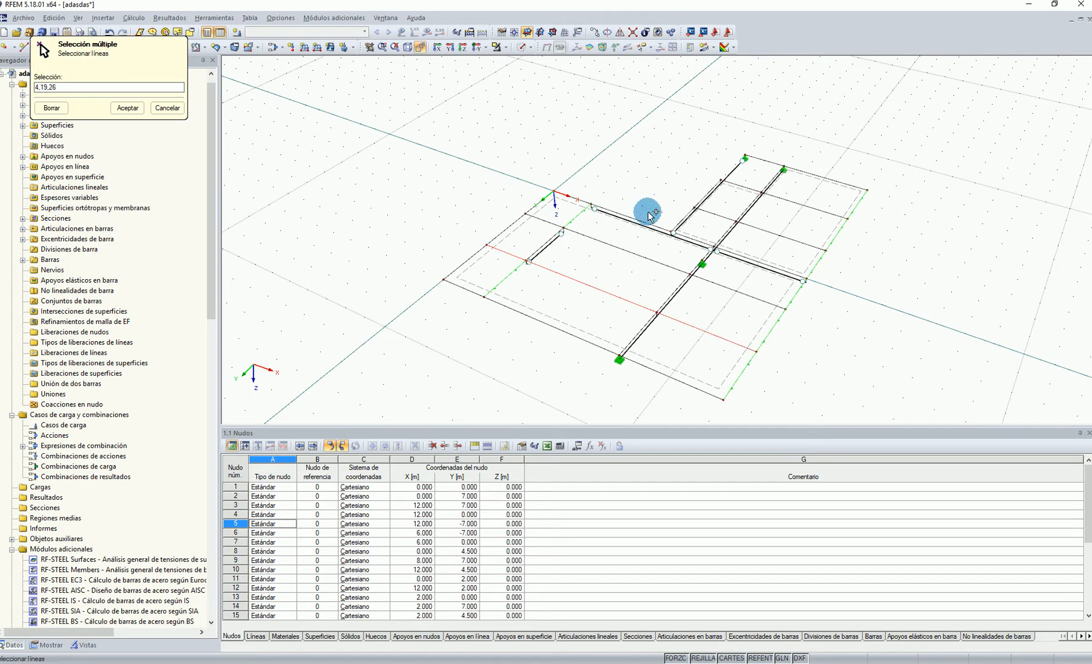
{"action": "left_click", "coordinate": [547, 221]}
{"action": "left_click", "coordinate": [617, 250]}
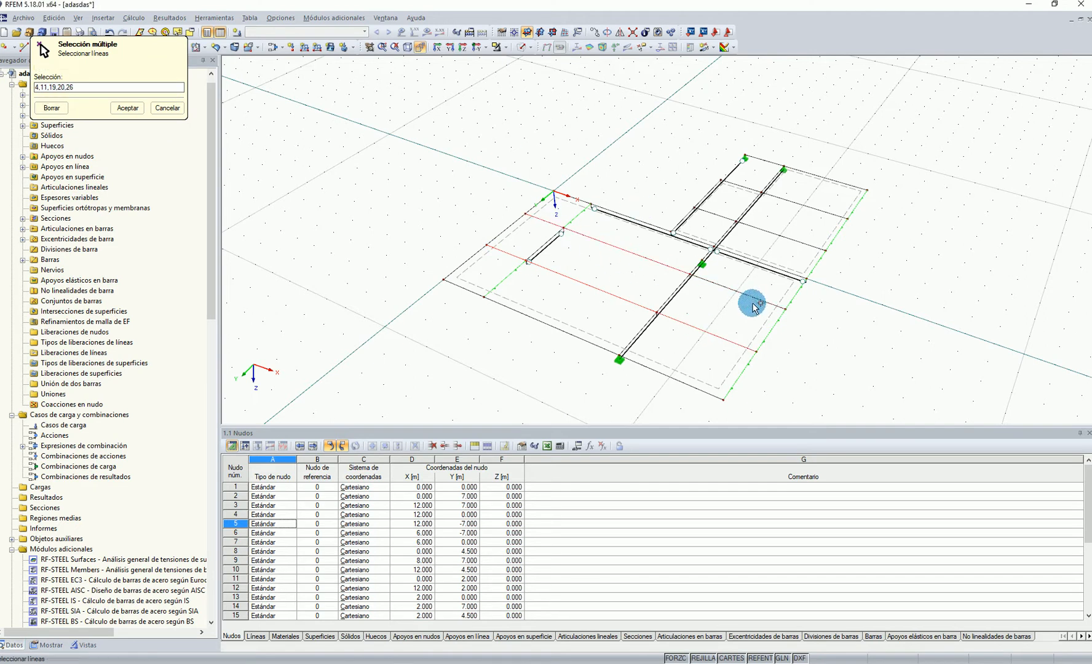
{"action": "left_click", "coordinate": [755, 299]}
{"action": "scroll", "coordinate": [754, 289], "scroll_direction": "up", "scroll_amount": 2}
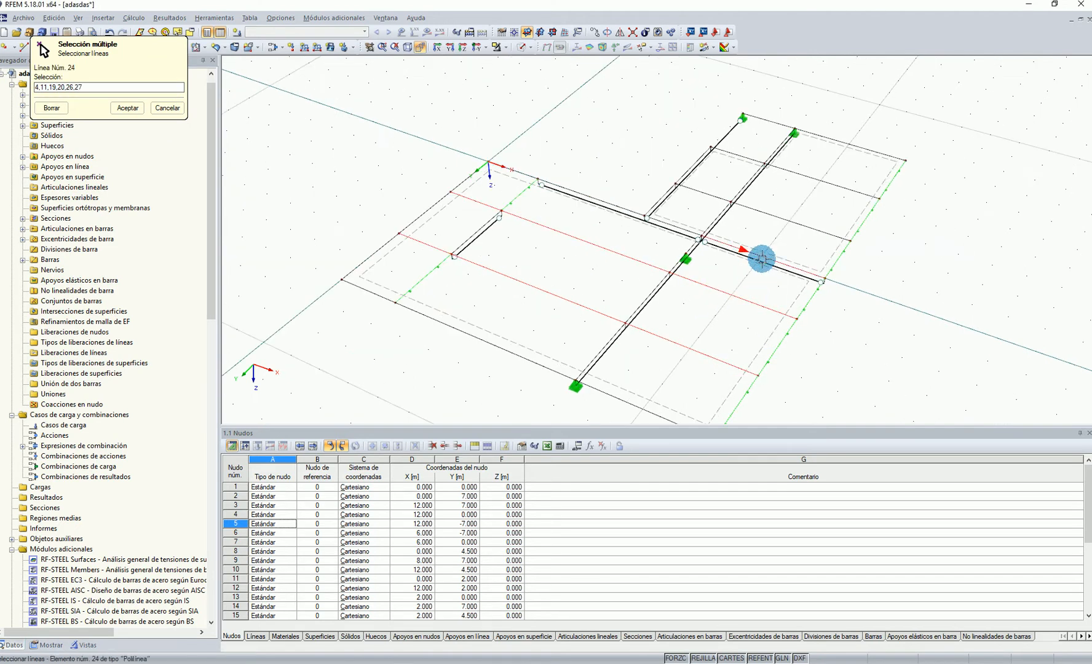
{"action": "left_click", "coordinate": [762, 259]}
{"action": "left_click", "coordinate": [583, 192]}
{"action": "left_click", "coordinate": [584, 192]}
{"action": "left_click", "coordinate": [517, 172]}
{"action": "scroll", "coordinate": [470, 171], "scroll_direction": "up", "scroll_amount": 2}
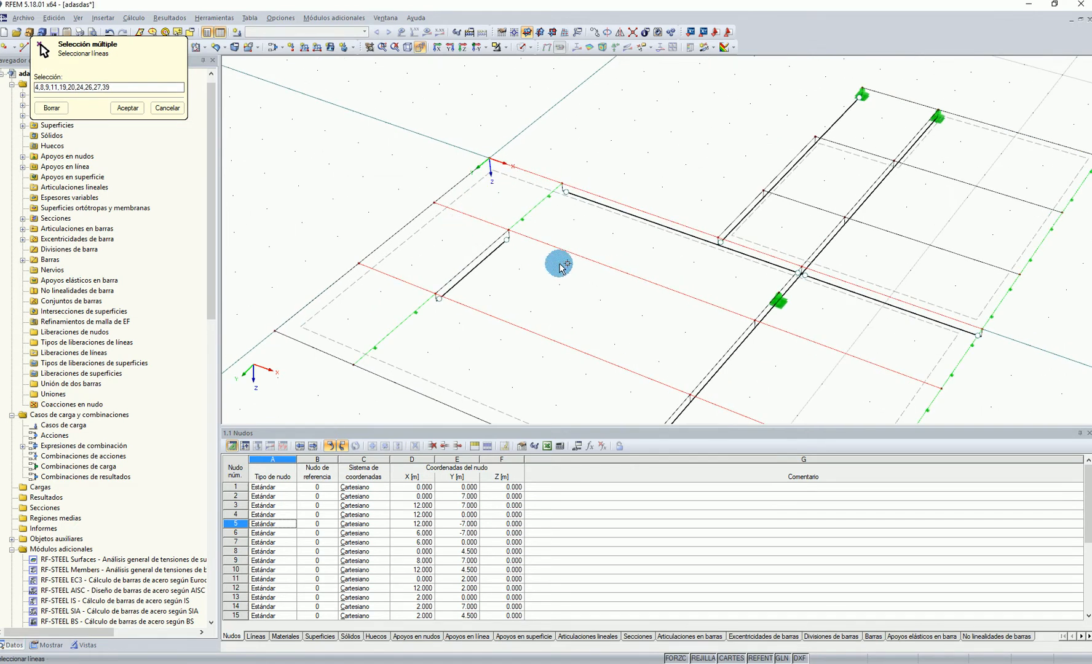
{"action": "scroll", "coordinate": [579, 220], "scroll_direction": "down", "scroll_amount": 1}
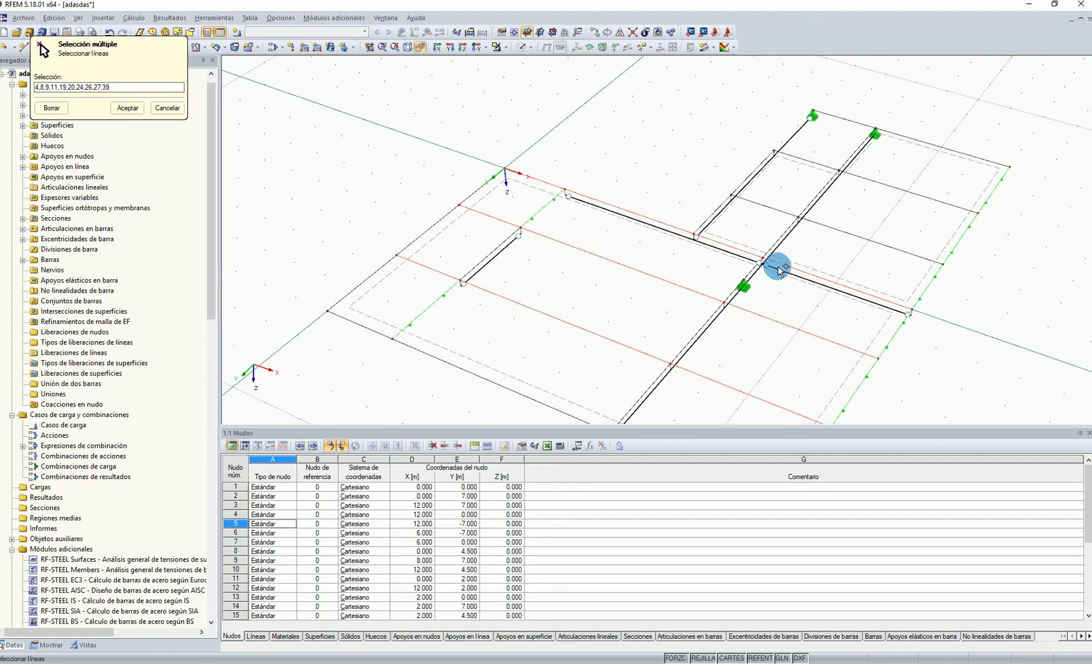
{"action": "left_click", "coordinate": [127, 108]}
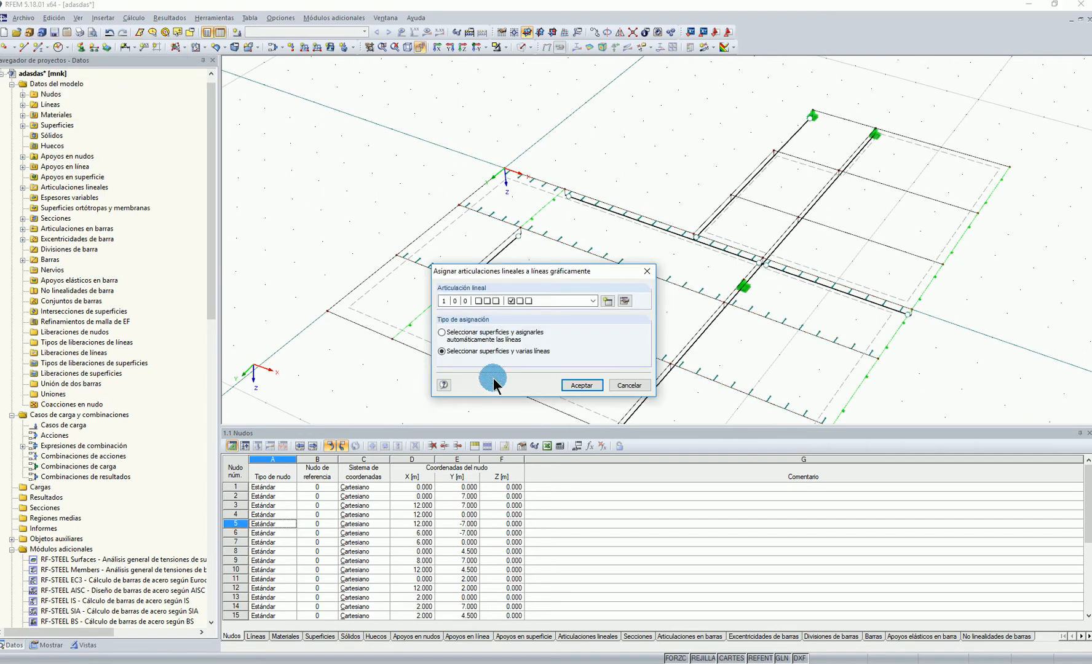
Assign line hinge 1 to the wing surface along Y 0, the inner crossline, the outer crossline beyond X 8 m, and its X 6 m and X 8 m edges
{"action": "left_click", "coordinate": [581, 386]}
{"action": "left_click", "coordinate": [825, 271]}
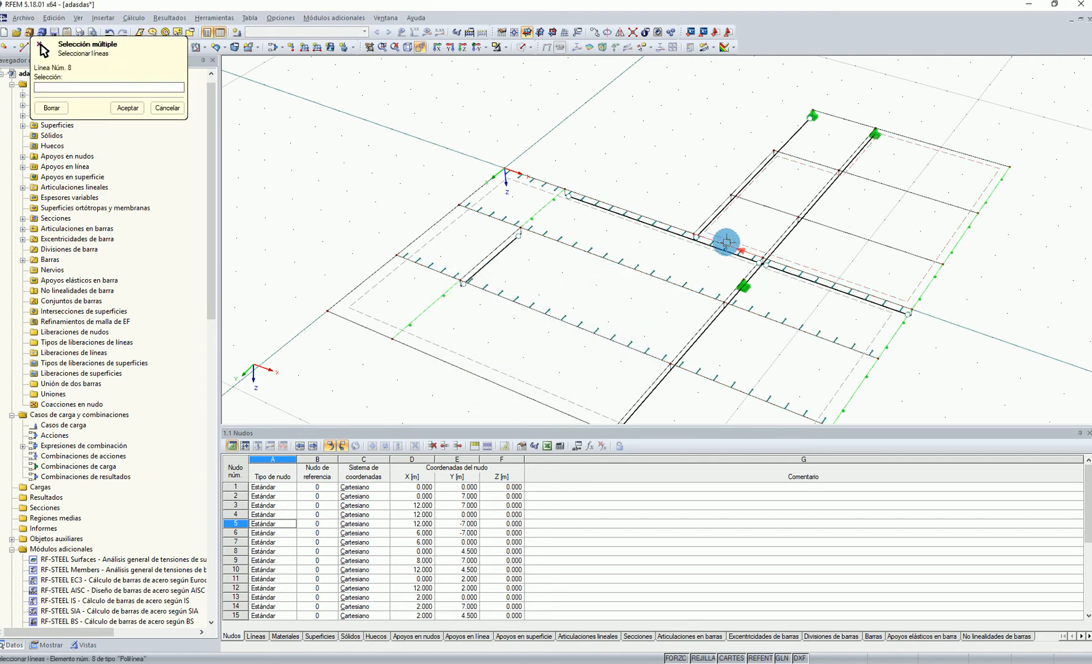
{"action": "scroll", "coordinate": [734, 246], "scroll_direction": "up", "scroll_amount": 2}
{"action": "left_click", "coordinate": [733, 246]}
{"action": "left_click", "coordinate": [838, 282]}
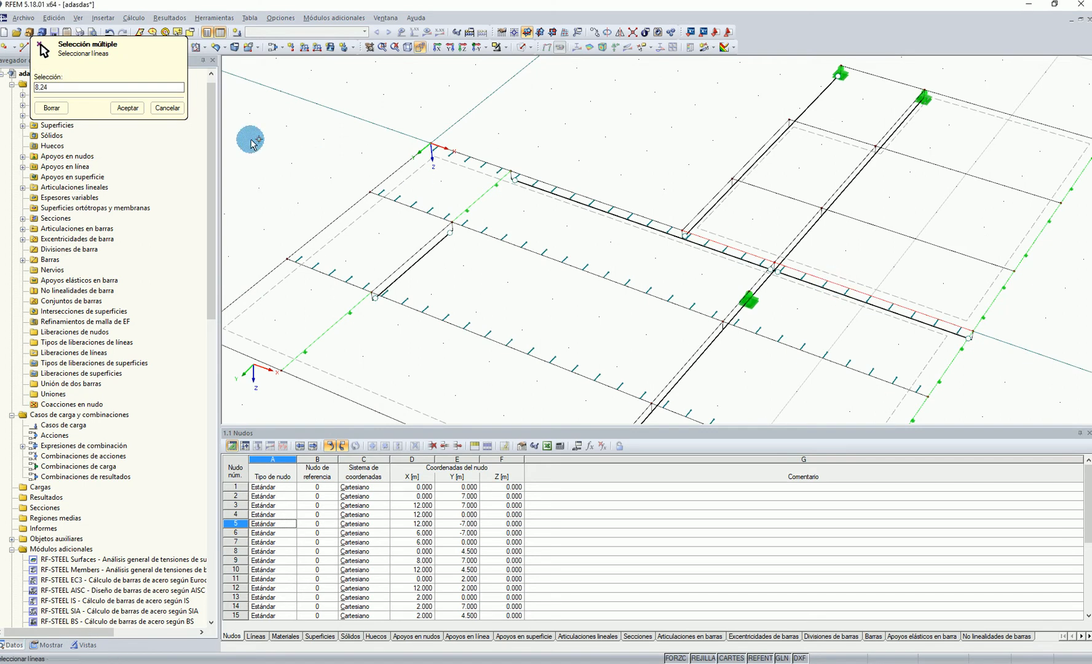
{"action": "left_click", "coordinate": [758, 189]}
{"action": "left_click", "coordinate": [911, 238]}
{"action": "left_click", "coordinate": [839, 135]}
{"action": "left_click", "coordinate": [844, 136]}
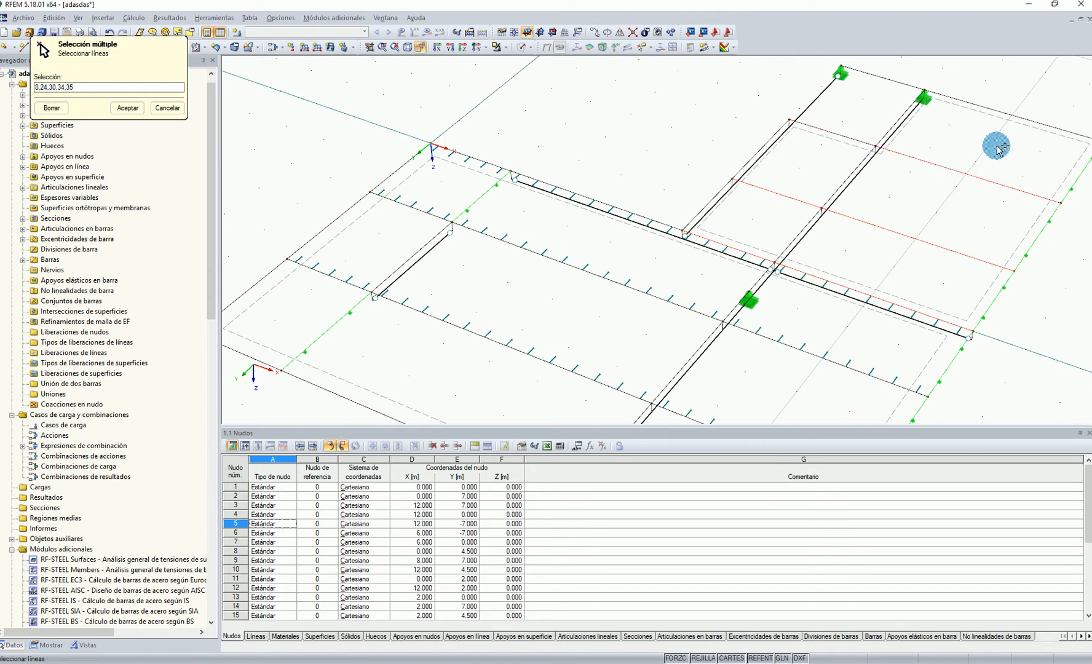
{"action": "middle_click_drag", "start_coordinate": [994, 142], "coordinate": [894, 165]}
{"action": "left_click", "coordinate": [889, 143]}
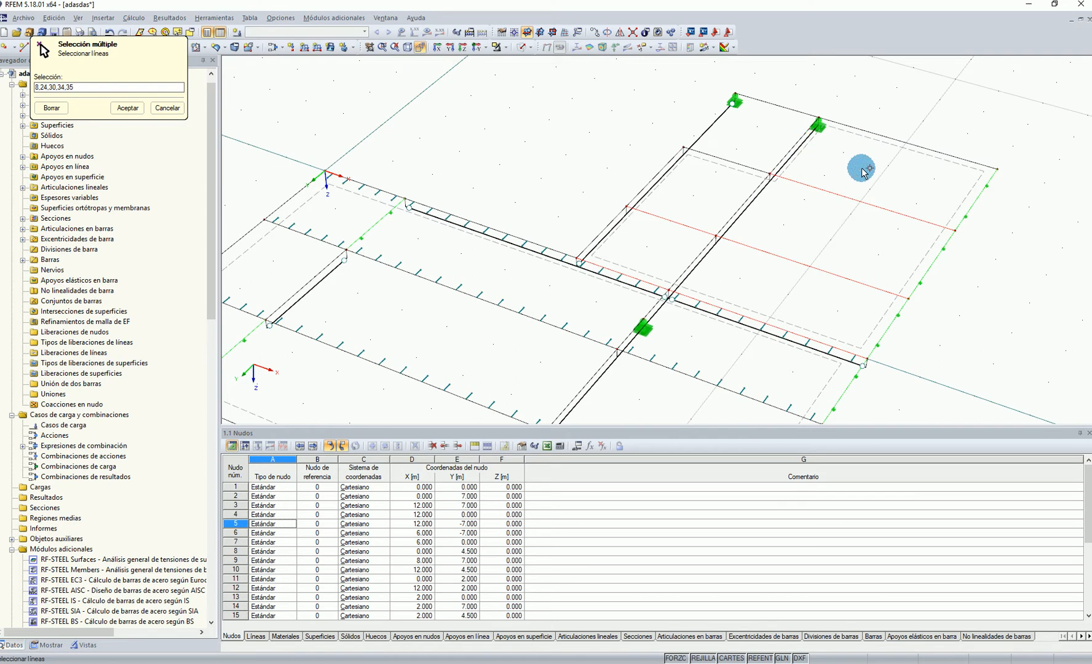
{"action": "left_click", "coordinate": [787, 154]}
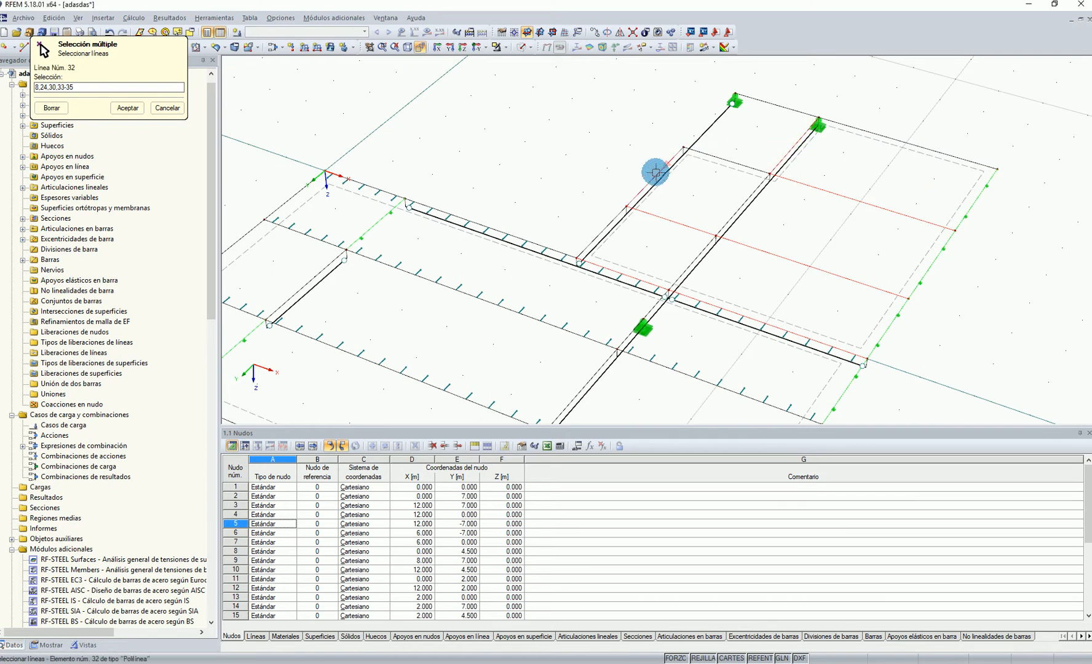
{"action": "left_click", "coordinate": [601, 230]}
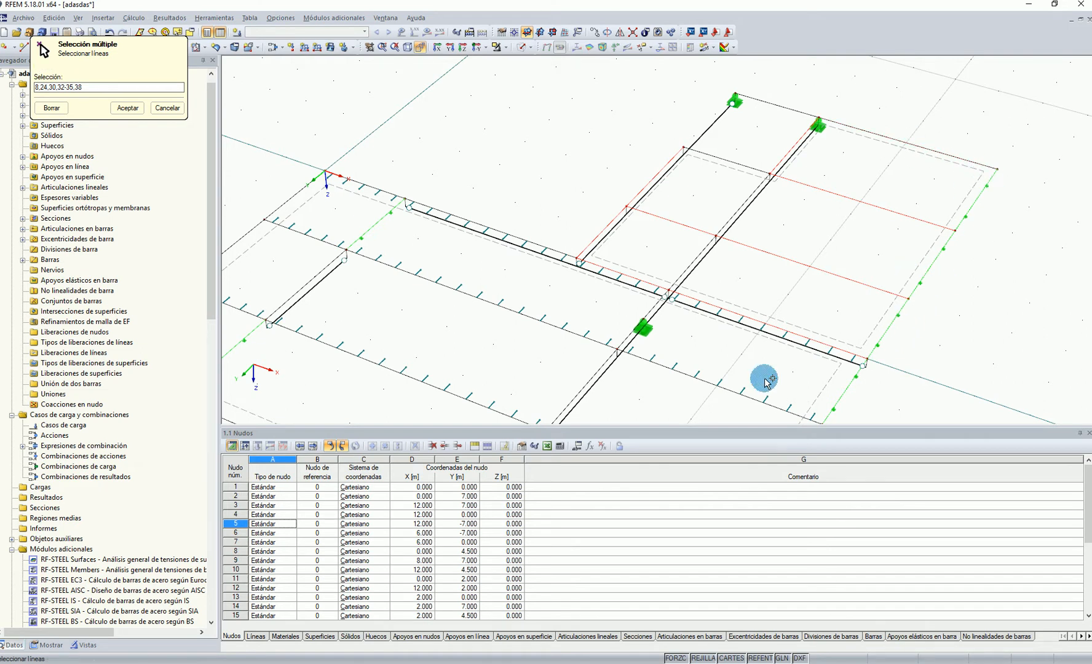
{"action": "left_click", "coordinate": [126, 108]}
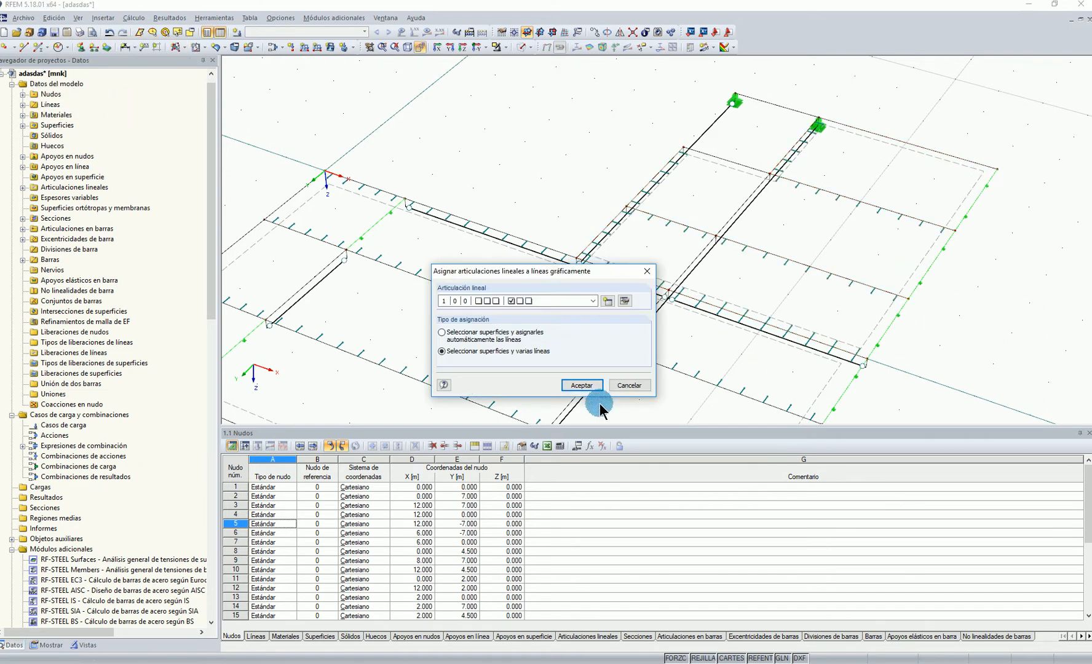
{"action": "left_click", "coordinate": [577, 384]}
{"action": "left_click", "coordinate": [626, 207]}
{"action": "scroll", "coordinate": [627, 207], "scroll_direction": "up", "scroll_amount": 4}
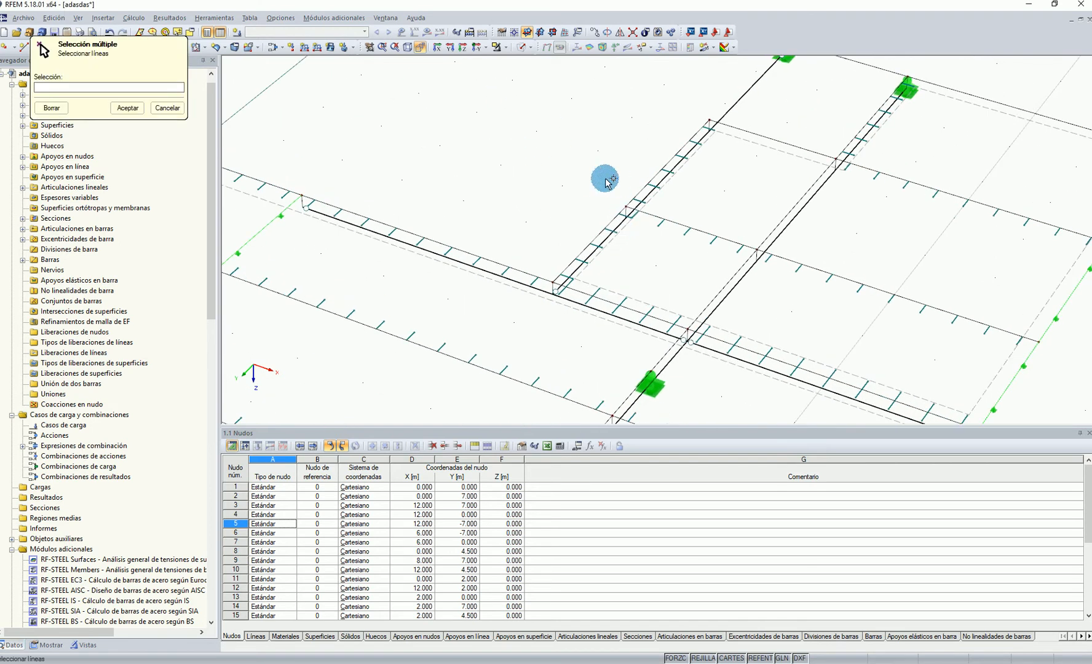
{"action": "left_click", "coordinate": [601, 248]}
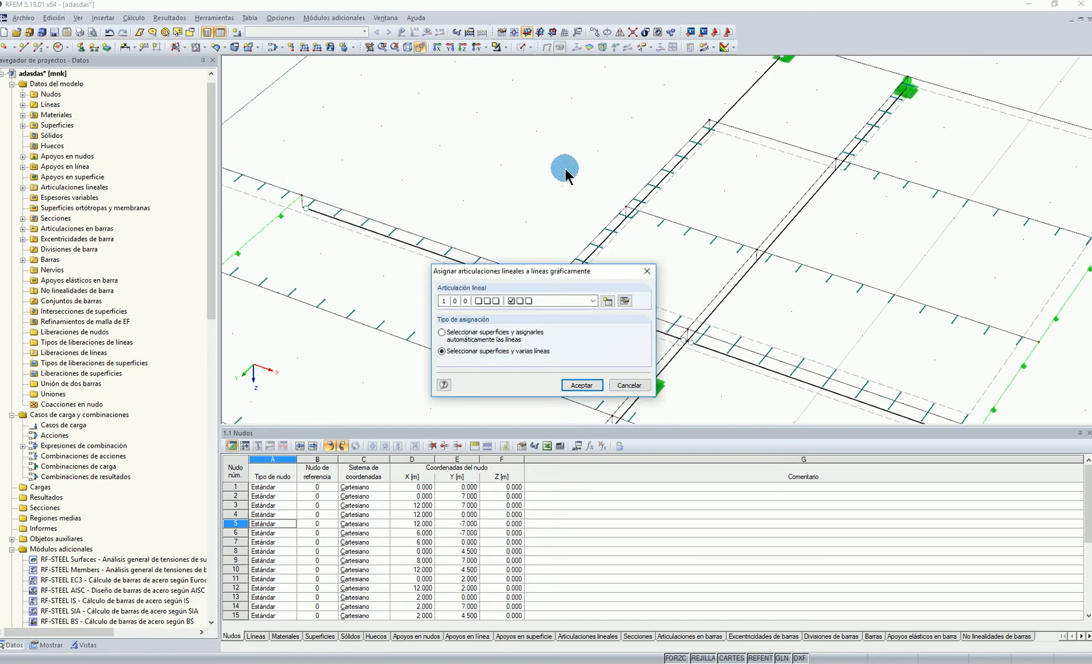
{"action": "left_click", "coordinate": [628, 385]}
{"action": "scroll", "coordinate": [627, 331], "scroll_direction": "up", "scroll_amount": 2}
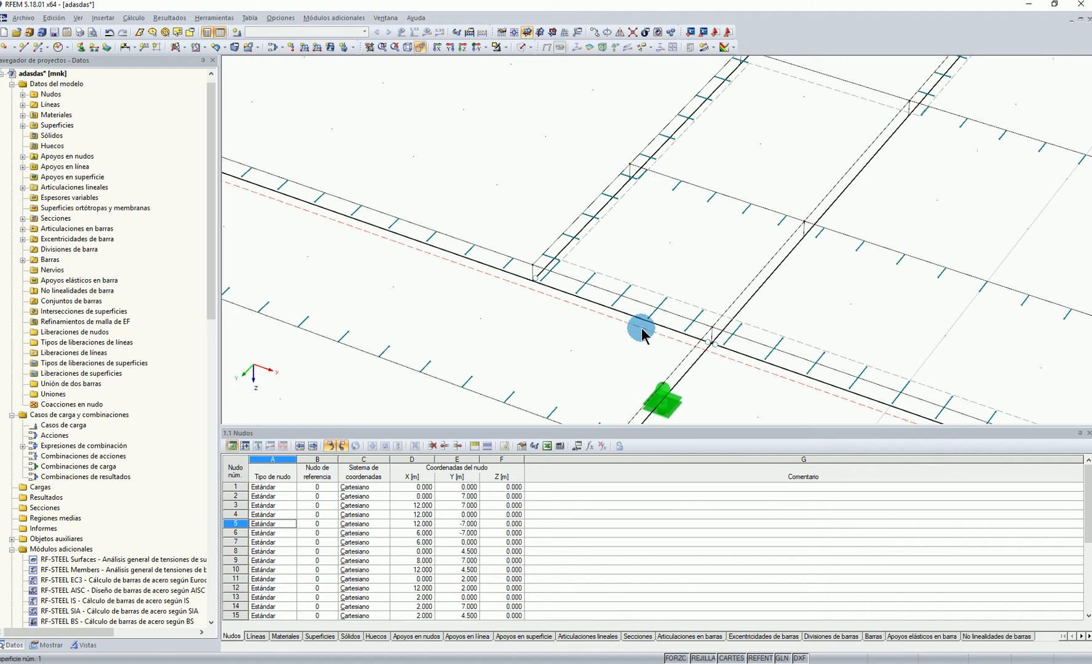
{"action": "middle_click_drag", "start_coordinate": [674, 336], "coordinate": [605, 276], "text": "ctrl"}
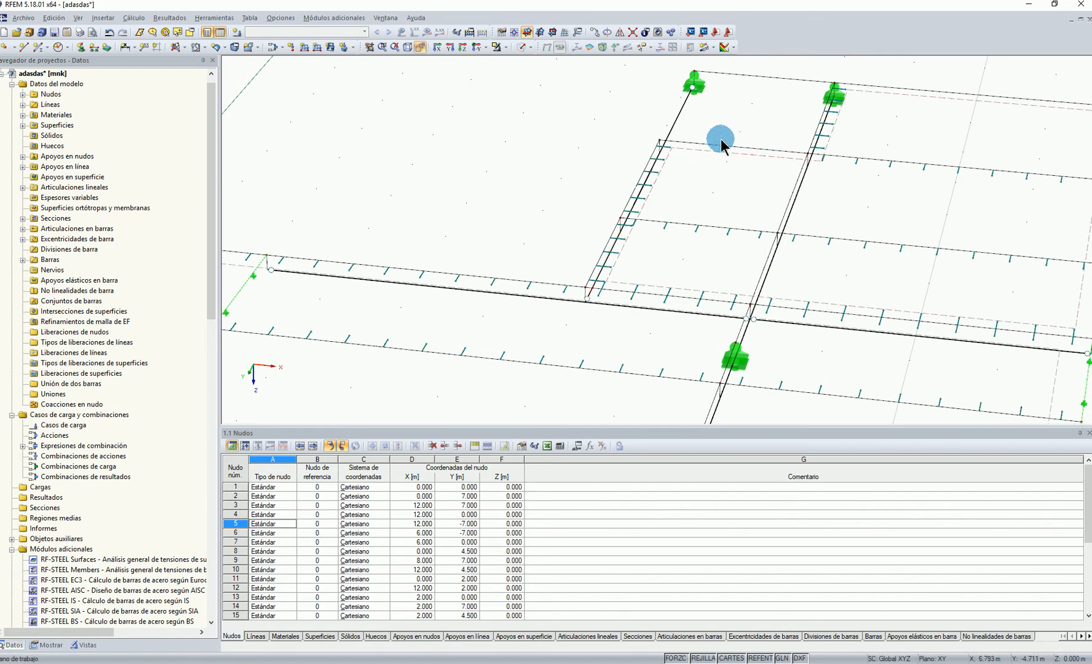
{"action": "scroll", "coordinate": [868, 158], "scroll_direction": "down", "scroll_amount": 5}
{"action": "middle_click_drag", "start_coordinate": [869, 161], "coordinate": [927, 228], "text": "ctrl"}
{"action": "scroll", "coordinate": [851, 327], "scroll_direction": "up", "scroll_amount": 2}
{"action": "middle_click_drag", "start_coordinate": [850, 336], "coordinate": [801, 293], "text": "ctrl"}
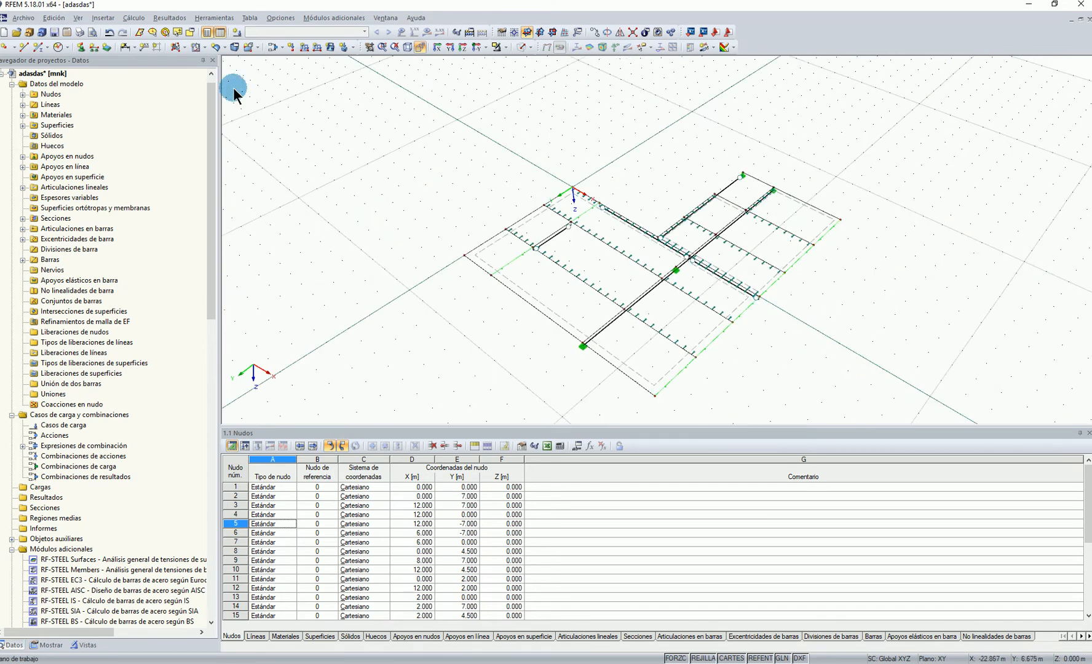
{"action": "scroll", "coordinate": [52, 531], "scroll_direction": "down", "scroll_amount": 14}
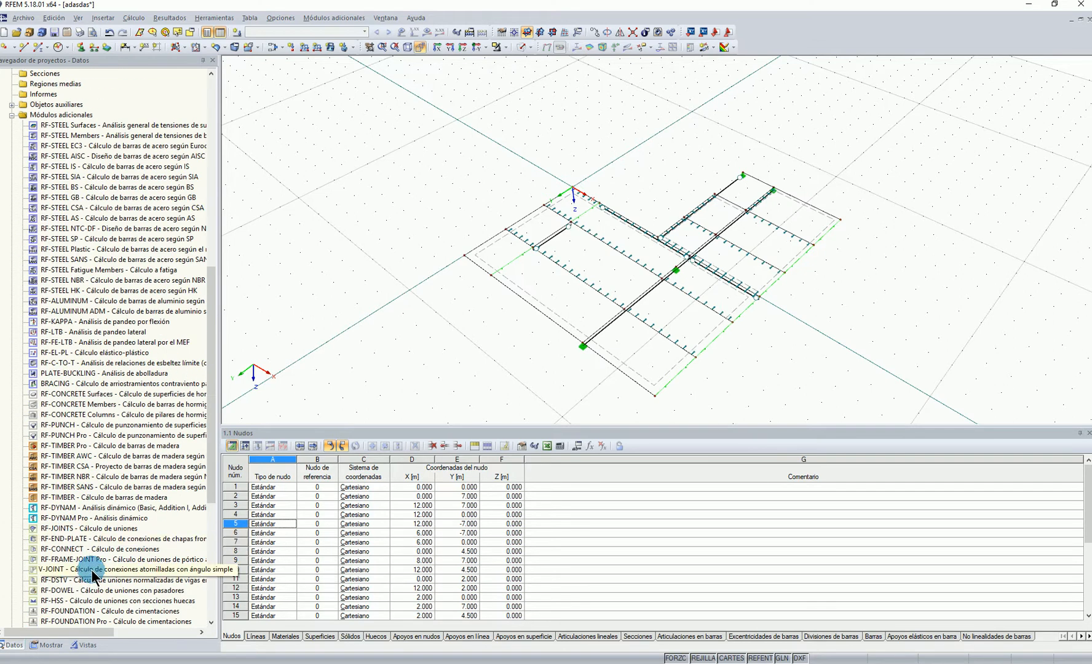
{"action": "scroll", "coordinate": [91, 579], "scroll_direction": "down", "scroll_amount": 3}
{"action": "scroll", "coordinate": [95, 569], "scroll_direction": "down", "scroll_amount": 2}
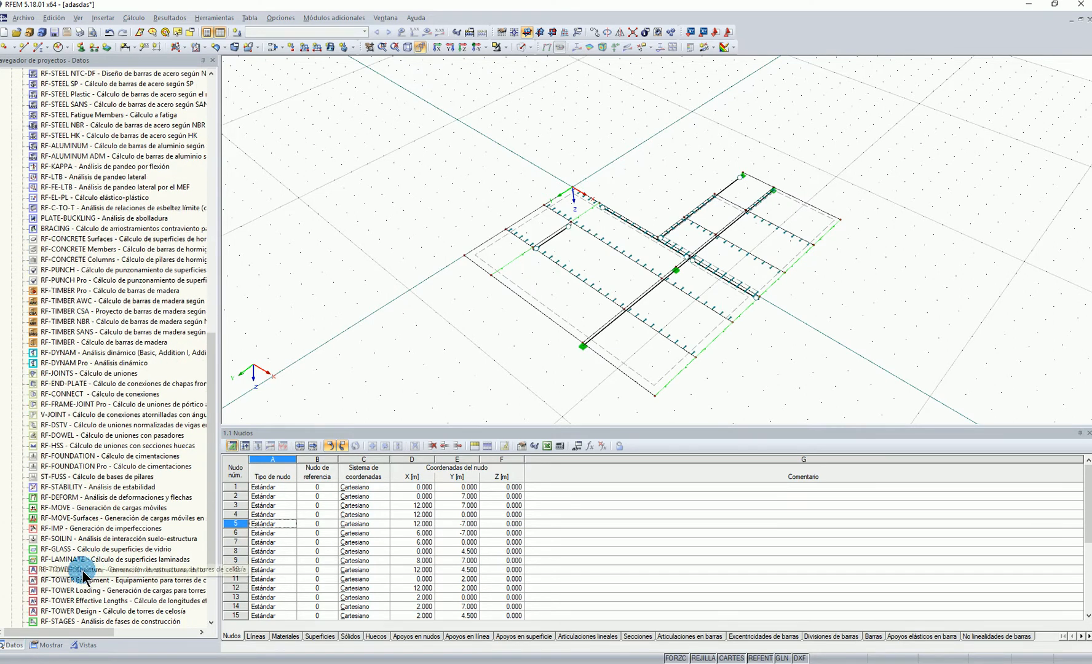
{"action": "double_click", "coordinate": [95, 559]}
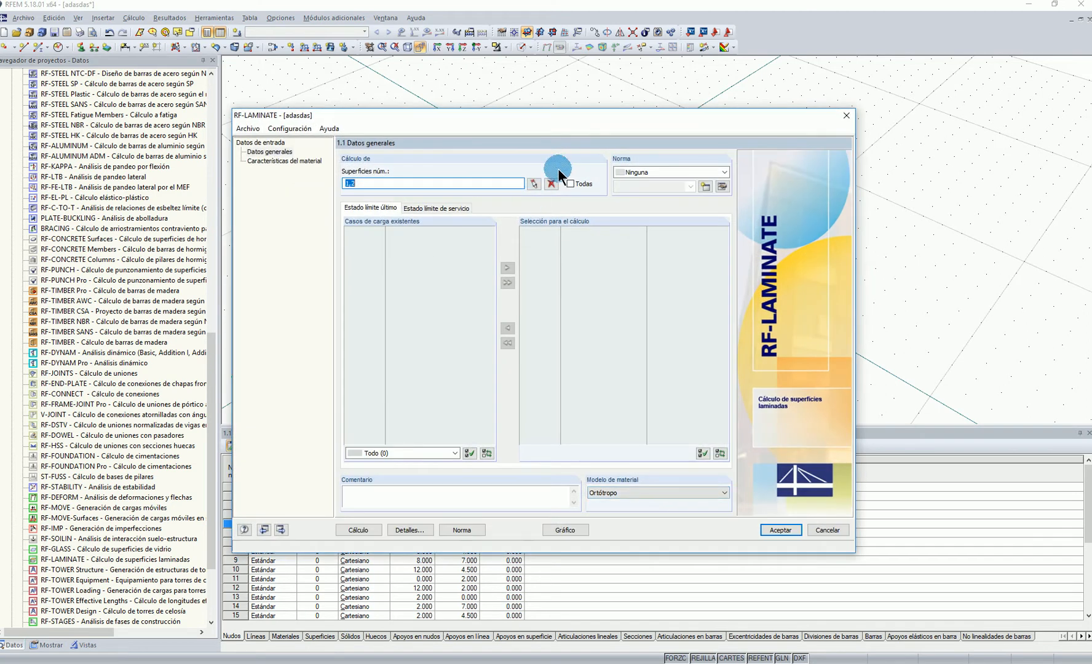
{"action": "left_click", "coordinate": [825, 531]}
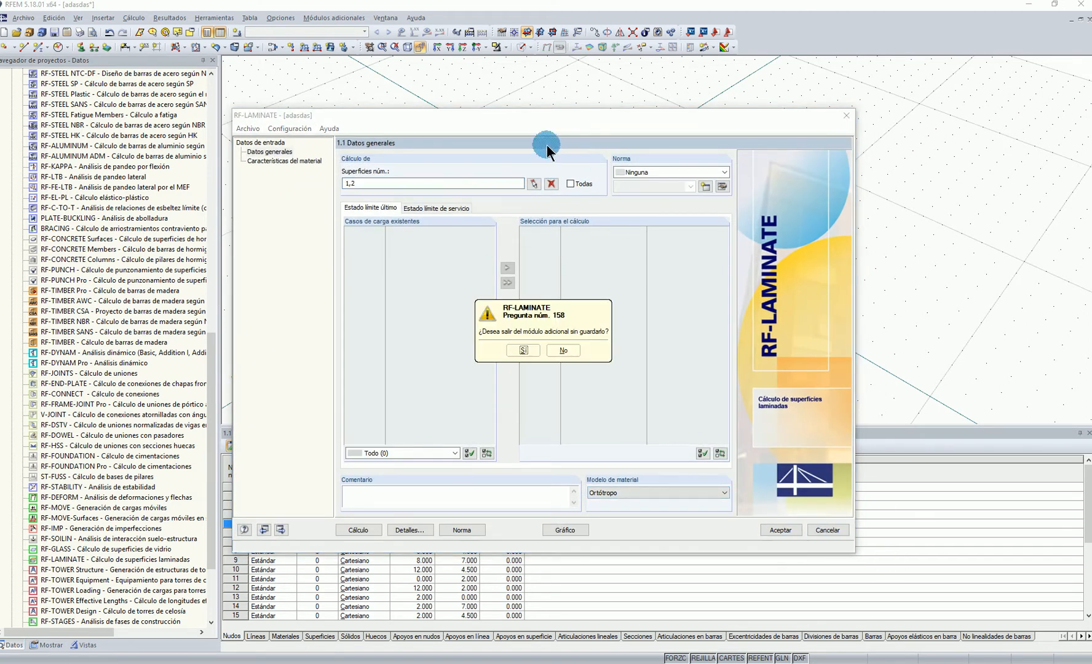
{"action": "left_click", "coordinate": [522, 350]}
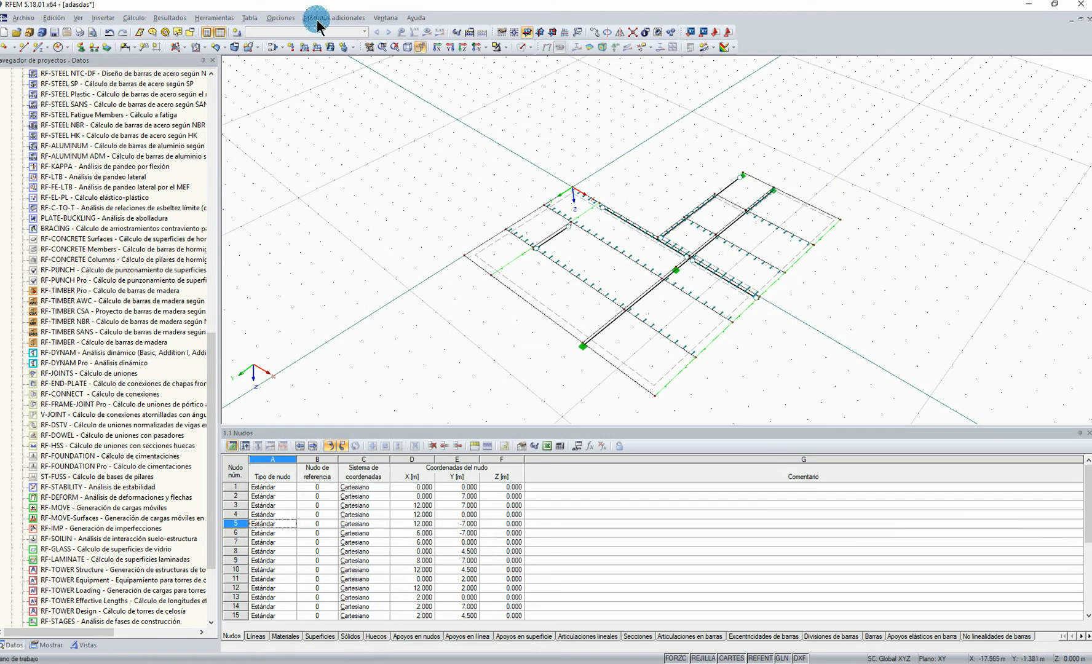
Create load case CC1 in the Permanente action category with active self-weight and a Z factor of 1.000
{"action": "left_click", "coordinate": [273, 44]}
{"action": "left_click", "coordinate": [592, 254]}
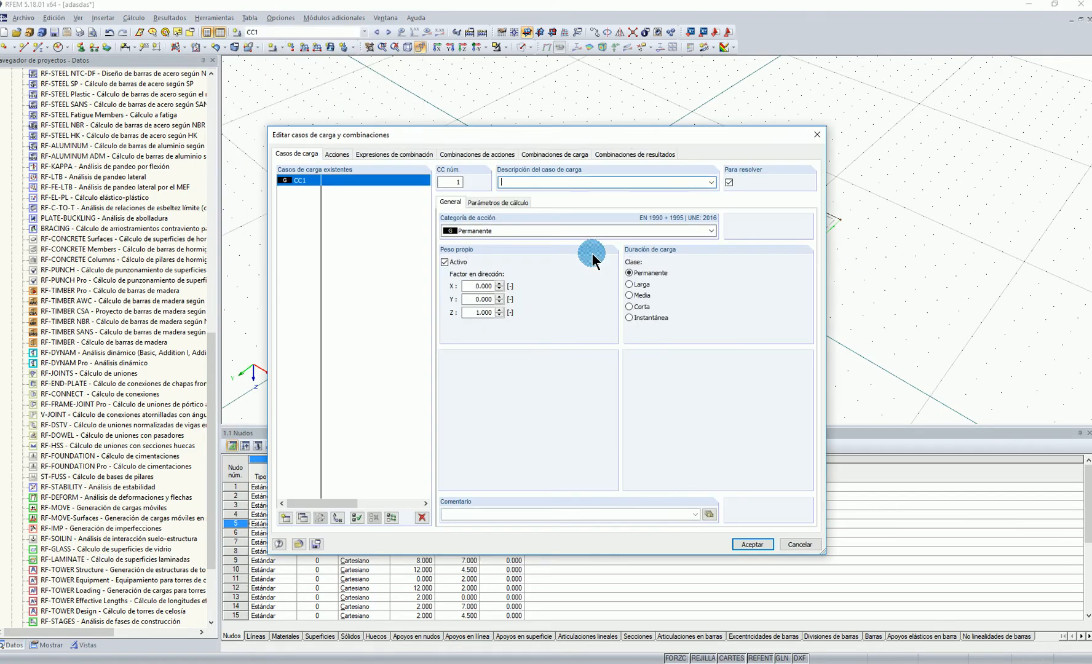
{"action": "left_click", "coordinate": [752, 544]}
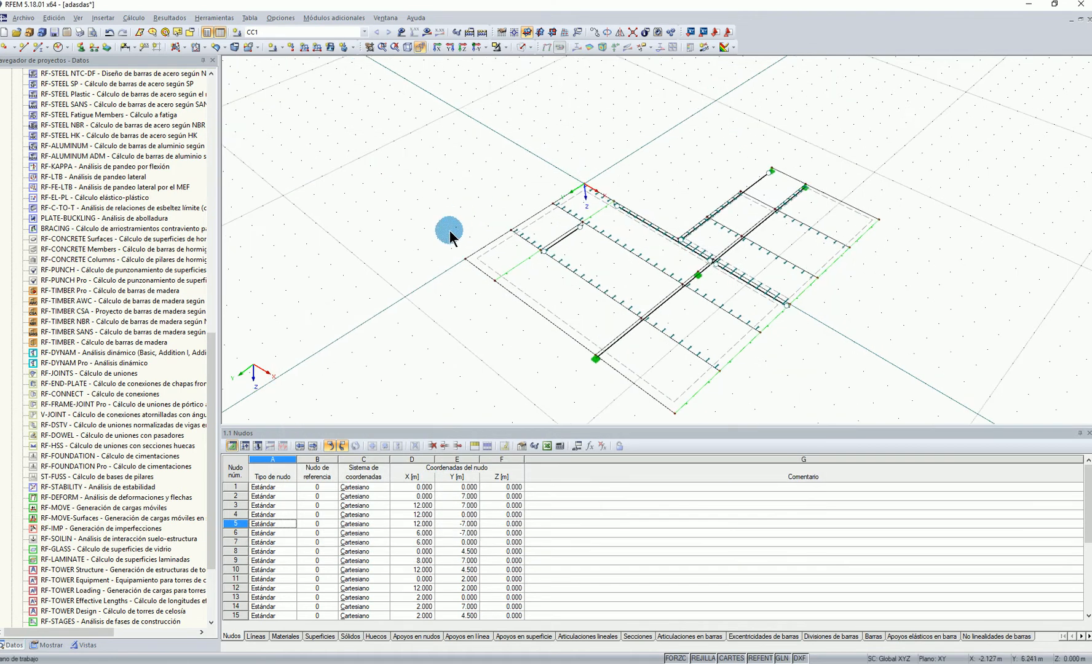
Apply a uniform force surface load of 5 kN/m² in the global ZL direction to both slab surfaces
{"action": "middle_click_drag", "start_coordinate": [425, 254], "coordinate": [487, 228], "text": "ctrl"}
{"action": "middle_click_drag", "start_coordinate": [368, 156], "coordinate": [368, 103]}
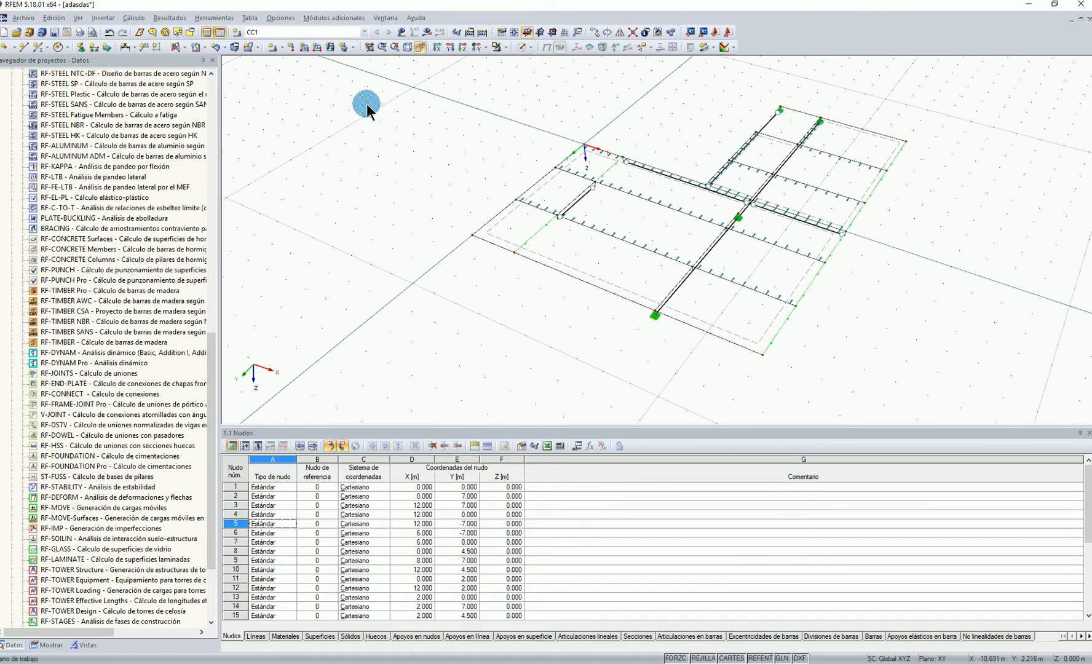
{"action": "left_click", "coordinate": [331, 48]}
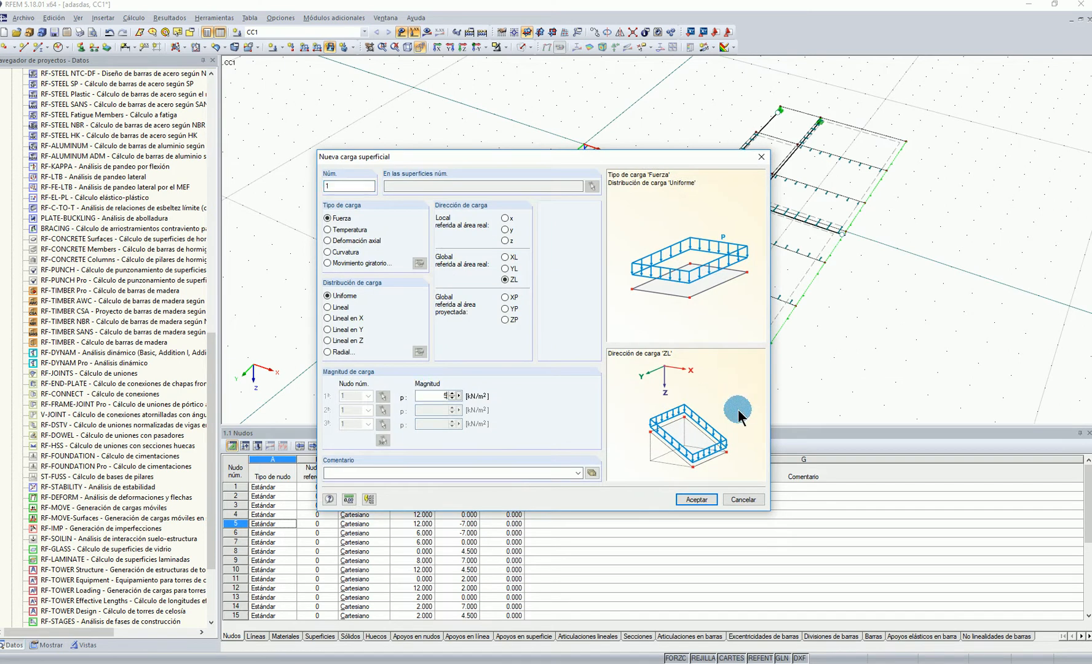
{"action": "left_click", "coordinate": [697, 499]}
{"action": "scroll", "coordinate": [663, 283], "scroll_direction": "down", "scroll_amount": 3}
{"action": "left_click_drag", "start_coordinate": [573, 169], "coordinate": [884, 336]}
{"action": "scroll", "coordinate": [790, 249], "scroll_direction": "up", "scroll_amount": 3}
{"action": "scroll", "coordinate": [651, 131], "scroll_direction": "down", "scroll_amount": 1}
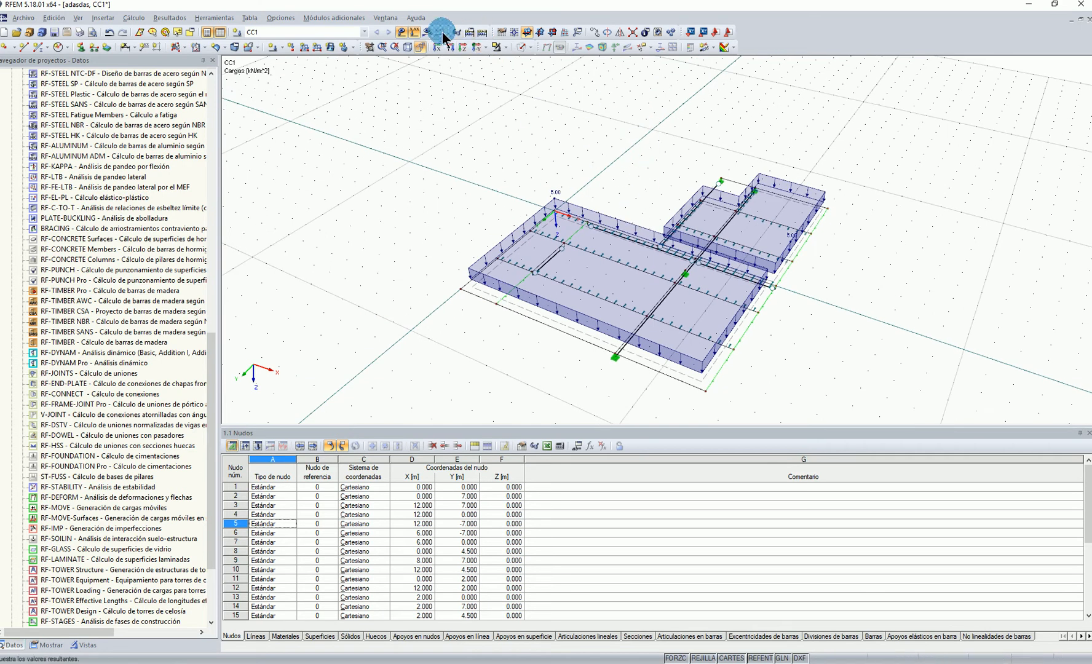
Hide the loads and display the x,y,z axis systems of the surfaces
{"action": "left_click", "coordinate": [405, 32]}
{"action": "scroll", "coordinate": [648, 282], "scroll_direction": "up", "scroll_amount": 2}
{"action": "middle_click_drag", "start_coordinate": [649, 282], "coordinate": [673, 284], "text": "ctrl"}
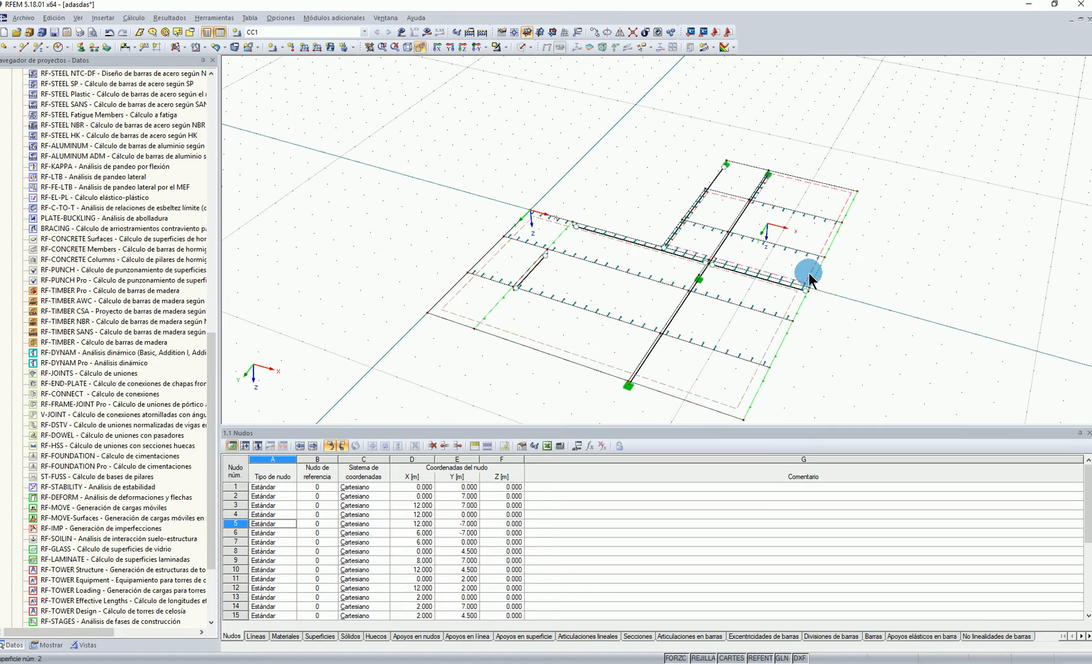
{"action": "left_click", "coordinate": [49, 645]}
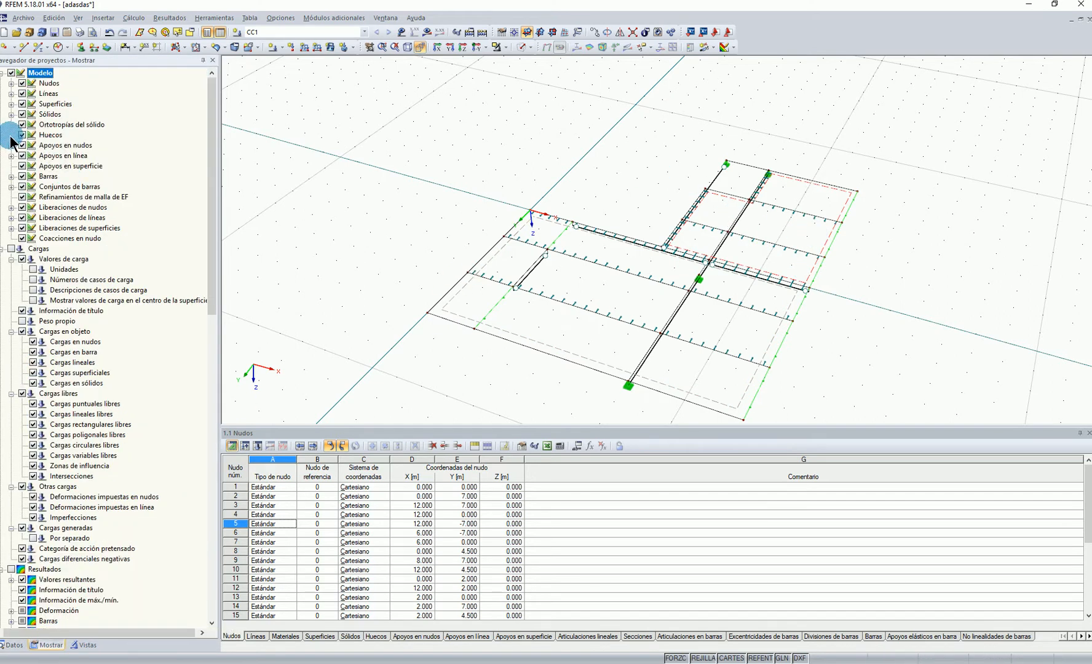
{"action": "left_click", "coordinate": [11, 105]}
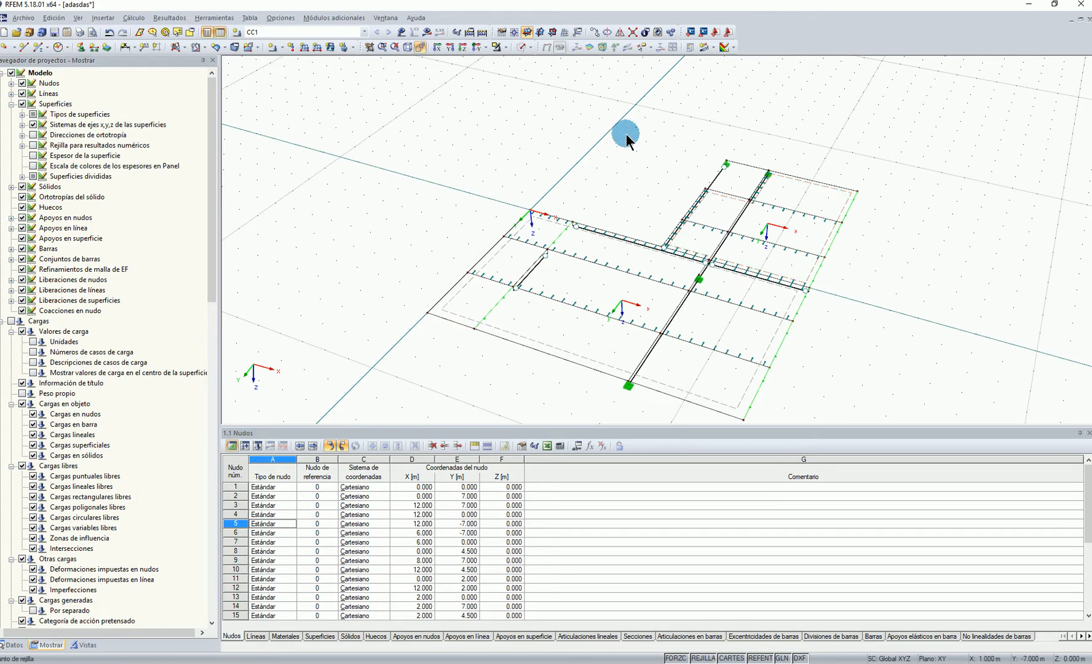
Examine the local surface axes and the supported beam end, and briefly check the CC1 surface loads
{"action": "middle_click_drag", "start_coordinate": [645, 158], "coordinate": [518, 216], "text": "ctrl"}
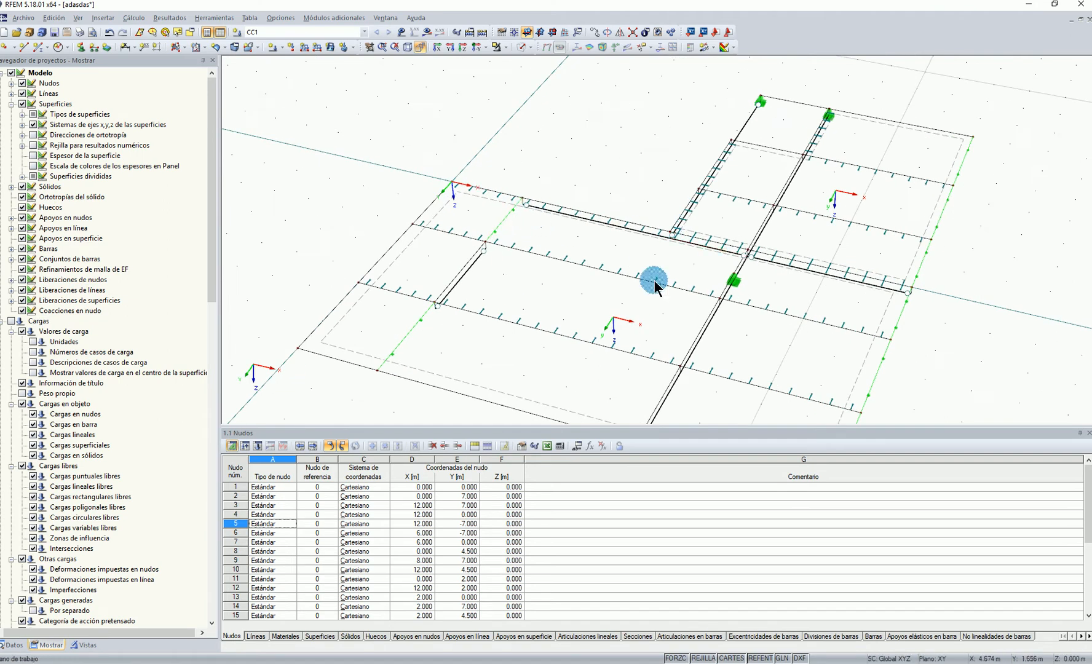
{"action": "scroll", "coordinate": [669, 282], "scroll_direction": "down", "scroll_amount": 2}
{"action": "middle_click_drag", "start_coordinate": [646, 193], "coordinate": [621, 201], "text": "ctrl"}
{"action": "scroll", "coordinate": [635, 394], "scroll_direction": "up", "scroll_amount": 8}
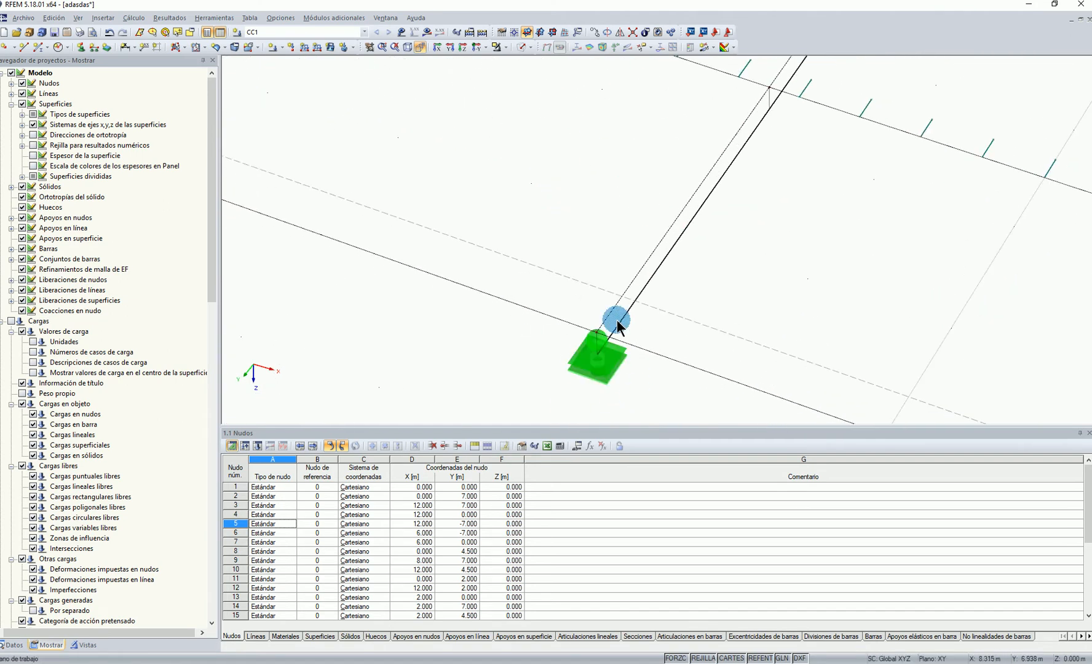
{"action": "scroll", "coordinate": [639, 394], "scroll_direction": "down", "scroll_amount": 8}
{"action": "middle_click_drag", "start_coordinate": [532, 337], "coordinate": [604, 223], "text": "ctrl"}
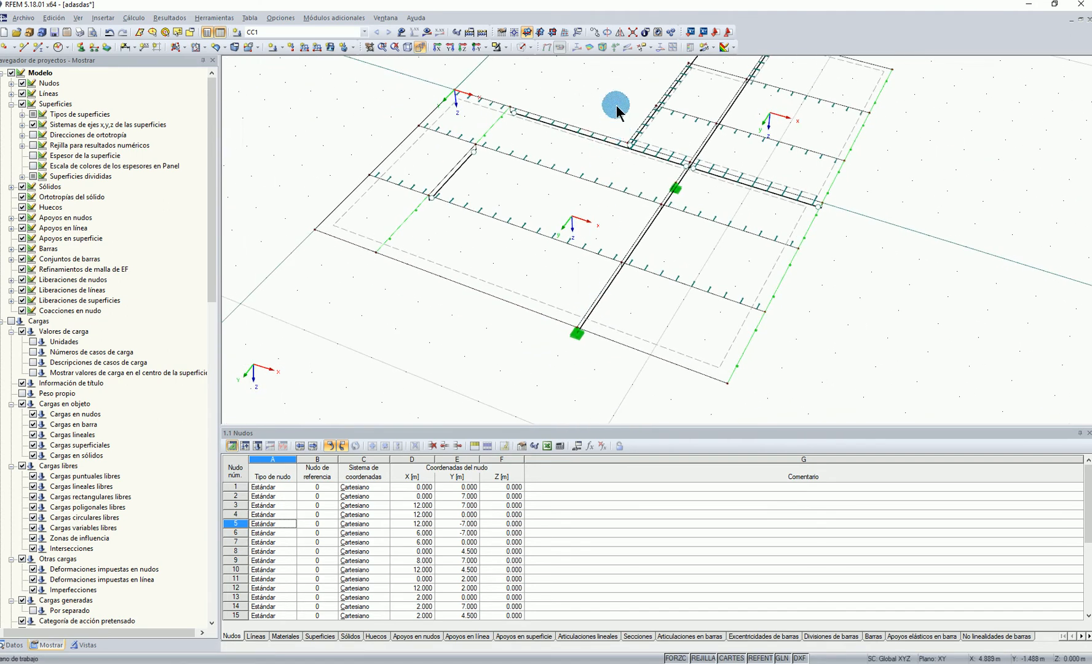
{"action": "scroll", "coordinate": [616, 106], "scroll_direction": "down", "scroll_amount": 3}
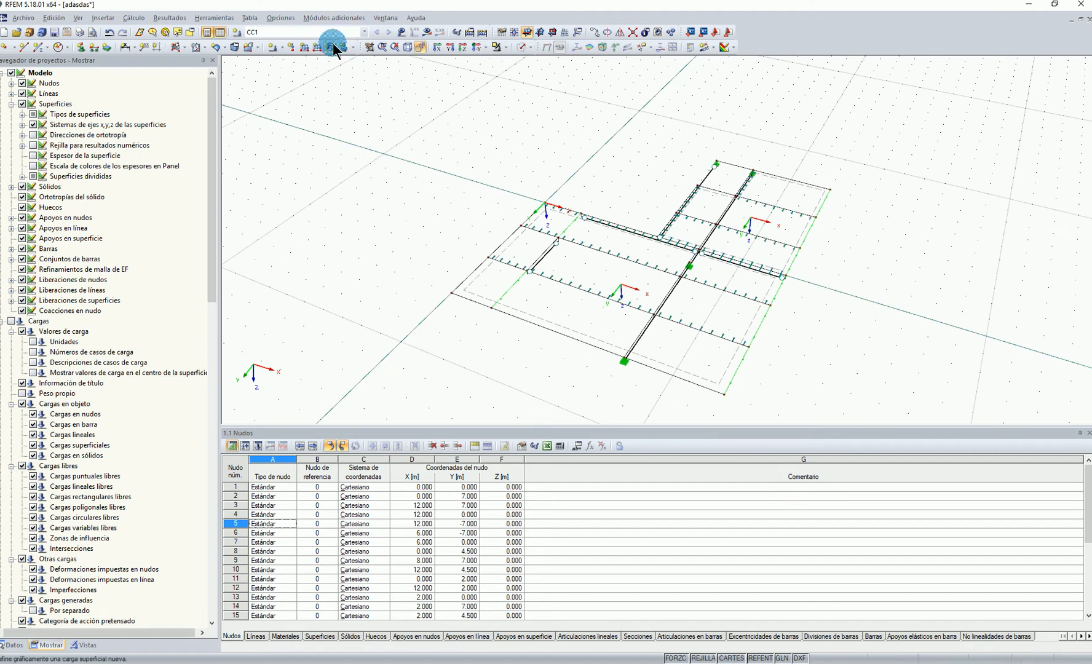
{"action": "left_click", "coordinate": [401, 33]}
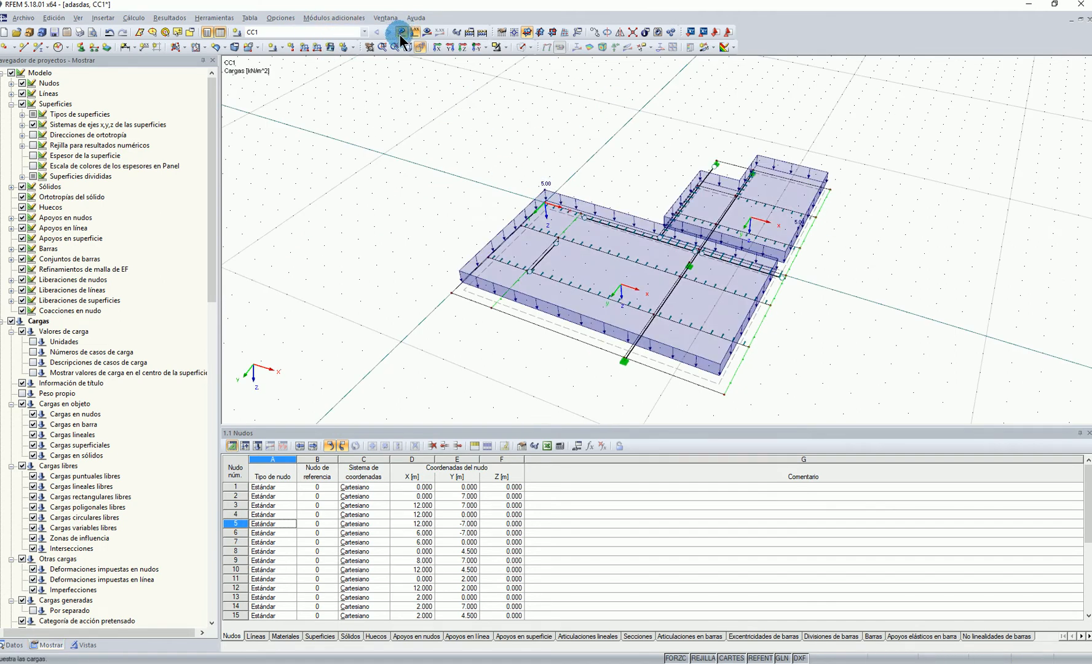
{"action": "left_click", "coordinate": [400, 33]}
{"action": "left_click", "coordinate": [13, 646]}
{"action": "scroll", "coordinate": [61, 524], "scroll_direction": "up", "scroll_amount": 1}
{"action": "double_click", "coordinate": [87, 539]}
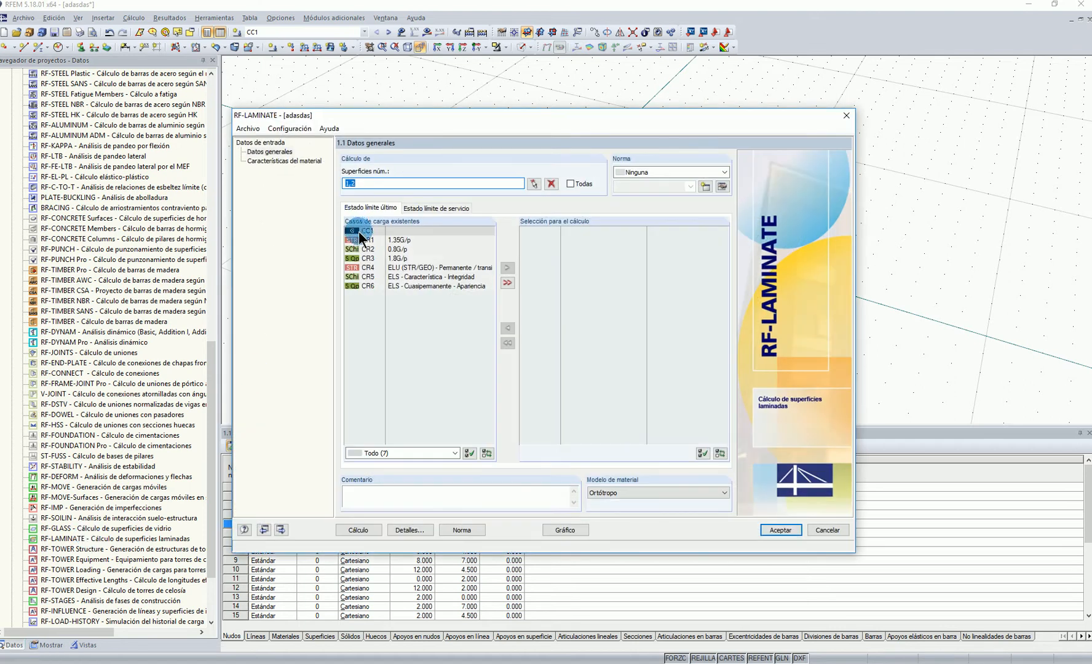
{"action": "left_click", "coordinate": [363, 231]}
{"action": "left_click", "coordinate": [781, 530]}
{"action": "left_click", "coordinate": [543, 354]}
{"action": "left_click", "coordinate": [828, 530]}
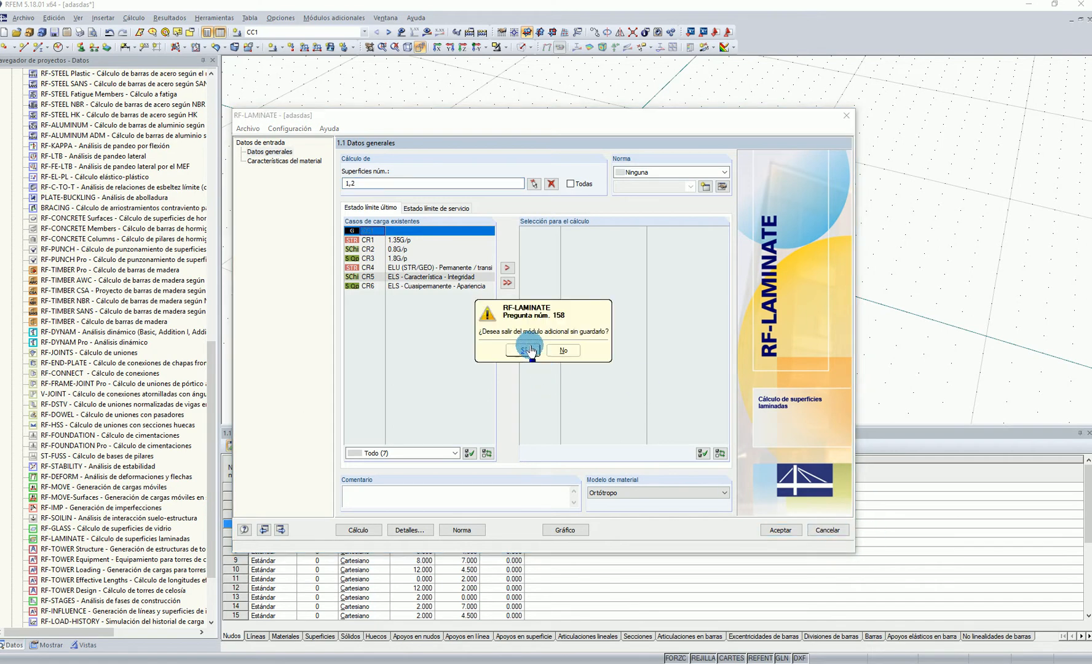
{"action": "left_click", "coordinate": [539, 363]}
Turn off the automatic creation of combinations in the model's general data and confirm the change
{"action": "left_click_drag", "start_coordinate": [208, 374], "coordinate": [212, 111]}
{"action": "left_click", "coordinate": [12, 74]}
{"action": "right_click", "coordinate": [37, 84]}
{"action": "left_click", "coordinate": [54, 89]}
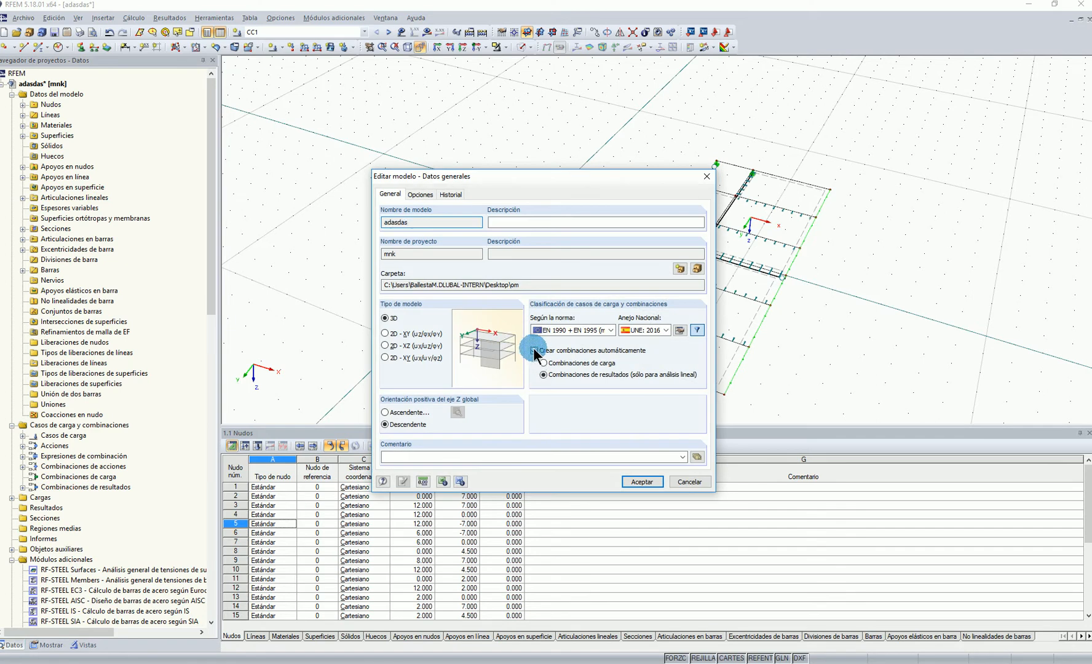
{"action": "left_click", "coordinate": [640, 483]}
{"action": "left_click", "coordinate": [525, 372]}
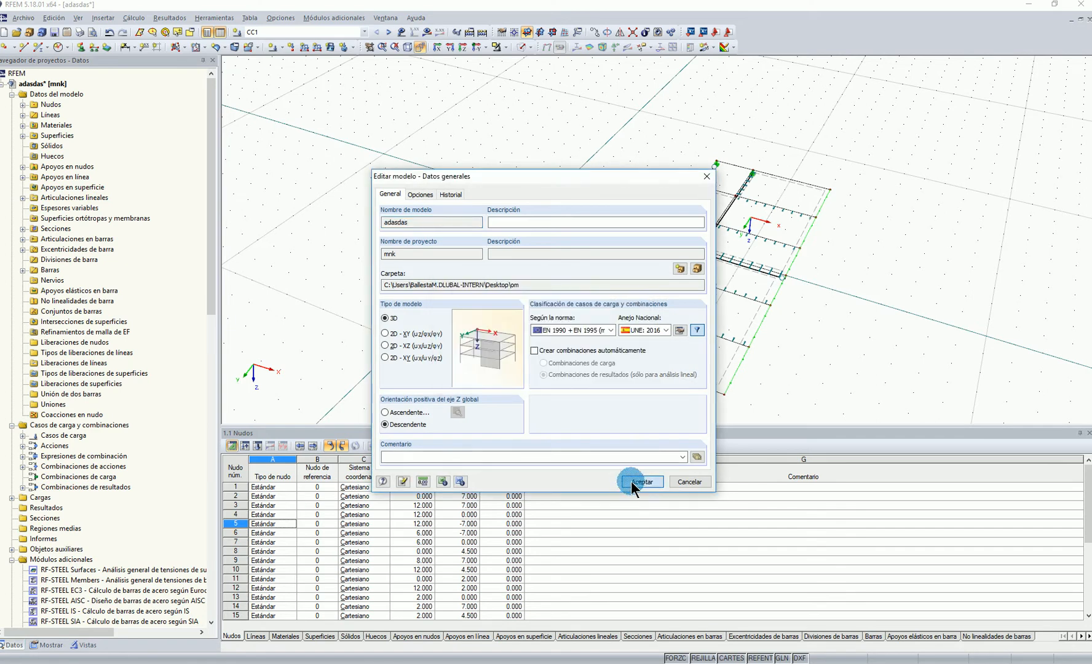
{"action": "left_click", "coordinate": [640, 481]}
Open the RF-LAMINATE module and select load case CC1 for the ultimate limit state design
{"action": "scroll", "coordinate": [117, 554], "scroll_direction": "down", "scroll_amount": 15}
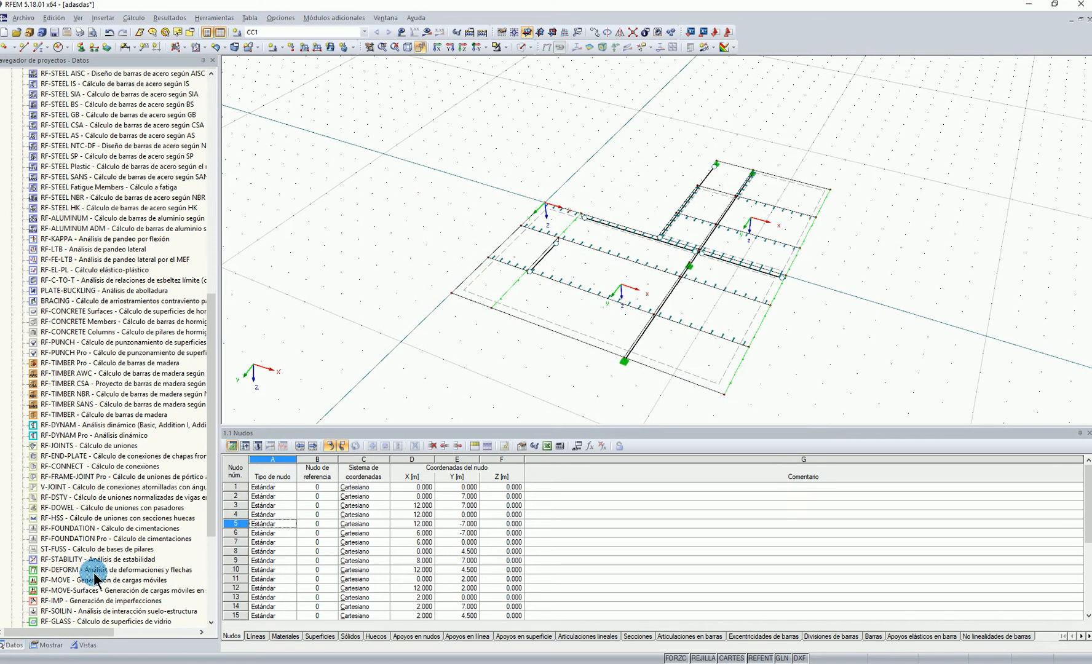
{"action": "scroll", "coordinate": [95, 579], "scroll_direction": "down", "scroll_amount": 3}
{"action": "left_click", "coordinate": [68, 540]}
{"action": "double_click", "coordinate": [67, 541]}
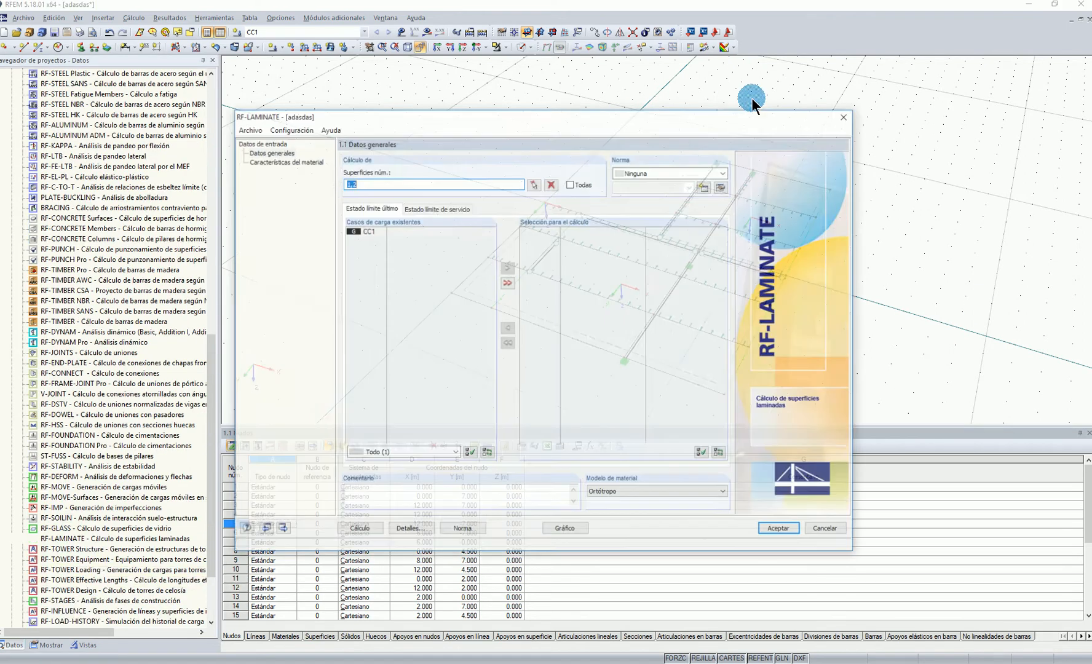
{"action": "left_click", "coordinate": [348, 231]}
{"action": "left_click", "coordinate": [508, 268]}
Import the KLH 7ss 280 layers of type DL/TL/L as composition 1 and assign them to surfaces 1 and 2
{"action": "left_click", "coordinate": [310, 161]}
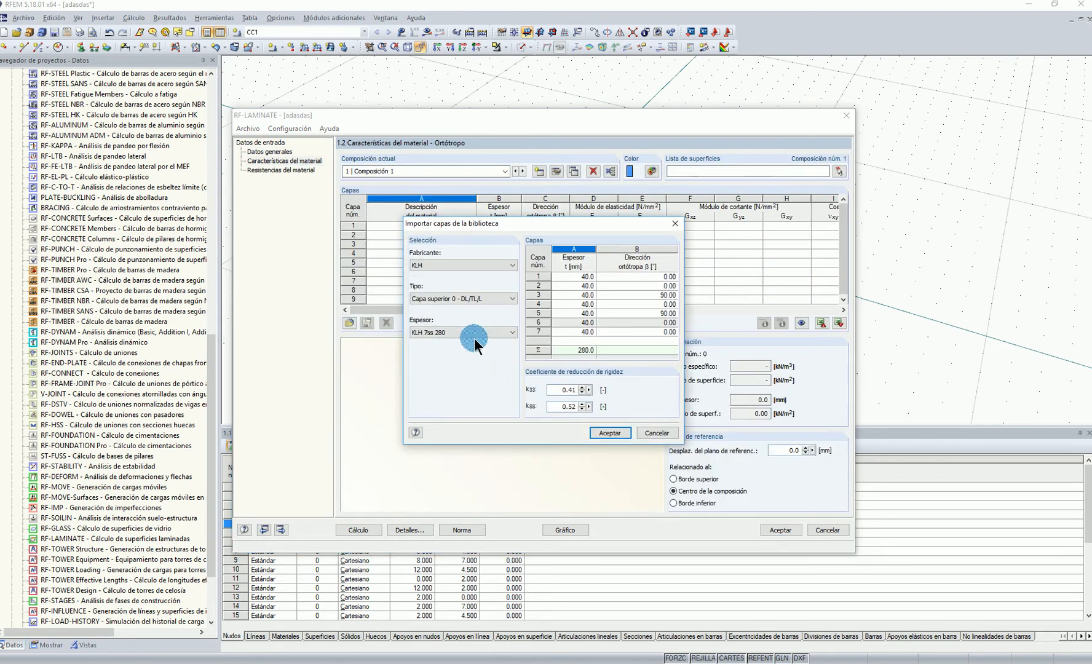
{"action": "left_click", "coordinate": [609, 434]}
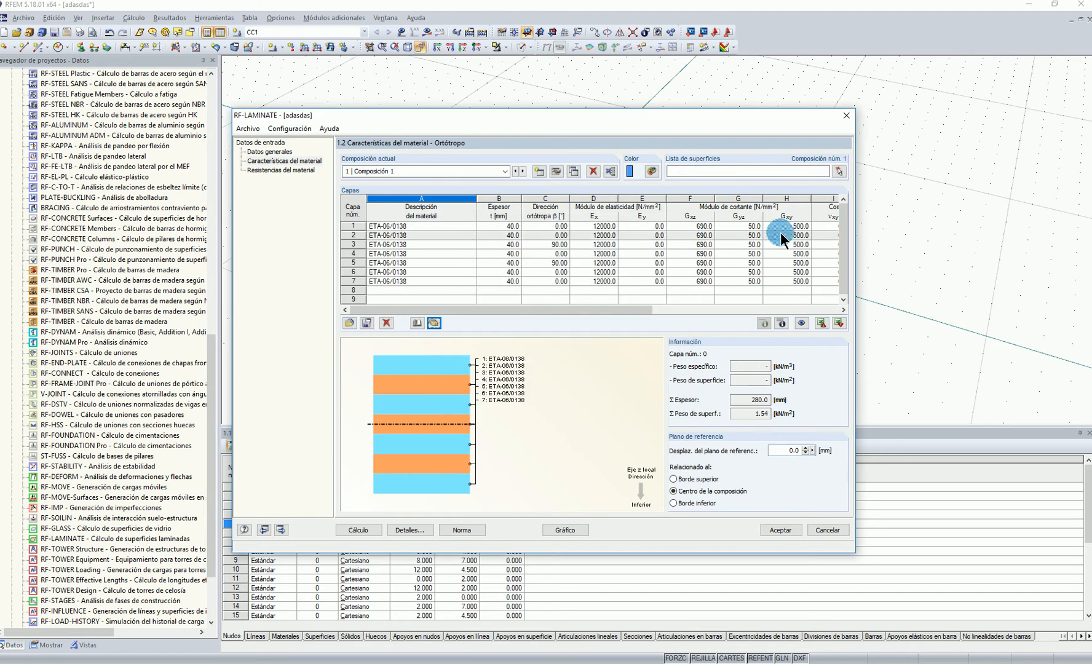
{"action": "left_click", "coordinate": [839, 174]}
{"action": "left_click", "coordinate": [730, 361]}
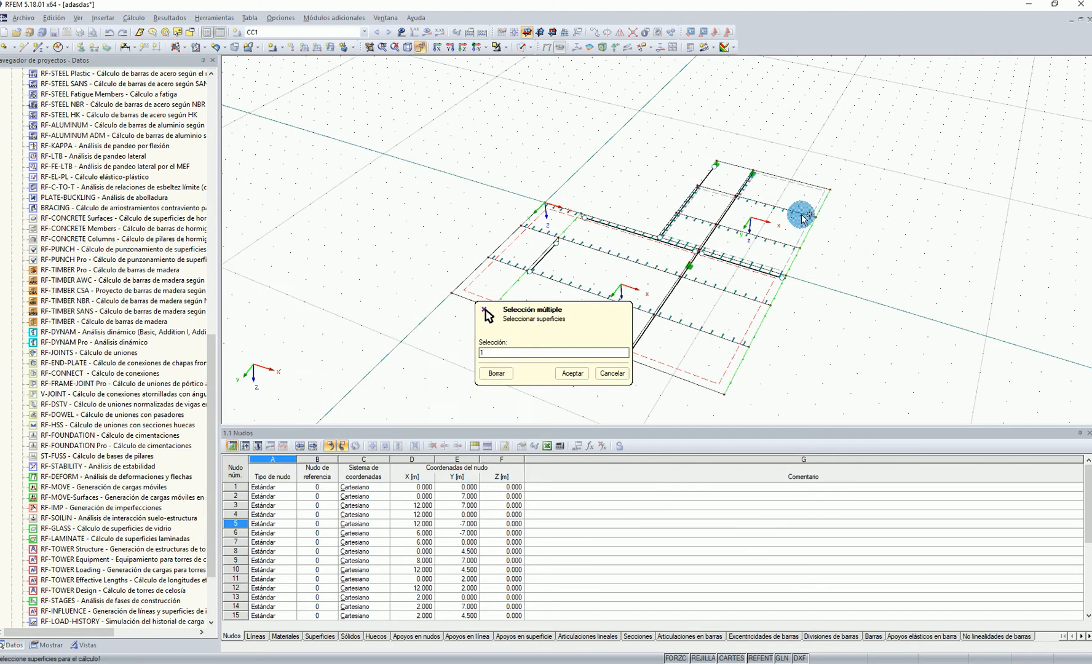
{"action": "left_click", "coordinate": [569, 372]}
Compare the orthotropy directions β of composition 1's layers with the local axes of the slab surfaces
{"action": "left_click_drag", "start_coordinate": [785, 107], "coordinate": [397, 97]}
{"action": "left_click", "coordinate": [141, 220]}
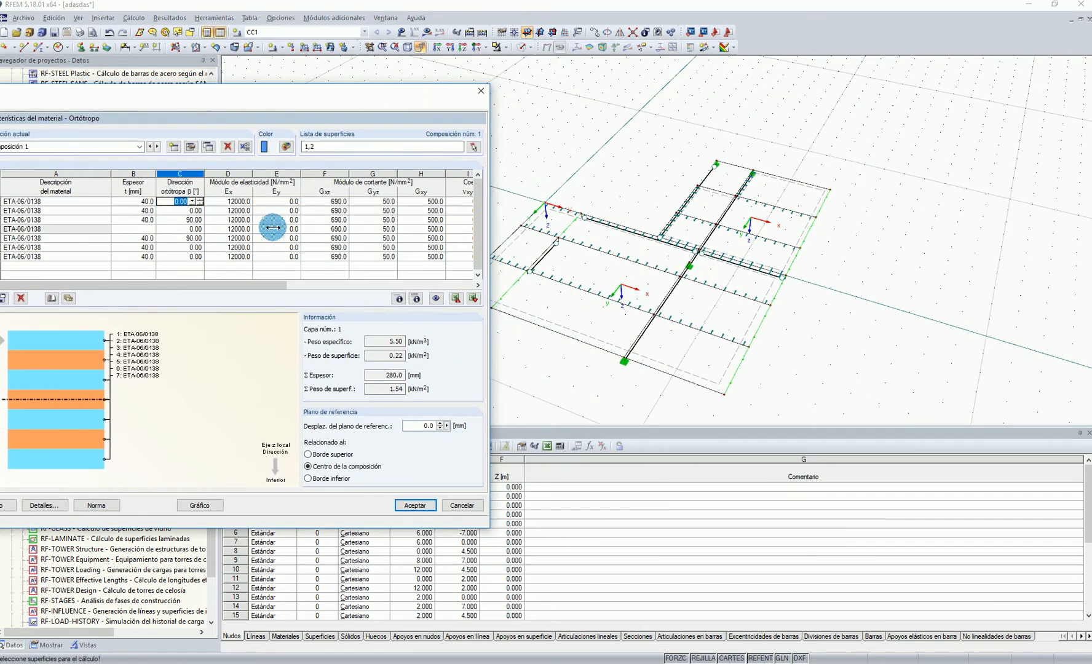
{"action": "left_click", "coordinate": [175, 229]}
{"action": "left_click", "coordinate": [611, 284]}
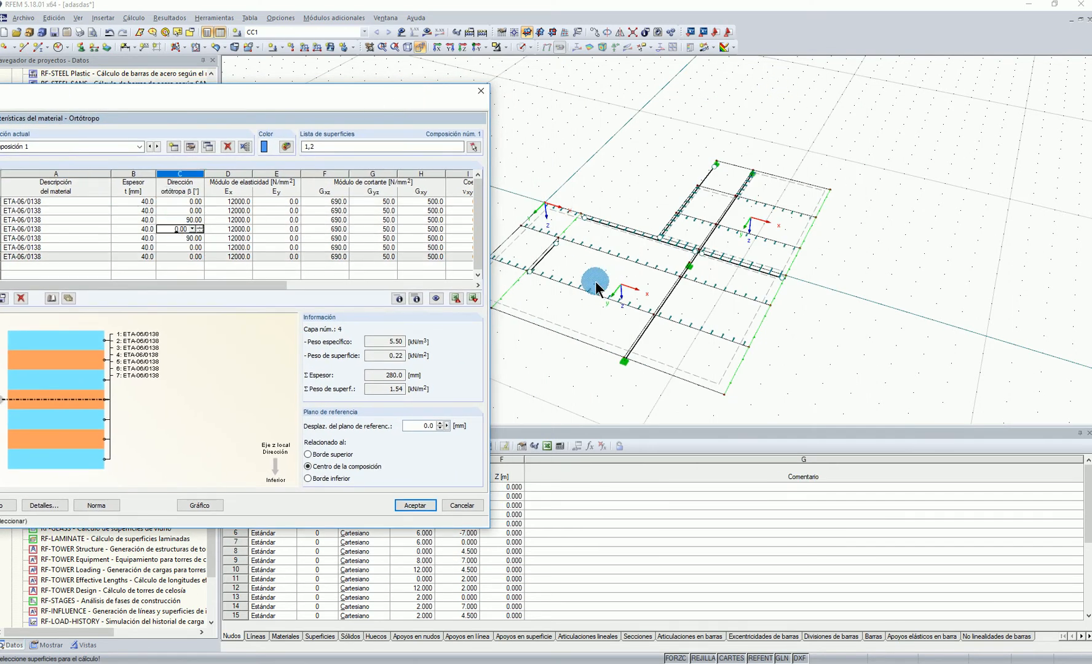
{"action": "left_click", "coordinate": [173, 203]}
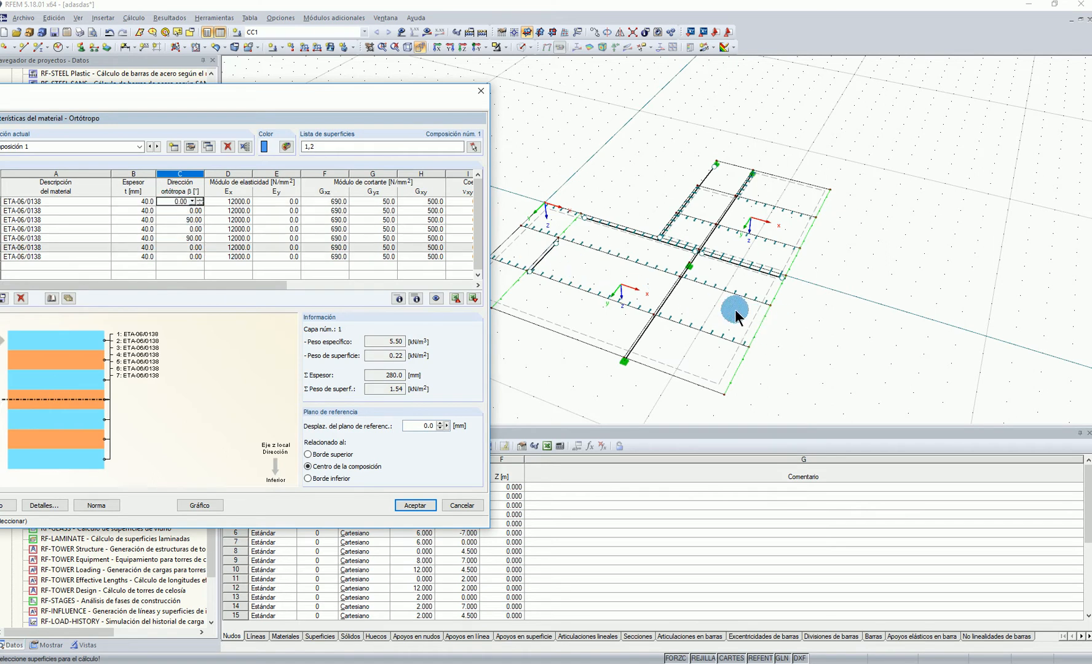
{"action": "left_click", "coordinate": [156, 269]}
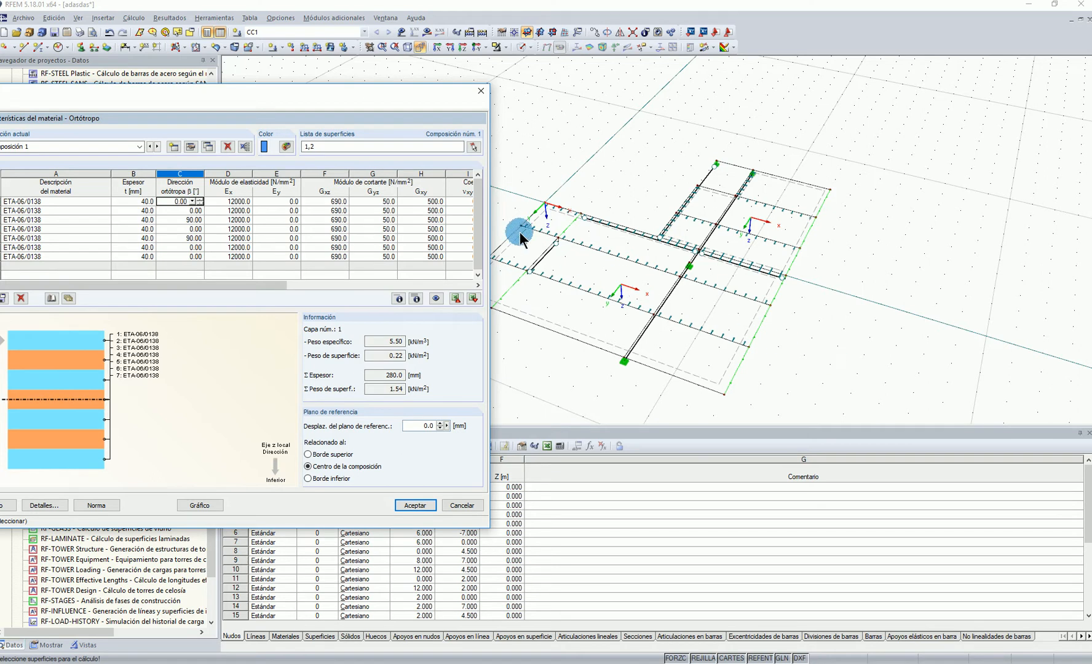
{"action": "left_click", "coordinate": [403, 99]}
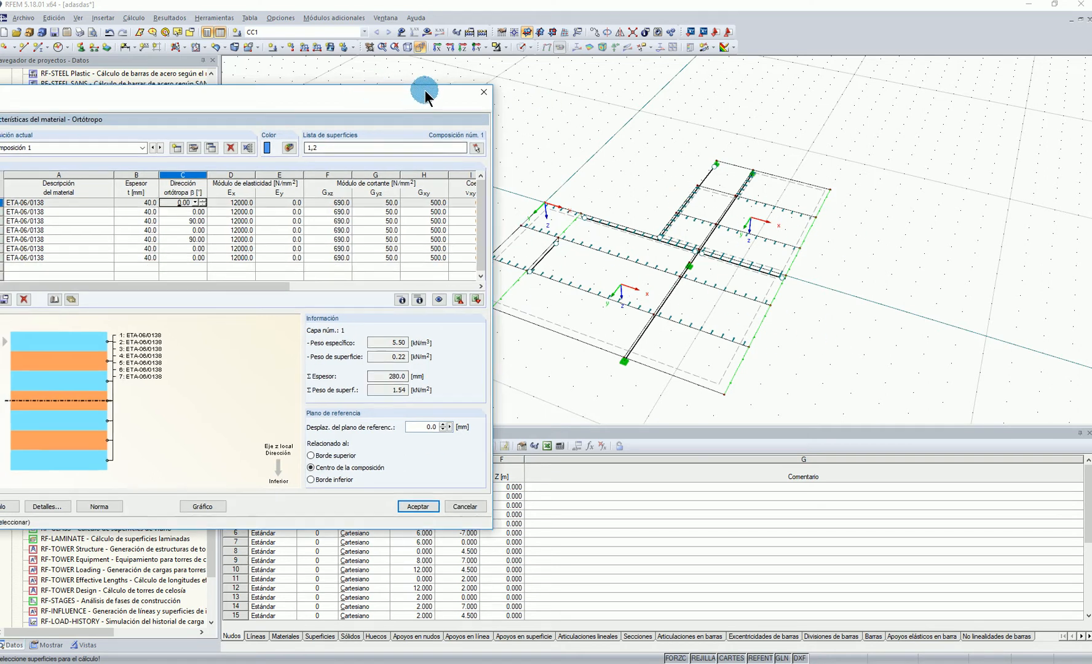
Check the material strengths of composition 1 and run the RF-LAMINATE calculation
{"action": "left_click_drag", "start_coordinate": [387, 89], "coordinate": [559, 86]}
{"action": "left_click", "coordinate": [184, 506]}
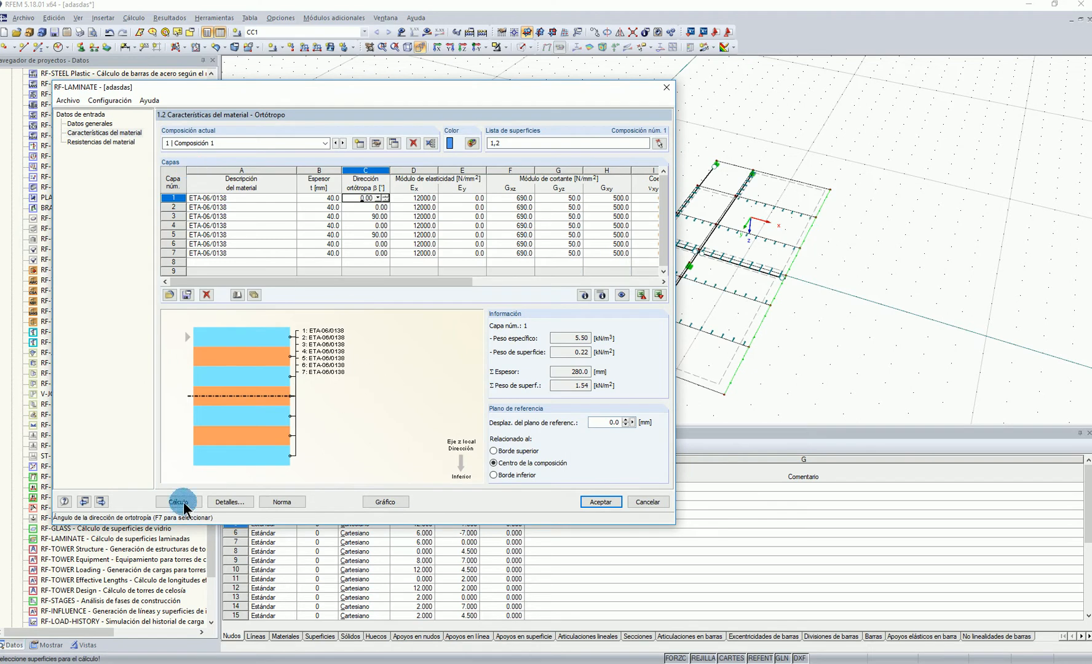
{"action": "left_click", "coordinate": [107, 141]}
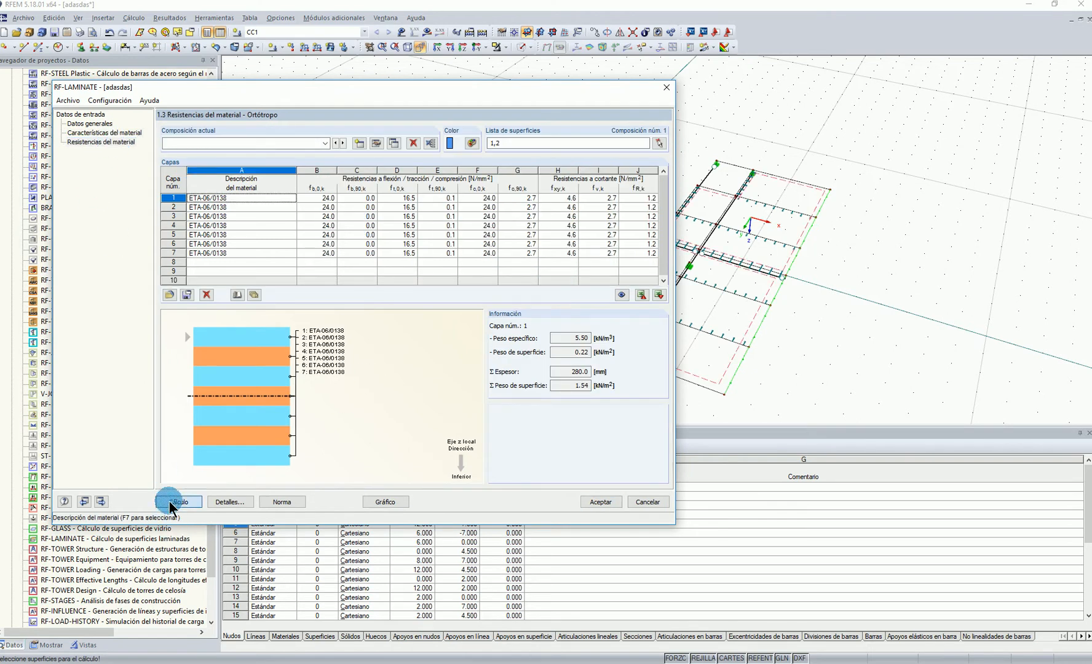
{"action": "left_click", "coordinate": [172, 503]}
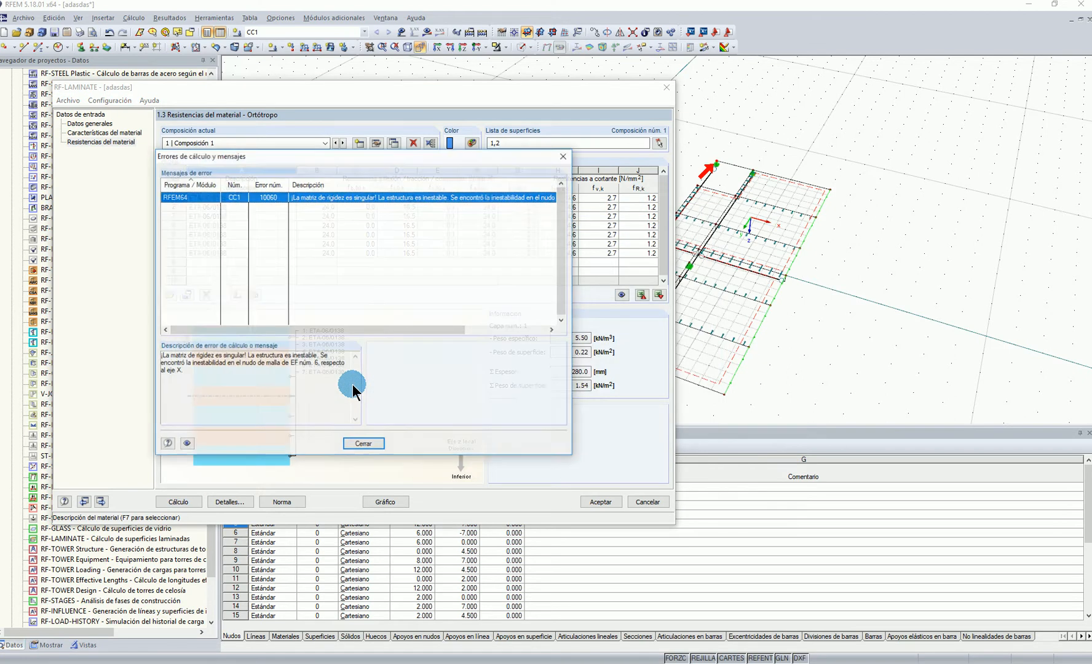
Leave RF-LAMINATE and remove the start hinge from beam member 7 at the outer node support
{"action": "left_click", "coordinate": [363, 445]}
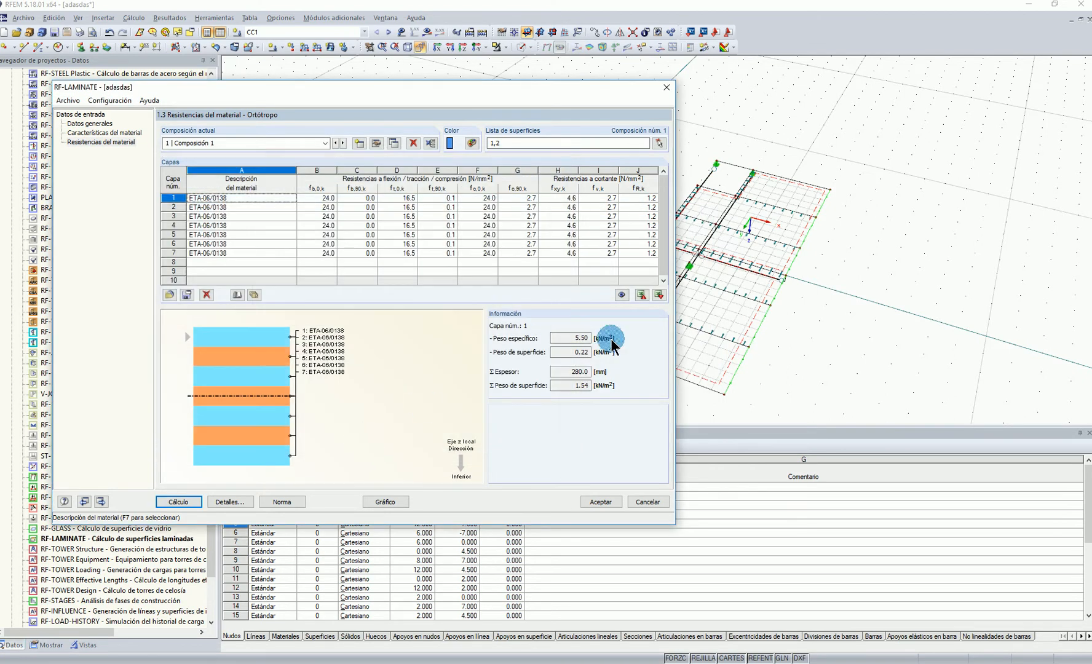
{"action": "left_click", "coordinate": [604, 502]}
{"action": "scroll", "coordinate": [702, 166], "scroll_direction": "up", "scroll_amount": 3}
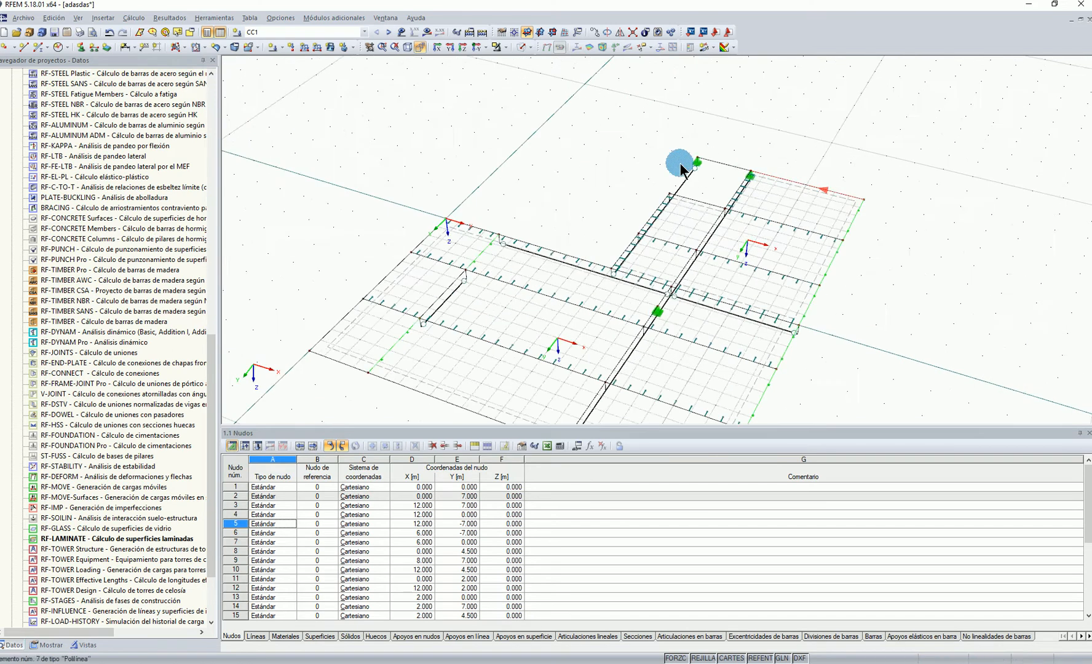
{"action": "right_click", "coordinate": [683, 187]}
{"action": "left_click", "coordinate": [720, 196]}
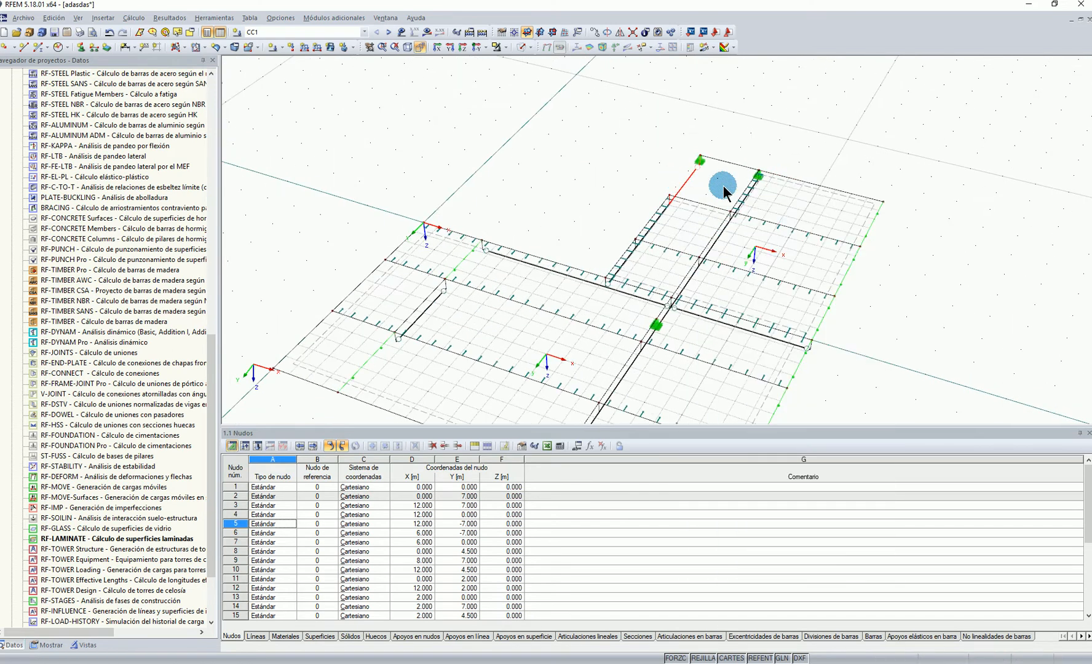
{"action": "left_click", "coordinate": [464, 431]}
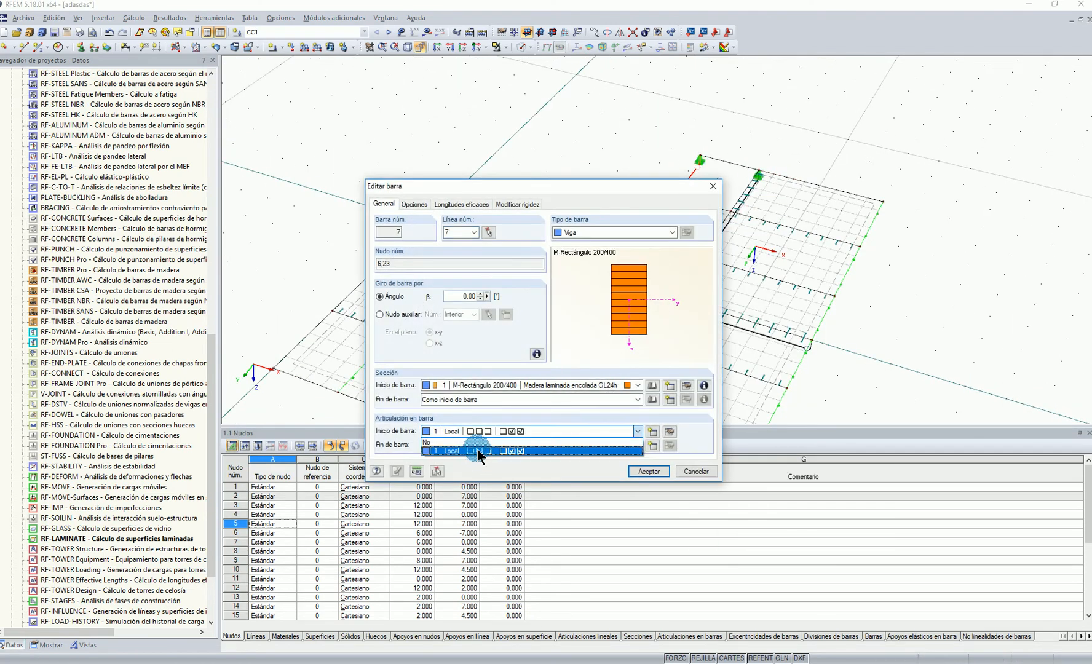
{"action": "left_click", "coordinate": [477, 441]}
{"action": "left_click", "coordinate": [628, 472]}
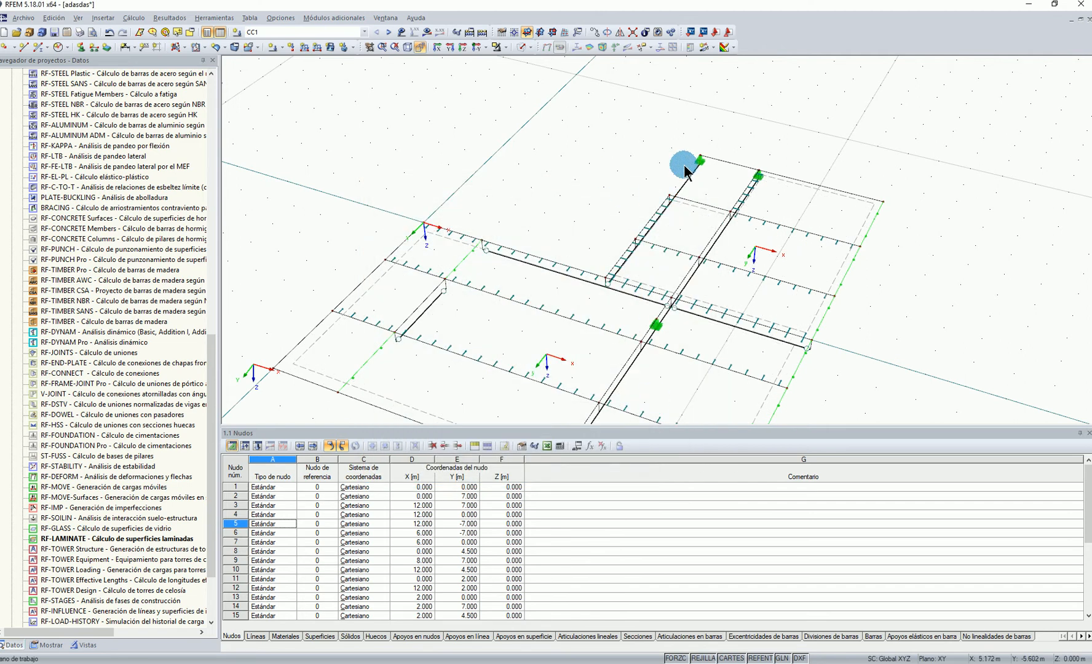
Calculate load combination CC1 and display its global deformations on the whole model
{"action": "left_click", "coordinate": [426, 33]}
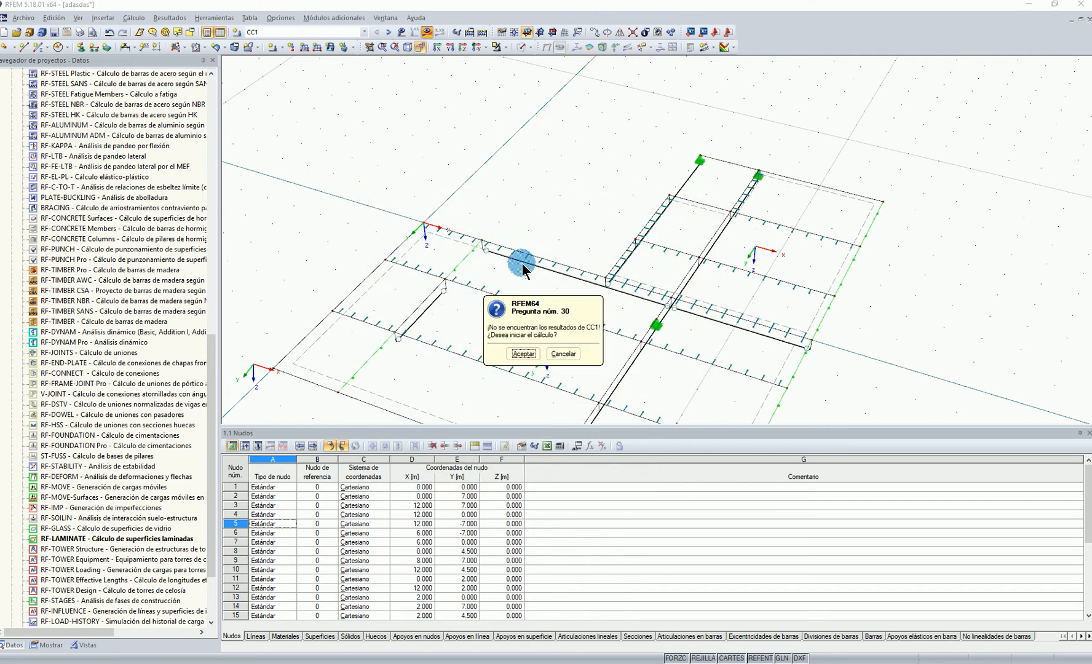
{"action": "left_click", "coordinate": [522, 354]}
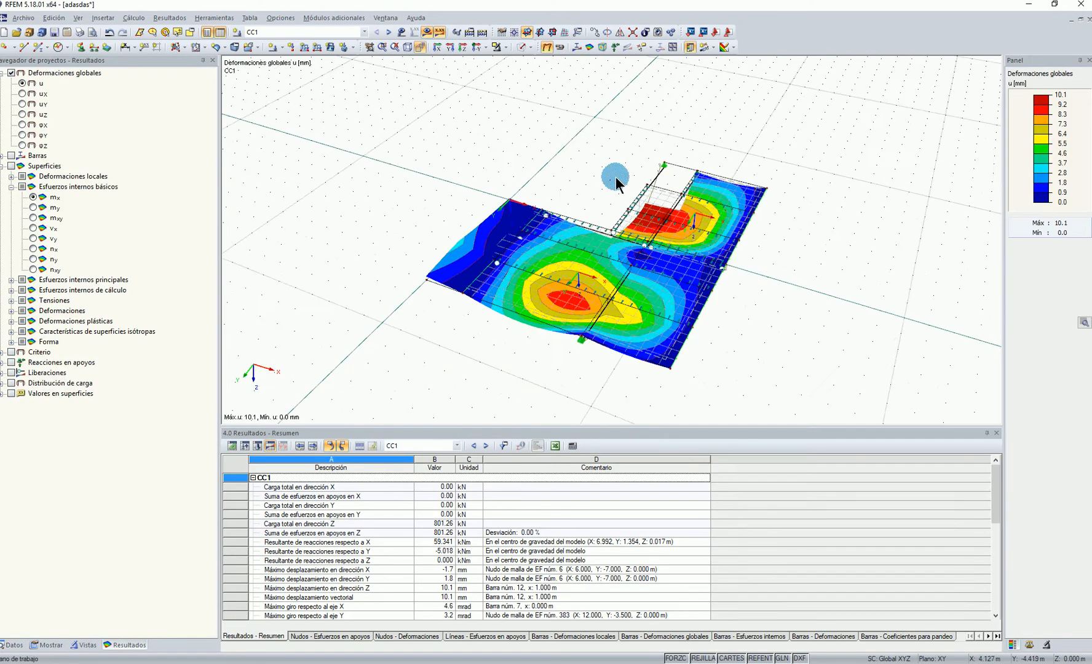
{"action": "scroll", "coordinate": [616, 178], "scroll_direction": "up", "scroll_amount": 1}
{"action": "middle_click_drag", "start_coordinate": [604, 251], "coordinate": [551, 246], "text": "ctrl"}
Hide the line hinge symbols in the model display settings
{"action": "left_click", "coordinate": [47, 645]}
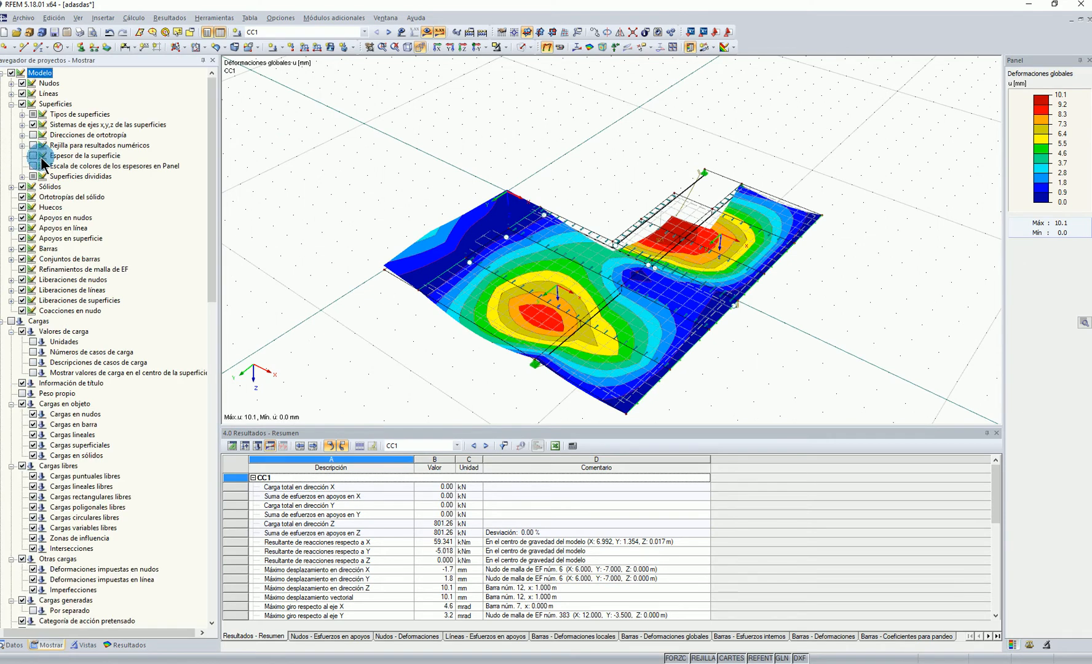
{"action": "left_click", "coordinate": [11, 93]}
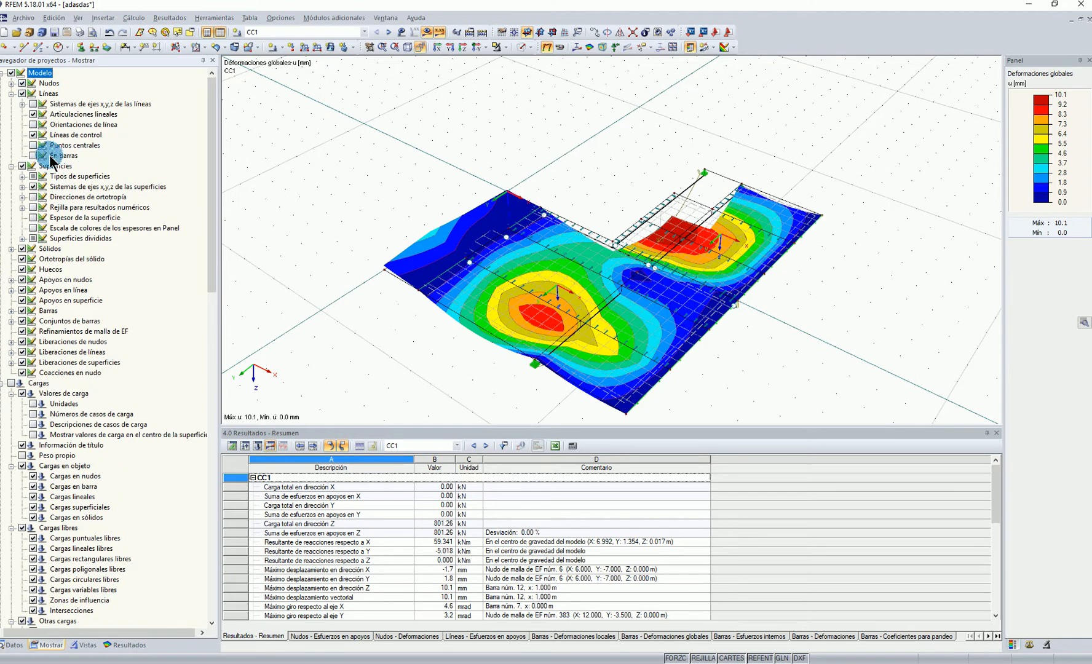
{"action": "left_click", "coordinate": [33, 114]}
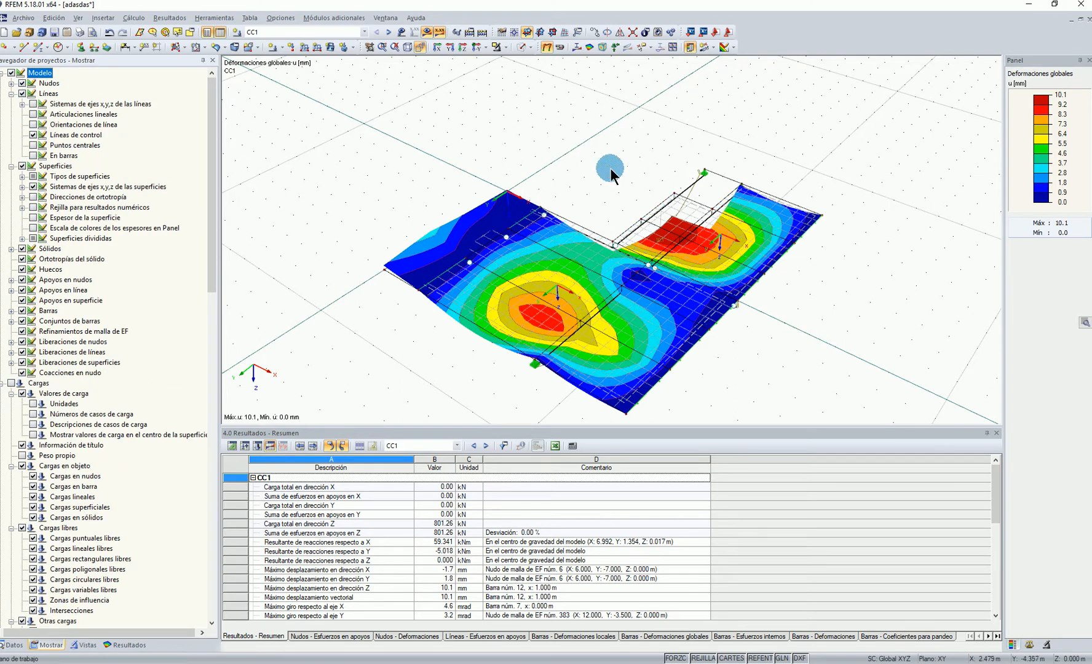
{"action": "scroll", "coordinate": [611, 169], "scroll_direction": "down", "scroll_amount": 2}
{"action": "scroll", "coordinate": [621, 215], "scroll_direction": "up", "scroll_amount": 2}
{"action": "left_click", "coordinate": [12, 311]}
{"action": "scroll", "coordinate": [591, 186], "scroll_direction": "down", "scroll_amount": 1}
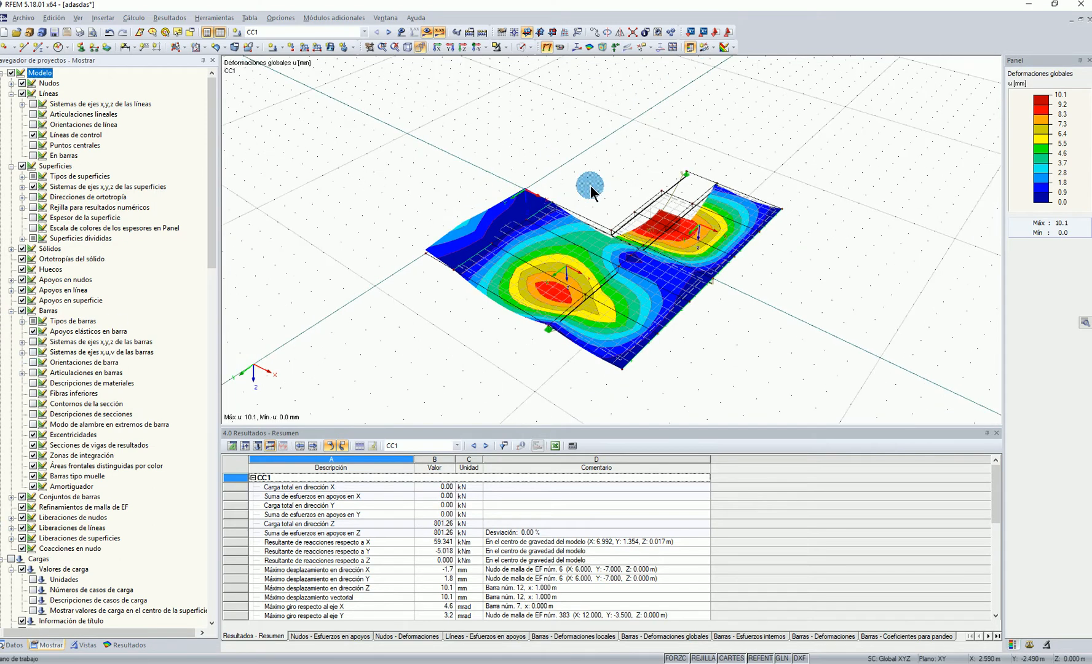
{"action": "scroll", "coordinate": [67, 561], "scroll_direction": "down", "scroll_amount": 15}
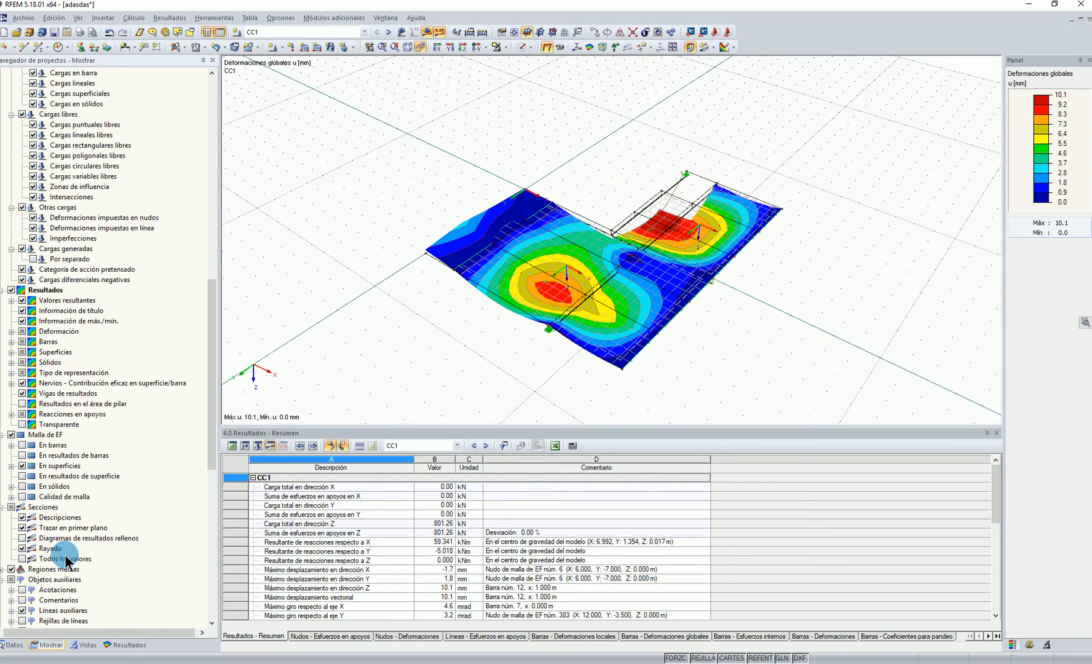
Turn on the contours of deformed surfaces in the deformation display and view the slab from the side
{"action": "left_click", "coordinate": [11, 331]}
{"action": "left_click", "coordinate": [34, 394]}
{"action": "middle_click_drag", "start_coordinate": [770, 175], "coordinate": [609, 172], "text": "ctrl"}
Display the model as solid and inspect the slab and beams at close range from the side
{"action": "left_click", "coordinate": [527, 48]}
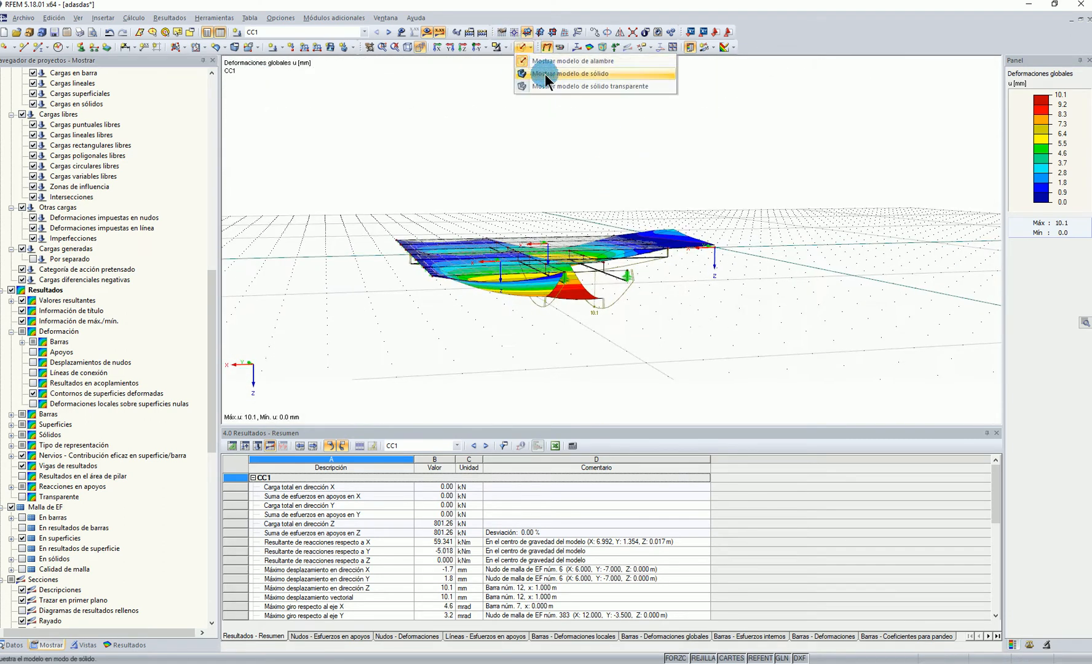
{"action": "left_click", "coordinate": [545, 73]}
{"action": "middle_click_drag", "start_coordinate": [690, 298], "coordinate": [600, 259], "text": "ctrl"}
{"action": "scroll", "coordinate": [546, 266], "scroll_direction": "up", "scroll_amount": 4}
{"action": "left_click", "coordinate": [228, 474]}
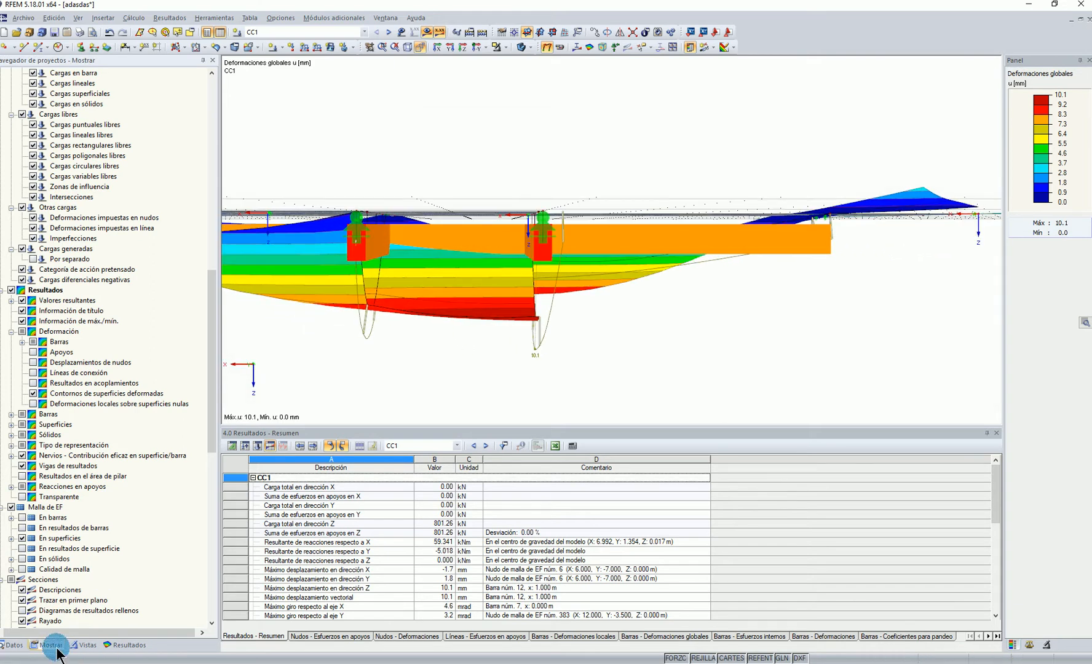
Render the solid surfaces as filled including thickness and view the slab on its beams
{"action": "scroll", "coordinate": [101, 550], "scroll_direction": "down", "scroll_amount": 16}
{"action": "left_click", "coordinate": [11, 571]}
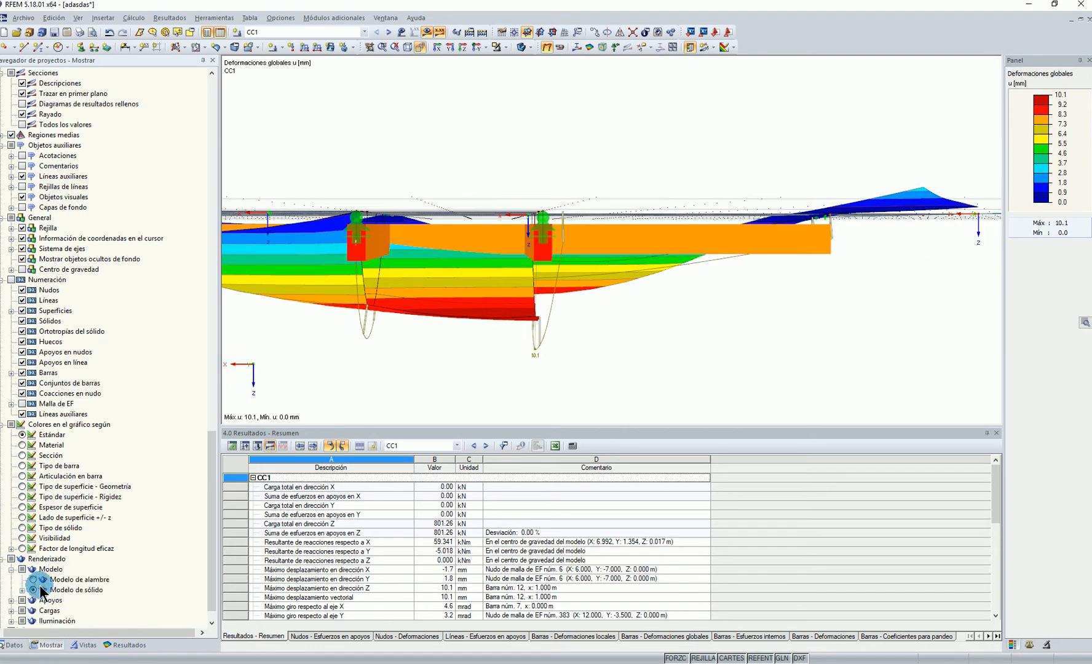
{"action": "left_click", "coordinate": [23, 590]}
{"action": "left_click", "coordinate": [34, 611]}
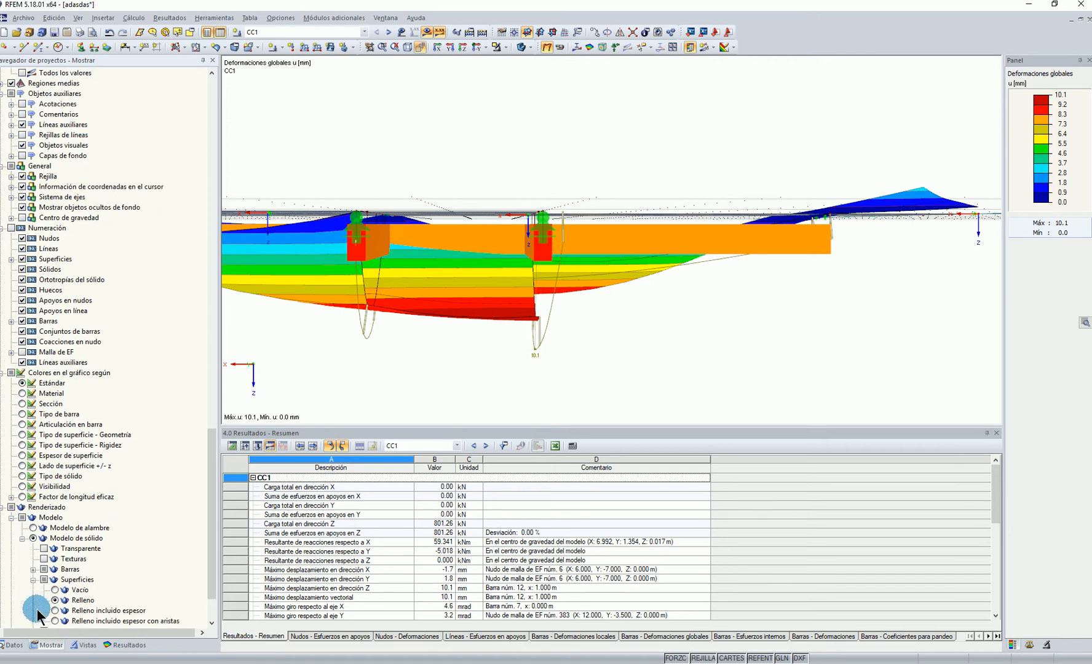
{"action": "left_click", "coordinate": [56, 611]}
{"action": "middle_click_drag", "start_coordinate": [788, 363], "coordinate": [732, 327], "text": "ctrl"}
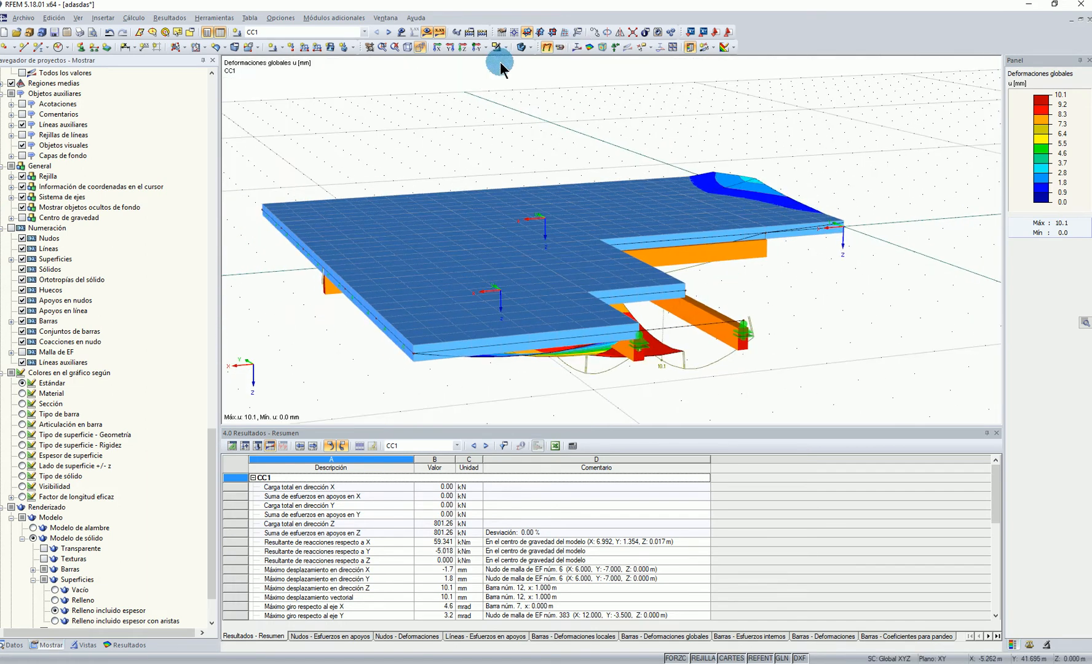
Try the empty surface rendering, restore the filled rendering, and return the model to wireframe display
{"action": "left_click", "coordinate": [55, 590]}
{"action": "middle_click_drag", "start_coordinate": [854, 239], "coordinate": [517, 348], "text": "ctrl"}
{"action": "left_click", "coordinate": [61, 601]}
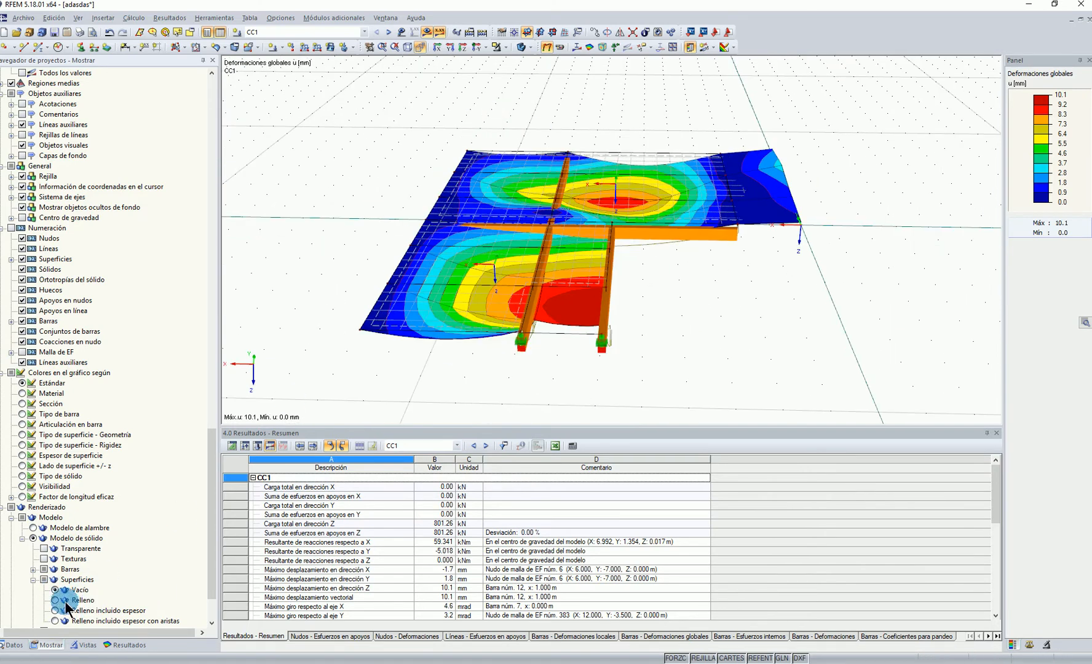
{"action": "left_click", "coordinate": [524, 48]}
{"action": "left_click", "coordinate": [530, 48]}
{"action": "left_click", "coordinate": [537, 60]}
Hide the results to view the bare wireframe model, and show the global deformations again
{"action": "middle_click_drag", "start_coordinate": [785, 237], "coordinate": [670, 121], "text": "ctrl"}
{"action": "left_click", "coordinate": [558, 47]}
{"action": "middle_click_drag", "start_coordinate": [635, 312], "coordinate": [483, 157], "text": "ctrl"}
{"action": "left_click", "coordinate": [427, 32]}
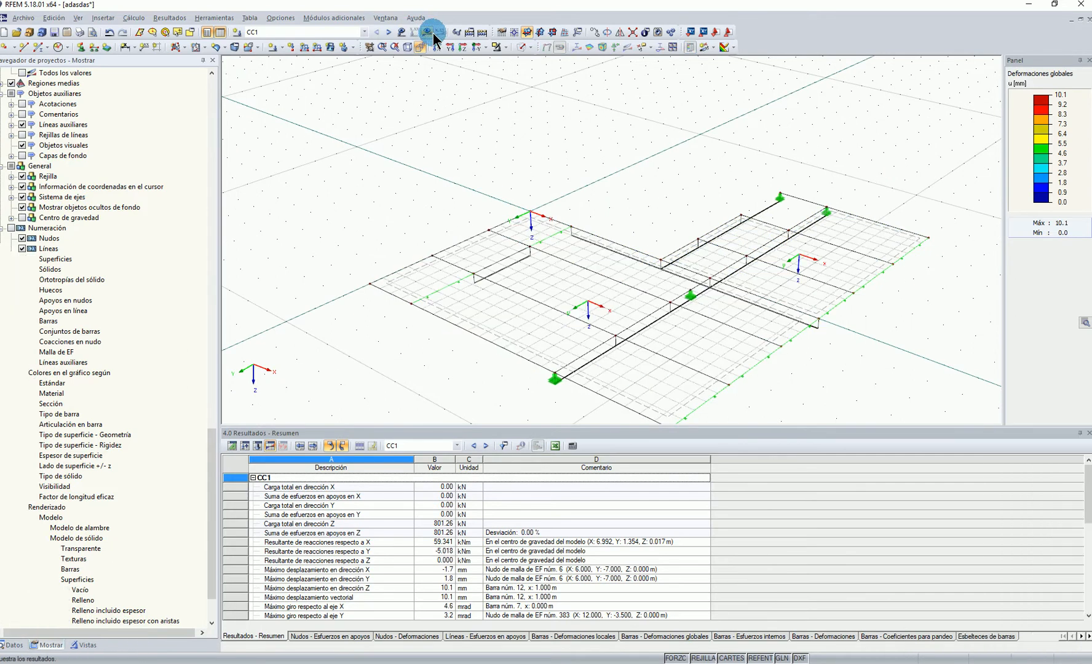
{"action": "scroll", "coordinate": [406, 271], "scroll_direction": "down", "scroll_amount": 2}
{"action": "middle_click_drag", "start_coordinate": [422, 187], "coordinate": [484, 189], "text": "ctrl"}
{"action": "left_click", "coordinate": [432, 33]}
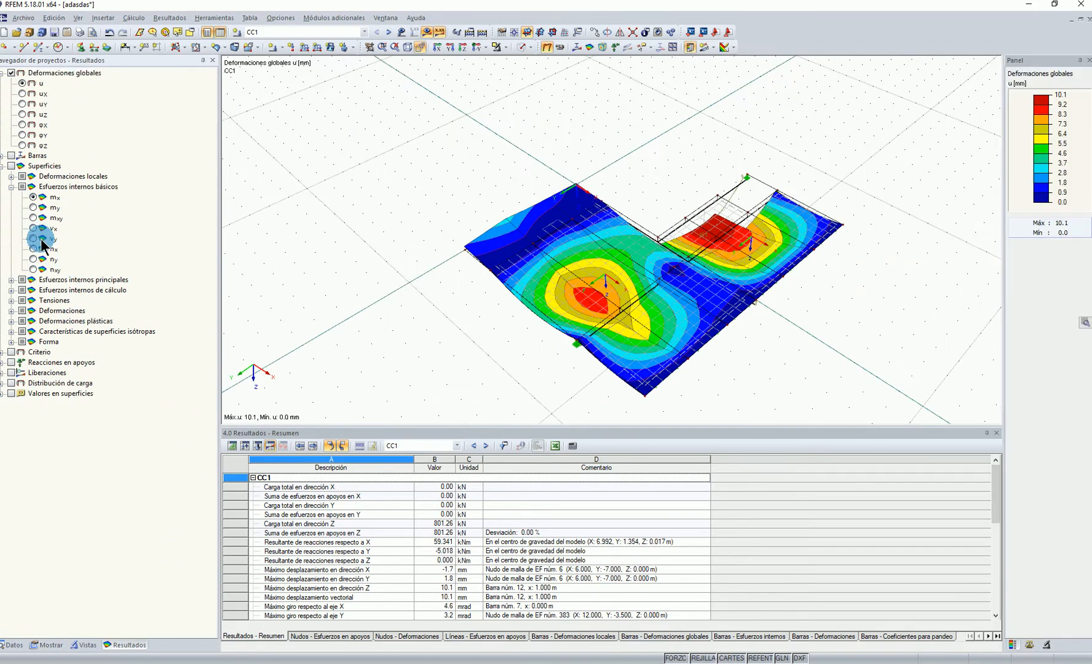
Display the internal moments My of the members and examine the diagrams along the beams
{"action": "left_click", "coordinate": [3, 155]}
{"action": "left_click", "coordinate": [34, 291]}
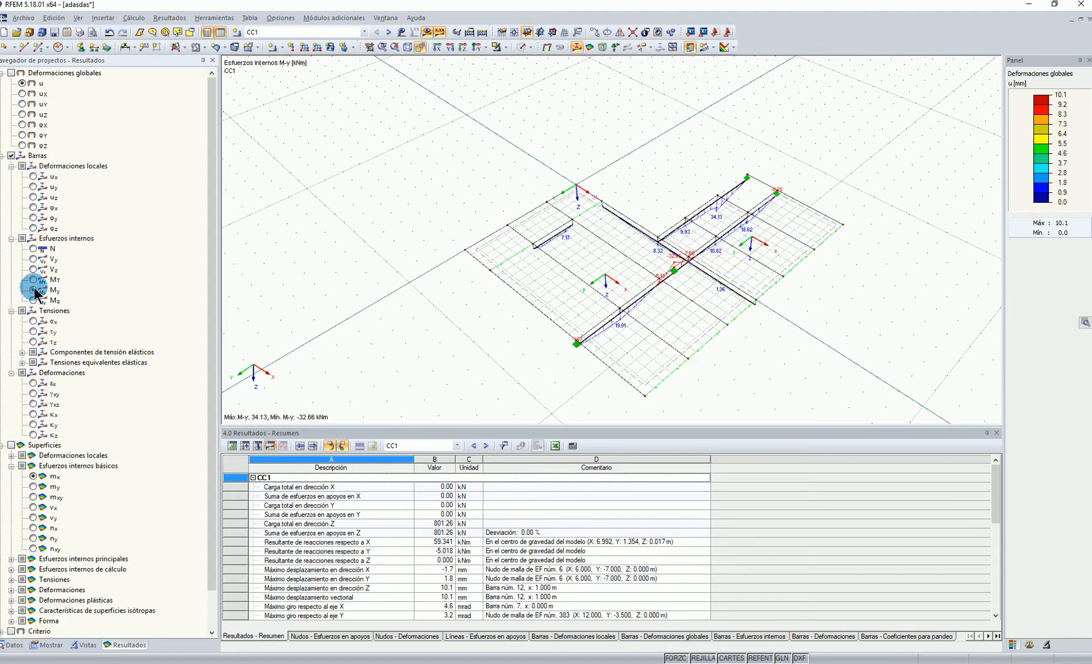
{"action": "scroll", "coordinate": [684, 278], "scroll_direction": "up", "scroll_amount": 2}
{"action": "middle_click_drag", "start_coordinate": [683, 278], "coordinate": [625, 266], "text": "ctrl"}
{"action": "scroll", "coordinate": [714, 287], "scroll_direction": "up", "scroll_amount": 2}
{"action": "middle_click_drag", "start_coordinate": [717, 288], "coordinate": [789, 205], "text": "ctrl"}
{"action": "scroll", "coordinate": [651, 273], "scroll_direction": "up", "scroll_amount": 2}
{"action": "scroll", "coordinate": [789, 205], "scroll_direction": "up", "scroll_amount": 2}
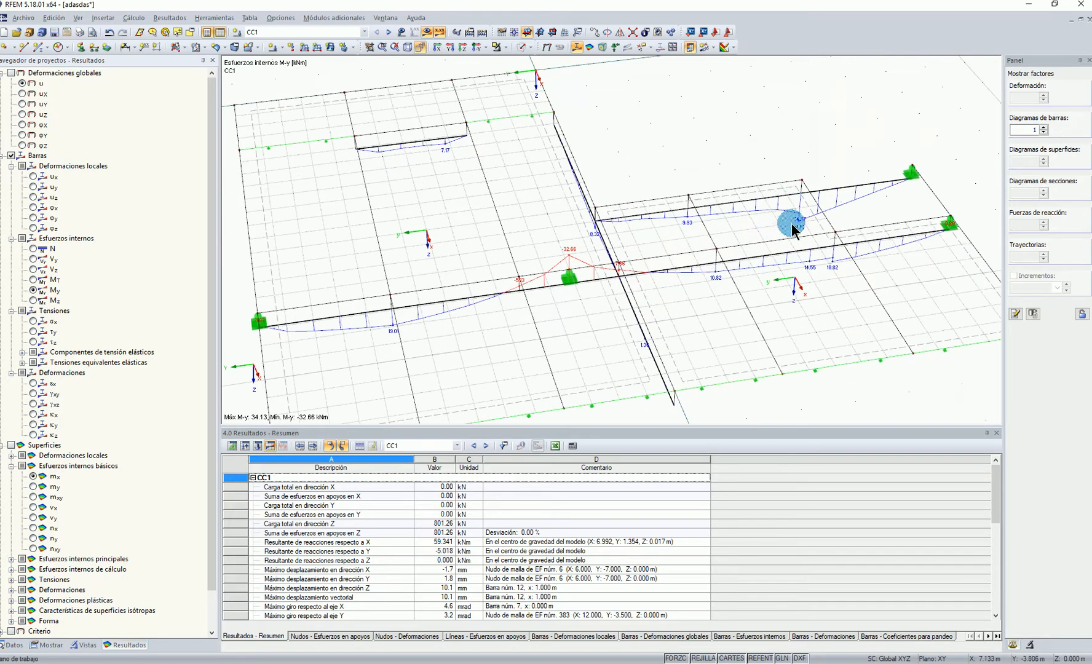
Set the display factor of the member diagrams to 1.75
{"action": "left_click", "coordinate": [1019, 131]}
{"action": "scroll", "coordinate": [1020, 131], "scroll_direction": "up", "scroll_amount": 5}
{"action": "scroll", "coordinate": [1019, 131], "scroll_direction": "up", "scroll_amount": 2}
Display the torsional moments MT of the members and examine them along the beams
{"action": "left_click", "coordinate": [35, 281]}
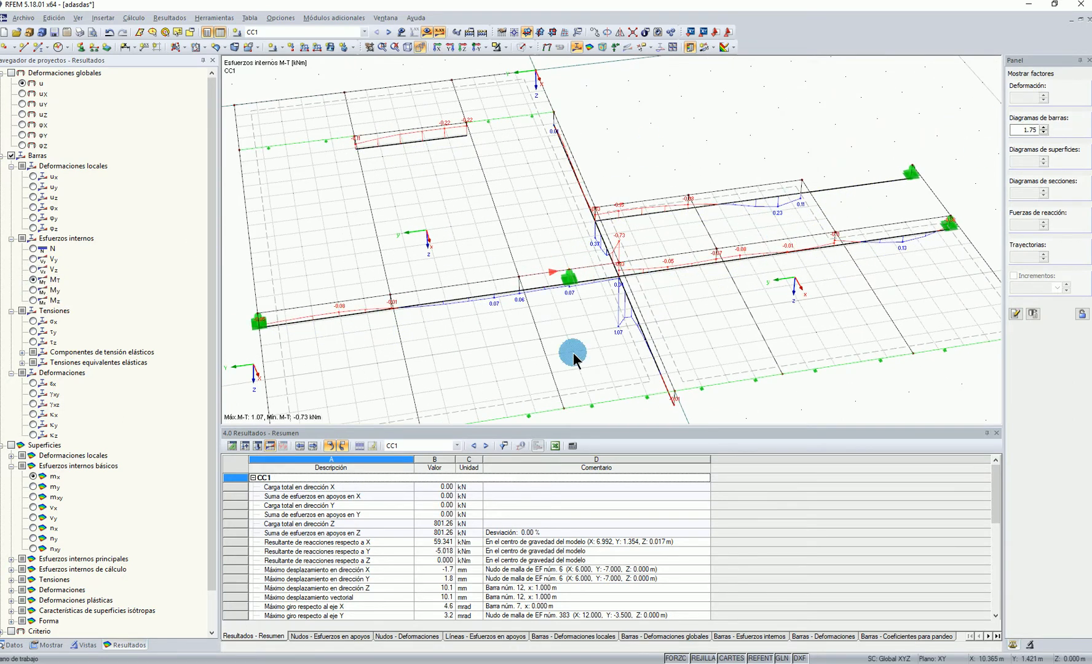
{"action": "scroll", "coordinate": [605, 312], "scroll_direction": "down", "scroll_amount": 5}
{"action": "middle_click_drag", "start_coordinate": [537, 314], "coordinate": [472, 307], "text": "ctrl"}
{"action": "scroll", "coordinate": [511, 259], "scroll_direction": "up", "scroll_amount": 3}
{"action": "scroll", "coordinate": [588, 354], "scroll_direction": "down", "scroll_amount": 2}
{"action": "middle_click_drag", "start_coordinate": [589, 354], "coordinate": [532, 287]}
{"action": "scroll", "coordinate": [488, 300], "scroll_direction": "up", "scroll_amount": 2}
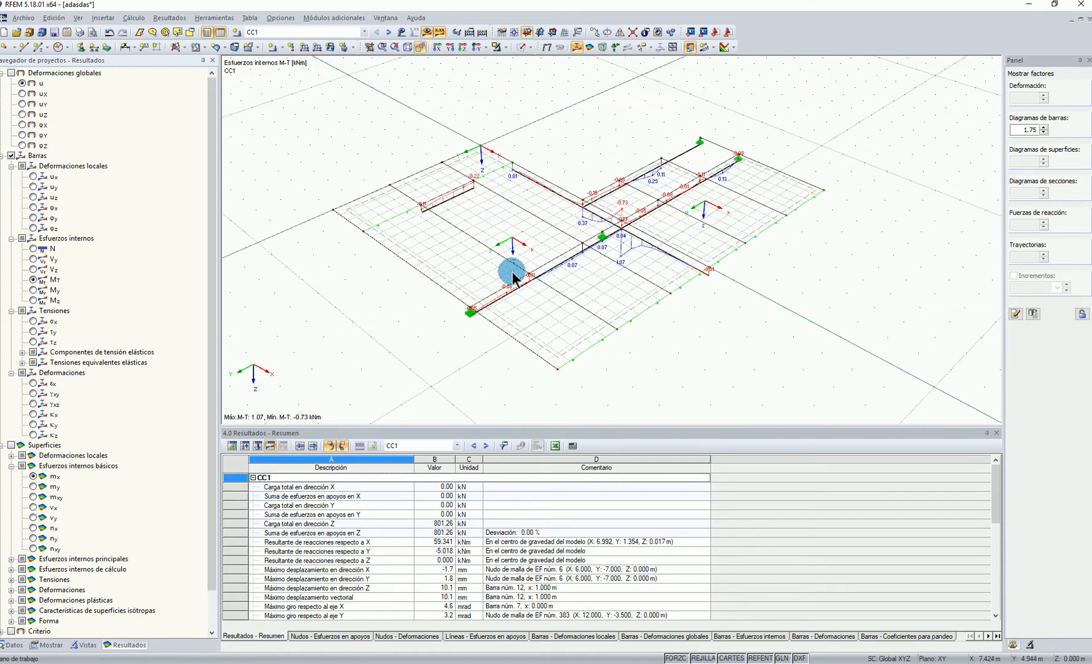
{"action": "scroll", "coordinate": [476, 284], "scroll_direction": "down", "scroll_amount": 2}
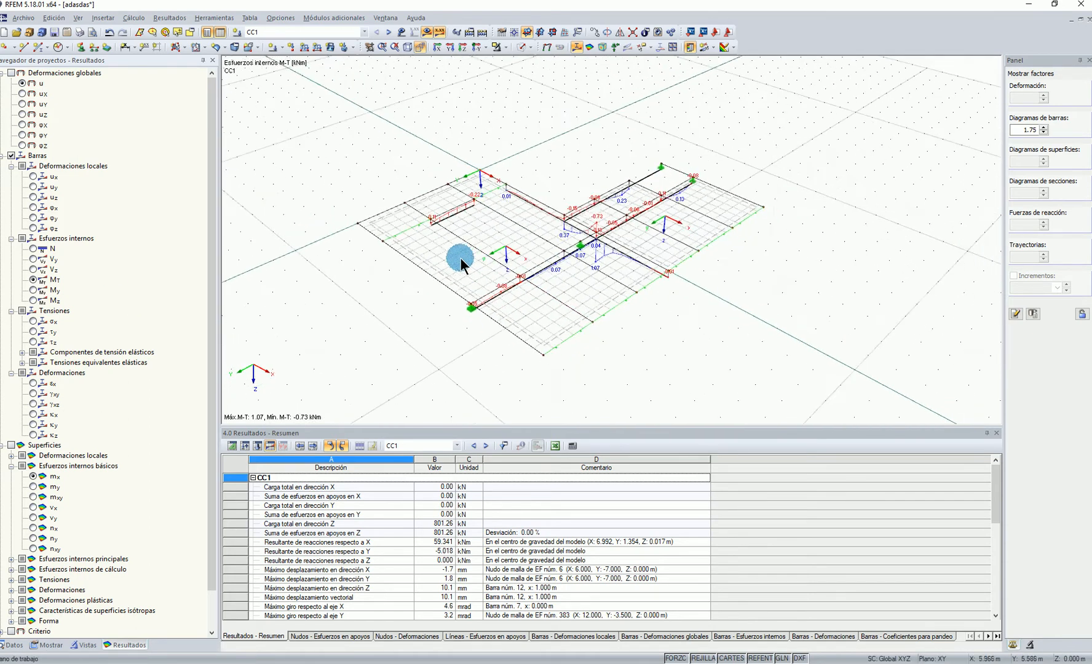
Modify the stiffness of members 1-13 with multiplier factors, setting torsion kGJ to 0.00 and bending kEI-z to 0.001
{"action": "left_click_drag", "start_coordinate": [325, 122], "coordinate": [830, 381]}
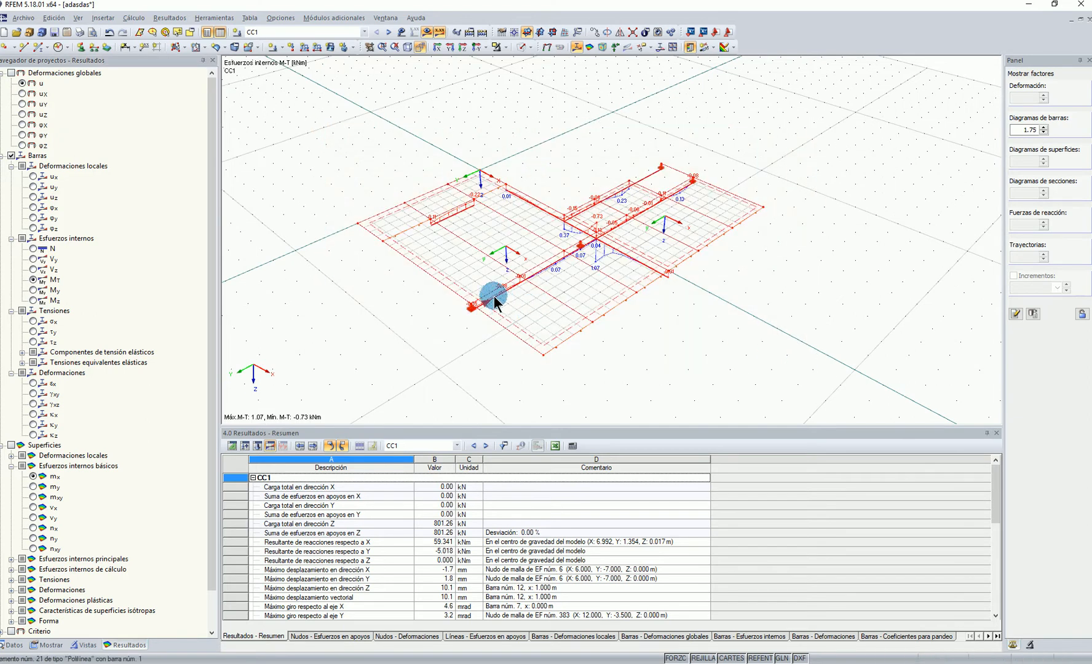
{"action": "right_click", "coordinate": [494, 296]}
{"action": "left_click", "coordinate": [474, 388]}
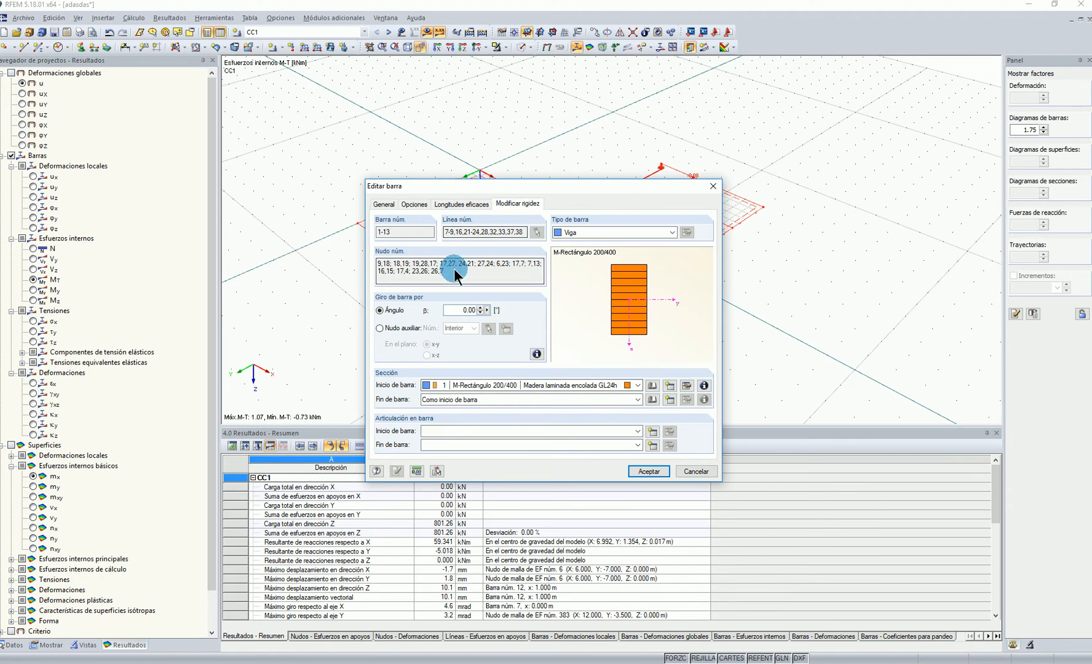
{"action": "left_click", "coordinate": [513, 206]}
{"action": "left_click", "coordinate": [433, 264]}
{"action": "left_click", "coordinate": [432, 278]}
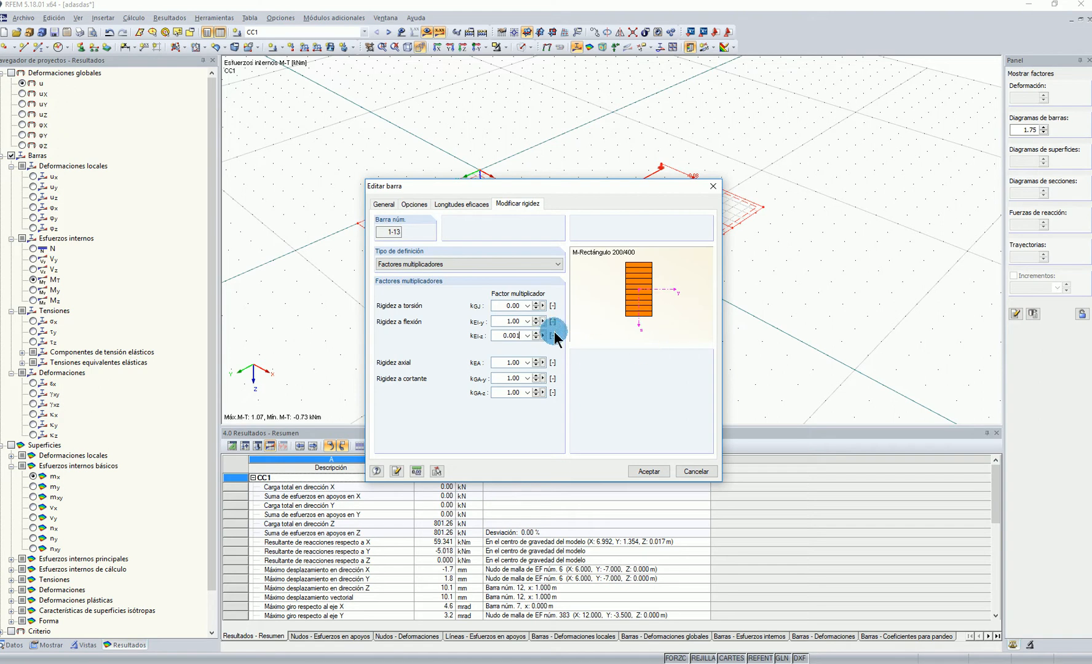
{"action": "left_click", "coordinate": [639, 473]}
{"action": "left_click", "coordinate": [522, 358]}
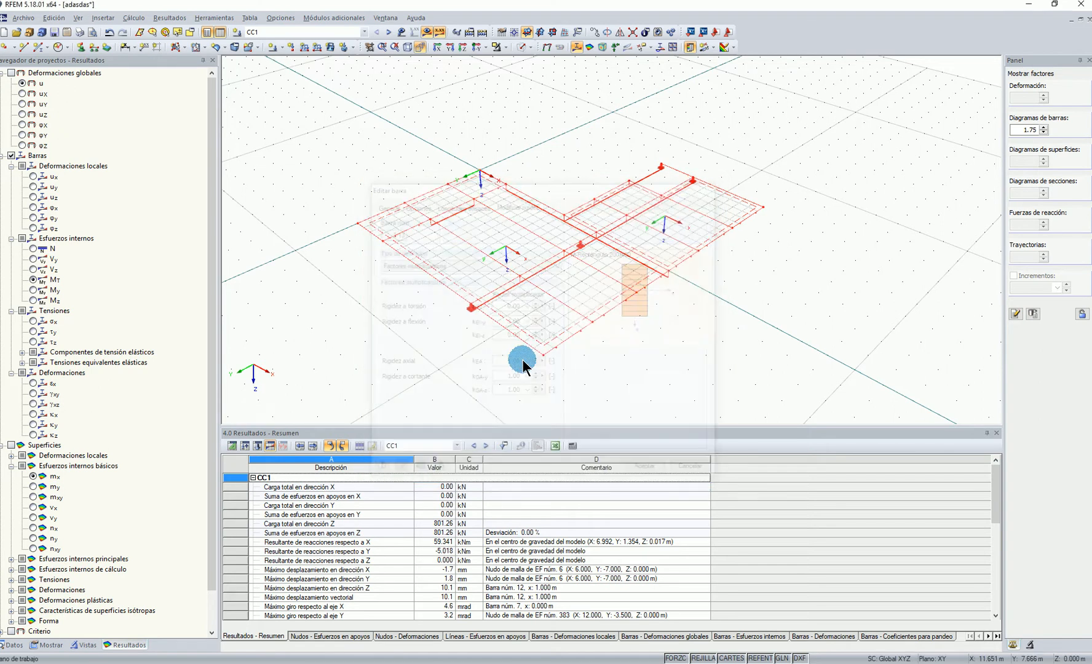
{"action": "left_click", "coordinate": [336, 116]}
Deactivate the shear stiffness of members in the global calculation parameters
{"action": "left_click", "coordinate": [134, 18]}
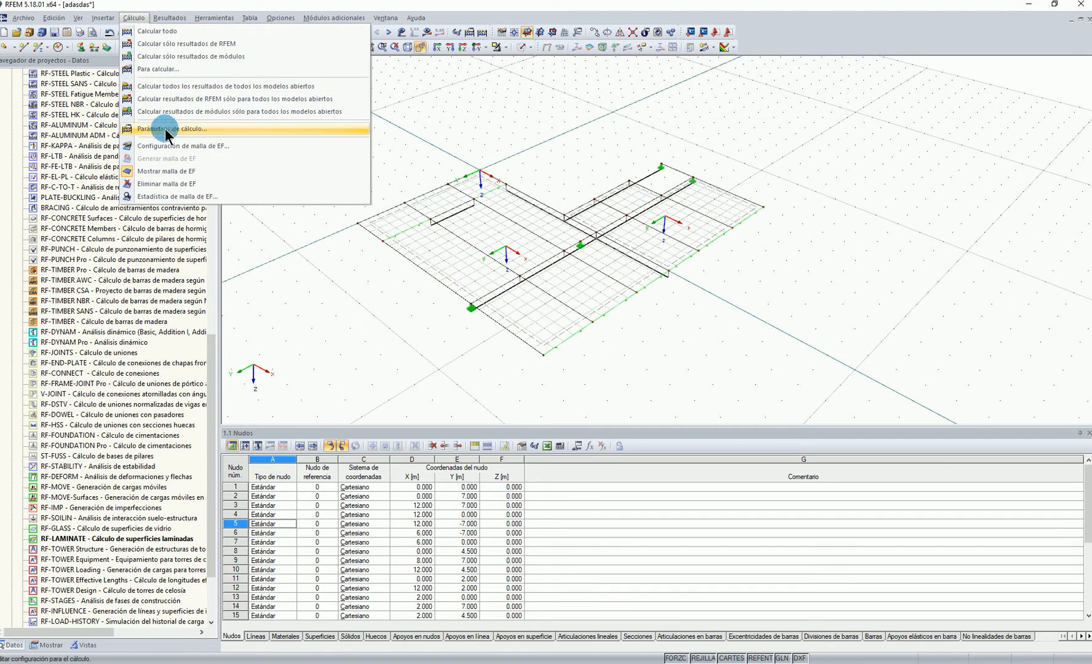
{"action": "left_click", "coordinate": [544, 235]}
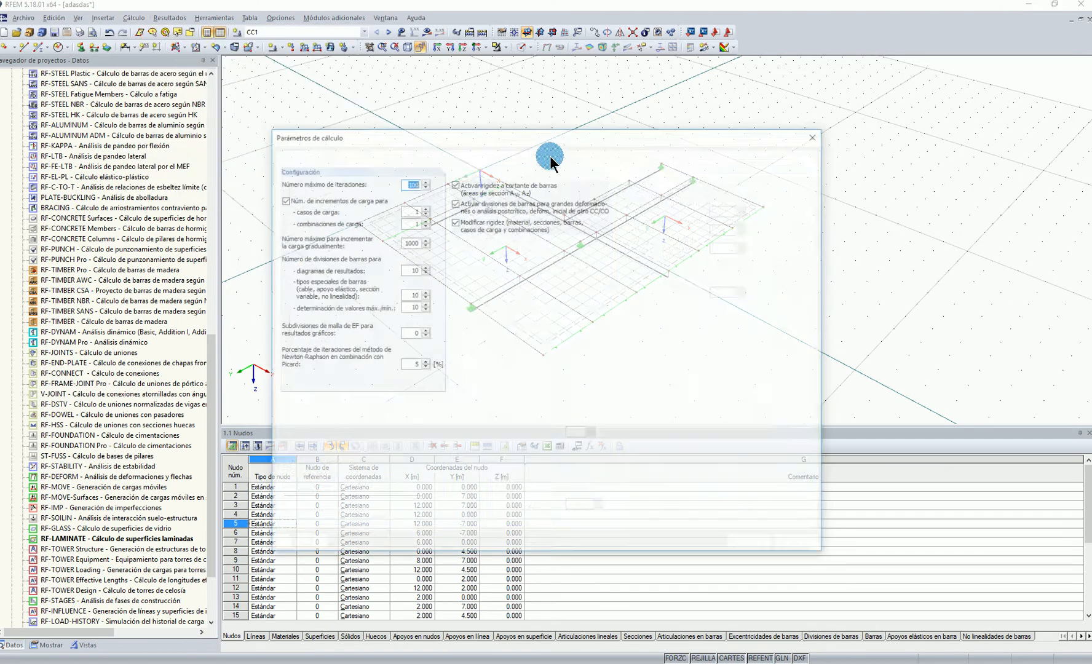
{"action": "left_click", "coordinate": [452, 184]}
{"action": "left_click", "coordinate": [741, 545]}
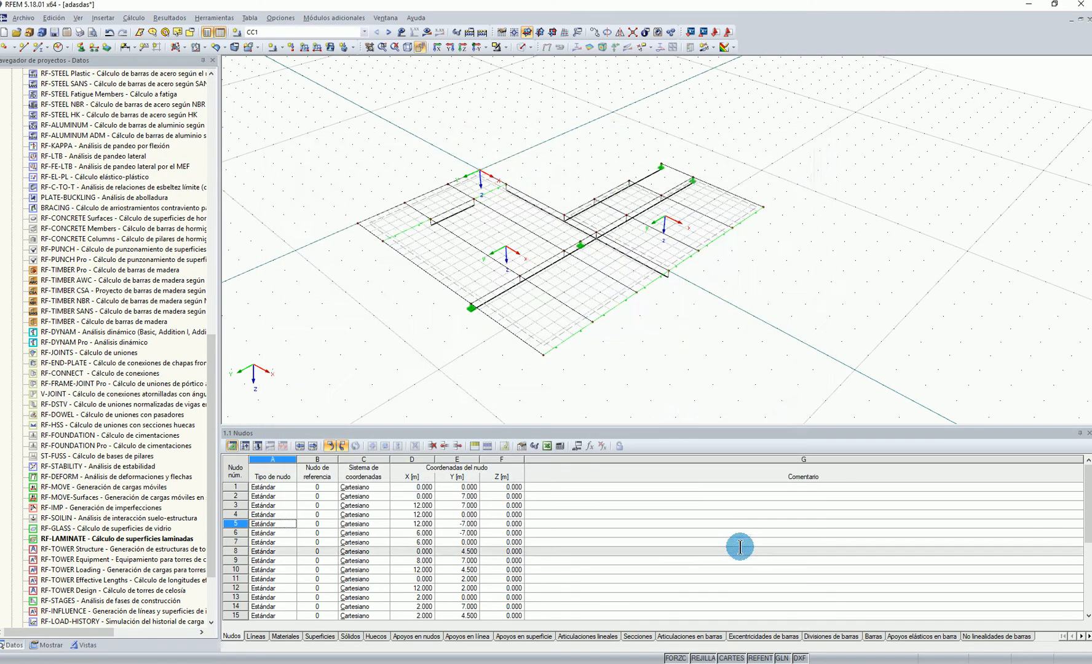
Recalculate load combination CC1 and switch the results from member torsional moments to global deformations u
{"action": "scroll", "coordinate": [569, 321], "scroll_direction": "up", "scroll_amount": 1}
{"action": "middle_click_drag", "start_coordinate": [569, 320], "coordinate": [658, 351]}
{"action": "scroll", "coordinate": [663, 156], "scroll_direction": "up", "scroll_amount": 1}
{"action": "middle_click_drag", "start_coordinate": [663, 161], "coordinate": [697, 124]}
{"action": "left_click", "coordinate": [429, 33]}
{"action": "left_click", "coordinate": [504, 355]}
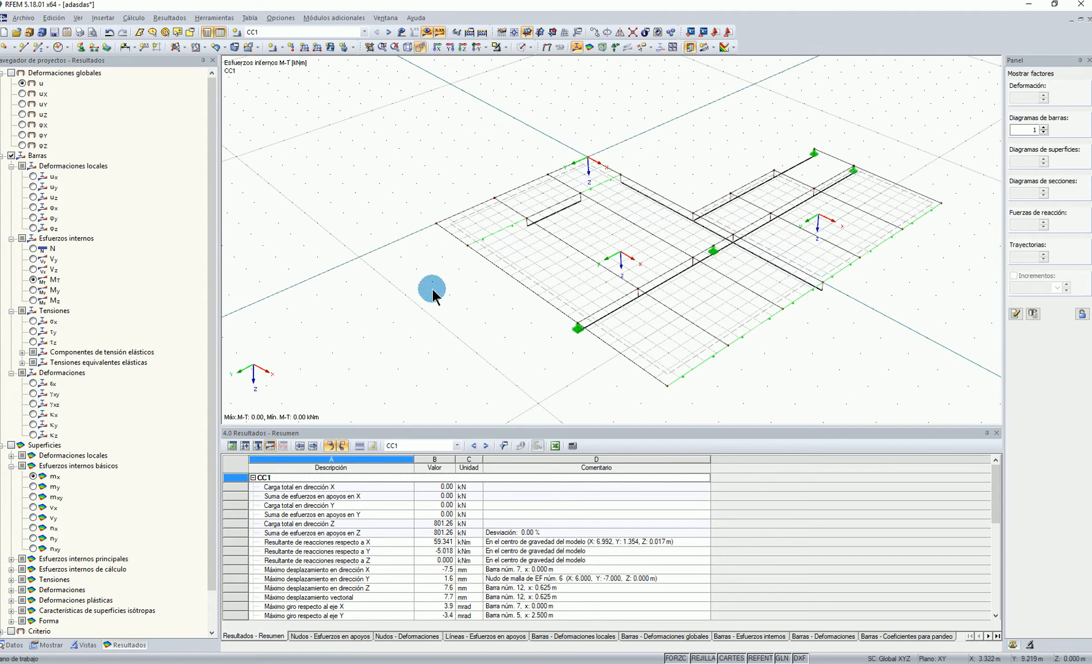
{"action": "scroll", "coordinate": [383, 216], "scroll_direction": "down", "scroll_amount": 1}
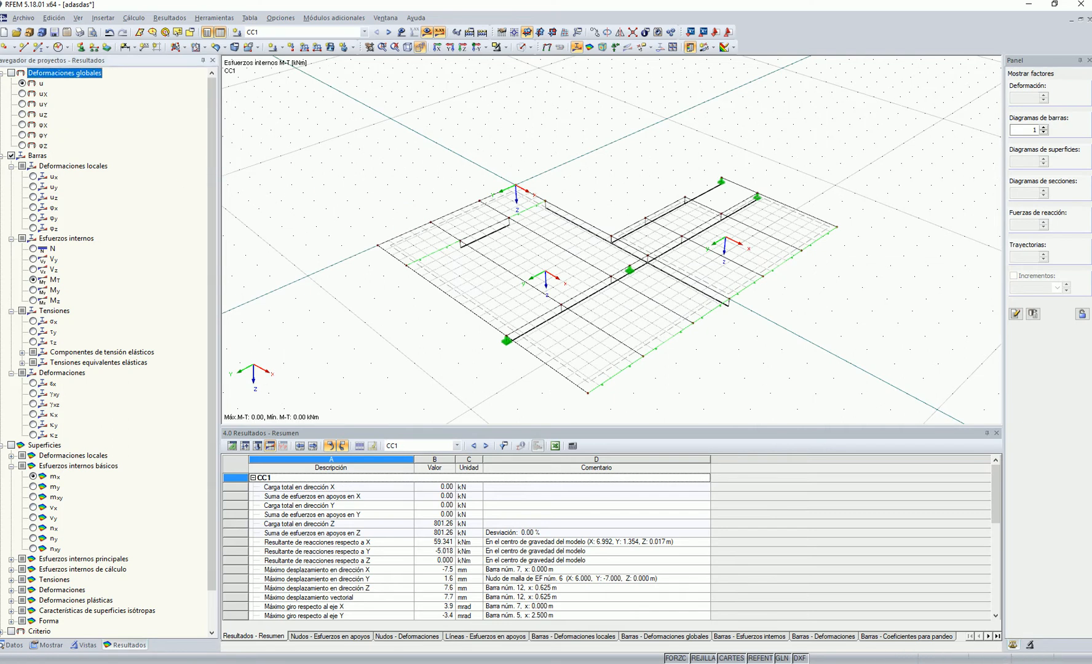
{"action": "left_click", "coordinate": [11, 72]}
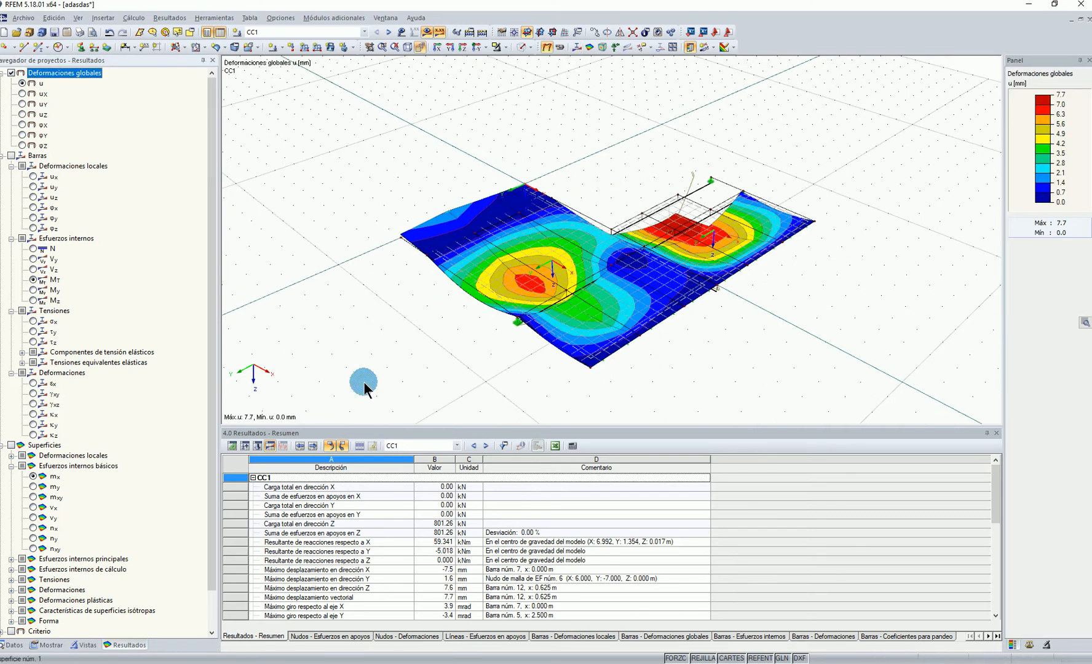
Display the members' bending moments My, switch to their shear forces Vz, and examine the diagrams along the beams
{"action": "left_click", "coordinate": [35, 290]}
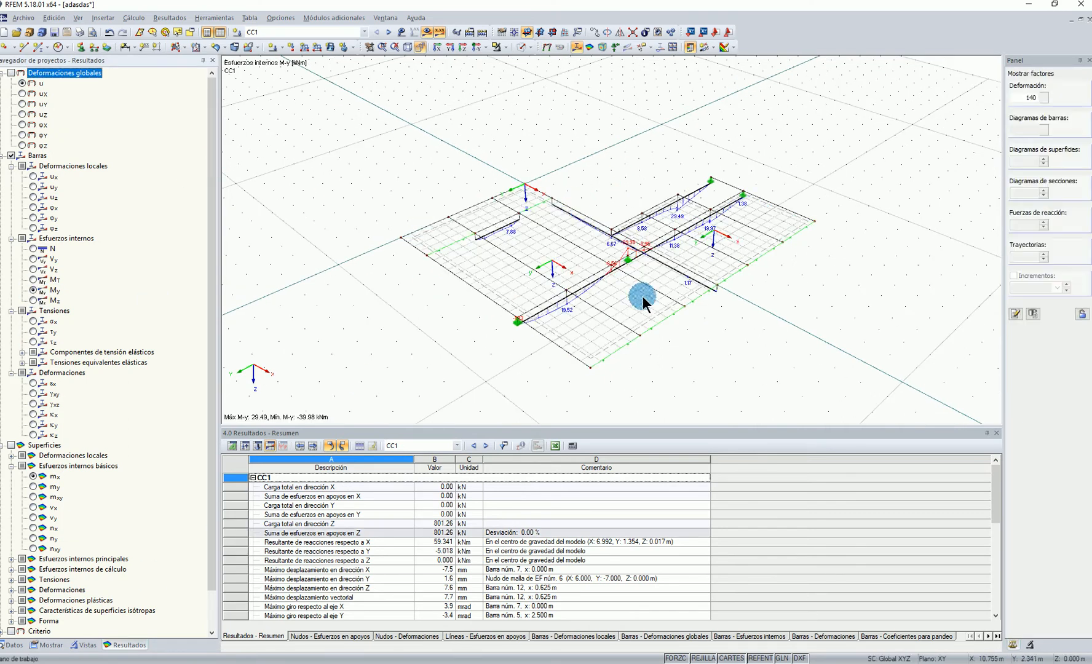
{"action": "scroll", "coordinate": [1021, 130], "scroll_direction": "up", "scroll_amount": 3}
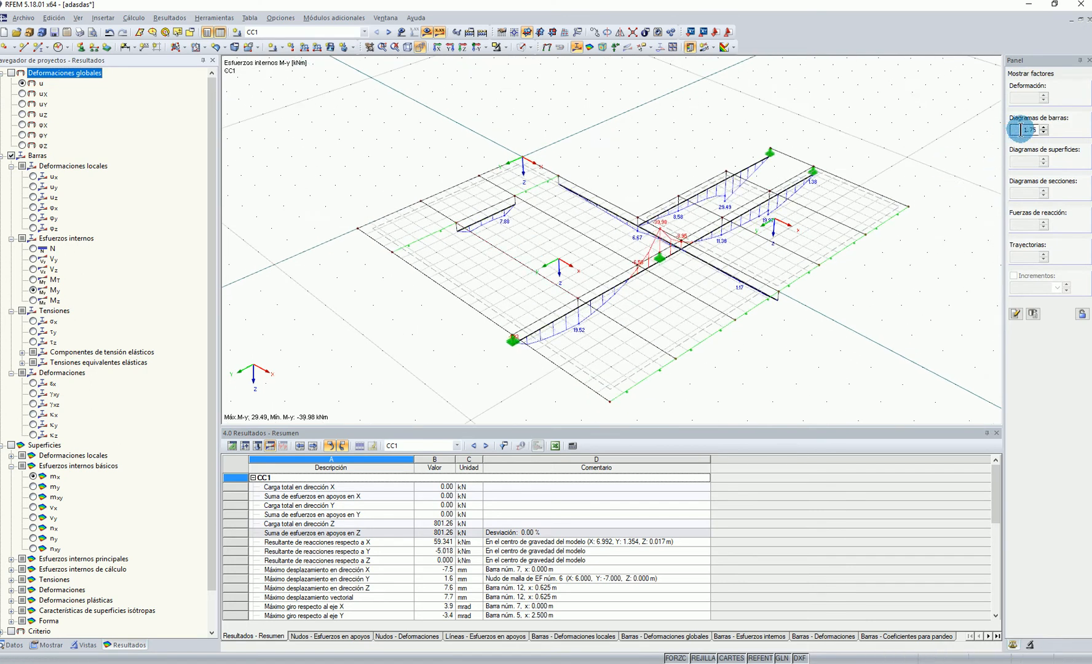
{"action": "left_click", "coordinate": [48, 187]}
{"action": "left_click", "coordinate": [35, 270]}
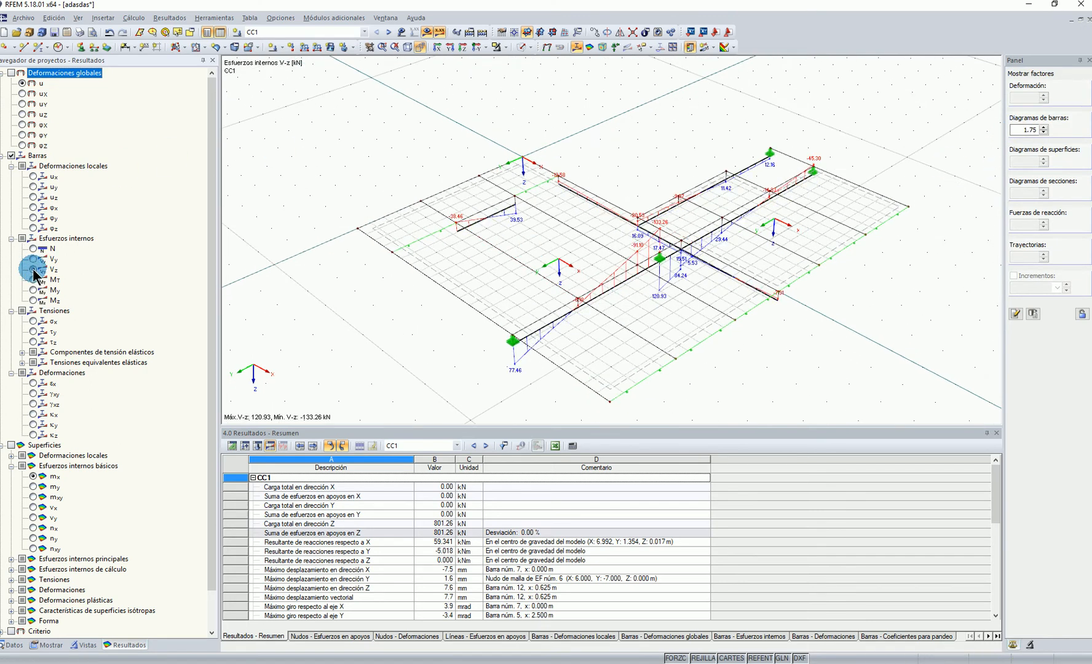
{"action": "scroll", "coordinate": [733, 263], "scroll_direction": "up", "scroll_amount": 2}
{"action": "middle_click_drag", "start_coordinate": [859, 240], "coordinate": [936, 246], "text": "ctrl"}
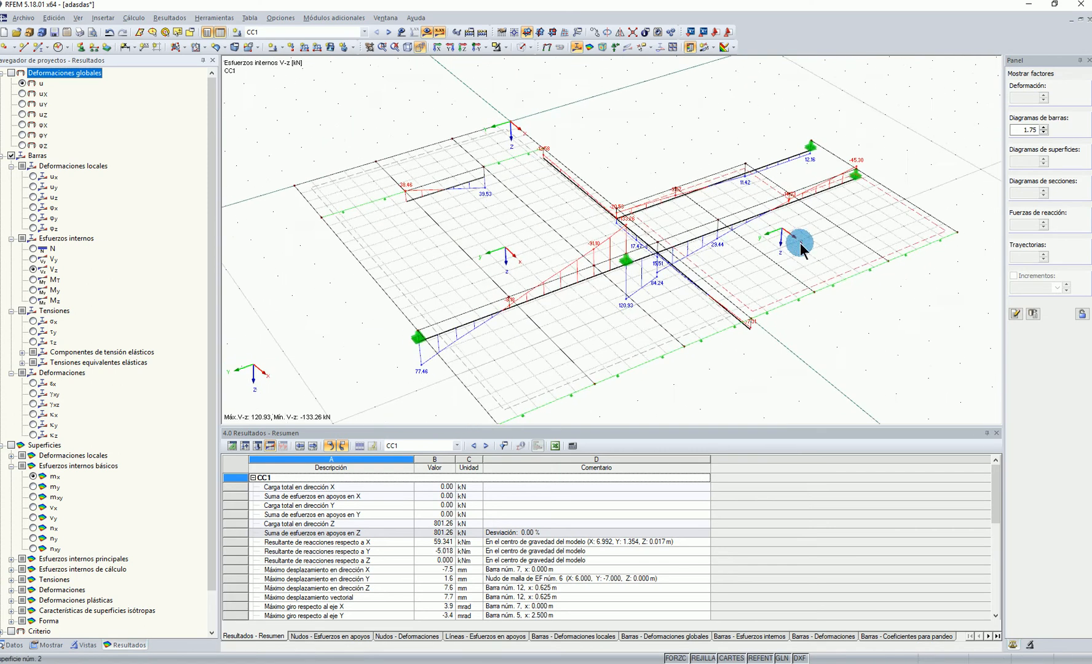
Show the members' axial forces N, return to the global deformations u, and examine the deformed slab from a low angle
{"action": "left_click", "coordinate": [33, 249]}
{"action": "middle_click_drag", "start_coordinate": [452, 263], "coordinate": [543, 268], "text": "ctrl"}
{"action": "scroll", "coordinate": [480, 349], "scroll_direction": "up", "scroll_amount": 1}
{"action": "left_click", "coordinate": [547, 48]}
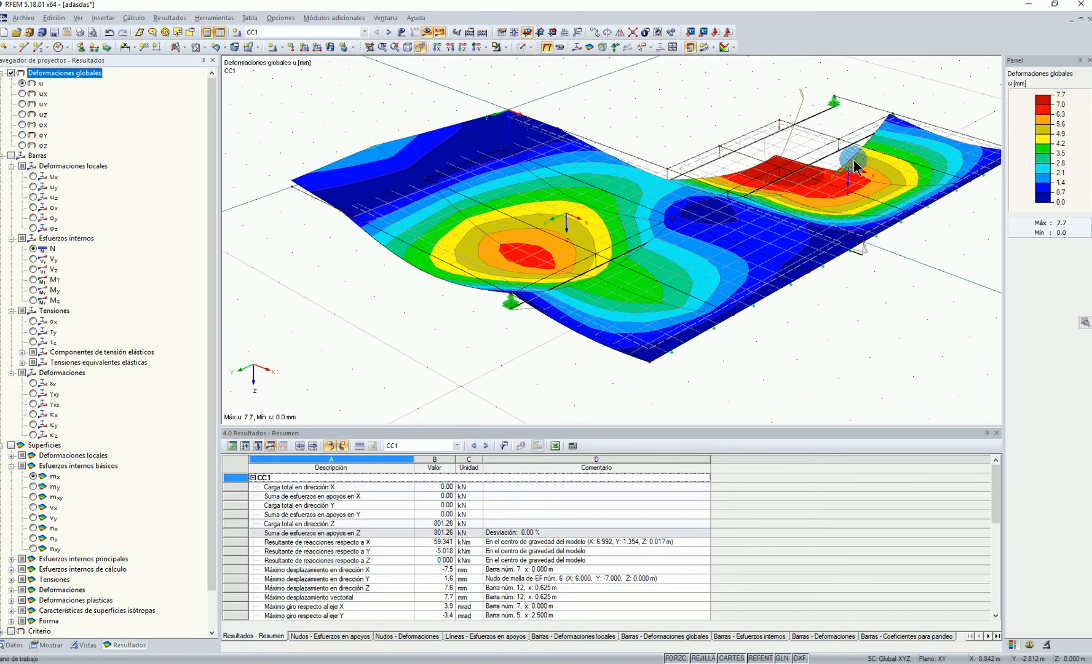
{"action": "middle_click_drag", "start_coordinate": [525, 260], "coordinate": [434, 161], "text": "ctrl"}
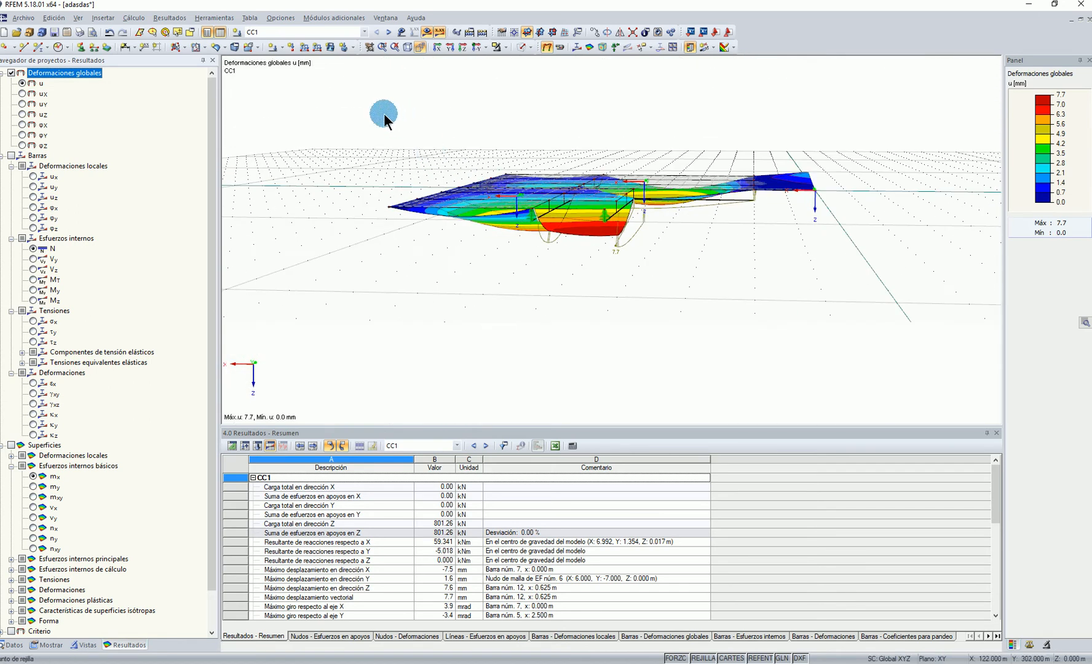
Remove the member eccentricity from all 13 members, accepting the deletion of the results
{"action": "left_click_drag", "start_coordinate": [389, 115], "coordinate": [859, 286]}
{"action": "middle_click_drag", "start_coordinate": [804, 256], "coordinate": [536, 247], "text": "ctrl"}
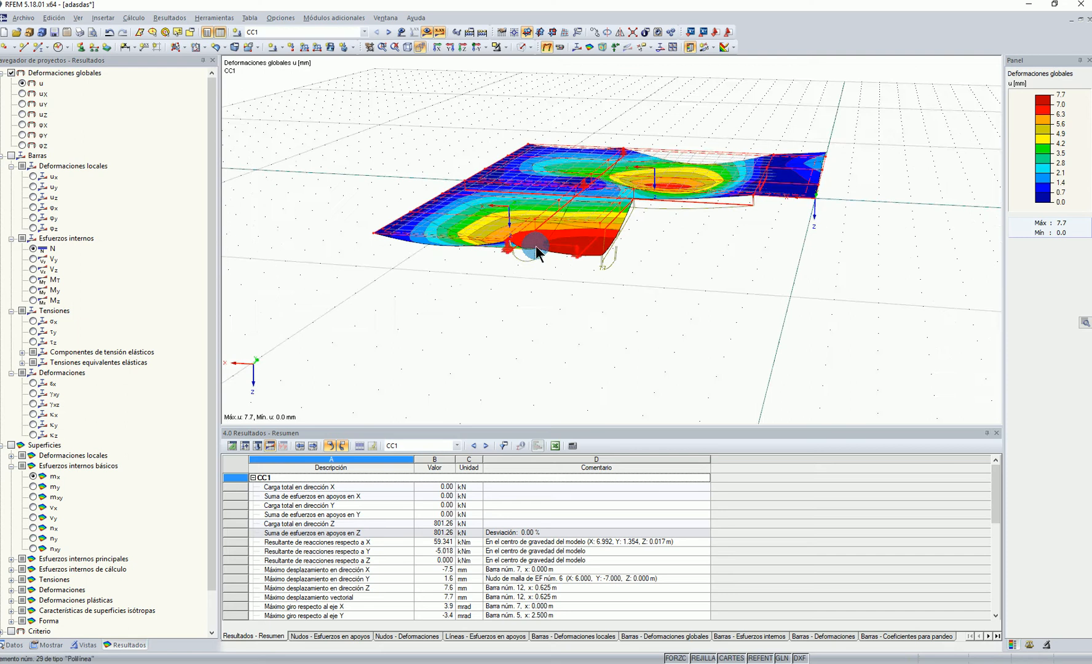
{"action": "right_click", "coordinate": [588, 242]}
{"action": "mouse_move", "coordinate": [633, 275]}
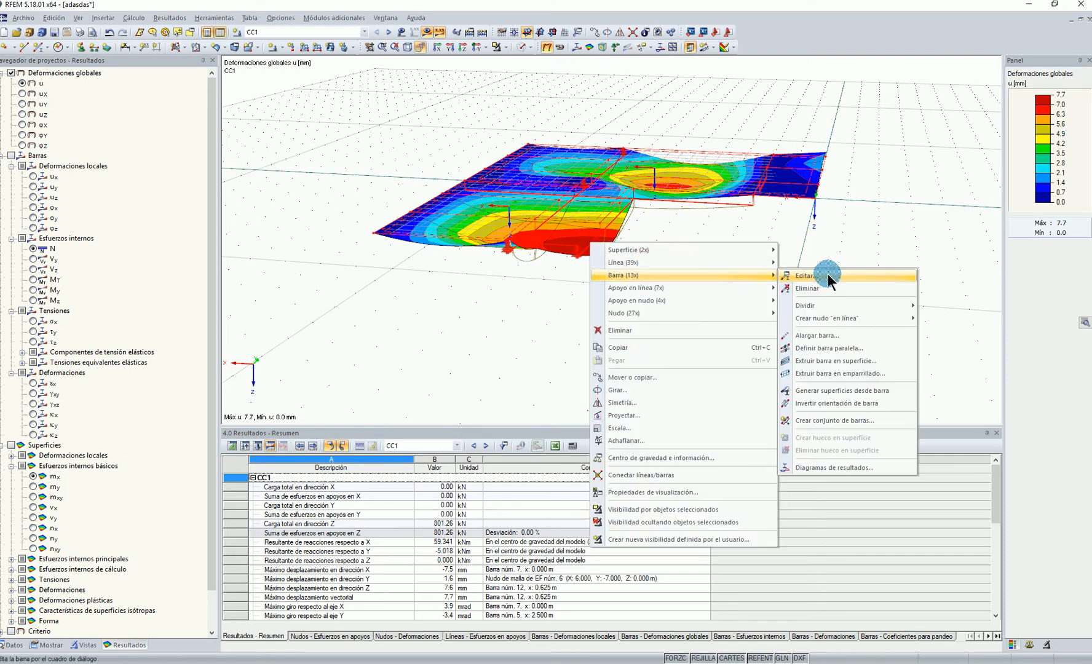
{"action": "left_click", "coordinate": [827, 276]}
{"action": "left_click", "coordinate": [399, 204]}
{"action": "left_click", "coordinate": [416, 258]}
{"action": "left_click", "coordinate": [569, 369]}
{"action": "left_click", "coordinate": [649, 471]}
{"action": "left_click", "coordinate": [898, 243]}
{"action": "left_click", "coordinate": [532, 358]}
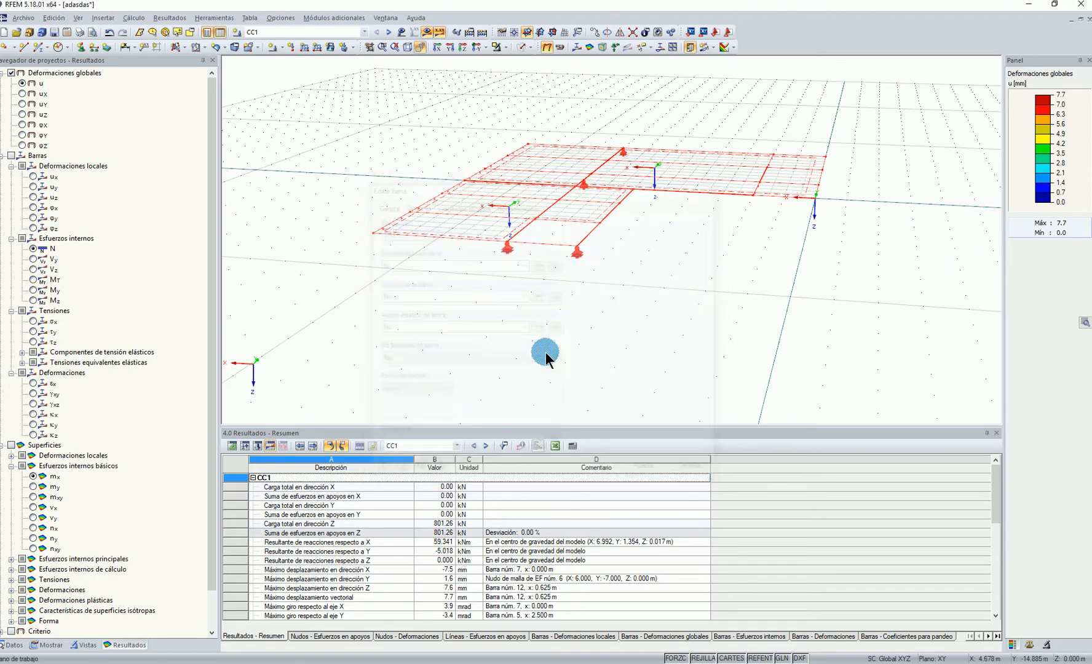
Recalculate load combination CC1 and examine the global deformations u of the slab without member eccentricity
{"action": "left_click", "coordinate": [427, 32]}
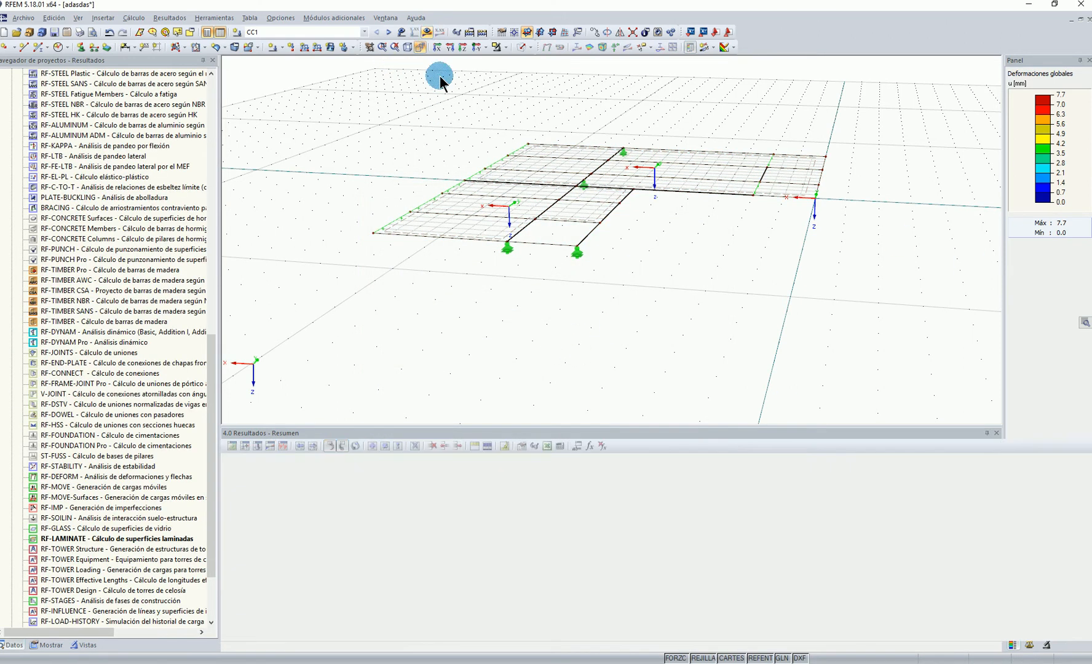
{"action": "left_click", "coordinate": [523, 354]}
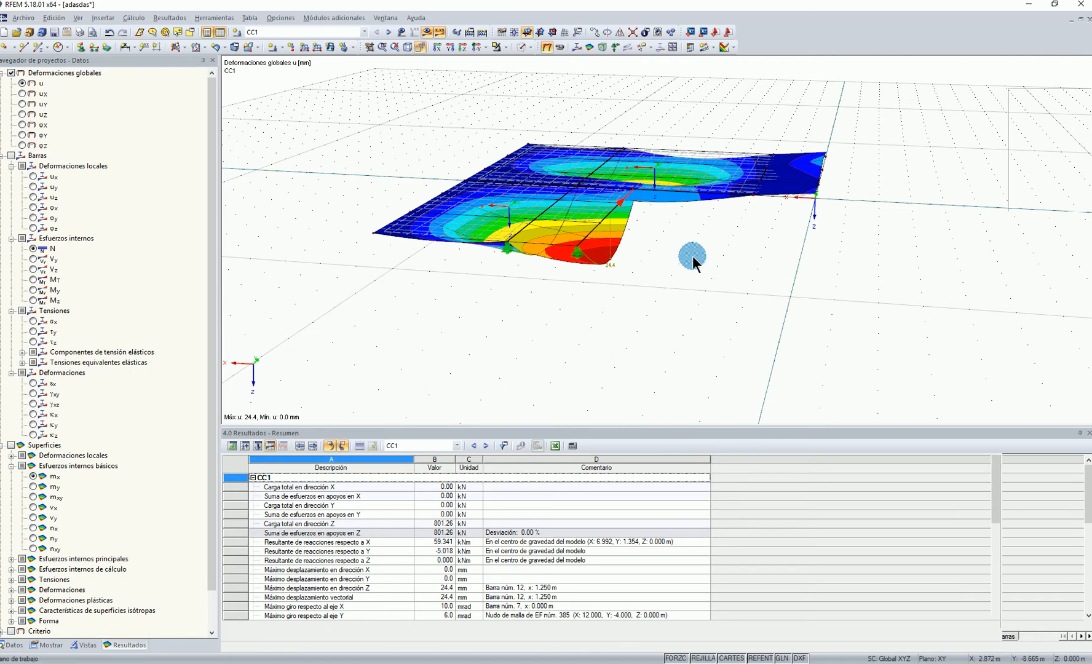
{"action": "left_click", "coordinate": [655, 261]}
{"action": "scroll", "coordinate": [654, 262], "scroll_direction": "up", "scroll_amount": 1}
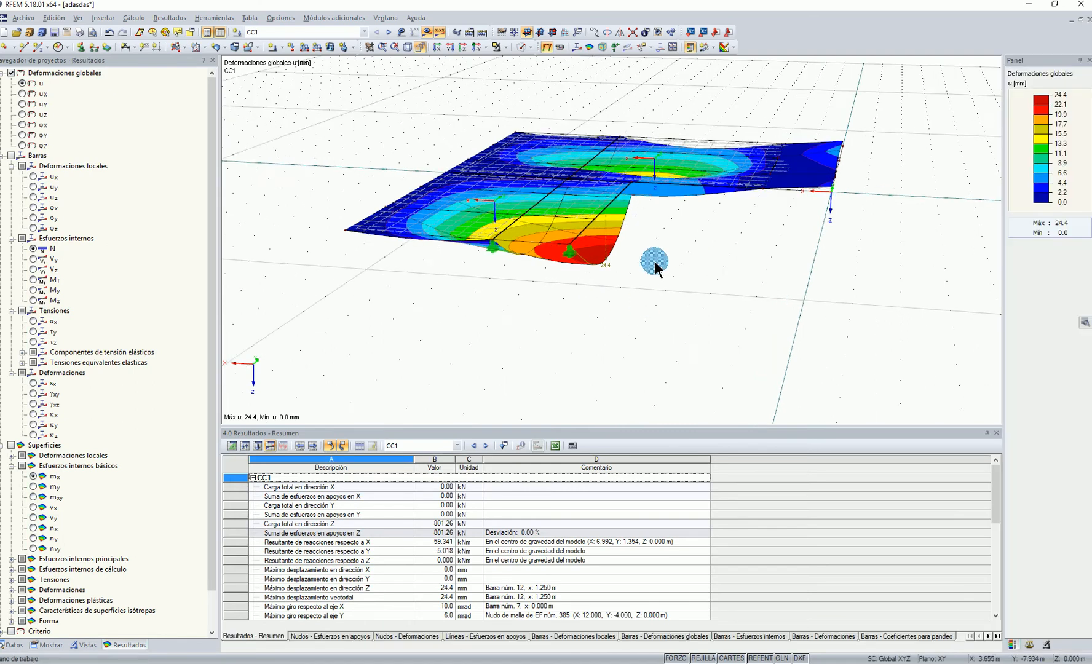
{"action": "scroll", "coordinate": [726, 250], "scroll_direction": "up", "scroll_amount": 1}
{"action": "middle_click_drag", "start_coordinate": [722, 267], "coordinate": [709, 289]}
{"action": "scroll", "coordinate": [729, 286], "scroll_direction": "up", "scroll_amount": 1}
{"action": "scroll", "coordinate": [691, 298], "scroll_direction": "down", "scroll_amount": 2}
Assign eccentricity 1 (MT,S1B) back to members 1-13, accepting the deletion of the results
{"action": "left_click_drag", "start_coordinate": [300, 106], "coordinate": [886, 381]}
{"action": "right_click", "coordinate": [554, 286]}
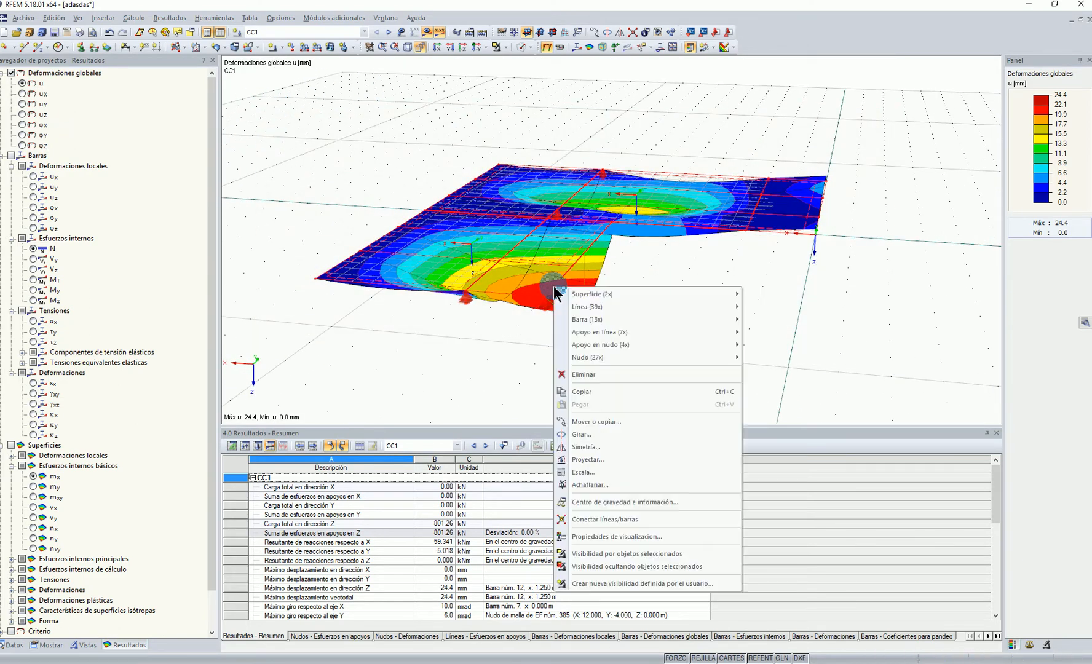
{"action": "mouse_move", "coordinate": [583, 320]}
{"action": "left_click", "coordinate": [789, 319]}
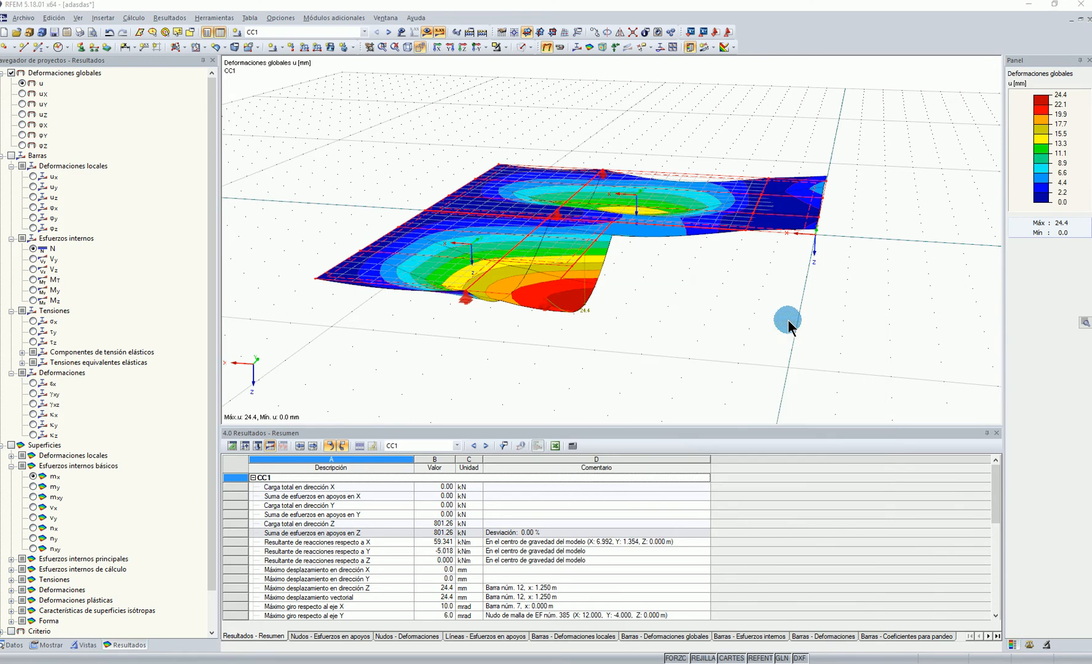
{"action": "left_click", "coordinate": [416, 264]}
{"action": "left_click", "coordinate": [425, 284]}
{"action": "left_click", "coordinate": [660, 473]}
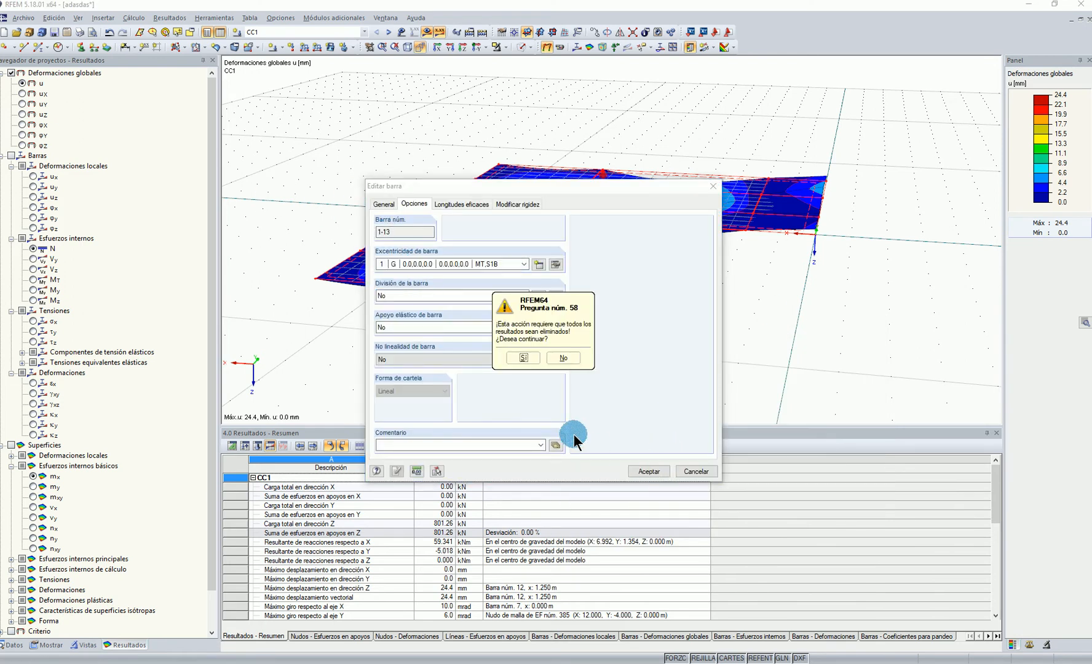
{"action": "left_click", "coordinate": [533, 361]}
Turn on the display of line hinges in the model and inspect their positions on the slab
{"action": "left_click", "coordinate": [440, 169]}
{"action": "scroll", "coordinate": [440, 169], "scroll_direction": "down", "scroll_amount": 2}
{"action": "middle_click_drag", "start_coordinate": [440, 169], "coordinate": [446, 277], "text": "ctrl"}
{"action": "left_click", "coordinate": [47, 645]}
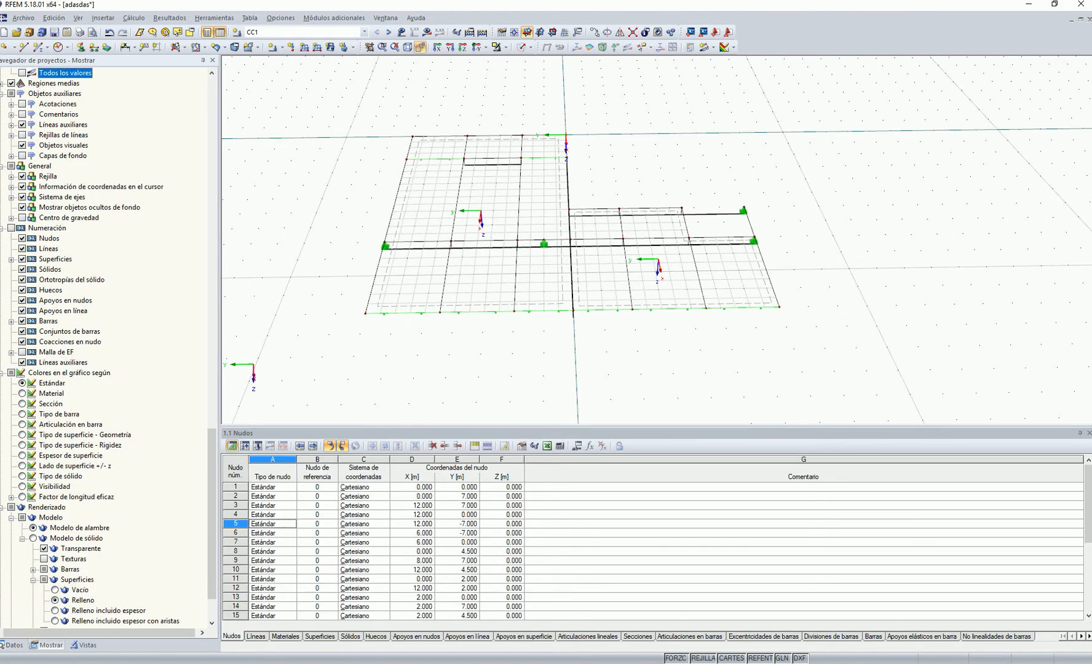
{"action": "scroll", "coordinate": [15, 203], "scroll_direction": "up", "scroll_amount": 20}
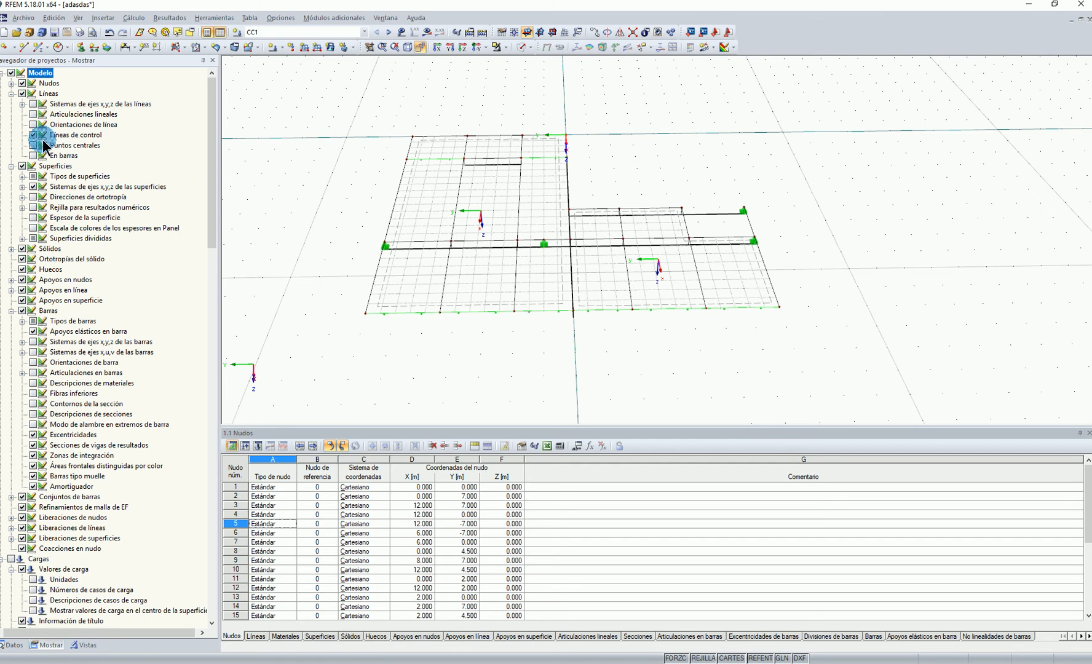
{"action": "left_click", "coordinate": [33, 124]}
{"action": "middle_click_drag", "start_coordinate": [680, 188], "coordinate": [671, 117], "text": "ctrl"}
{"action": "middle_click_drag", "start_coordinate": [524, 89], "coordinate": [573, 178], "text": "ctrl"}
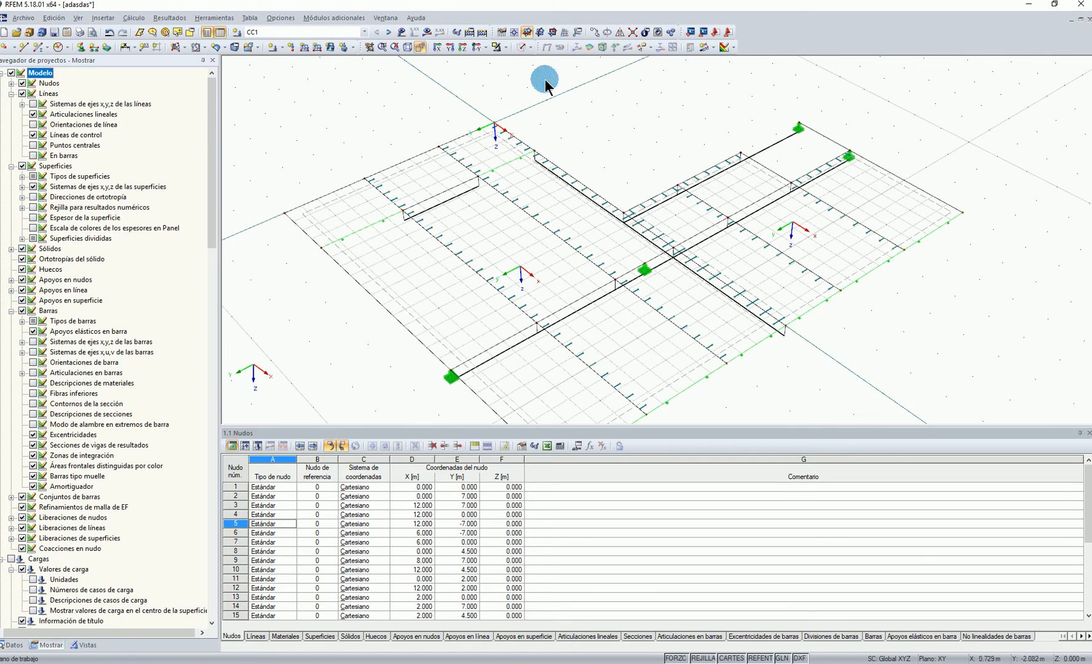
Recalculate load combination CC1 and examine the global deformations u around the line hinges
{"action": "left_click", "coordinate": [429, 34]}
{"action": "left_click", "coordinate": [523, 354]}
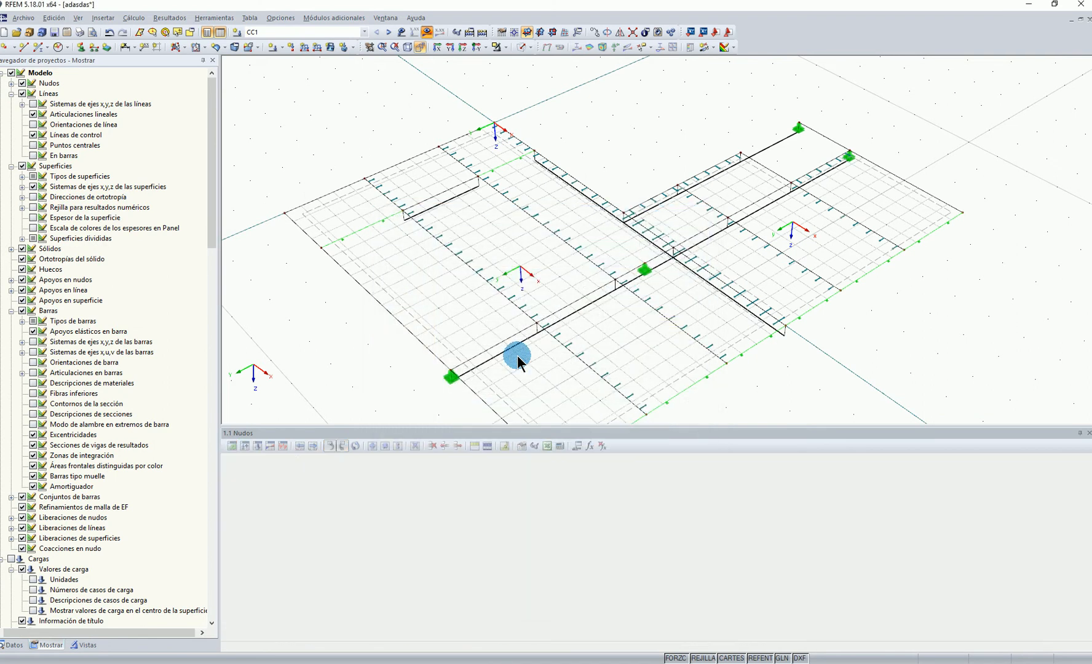
{"action": "scroll", "coordinate": [649, 220], "scroll_direction": "up", "scroll_amount": 4}
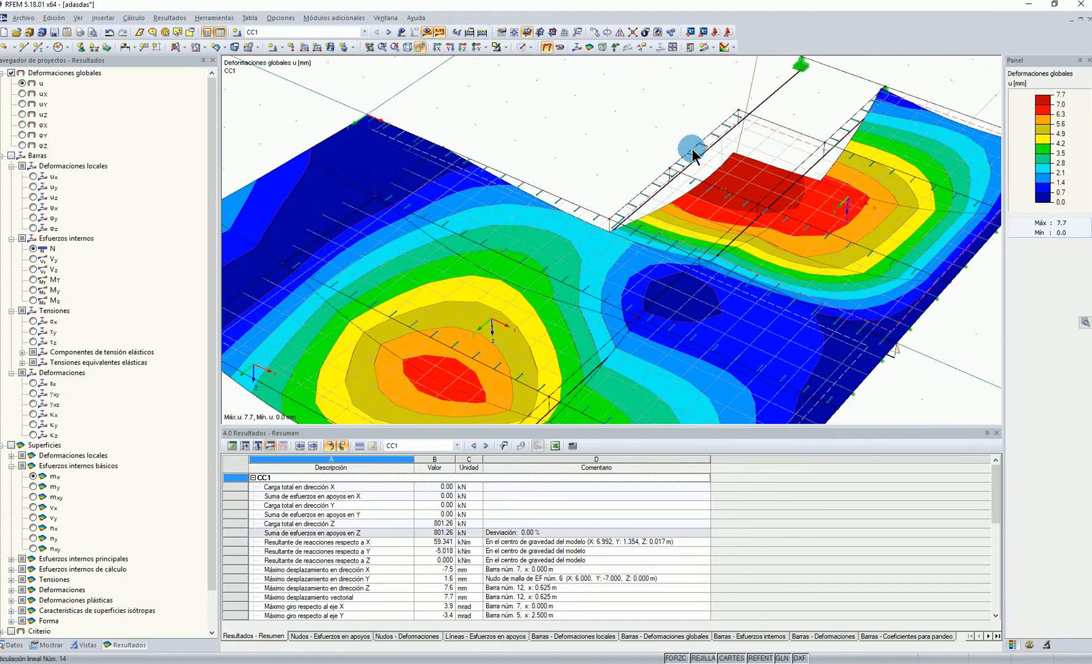
{"action": "left_click", "coordinate": [32, 646]}
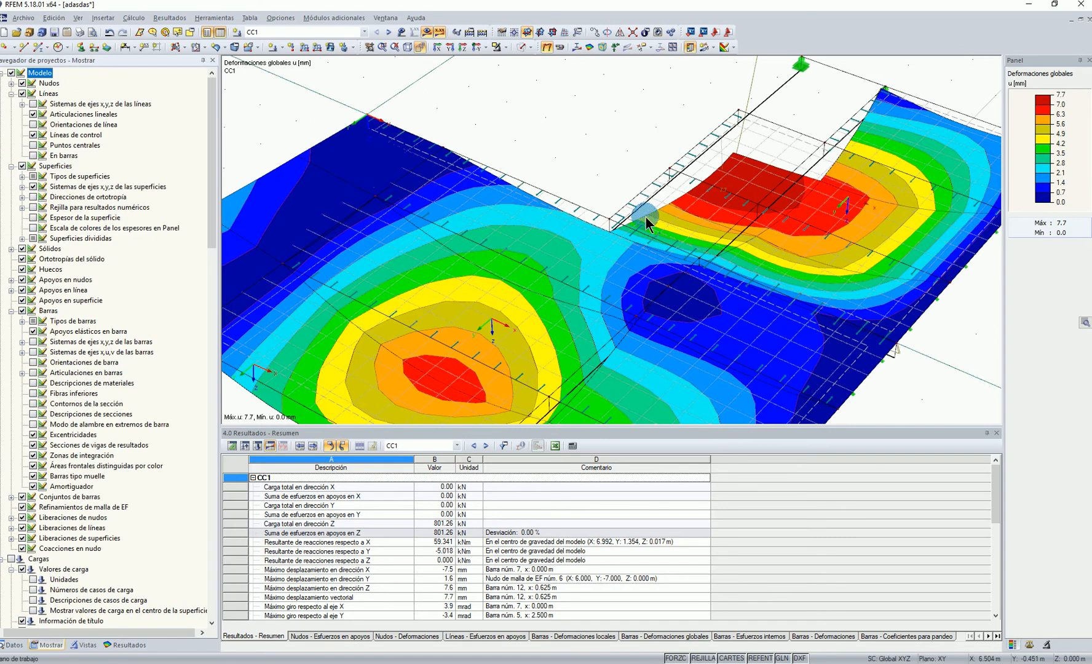
{"action": "middle_click_drag", "start_coordinate": [672, 205], "coordinate": [668, 262], "text": "ctrl"}
{"action": "middle_click_drag", "start_coordinate": [975, 226], "coordinate": [369, 251], "text": "ctrl"}
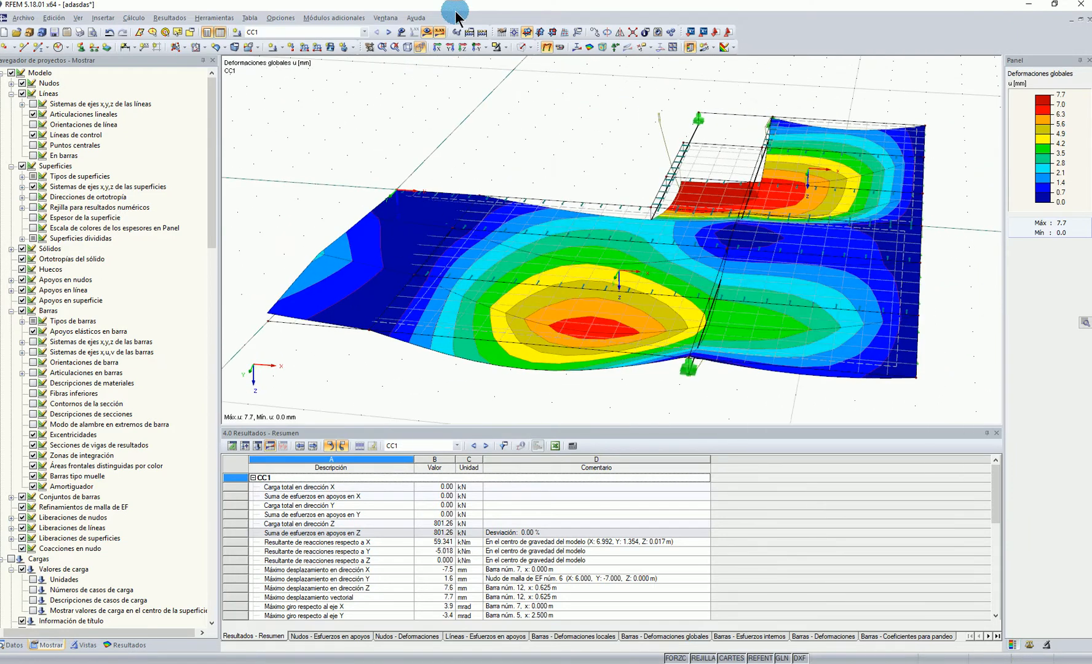
Hide the results and give the work plane's snap grid a finer spacing
{"action": "left_click", "coordinate": [426, 32]}
{"action": "middle_click_drag", "start_coordinate": [771, 166], "coordinate": [610, 333], "text": "ctrl"}
{"action": "scroll", "coordinate": [400, 178], "scroll_direction": "down", "scroll_amount": 2}
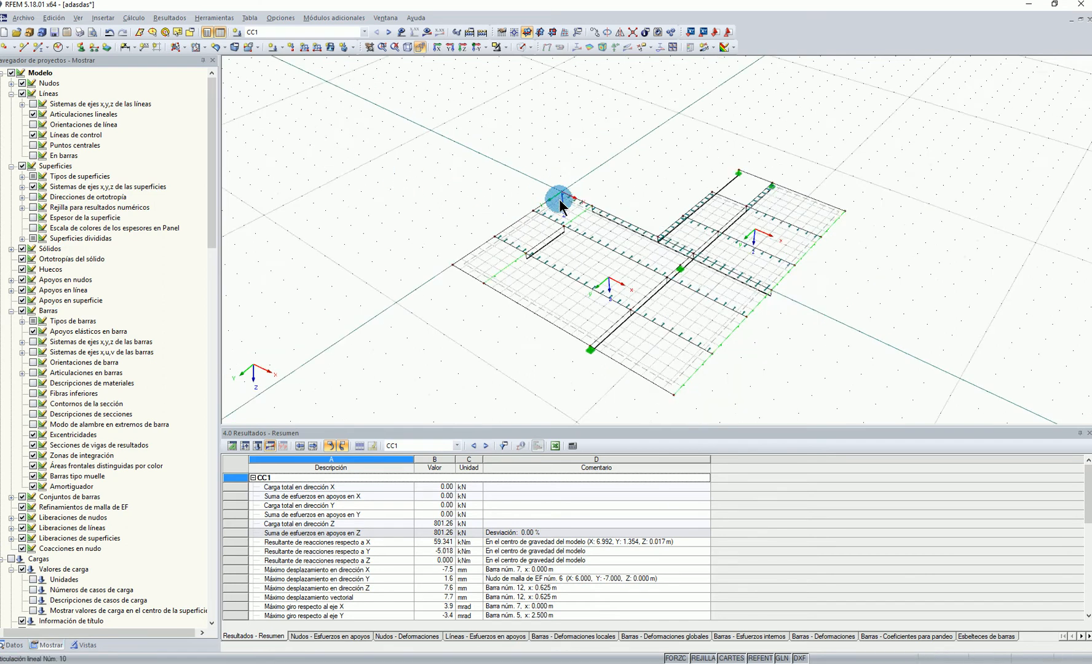
{"action": "middle_click_drag", "start_coordinate": [546, 193], "coordinate": [510, 231], "text": "ctrl"}
{"action": "right_click", "coordinate": [707, 659]}
{"action": "left_click", "coordinate": [744, 634]}
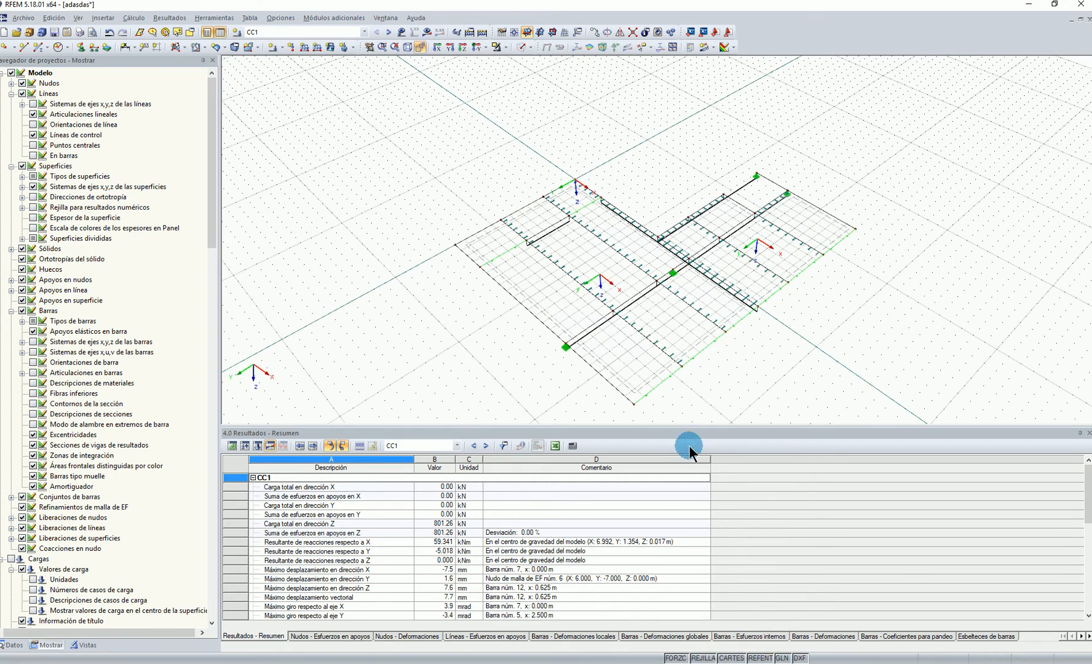
Start a new surface section by plane, picking its edge points at X -0.5, Y 6 m and X 12.5, Y 6 m
{"action": "scroll", "coordinate": [494, 229], "scroll_direction": "up", "scroll_amount": 1}
{"action": "middle_click_drag", "start_coordinate": [448, 184], "coordinate": [469, 135]}
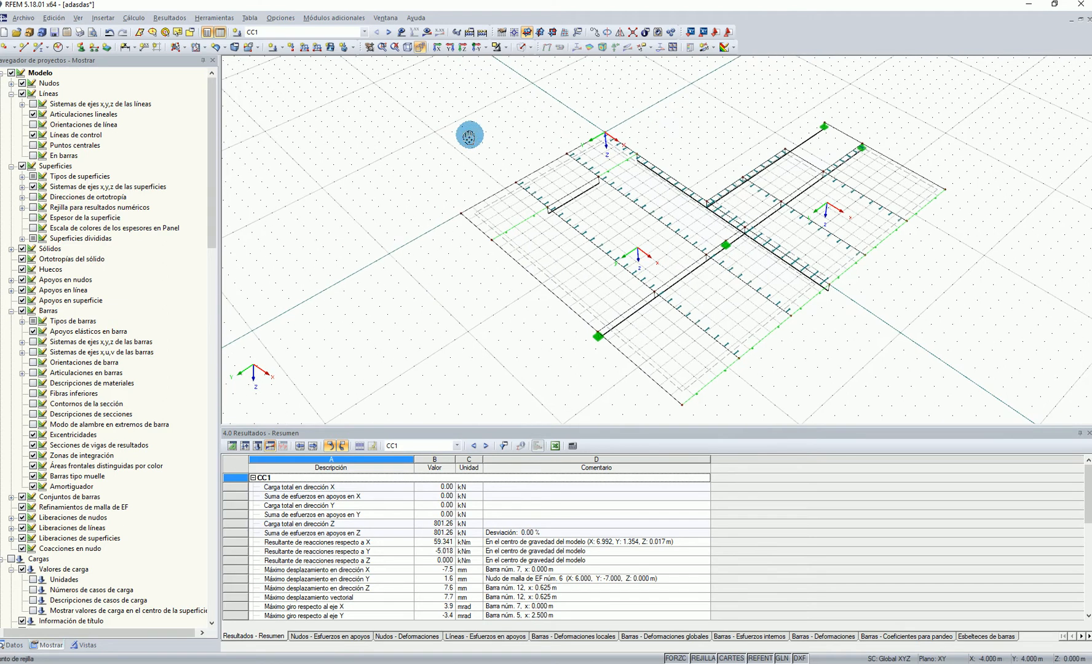
{"action": "left_click", "coordinate": [12, 646]}
{"action": "scroll", "coordinate": [95, 289], "scroll_direction": "up", "scroll_amount": 15}
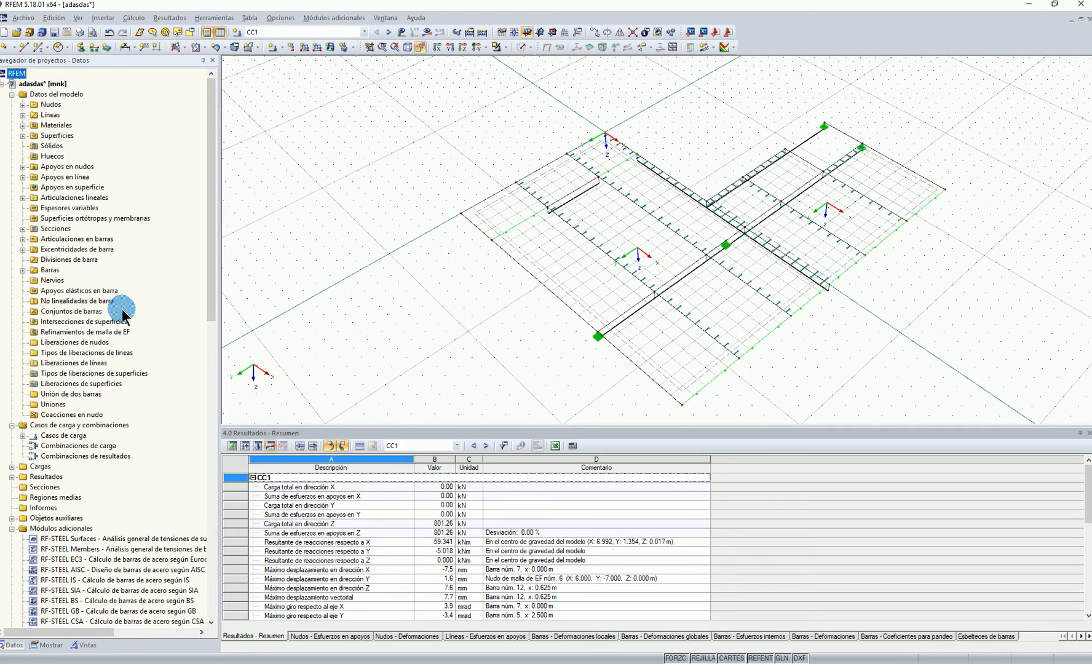
{"action": "right_click", "coordinate": [39, 495]}
{"action": "left_click", "coordinate": [126, 490]}
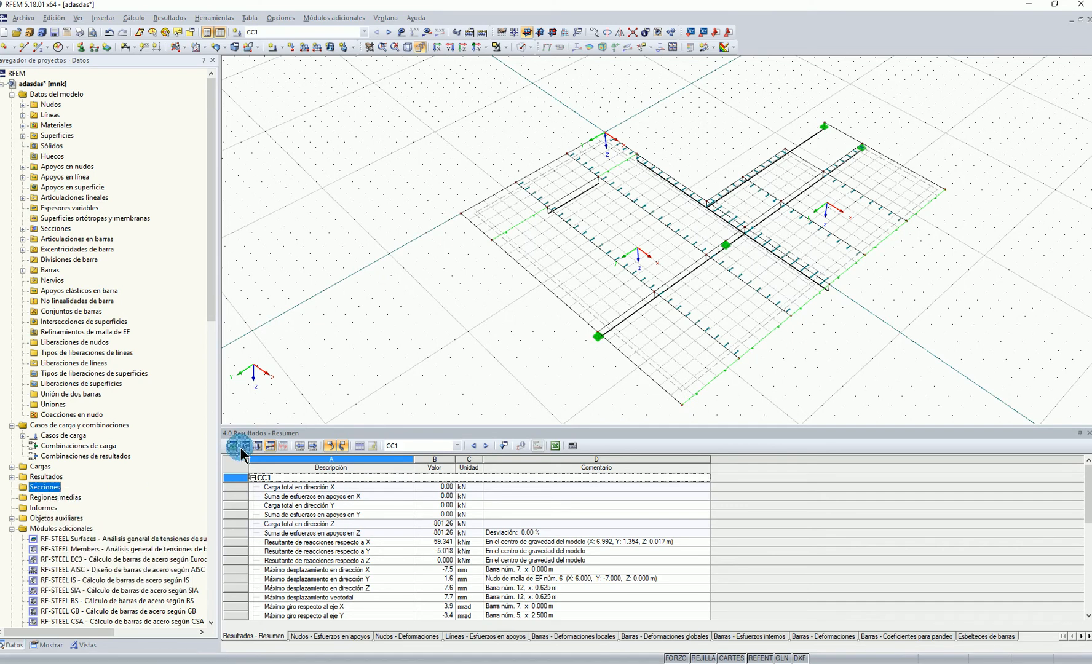
{"action": "left_click", "coordinate": [566, 299]}
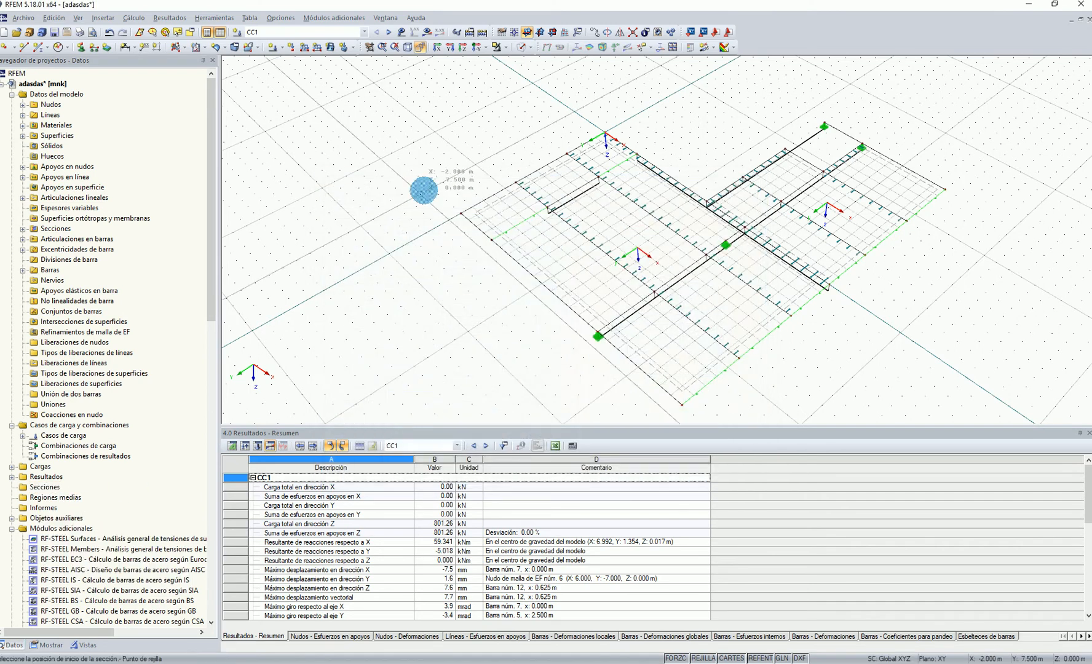
{"action": "left_click", "coordinate": [474, 198]}
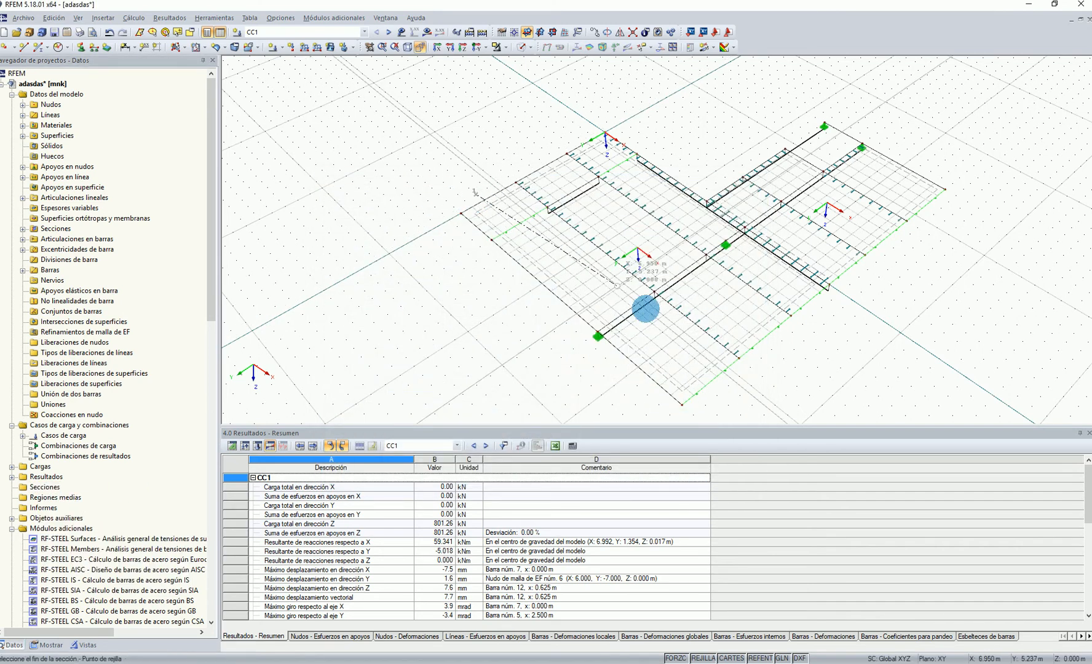
{"action": "left_click", "coordinate": [719, 396]}
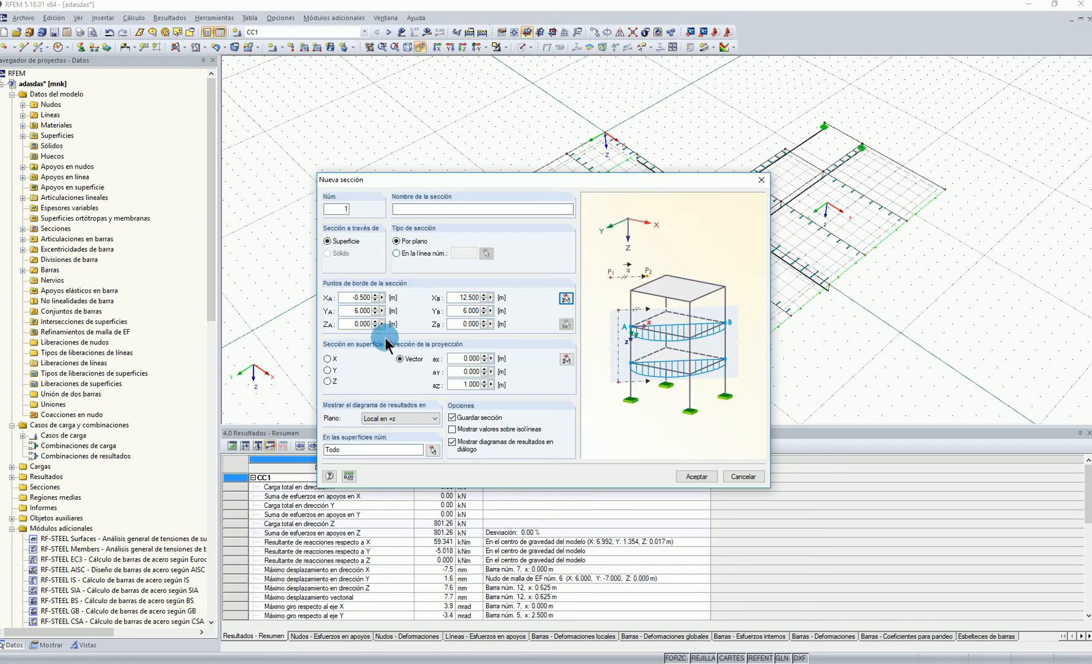
Create the section as s1 on surface 1 with projection direction Z, and view its result diagrams
{"action": "left_click", "coordinate": [428, 449]}
{"action": "left_click", "coordinate": [711, 372]}
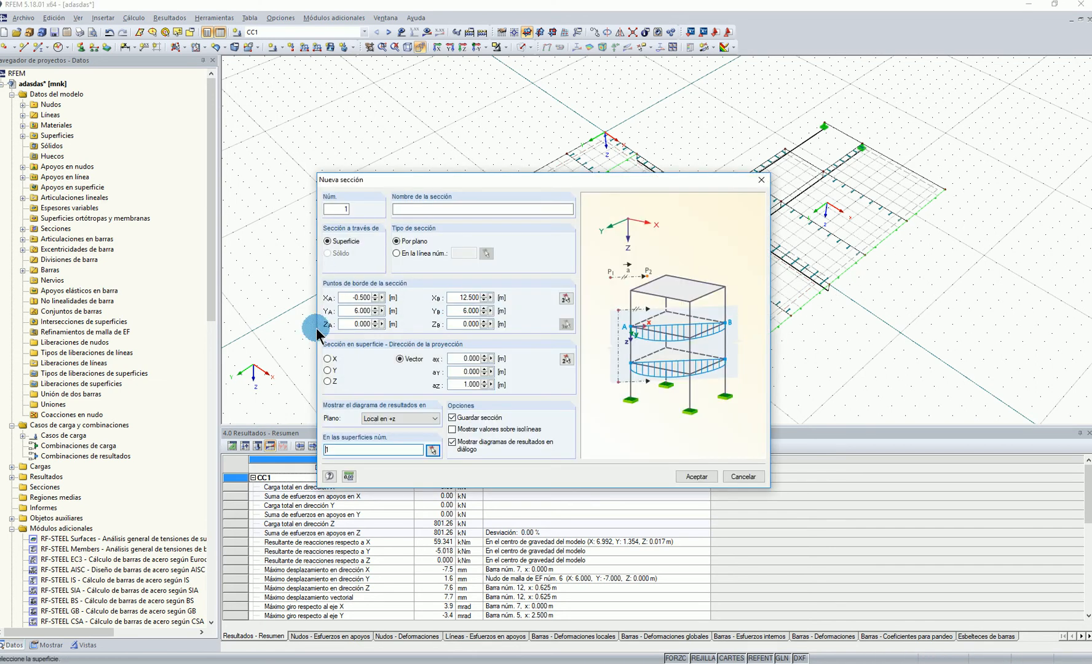
{"action": "left_click", "coordinate": [330, 382]}
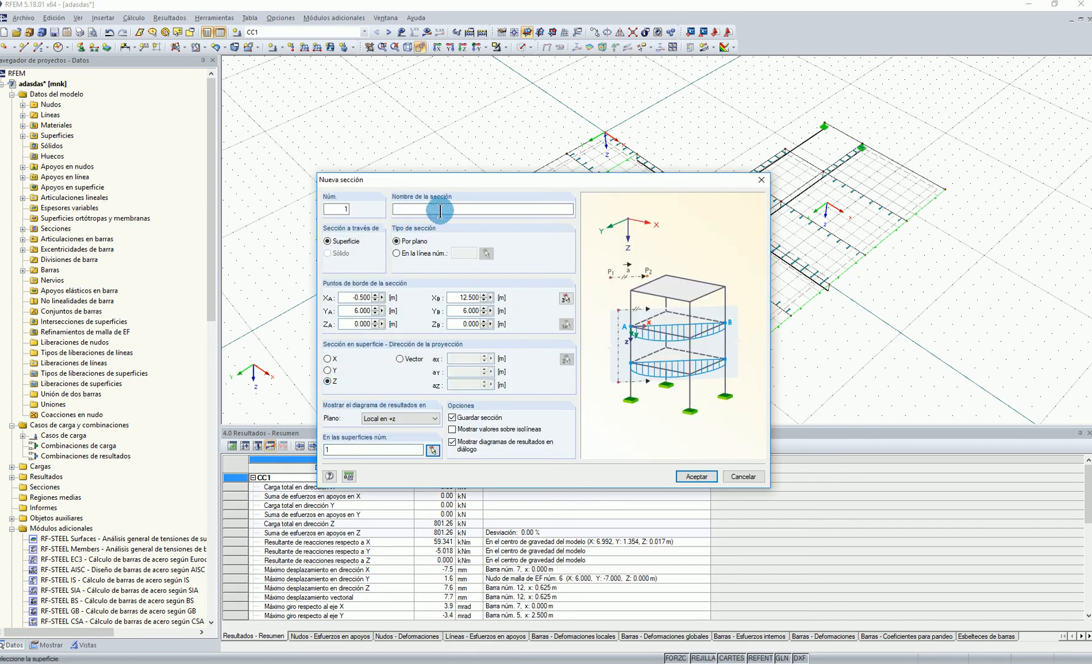
{"action": "left_click", "coordinate": [697, 477]}
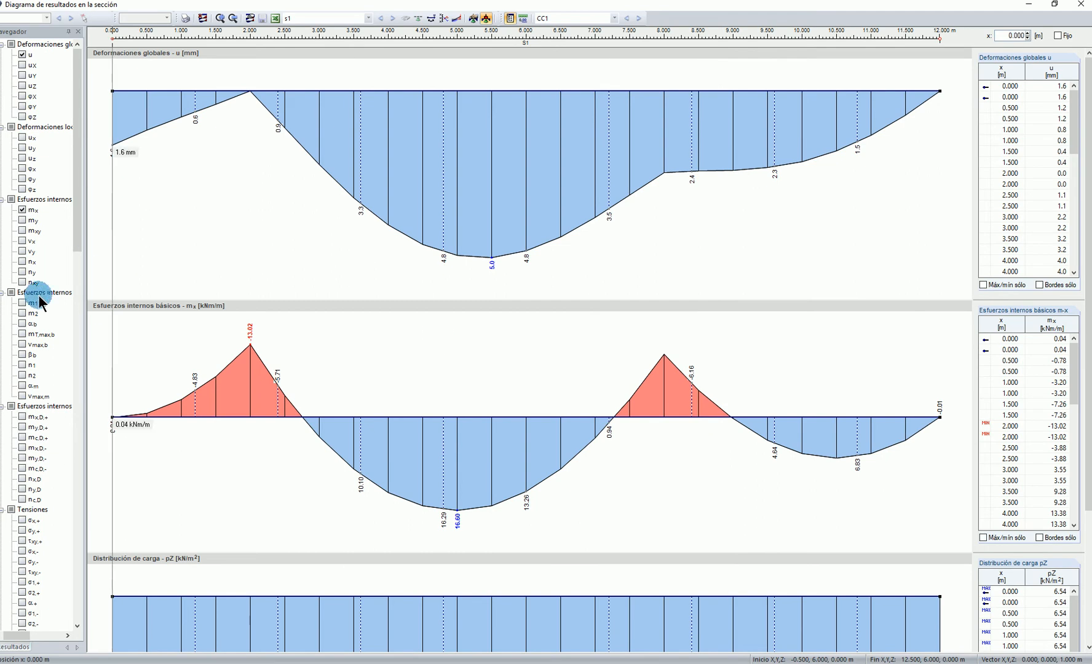
{"action": "left_click", "coordinate": [1074, 10]}
Show the results again and display the surface bending moments mx together with section s1
{"action": "scroll", "coordinate": [875, 342], "scroll_direction": "up", "scroll_amount": 1}
{"action": "middle_click_drag", "start_coordinate": [873, 346], "coordinate": [873, 312]}
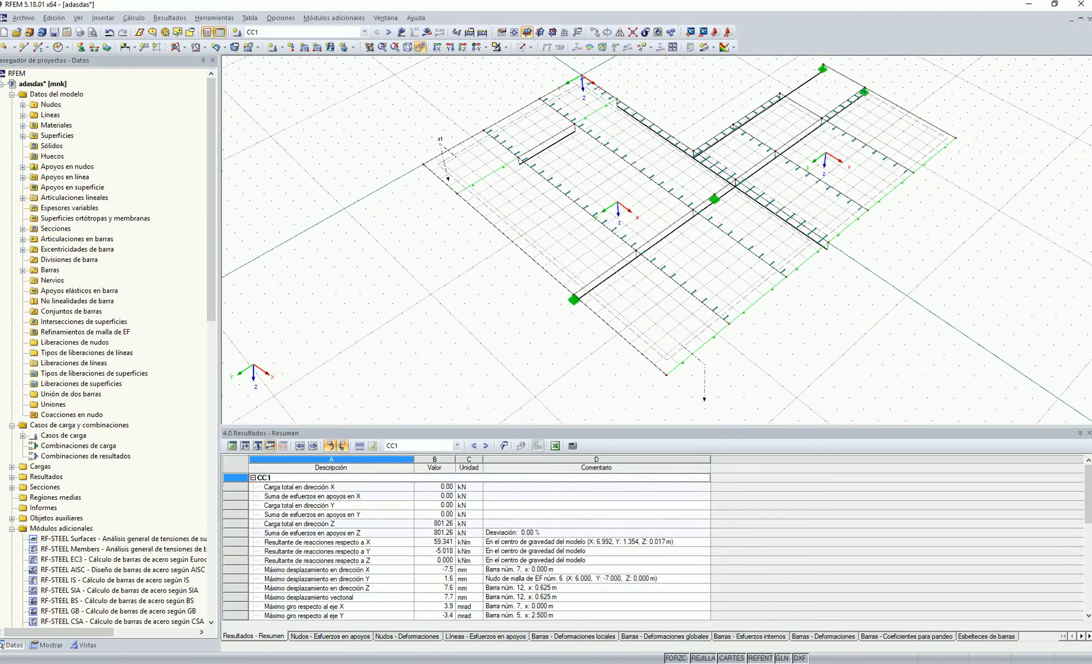
{"action": "left_click", "coordinate": [597, 223]}
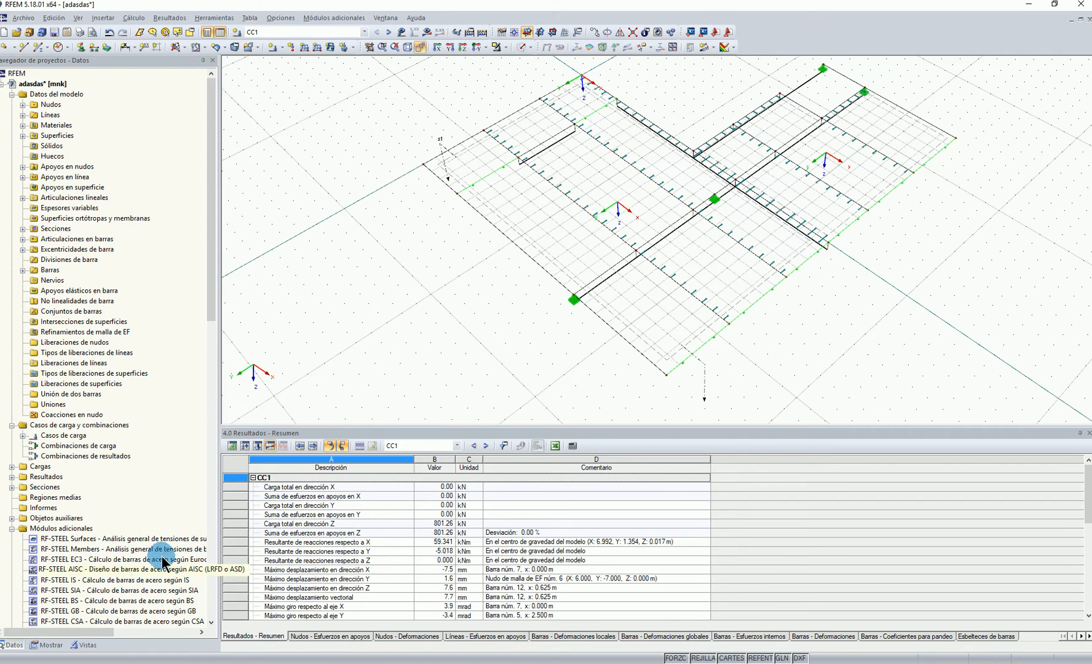
{"action": "left_click", "coordinate": [440, 32]}
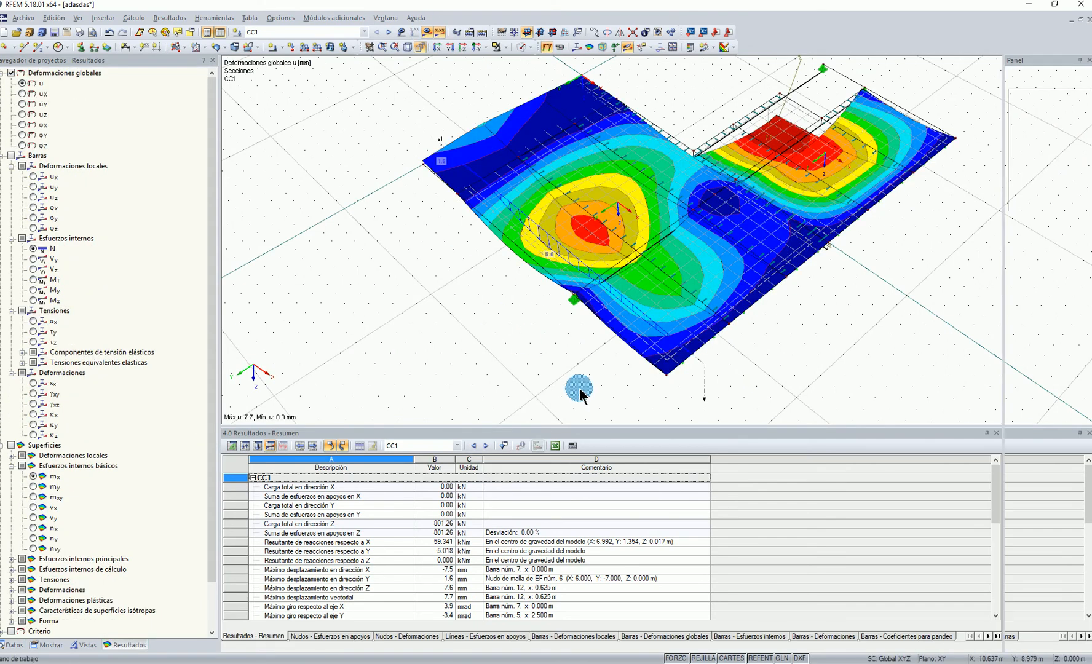
{"action": "left_click", "coordinate": [34, 477]}
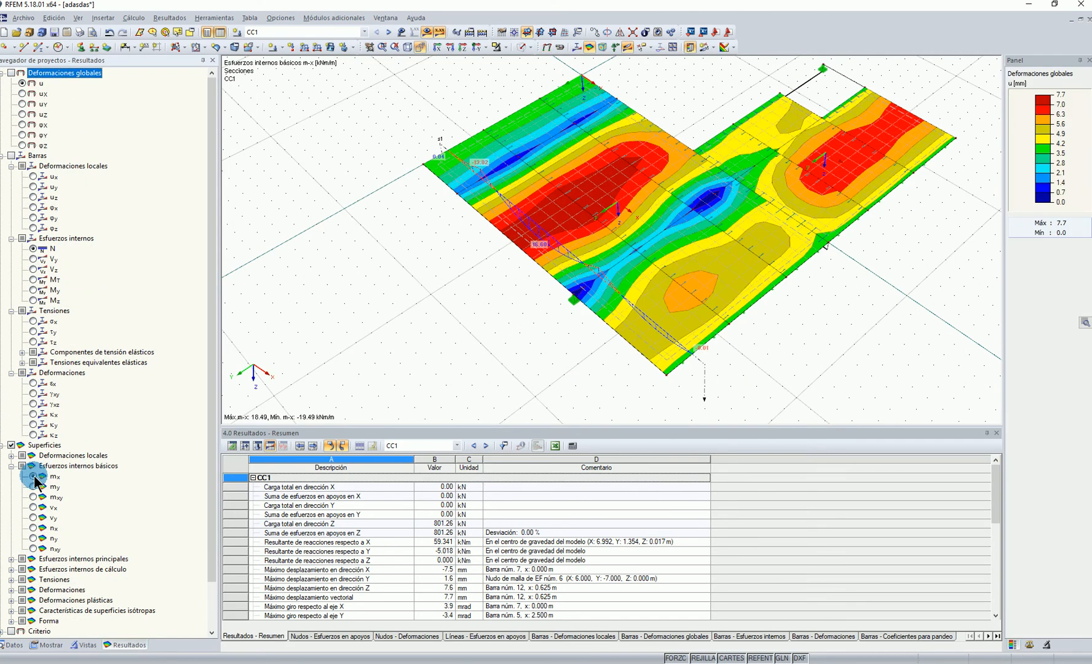
Start a move or copy of section s1 with a displacement along Y
{"action": "scroll", "coordinate": [482, 307], "scroll_direction": "up", "scroll_amount": 2}
{"action": "middle_click_drag", "start_coordinate": [591, 326], "coordinate": [571, 302], "text": "ctrl"}
{"action": "right_click", "coordinate": [574, 301]}
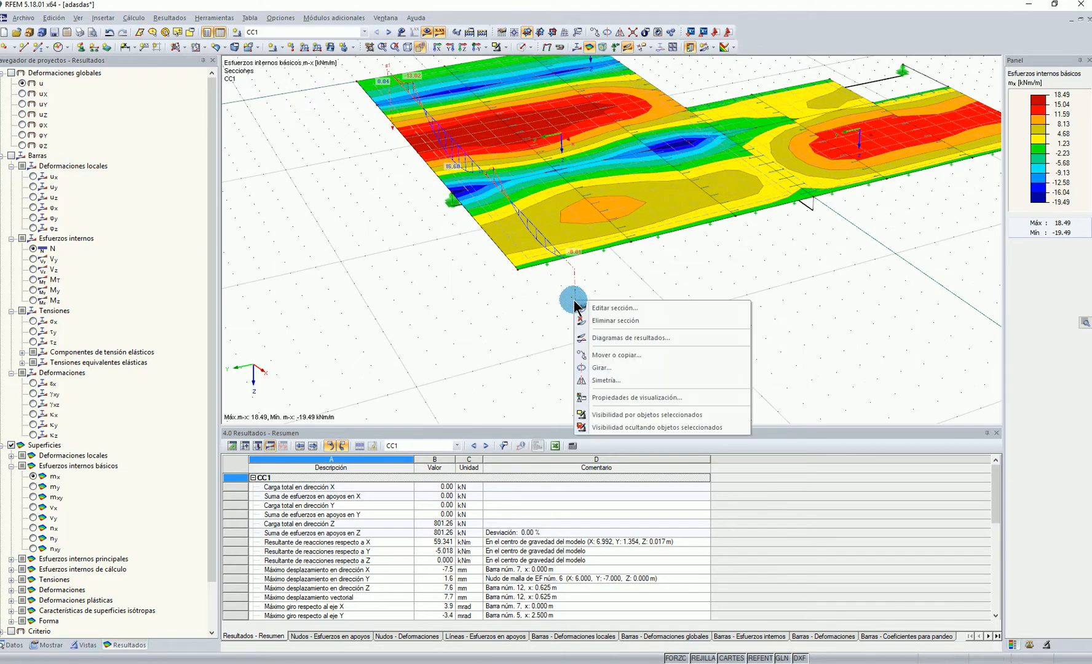
{"action": "left_click", "coordinate": [626, 352]}
{"action": "left_click", "coordinate": [403, 356]}
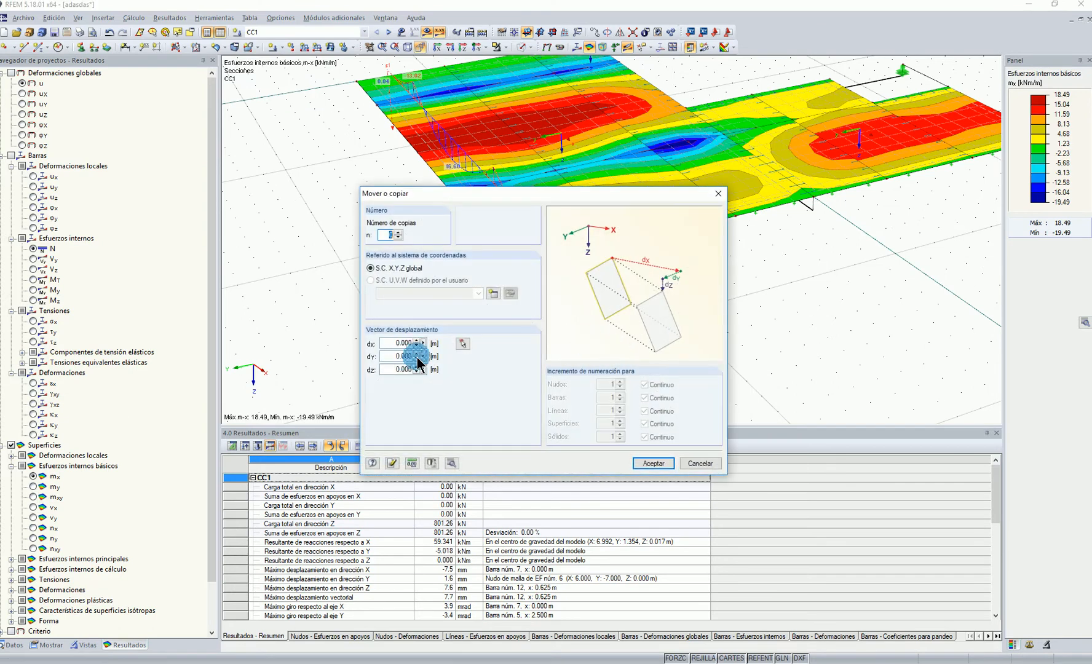
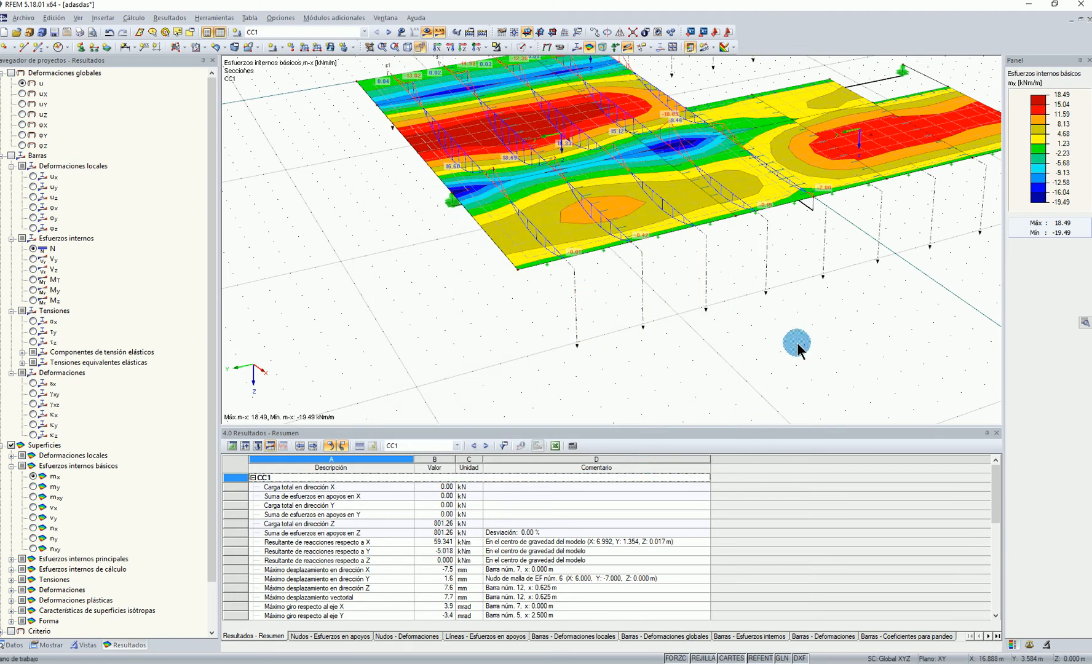
Display the member shear forces Vz together with the section diagrams, and hide the surface results
{"action": "scroll", "coordinate": [796, 340], "scroll_direction": "down", "scroll_amount": 2}
{"action": "middle_click_drag", "start_coordinate": [789, 332], "coordinate": [757, 234], "text": "ctrl"}
{"action": "left_click", "coordinate": [34, 270]}
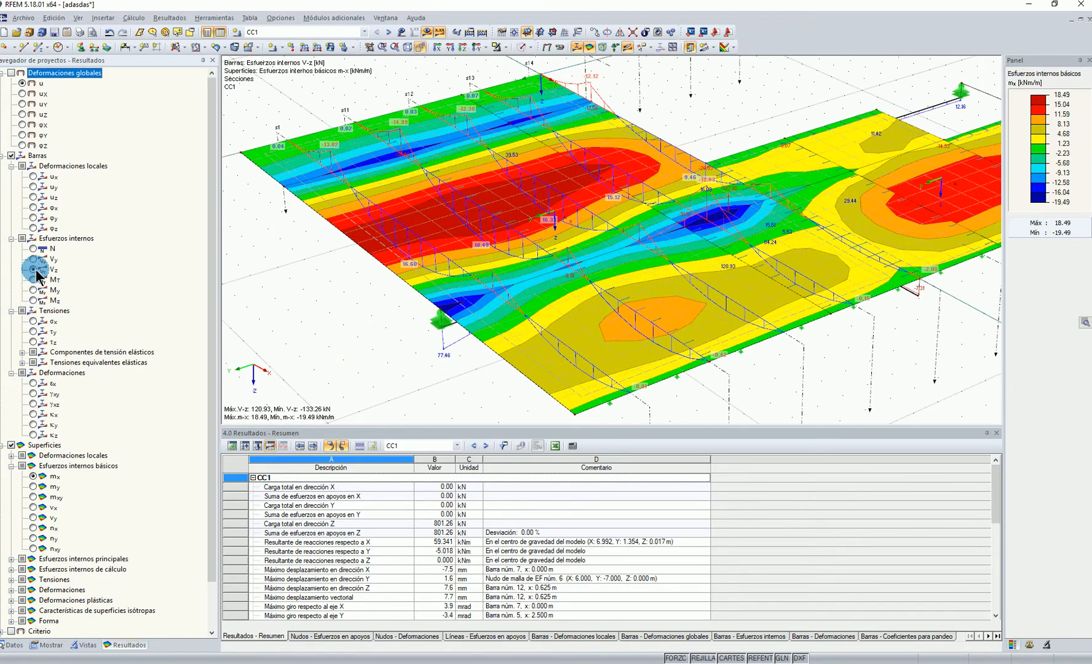
{"action": "left_click", "coordinate": [589, 47]}
{"action": "left_click", "coordinate": [673, 136]}
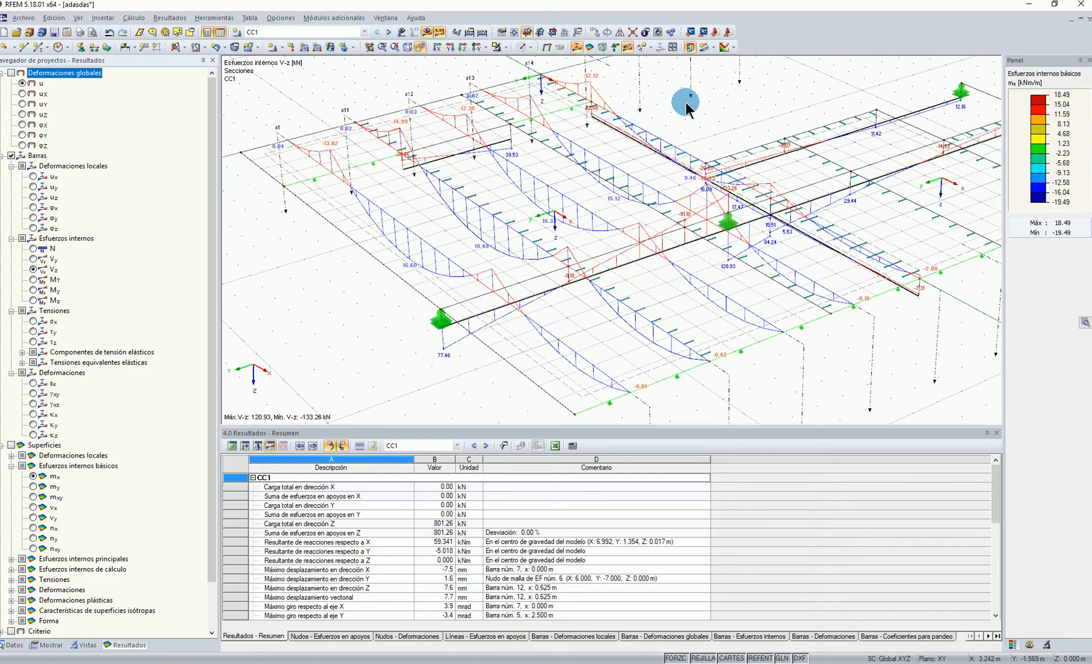
Switch off the display of the FE mesh in the display settings
{"action": "scroll", "coordinate": [686, 102], "scroll_direction": "down", "scroll_amount": 3}
{"action": "left_click", "coordinate": [47, 647]}
{"action": "scroll", "coordinate": [26, 453], "scroll_direction": "down", "scroll_amount": 13}
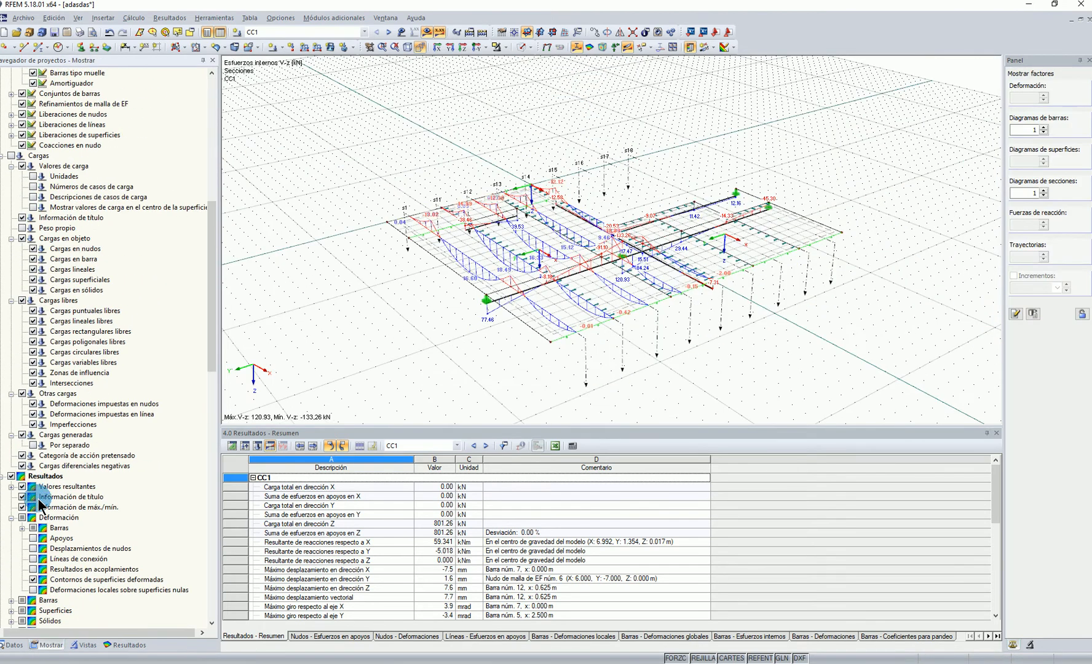
{"action": "scroll", "coordinate": [41, 504], "scroll_direction": "down", "scroll_amount": 7}
{"action": "left_click", "coordinate": [12, 476]}
{"action": "middle_click_drag", "start_coordinate": [668, 290], "coordinate": [641, 198], "text": "ctrl"}
{"action": "scroll", "coordinate": [619, 193], "scroll_direction": "up", "scroll_amount": 1}
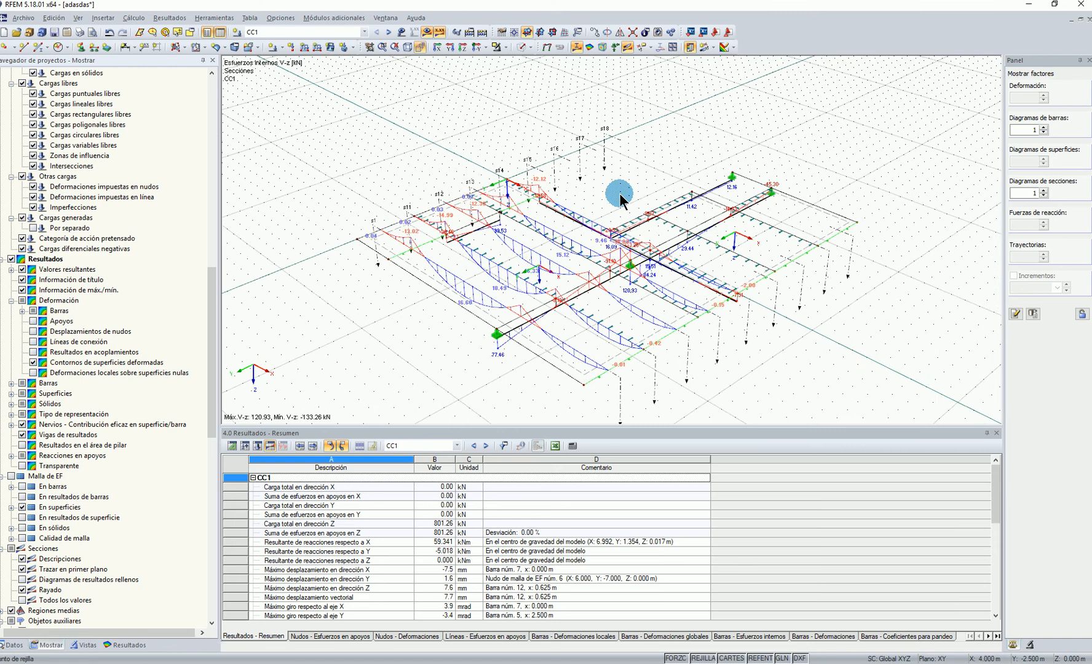
Check the member shear forces Vz once more and hide the member results, leaving only the section diagrams
{"action": "left_click", "coordinate": [578, 48]}
{"action": "middle_click_drag", "start_coordinate": [654, 155], "coordinate": [672, 175], "text": "ctrl"}
{"action": "left_click", "coordinate": [126, 645]}
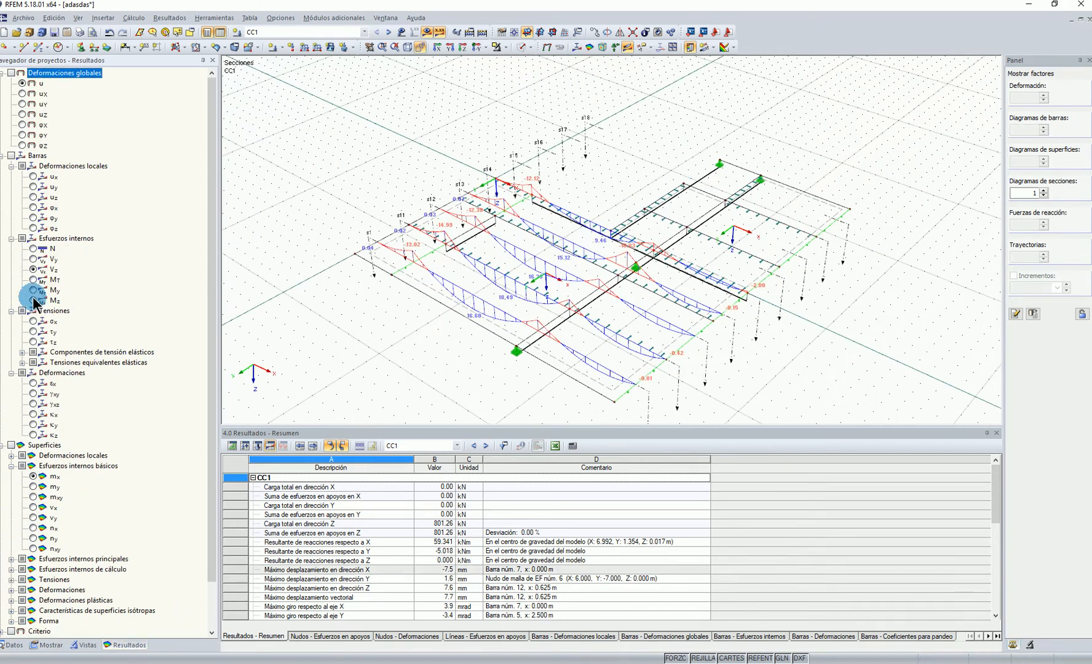
{"action": "left_click", "coordinate": [34, 271]}
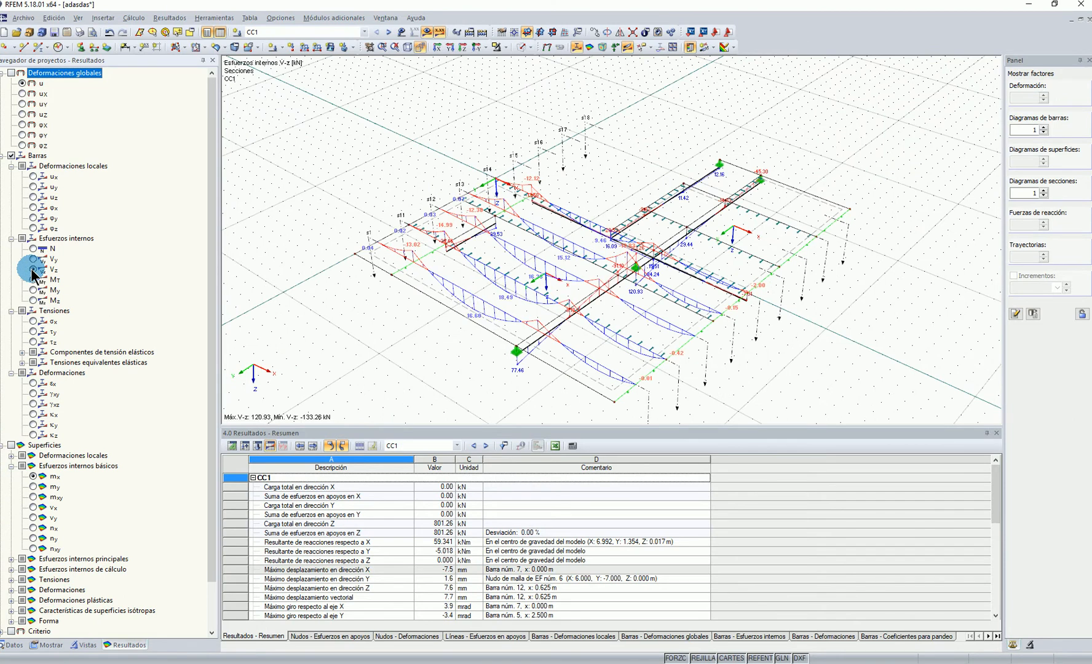
{"action": "left_click", "coordinate": [577, 48]}
Display the surface shear forces vy and vx, and hide the surface contours to view vx along the sections
{"action": "left_click", "coordinate": [15, 553]}
{"action": "left_click", "coordinate": [32, 517]}
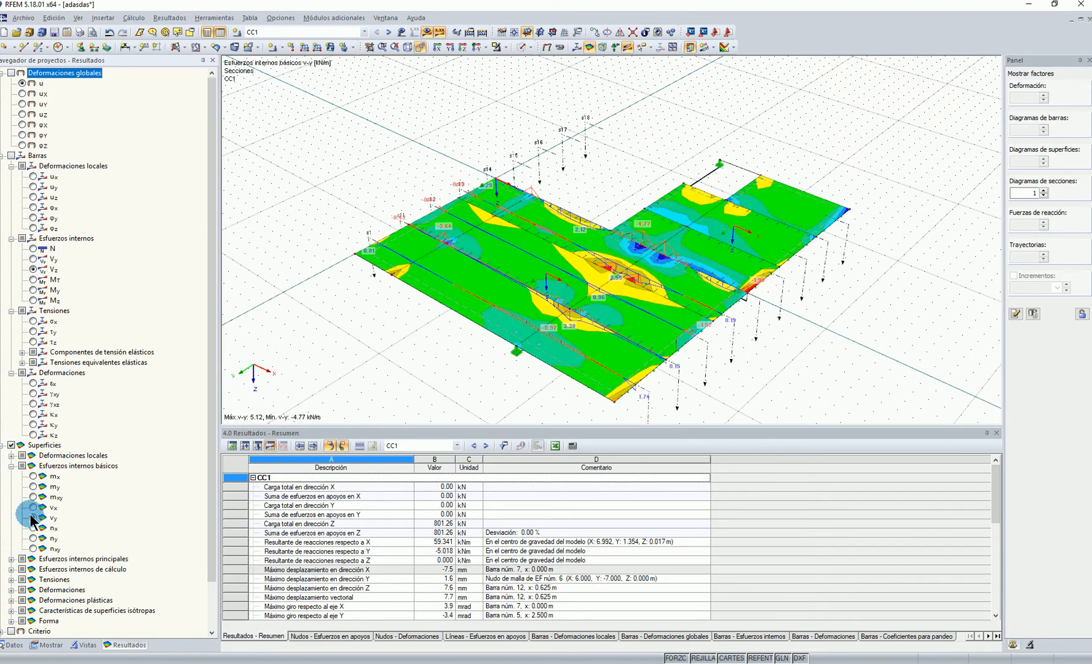
{"action": "left_click", "coordinate": [32, 508]}
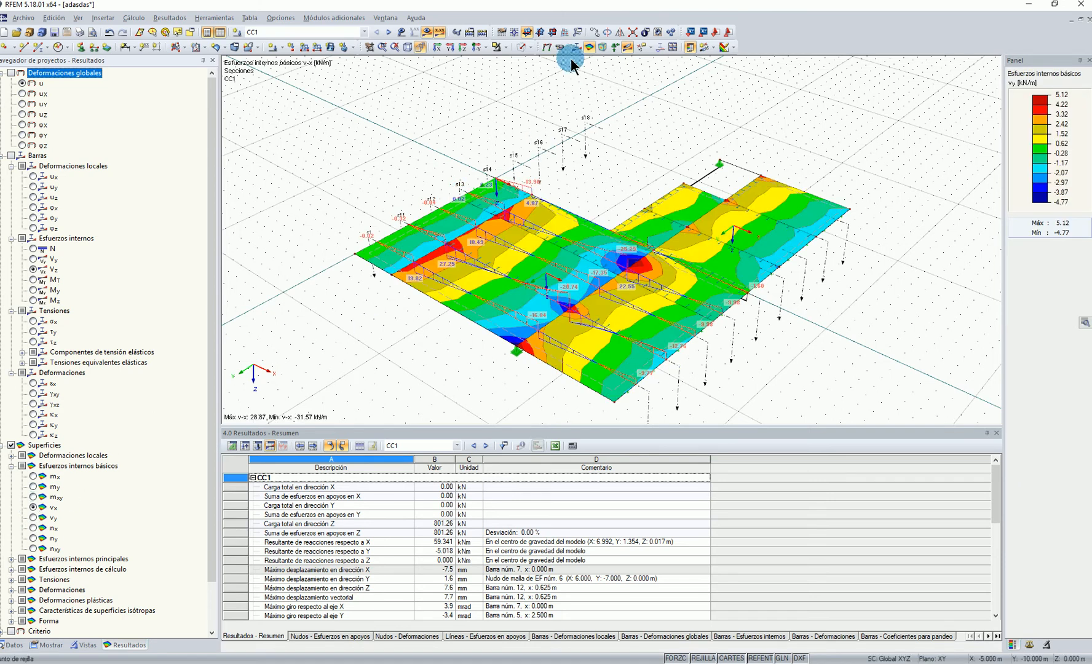
{"action": "left_click", "coordinate": [589, 48]}
{"action": "scroll", "coordinate": [672, 172], "scroll_direction": "down", "scroll_amount": 2}
{"action": "middle_click_drag", "start_coordinate": [672, 178], "coordinate": [609, 171], "text": "ctrl"}
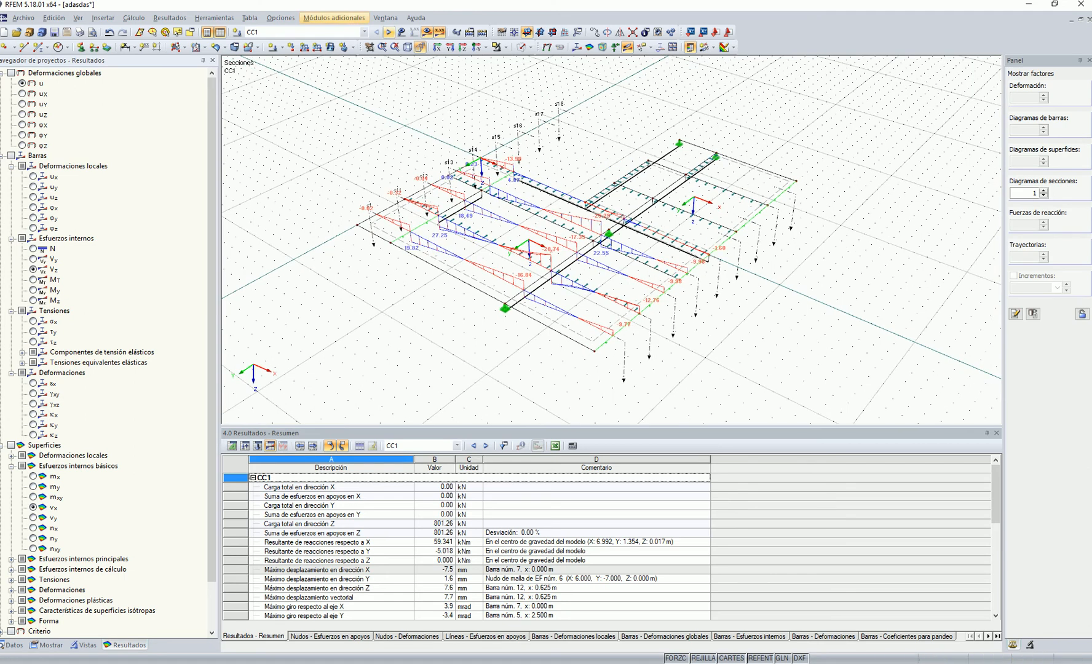
{"action": "left_click", "coordinate": [379, 20]}
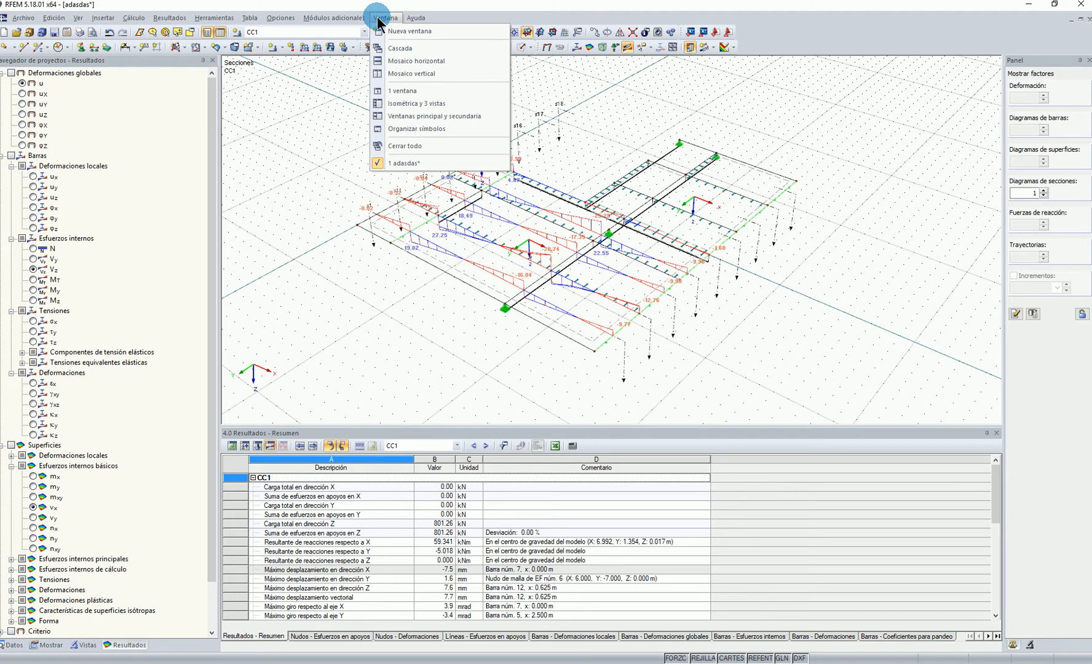
{"action": "left_click", "coordinate": [311, 273]}
{"action": "scroll", "coordinate": [668, 278], "scroll_direction": "up", "scroll_amount": 7}
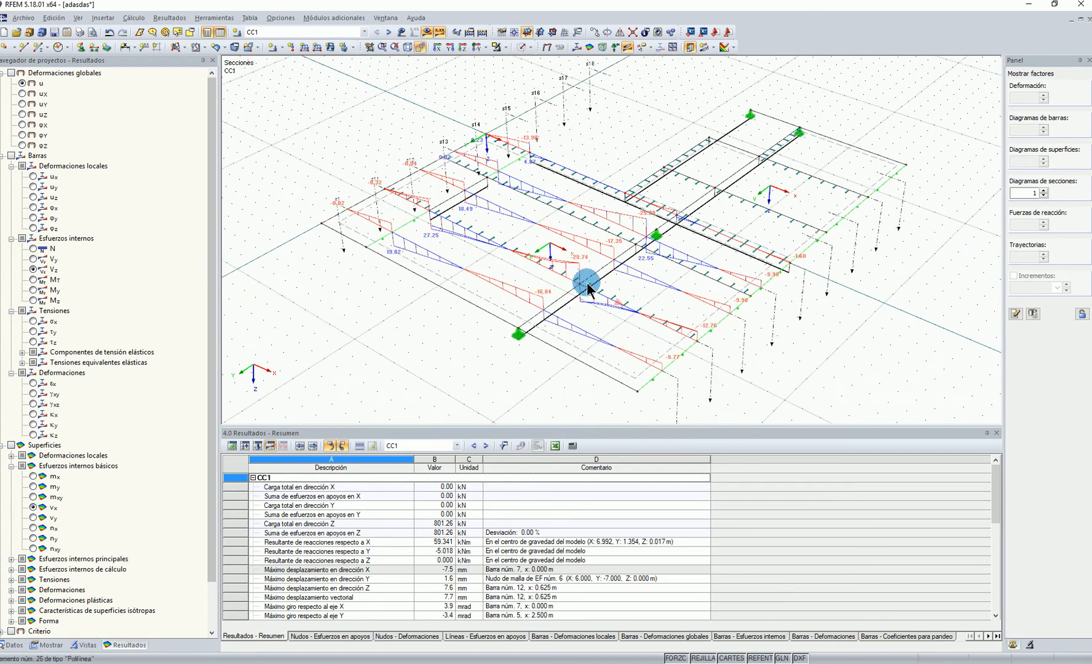
{"action": "scroll", "coordinate": [563, 292], "scroll_direction": "down", "scroll_amount": 5}
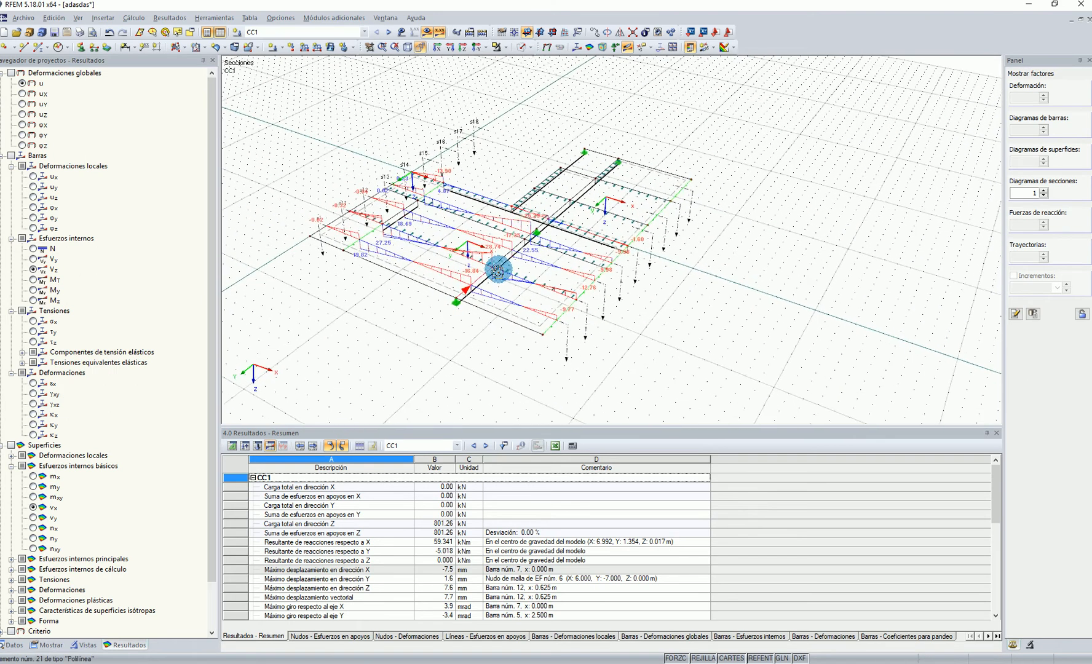
{"action": "middle_click_drag", "start_coordinate": [575, 248], "coordinate": [532, 259], "text": "ctrl"}
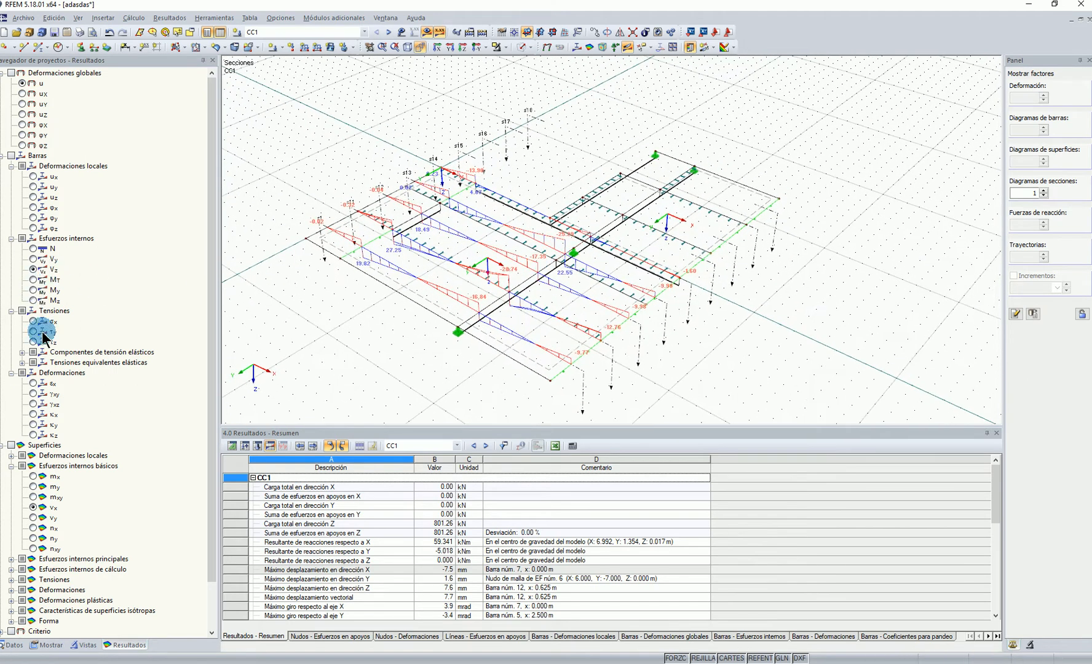
Compare the moments mx with the shear forces vx along the sections, hiding the surface contours each time
{"action": "left_click", "coordinate": [34, 477]}
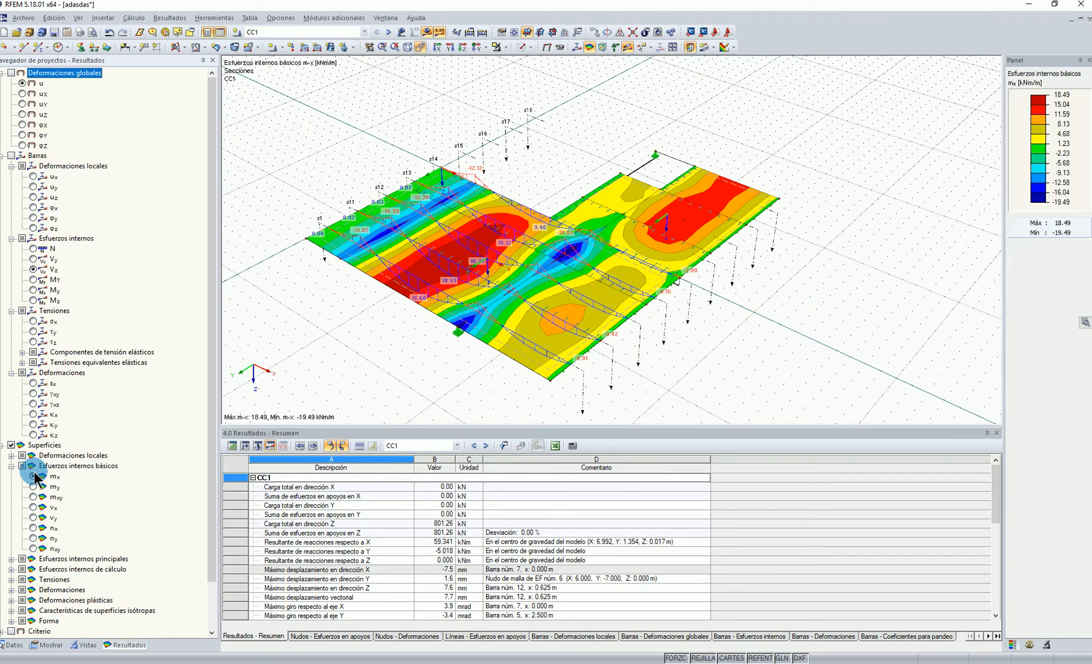
{"action": "left_click", "coordinate": [589, 47]}
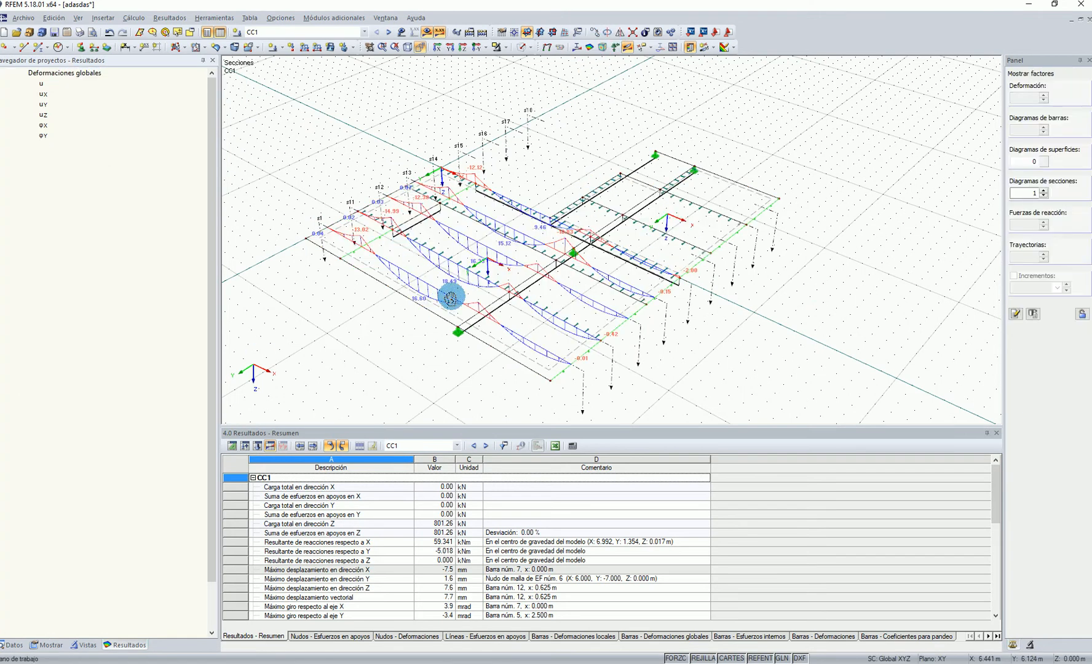
{"action": "middle_click_drag", "start_coordinate": [445, 296], "coordinate": [469, 300], "text": "ctrl"}
{"action": "middle_click_drag", "start_coordinate": [500, 247], "coordinate": [501, 289], "text": "ctrl"}
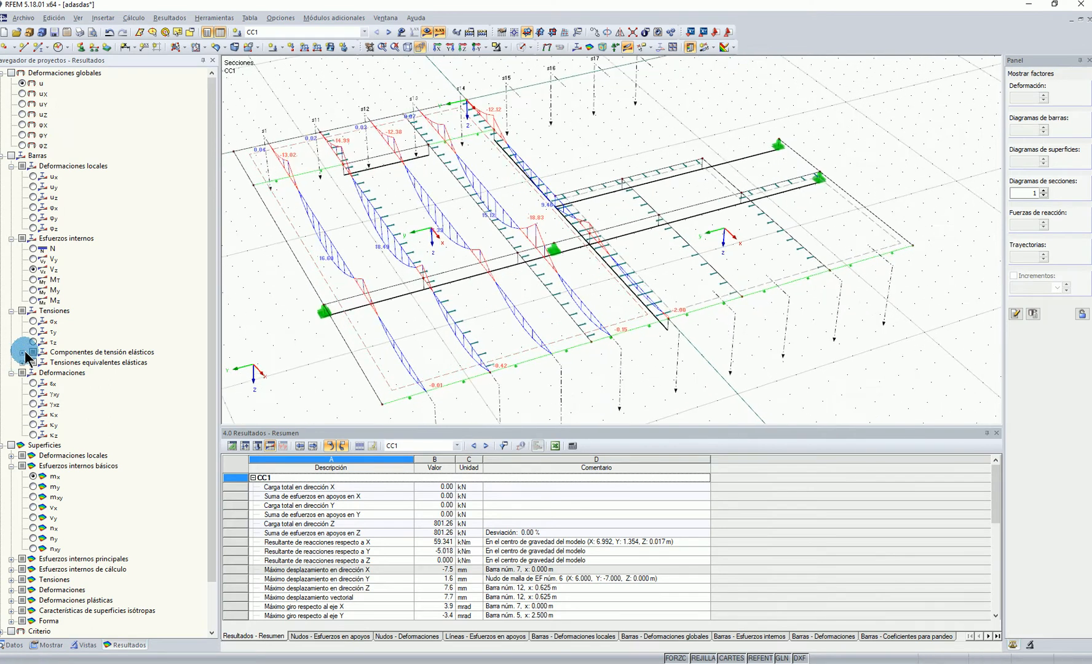
{"action": "left_click", "coordinate": [32, 508]}
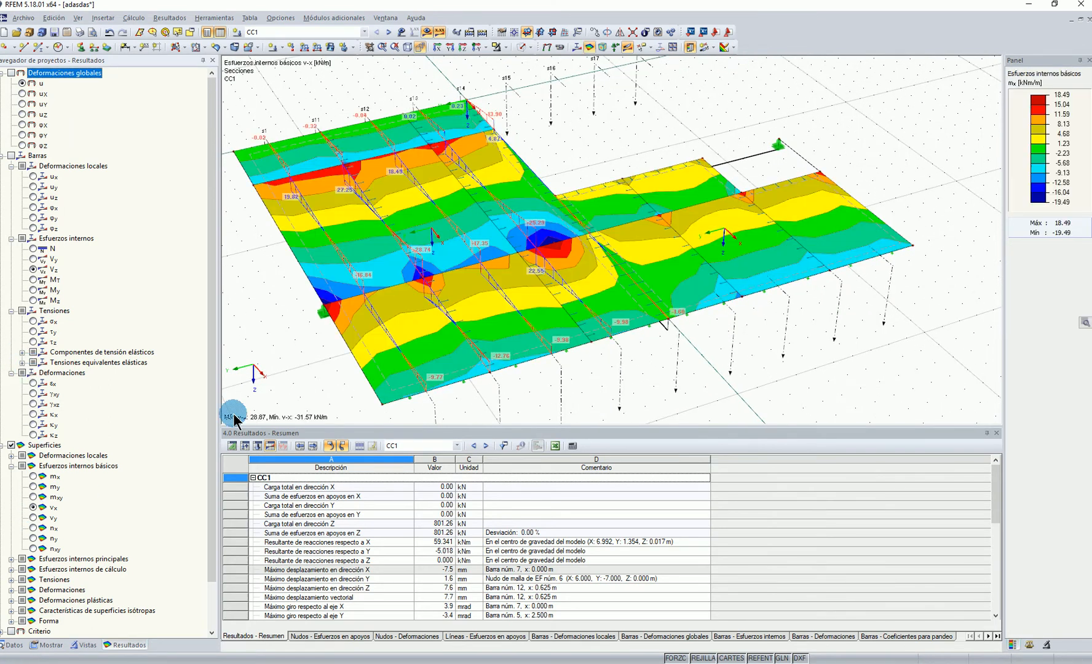
{"action": "left_click", "coordinate": [591, 48]}
Select the sections s1 5 to s1 8 in the model and try to edit them together
{"action": "middle_click_drag", "start_coordinate": [602, 134], "coordinate": [783, 310], "text": "ctrl"}
{"action": "left_click_drag", "start_coordinate": [732, 305], "coordinate": [530, 253]}
{"action": "right_click", "coordinate": [551, 272]}
{"action": "left_click", "coordinate": [627, 382]}
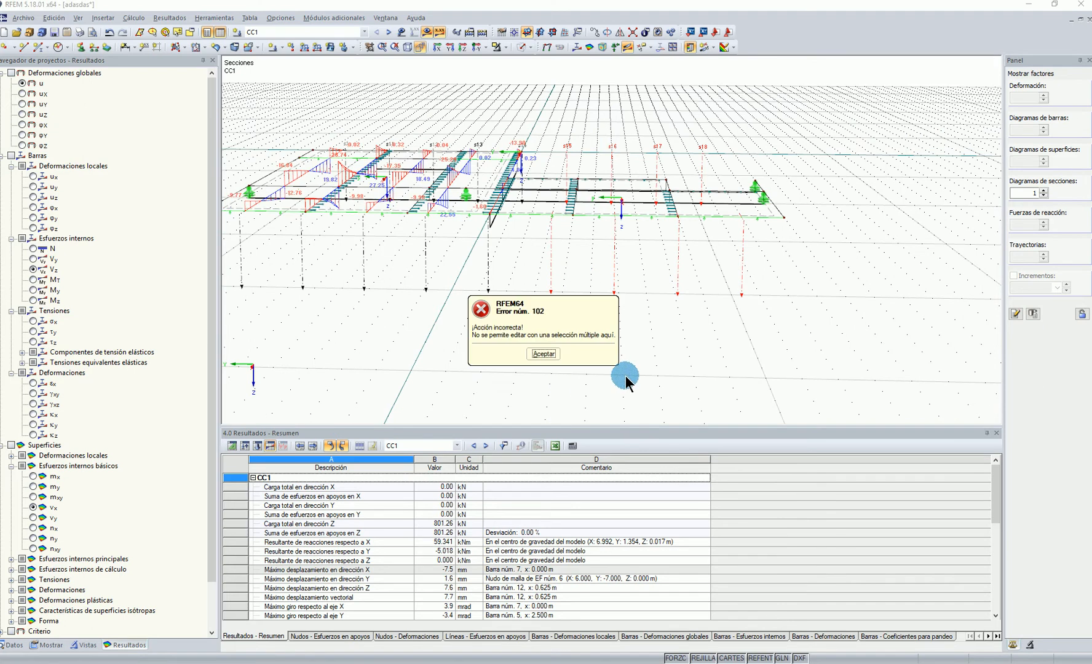
{"action": "left_click", "coordinate": [545, 355]}
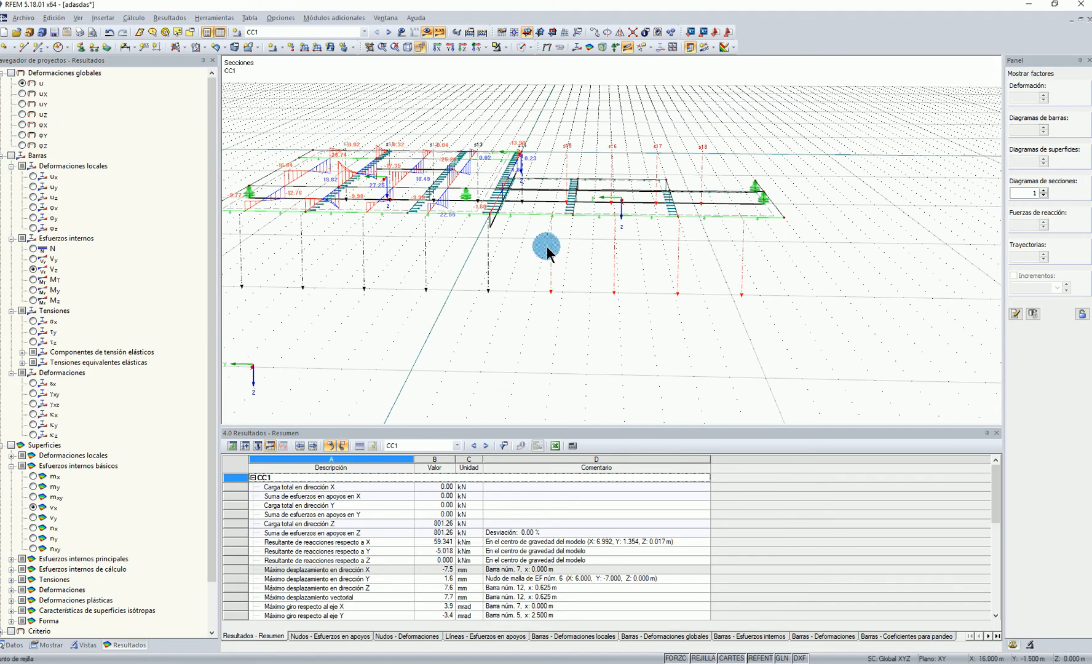
Expand the project's list of sections and try to edit s1 5 to s1 8 together from it
{"action": "left_click", "coordinate": [12, 645]}
{"action": "left_click", "coordinate": [11, 487]}
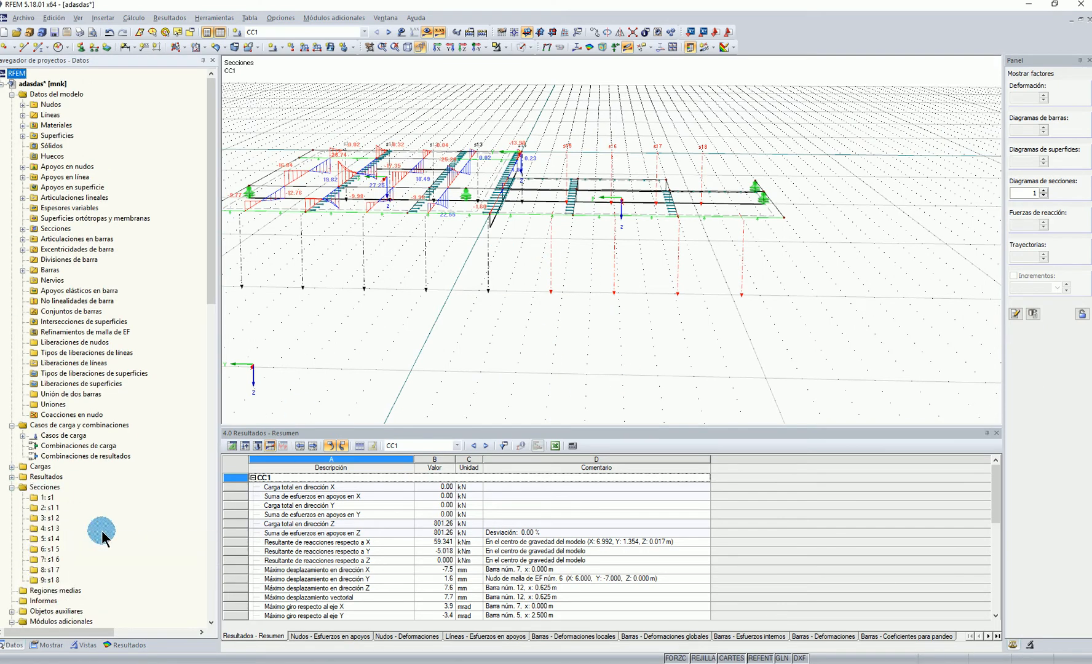
{"action": "scroll", "coordinate": [101, 535], "scroll_direction": "down", "scroll_amount": 3}
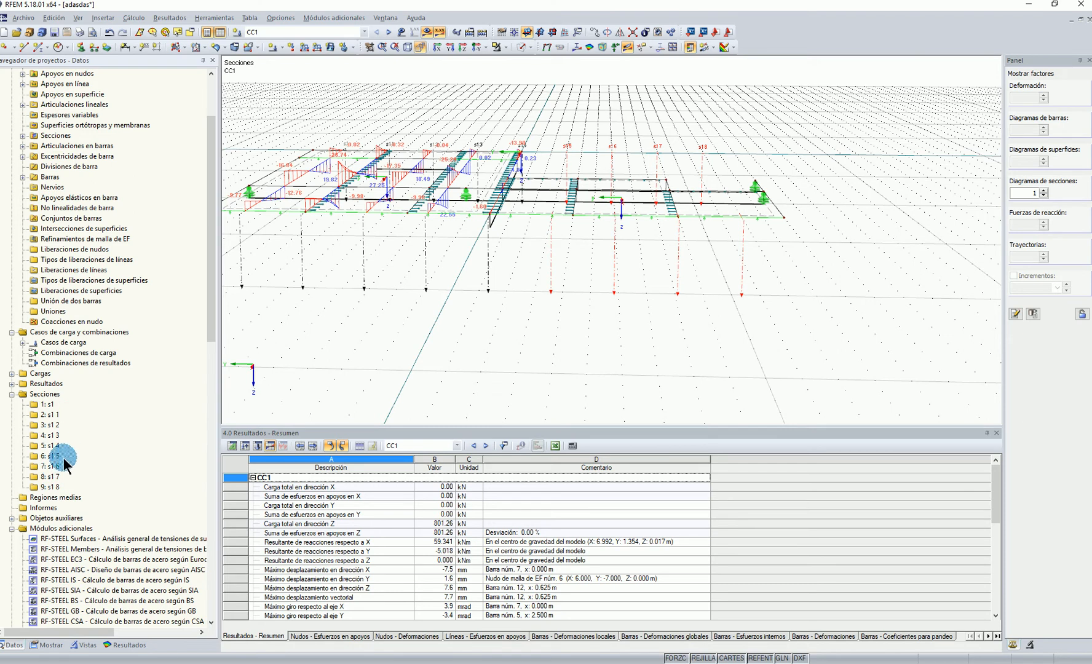
{"action": "right_click", "coordinate": [52, 477]}
{"action": "left_click", "coordinate": [74, 483]}
{"action": "left_click", "coordinate": [536, 355]}
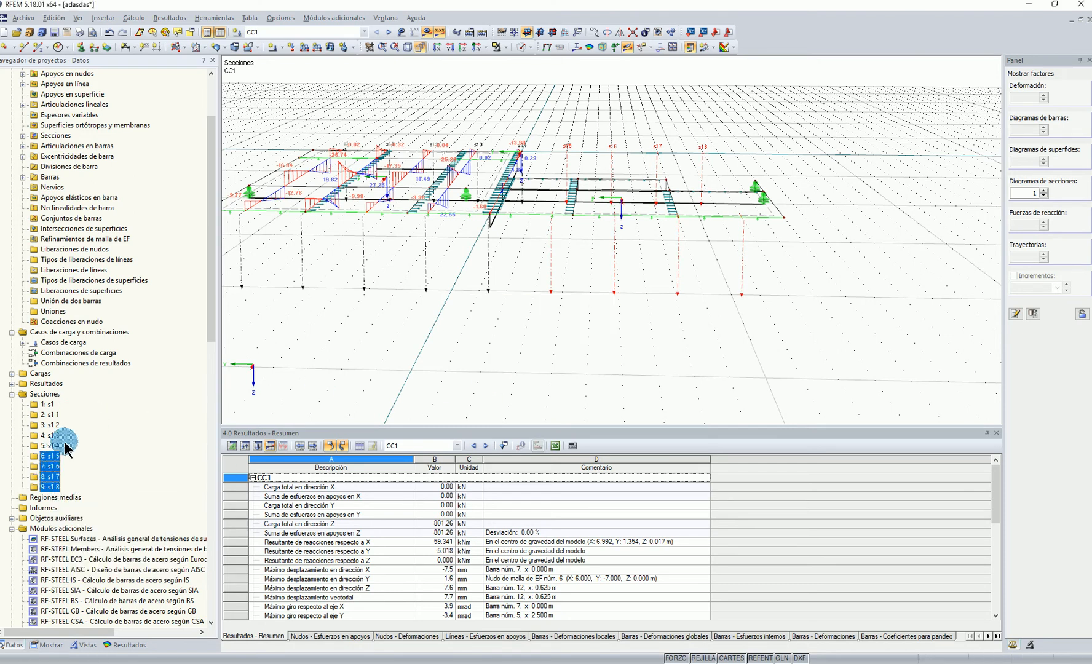
Delete the sections s1 6, s1 7 and s1 8
{"action": "left_click", "coordinate": [772, 291]}
{"action": "left_click_drag", "start_coordinate": [791, 331], "coordinate": [575, 262]}
{"action": "key", "text": "Delete"}
Assign section s1 5 to surface 2 by picking that surface in the model
{"action": "right_click", "coordinate": [552, 281]}
{"action": "left_click", "coordinate": [581, 291]}
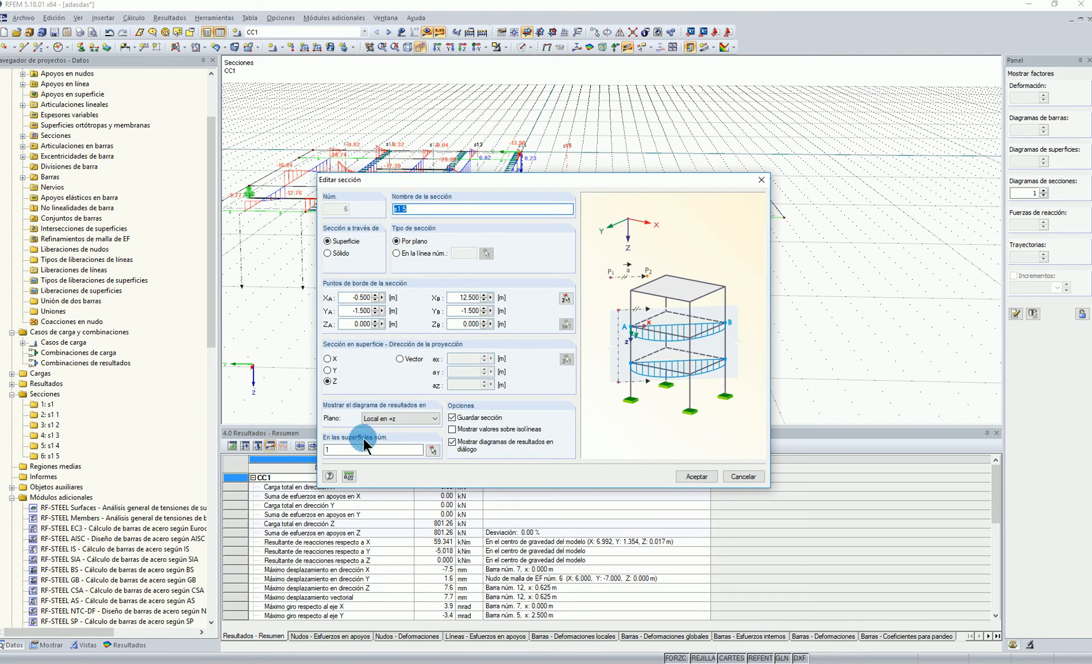
{"action": "left_click", "coordinate": [432, 451]}
{"action": "scroll", "coordinate": [478, 243], "scroll_direction": "up", "scroll_amount": 4}
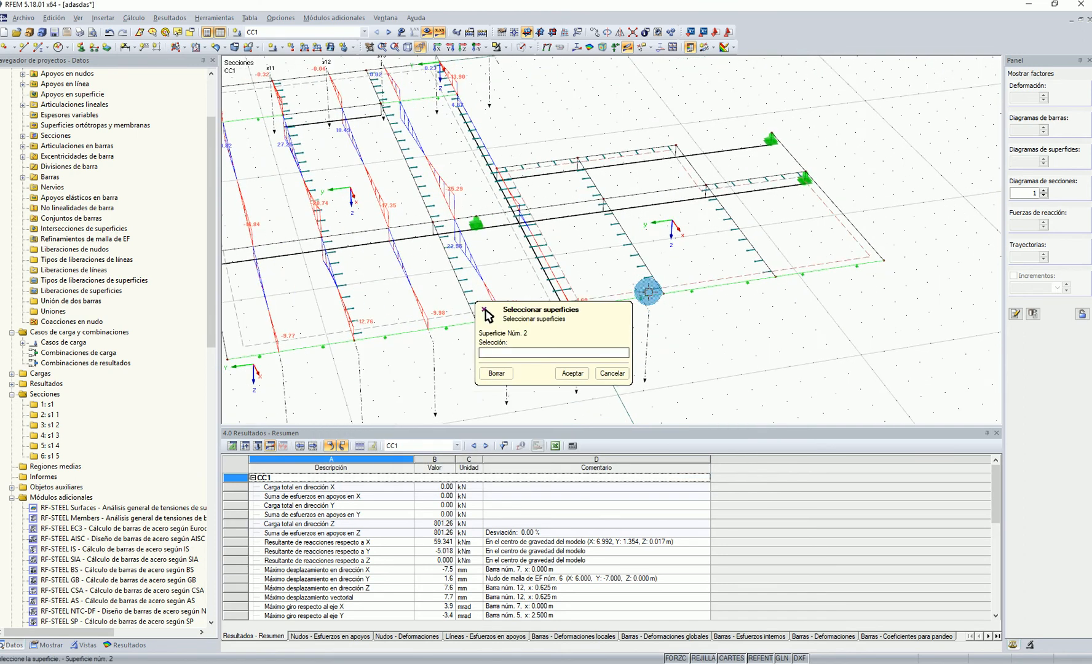
{"action": "left_click", "coordinate": [685, 284]}
{"action": "left_click", "coordinate": [573, 374]}
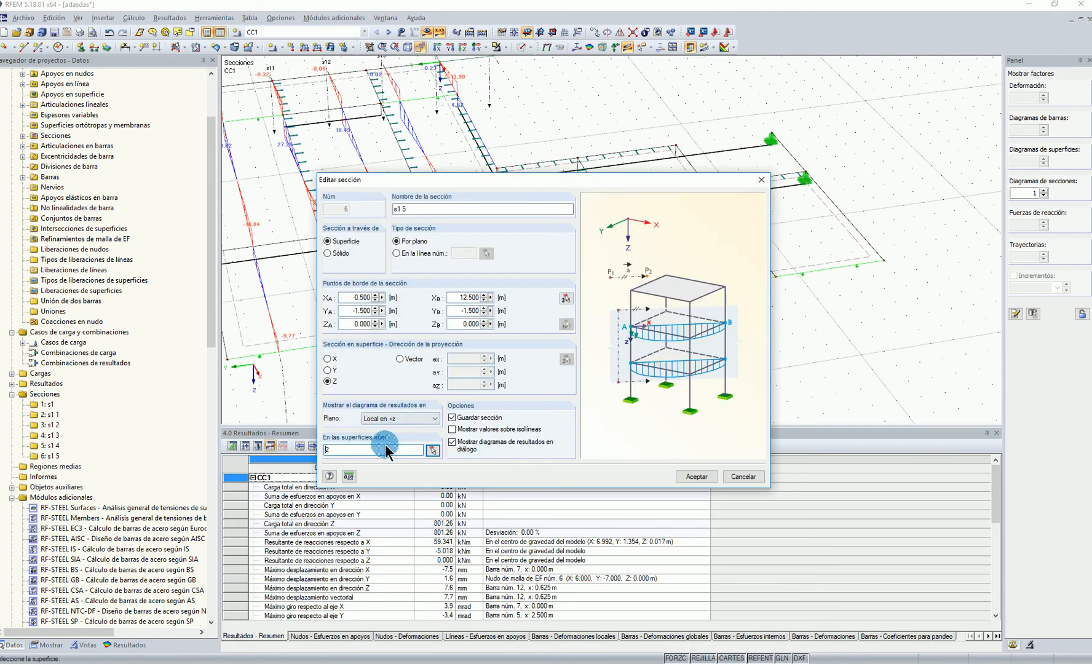
{"action": "left_click", "coordinate": [697, 477]}
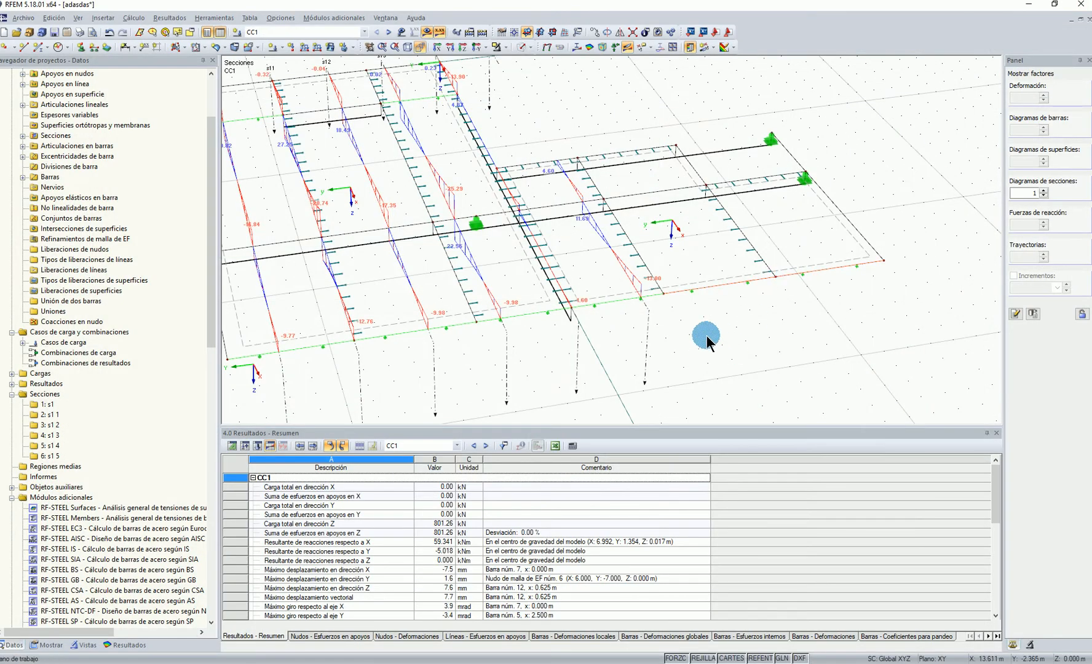
Copy section s1 5 three times with a displacement dY of -1.5 m
{"action": "right_click", "coordinate": [647, 365]}
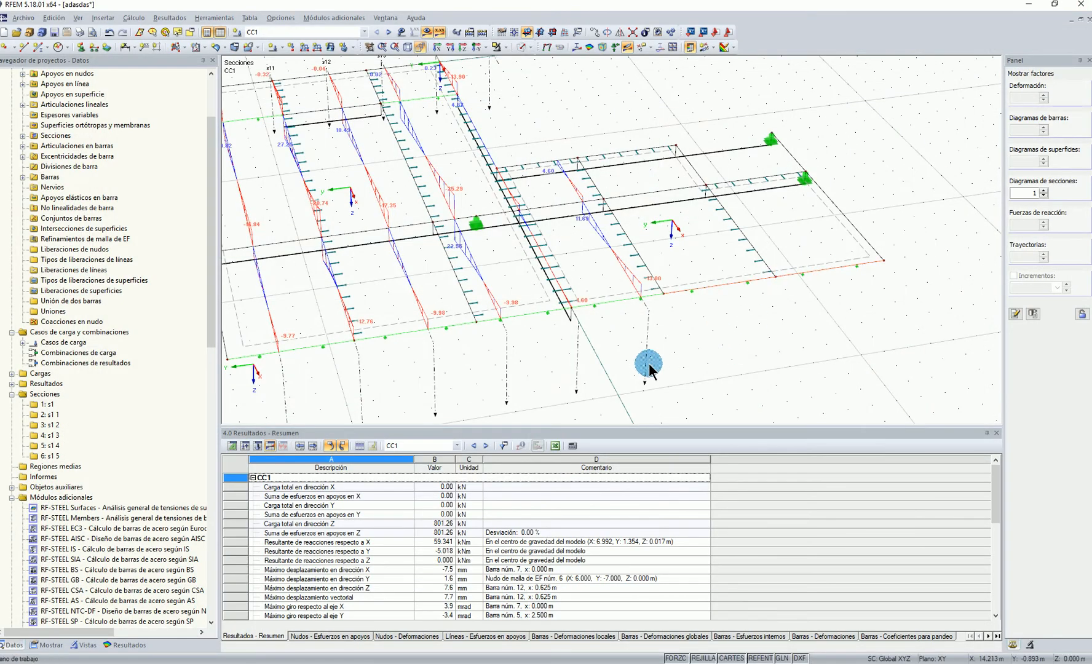
{"action": "right_click", "coordinate": [648, 365]}
{"action": "left_click", "coordinate": [696, 422]}
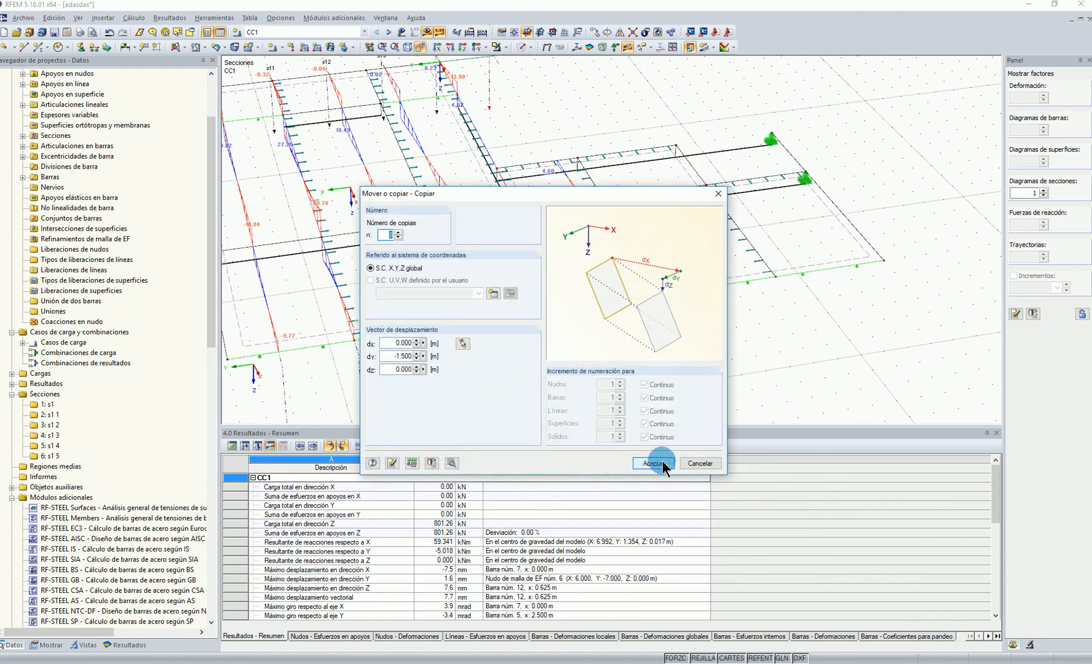
{"action": "type", "text": "3"}
{"action": "left_click", "coordinate": [653, 464]}
Display the bending moments mx along all sections and hide the surface contours to examine the diagrams
{"action": "scroll", "coordinate": [894, 308], "scroll_direction": "down", "scroll_amount": 5}
{"action": "scroll", "coordinate": [800, 254], "scroll_direction": "up", "scroll_amount": 5}
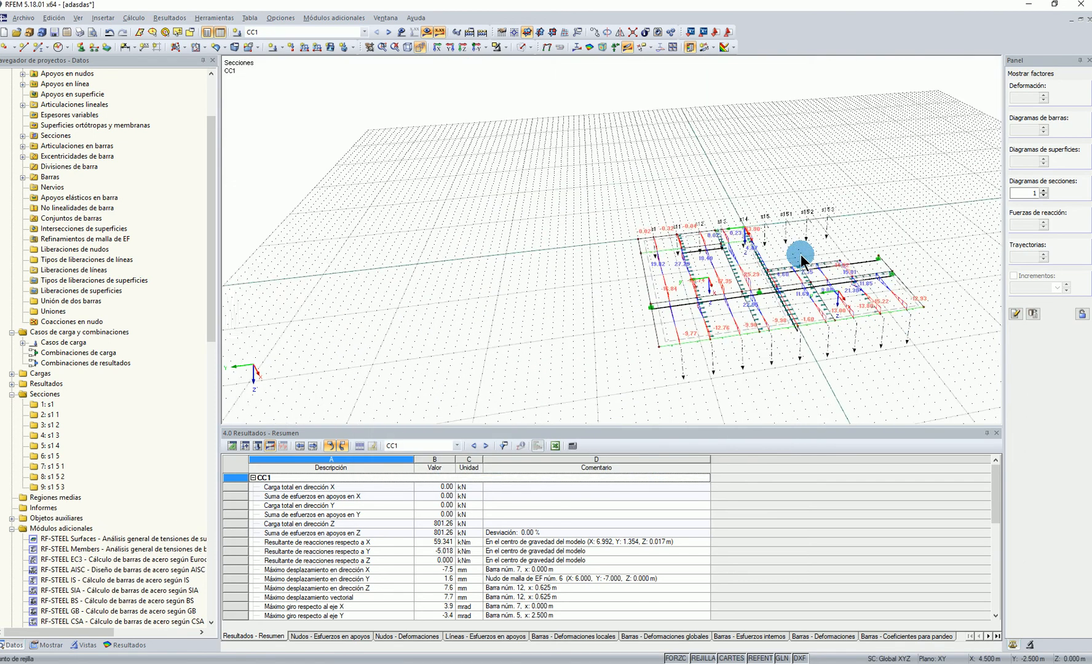
{"action": "left_click", "coordinate": [122, 644]}
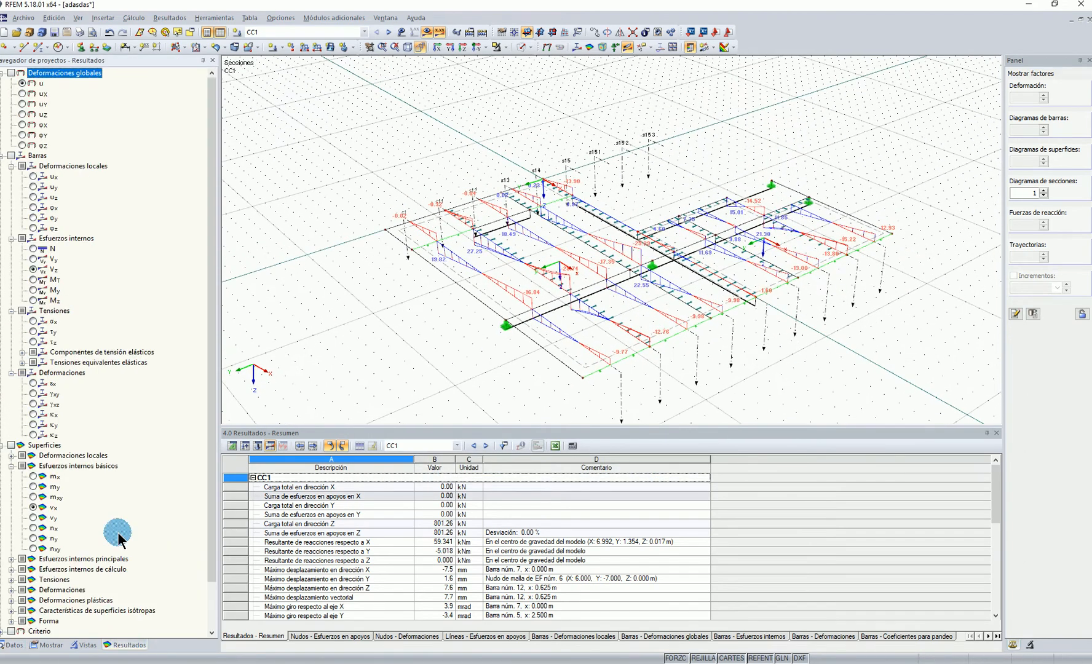
{"action": "left_click", "coordinate": [35, 479]}
{"action": "left_click", "coordinate": [585, 46]}
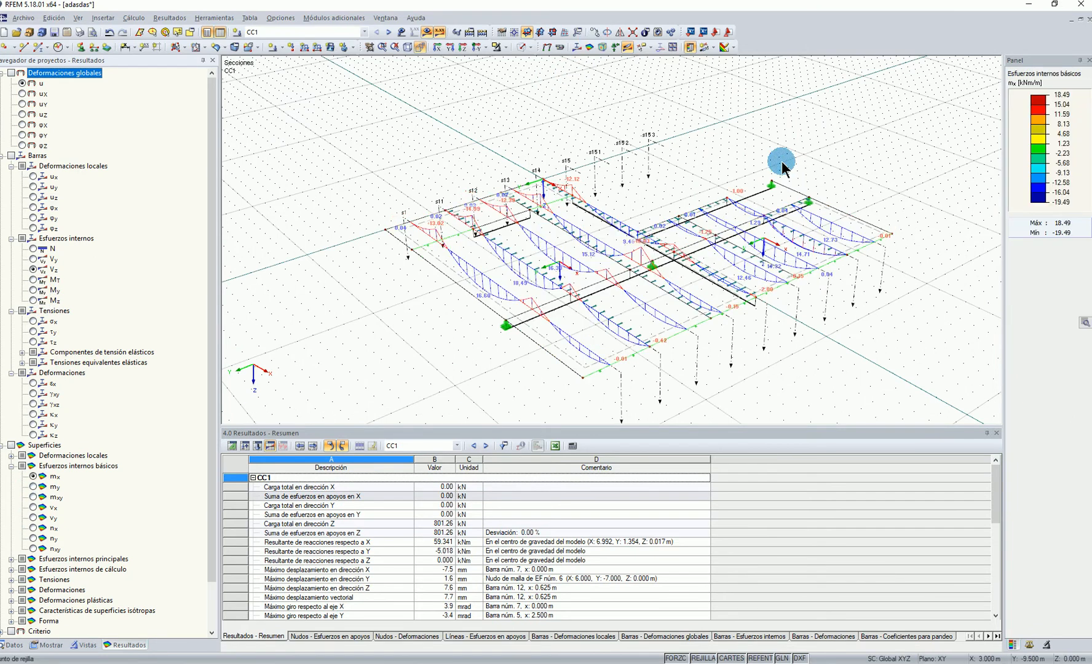
{"action": "scroll", "coordinate": [882, 345], "scroll_direction": "down", "scroll_amount": 1}
{"action": "scroll", "coordinate": [884, 326], "scroll_direction": "up", "scroll_amount": 2}
{"action": "middle_click_drag", "start_coordinate": [884, 294], "coordinate": [495, 256], "text": "ctrl"}
Open the RF-LAMINATE module, calculate the laminated surfaces, and inspect the σt/c,0 stress ratio of layer 3 on surface 1
{"action": "left_click", "coordinate": [11, 646]}
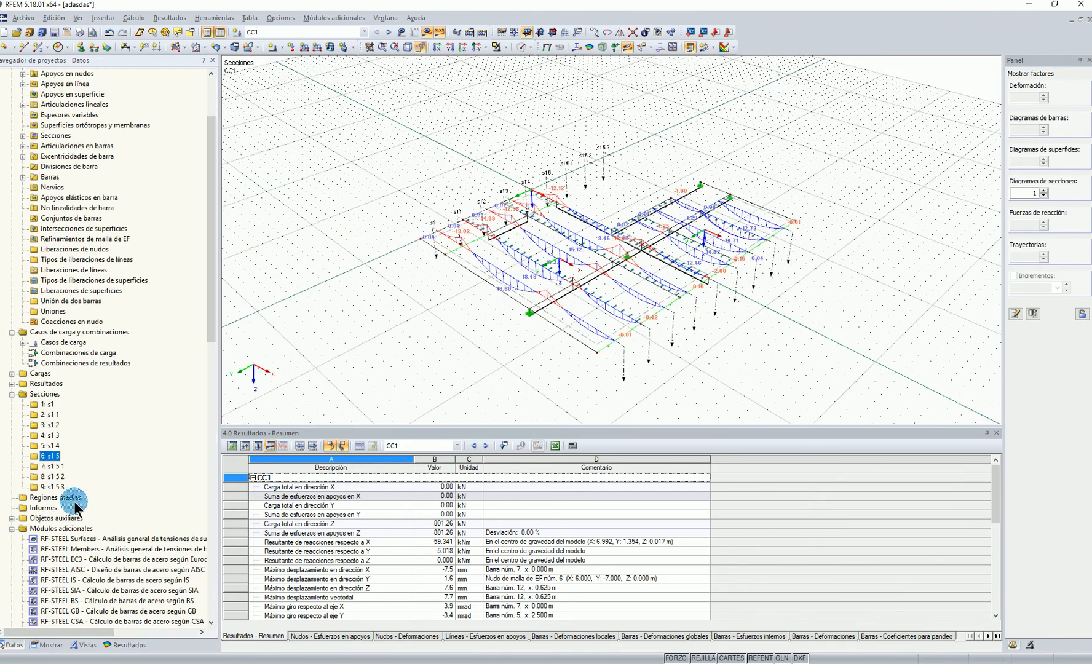
{"action": "scroll", "coordinate": [67, 468], "scroll_direction": "down", "scroll_amount": 20}
{"action": "left_click", "coordinate": [72, 477]}
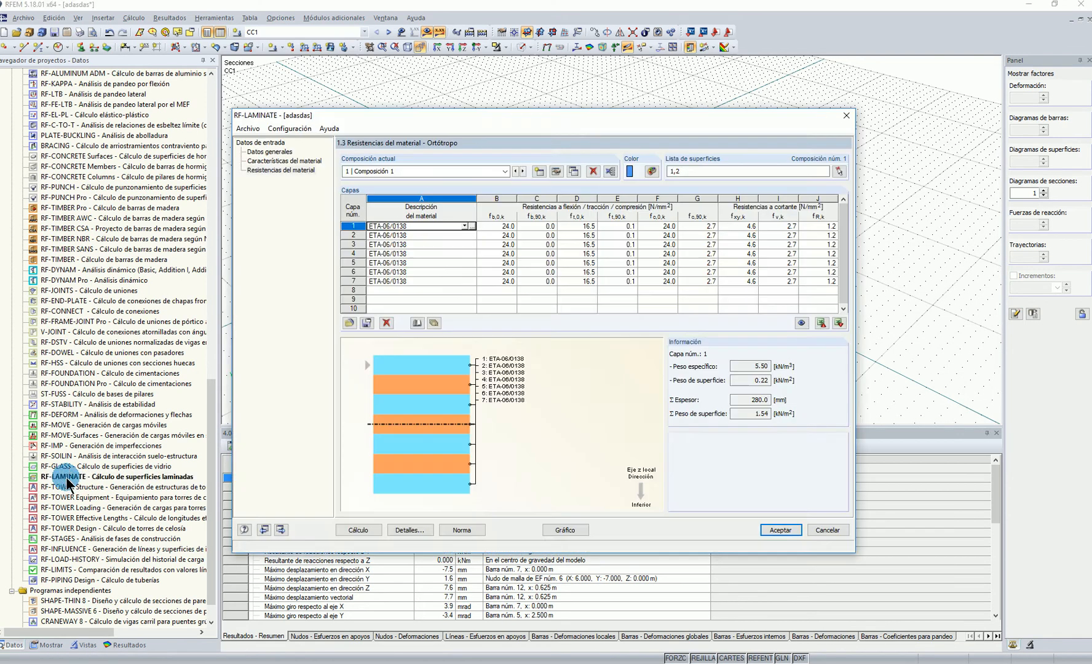
{"action": "left_click", "coordinate": [369, 528]}
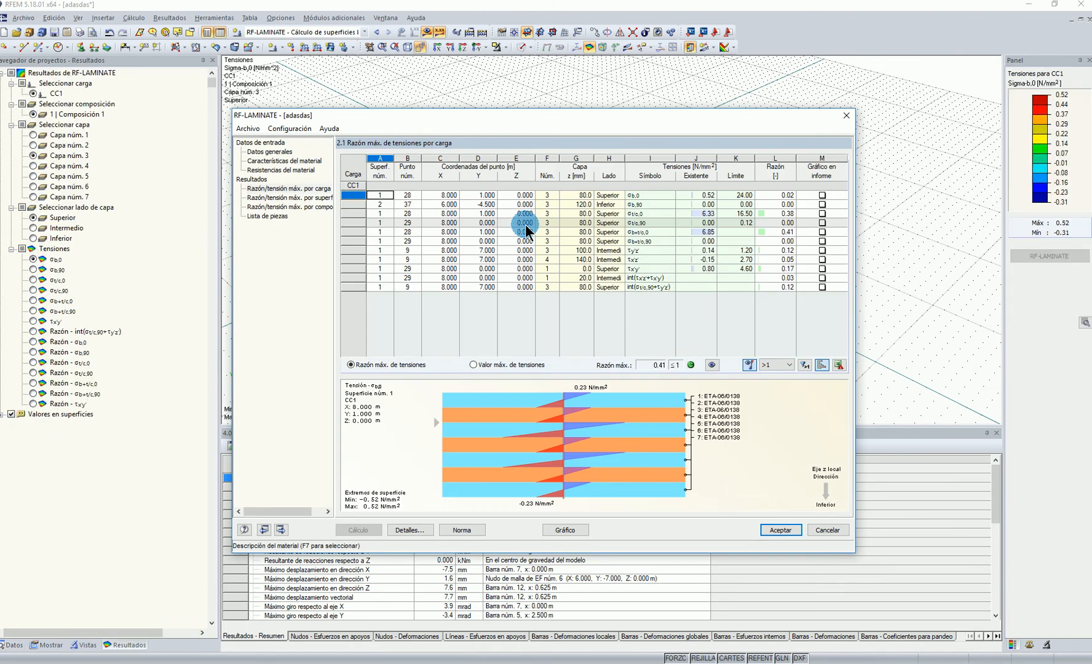
{"action": "left_click", "coordinate": [777, 214]}
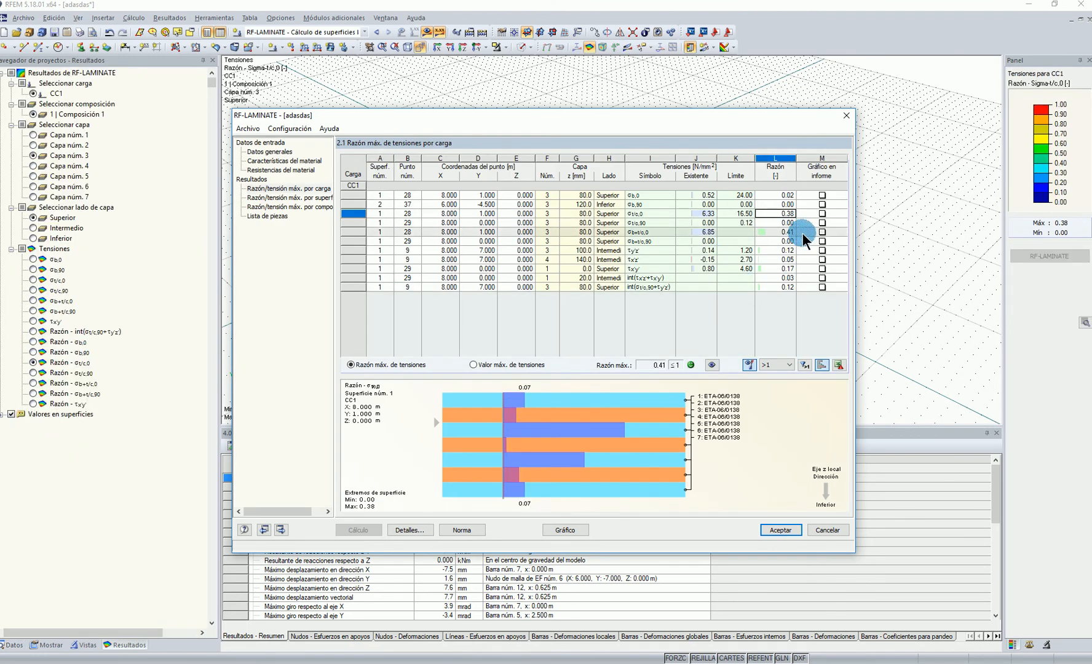
Accept and close the RF-LAMINATE results window, return to the model data and hide the stress results
{"action": "left_click_drag", "start_coordinate": [793, 116], "coordinate": [726, 109]}
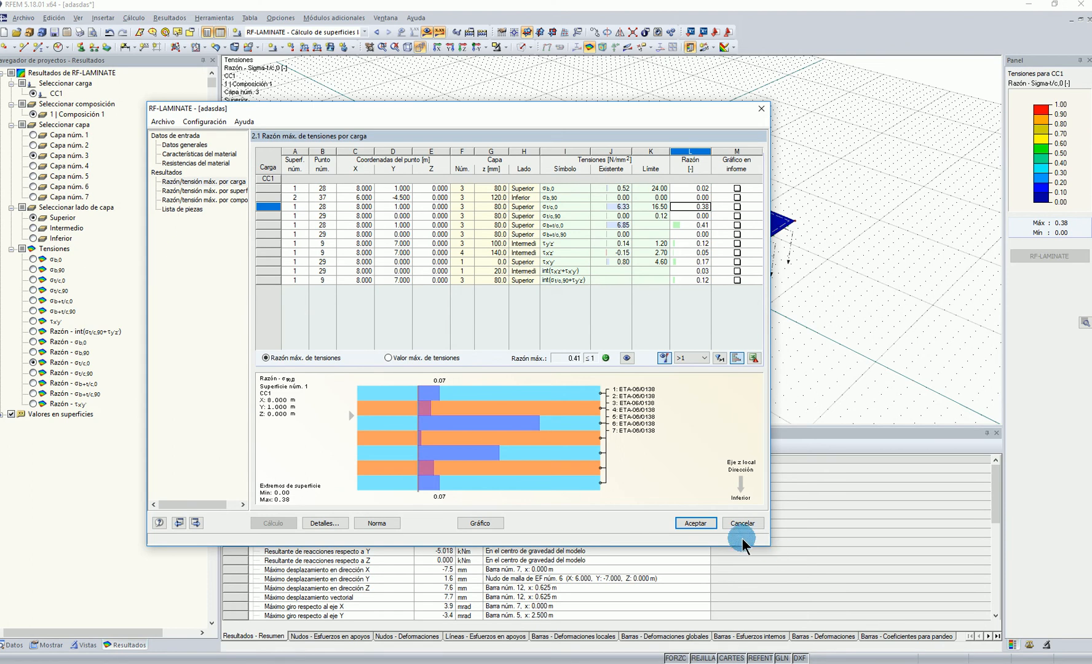
{"action": "left_click", "coordinate": [693, 523]}
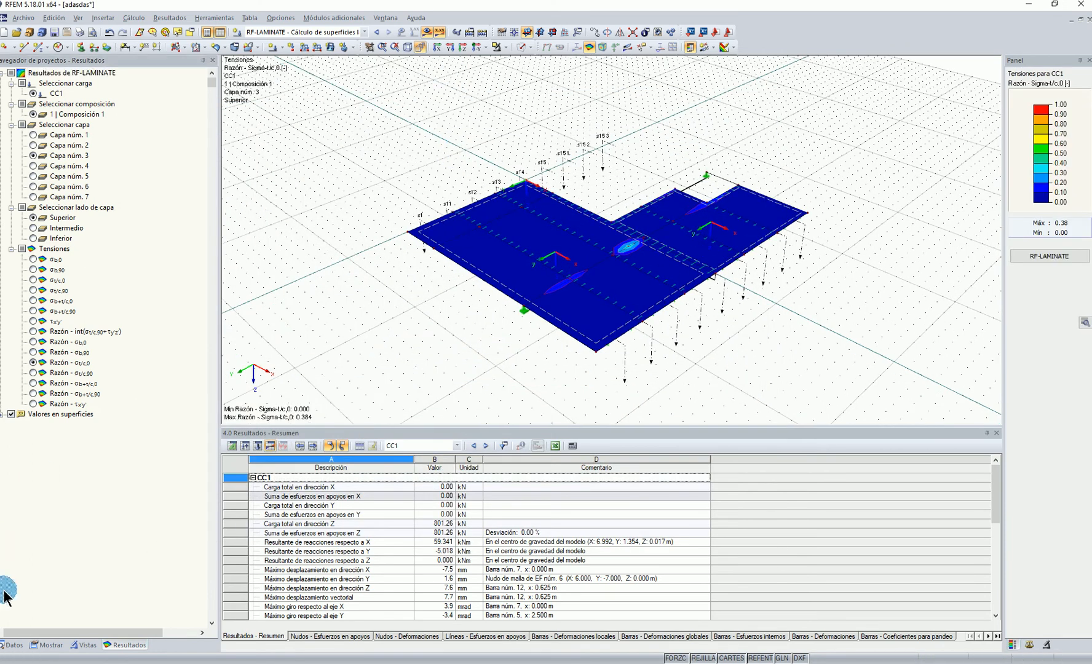
{"action": "left_click", "coordinate": [14, 645]}
{"action": "left_click", "coordinate": [426, 34]}
Examine the beams, supports and line hinges of the slab model up close and from several angles
{"action": "scroll", "coordinate": [624, 295], "scroll_direction": "up", "scroll_amount": 4}
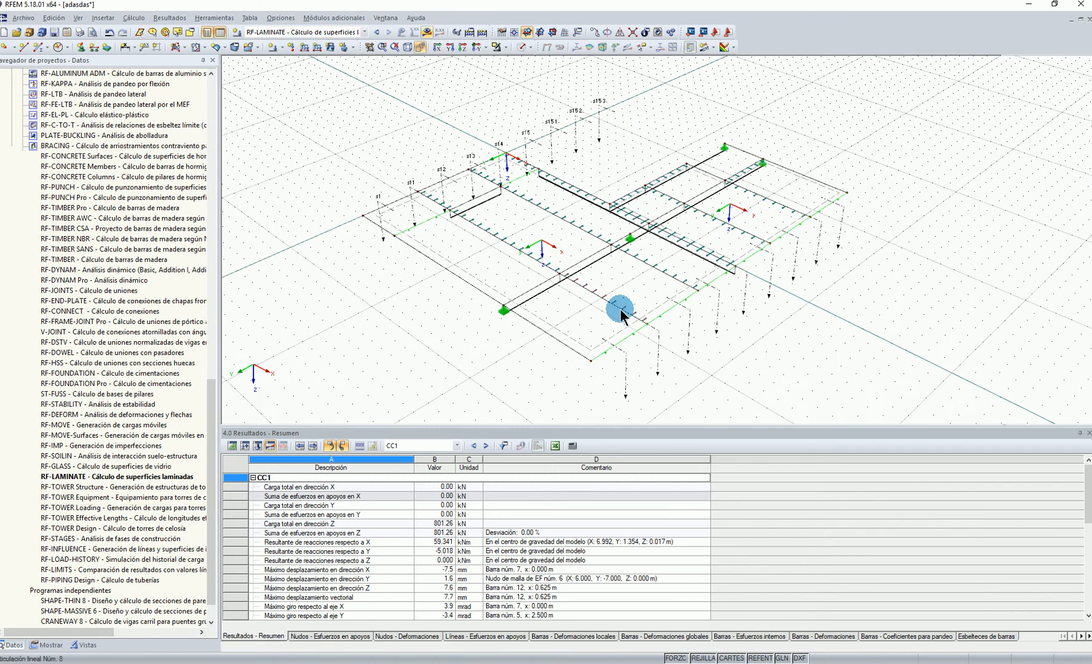
{"action": "middle_click_drag", "start_coordinate": [658, 270], "coordinate": [672, 279], "text": "ctrl"}
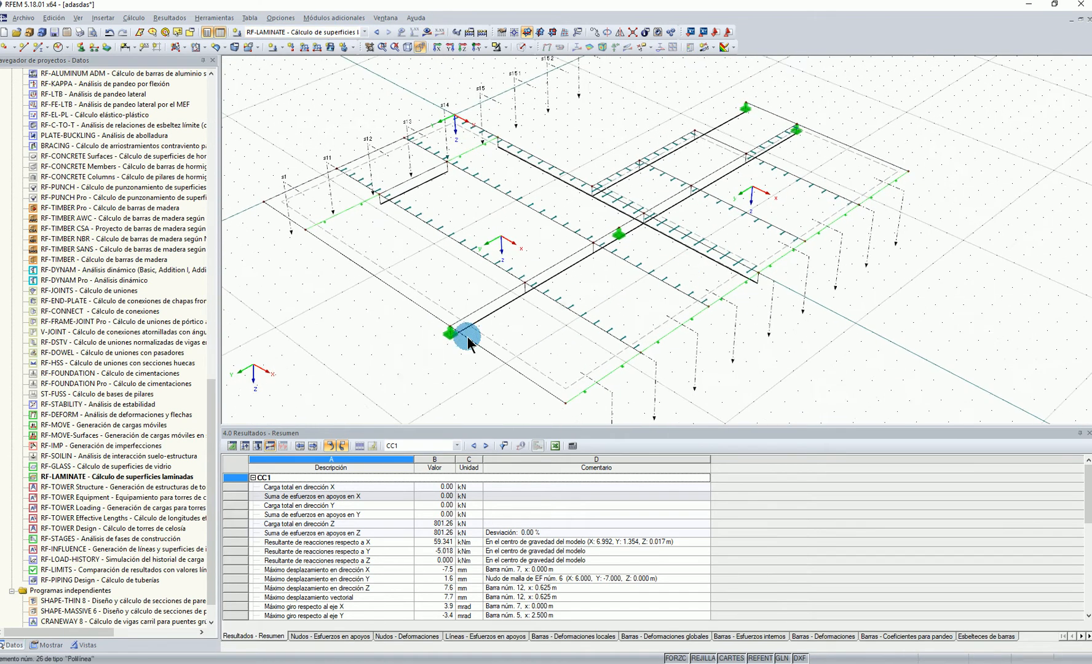
{"action": "scroll", "coordinate": [382, 362], "scroll_direction": "up", "scroll_amount": 1}
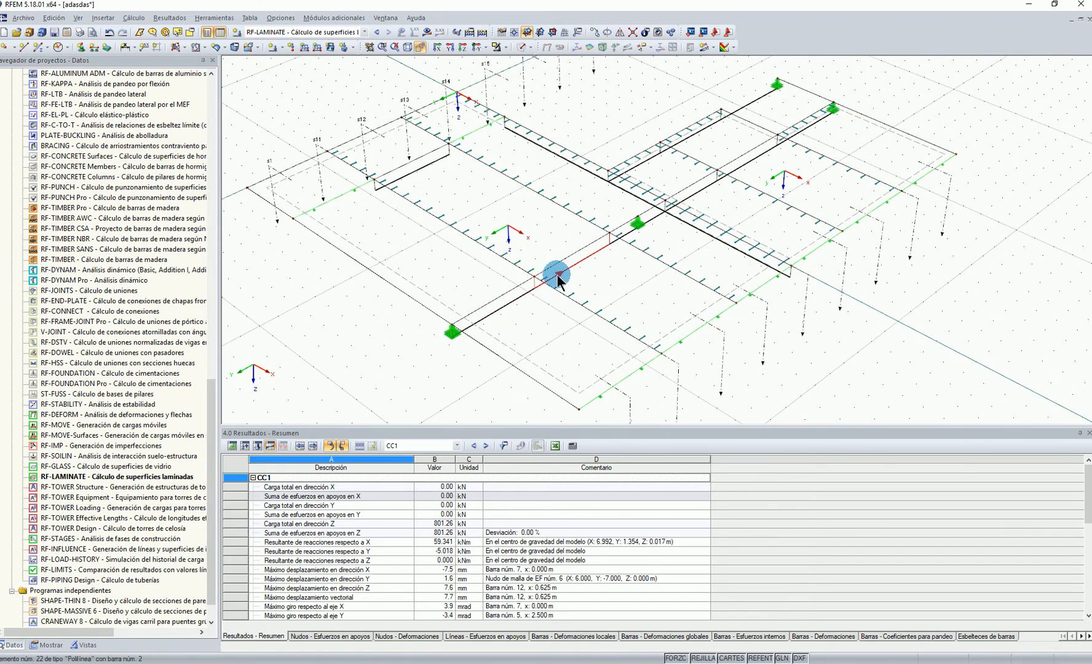
{"action": "left_click", "coordinate": [578, 252]}
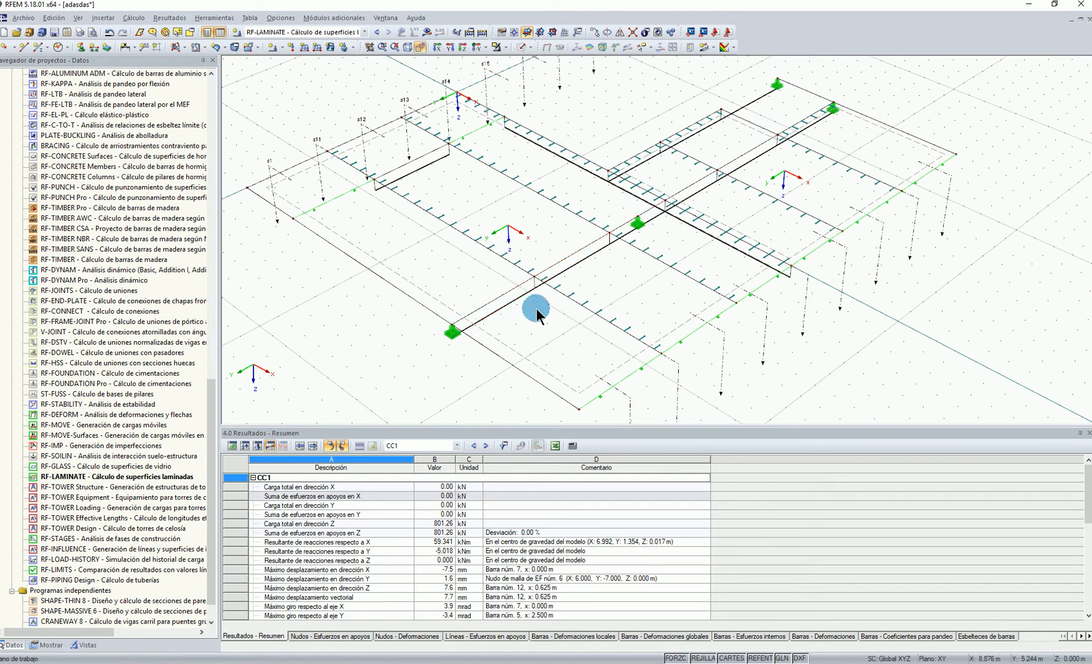
{"action": "scroll", "coordinate": [592, 261], "scroll_direction": "up", "scroll_amount": 5}
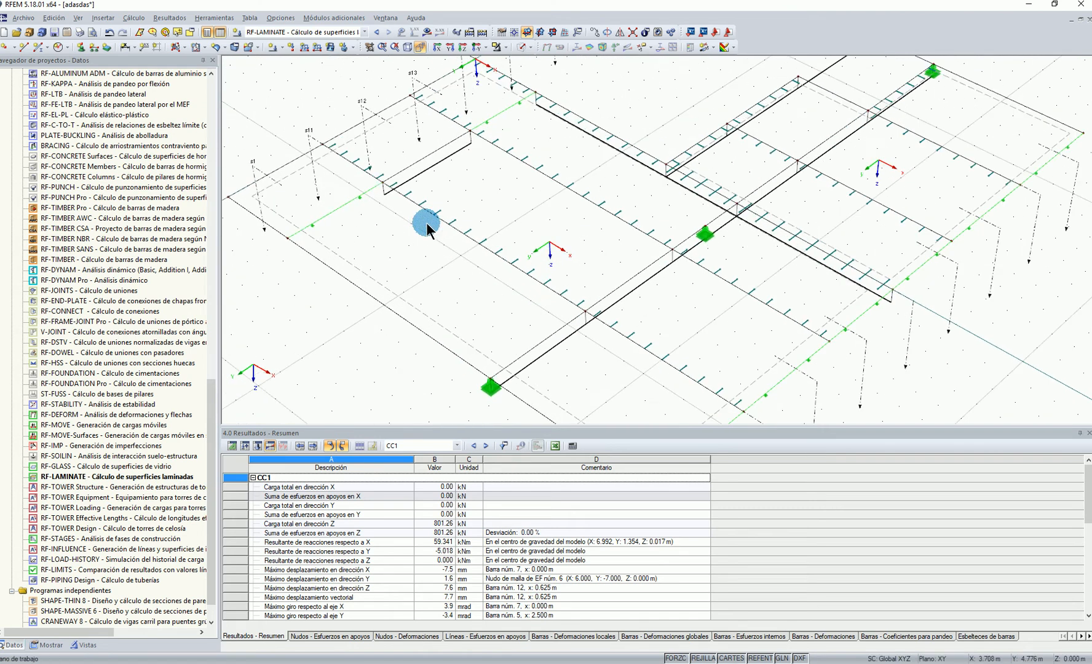
{"action": "scroll", "coordinate": [430, 234], "scroll_direction": "up", "scroll_amount": 3}
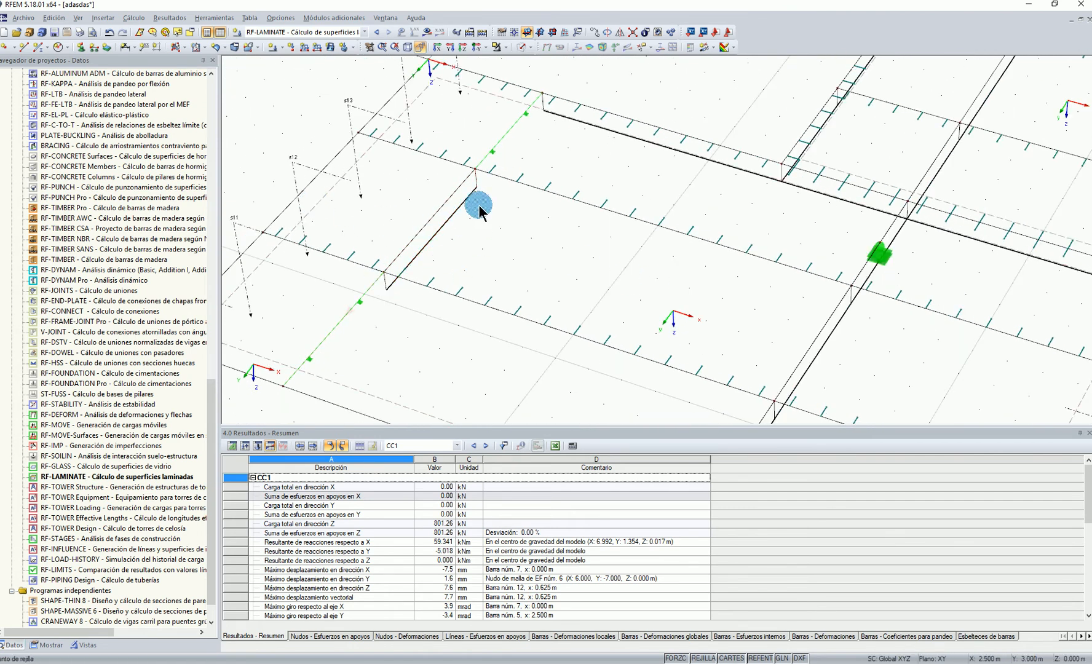
{"action": "scroll", "coordinate": [492, 260], "scroll_direction": "down", "scroll_amount": 6}
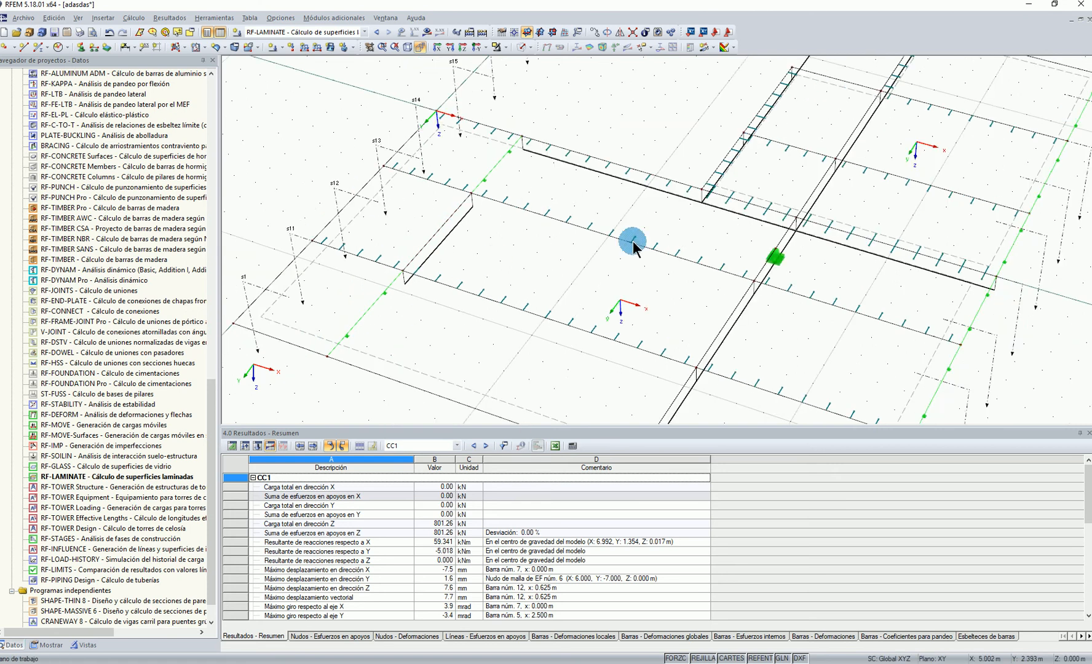
{"action": "scroll", "coordinate": [652, 271], "scroll_direction": "up", "scroll_amount": 3}
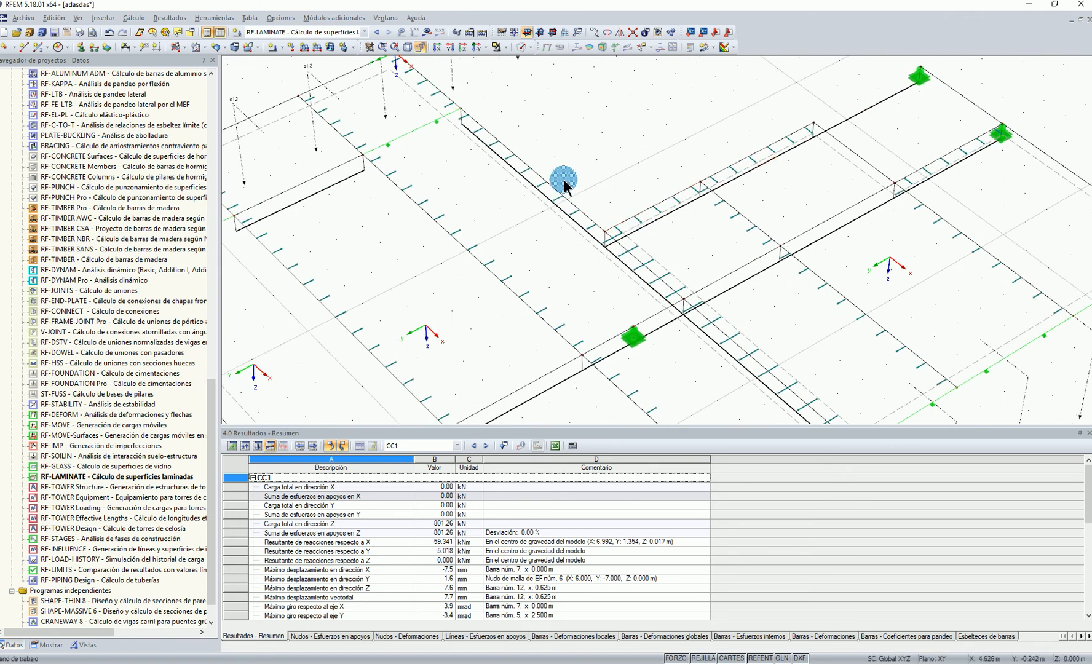
{"action": "middle_click_drag", "start_coordinate": [631, 337], "coordinate": [510, 253], "text": "ctrl"}
{"action": "scroll", "coordinate": [652, 307], "scroll_direction": "up", "scroll_amount": 4}
{"action": "mouse_move", "coordinate": [609, 287]}
{"action": "middle_mouse_down", "text": "ctrl"}
{"action": "mouse_move", "coordinate": [590, 284]}
{"action": "mouse_move", "coordinate": [582, 255]}
{"action": "middle_mouse_up", "text": "ctrl"}
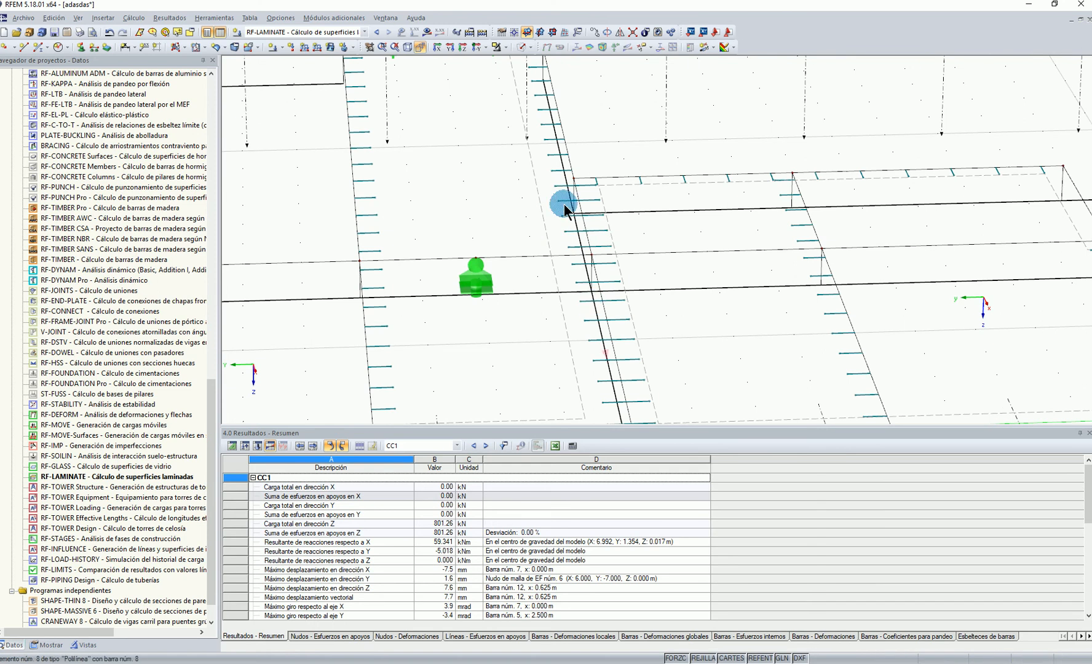
{"action": "scroll", "coordinate": [546, 293], "scroll_direction": "down", "scroll_amount": 10}
{"action": "middle_click_drag", "start_coordinate": [506, 280], "coordinate": [596, 190], "text": "ctrl"}
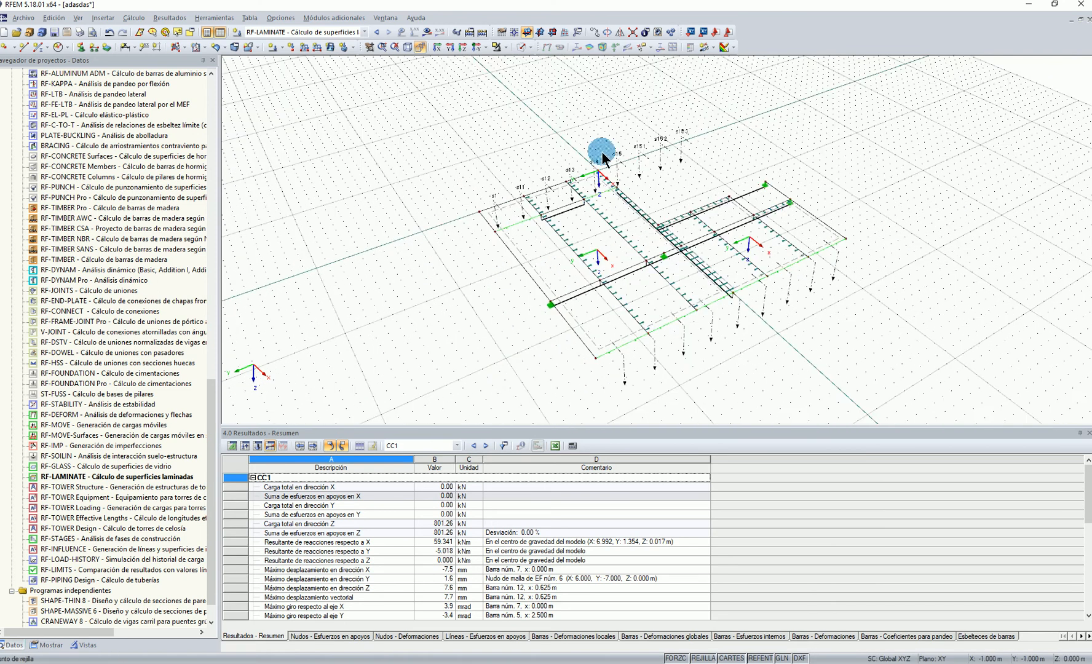
Show the results again, switch them from RF-LAMINATE to load case CC1 and display the support reactions
{"action": "left_click", "coordinate": [440, 31]}
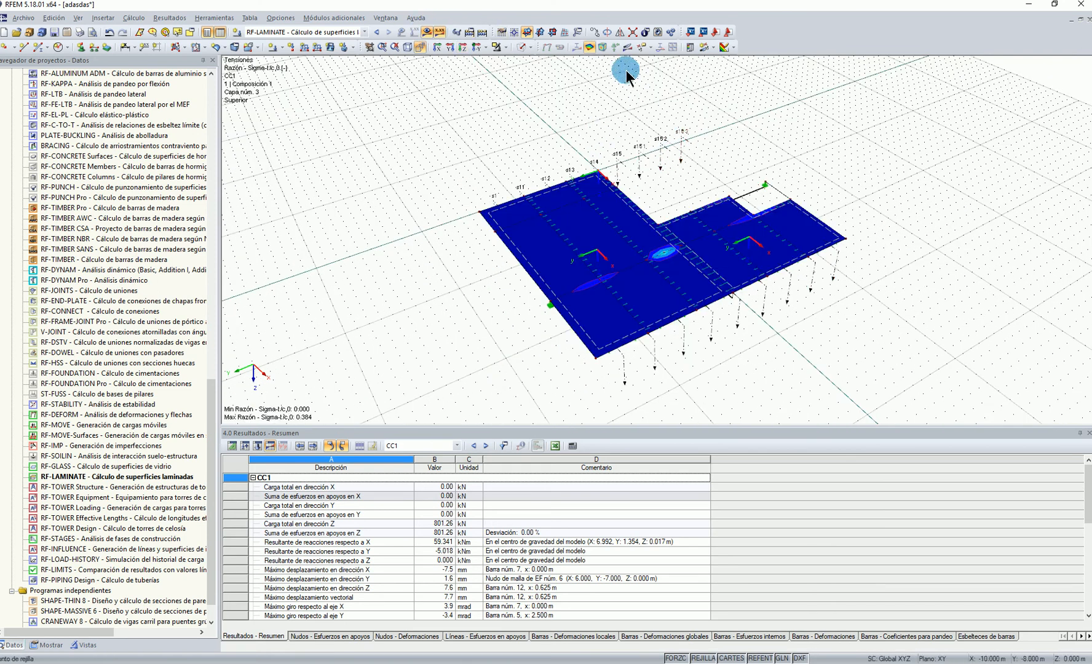
{"action": "left_click", "coordinate": [316, 32]}
{"action": "left_click", "coordinate": [306, 42]}
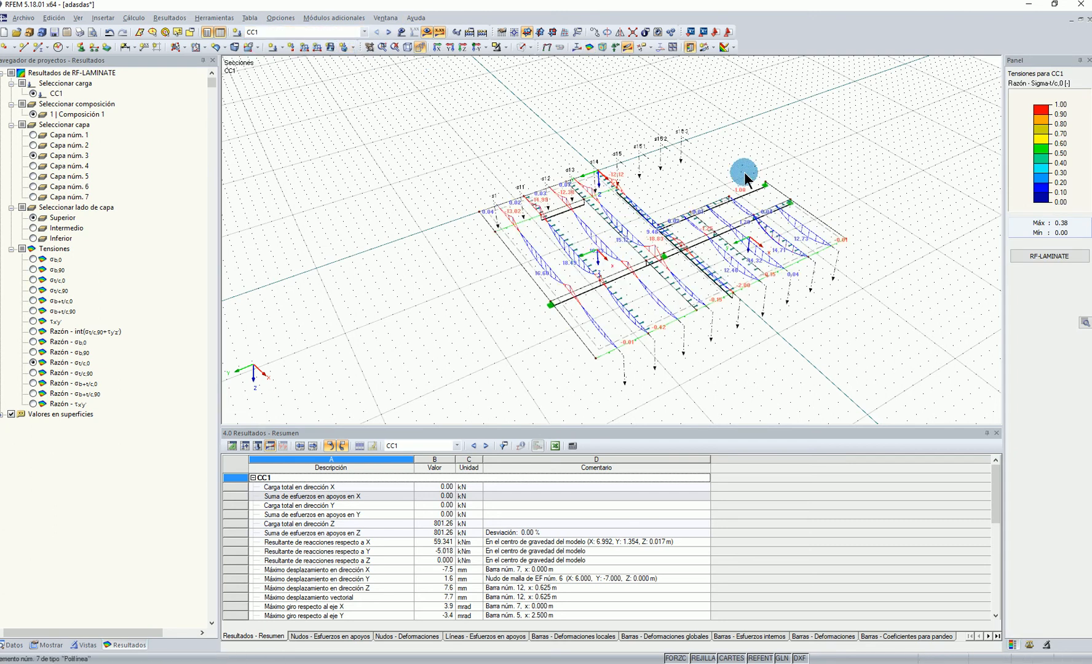
{"action": "left_click", "coordinate": [616, 48]}
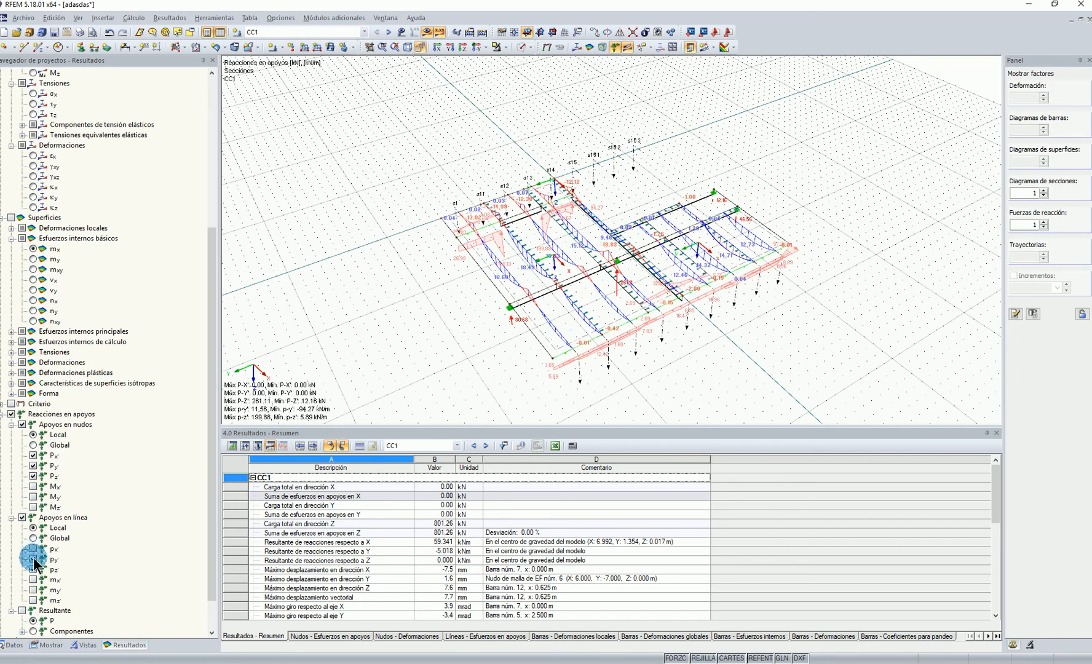
Hide the nodal reaction components Px' and Py' and the section result diagrams so the support reactions stand out
{"action": "left_click", "coordinate": [34, 466]}
{"action": "left_click", "coordinate": [33, 455]}
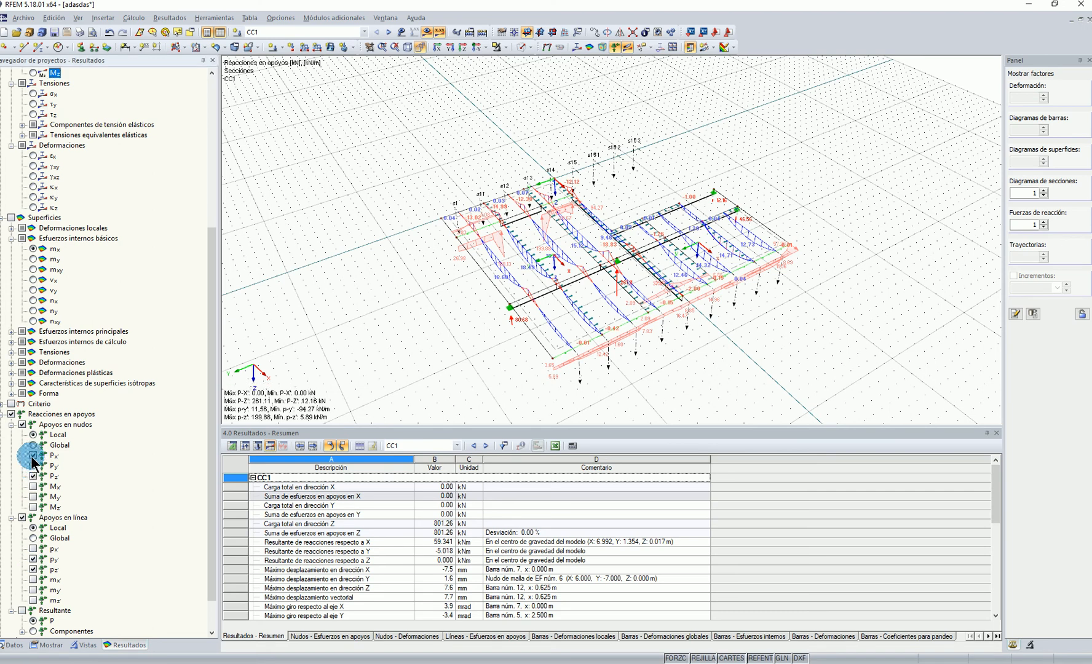
{"action": "middle_click_drag", "start_coordinate": [416, 349], "coordinate": [444, 336]}
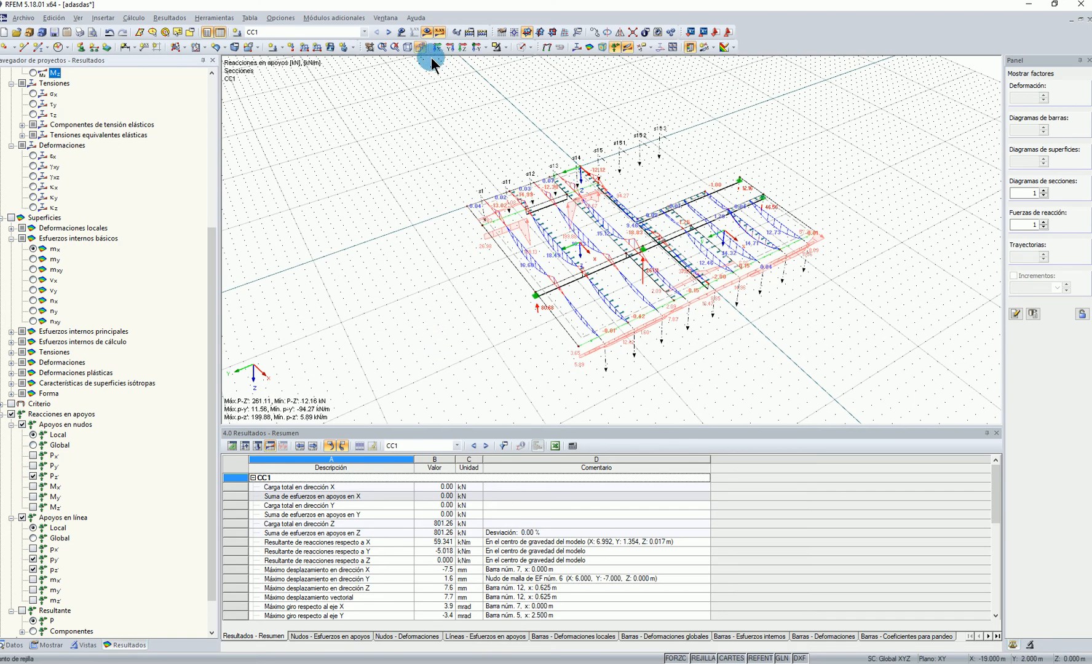
{"action": "left_click", "coordinate": [627, 49]}
{"action": "middle_click_drag", "start_coordinate": [419, 277], "coordinate": [454, 298], "text": "ctrl"}
{"action": "middle_click_drag", "start_coordinate": [450, 237], "coordinate": [615, 294], "text": "ctrl"}
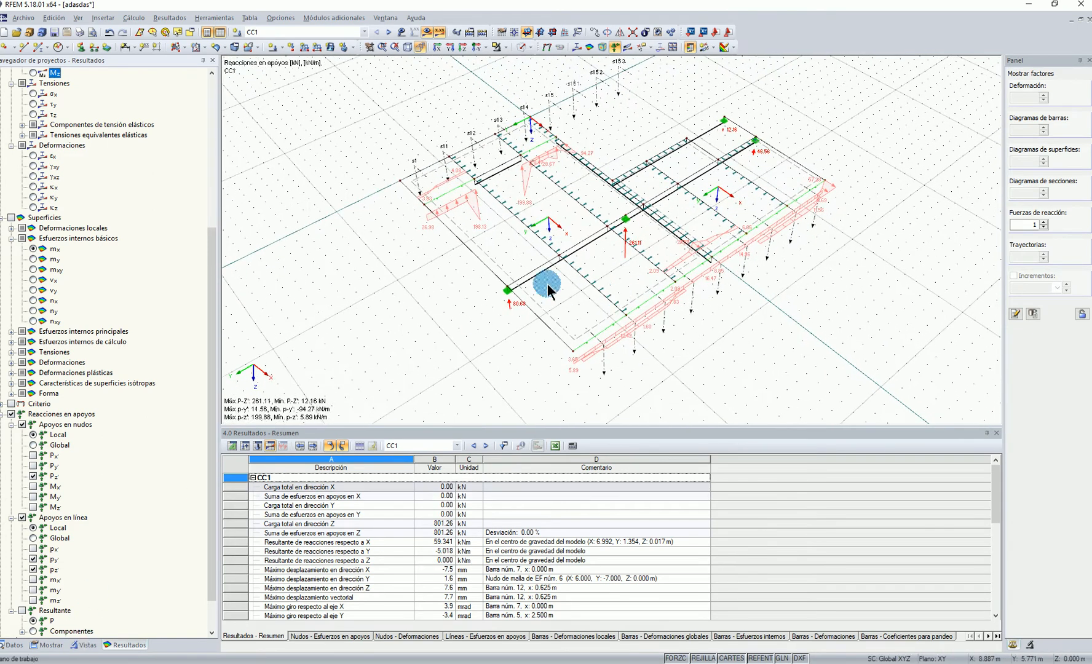
Set the display of support reactions to the flat distribution (Distribución plana)
{"action": "left_click", "coordinate": [59, 646]}
{"action": "scroll", "coordinate": [62, 467], "scroll_direction": "down", "scroll_amount": 5}
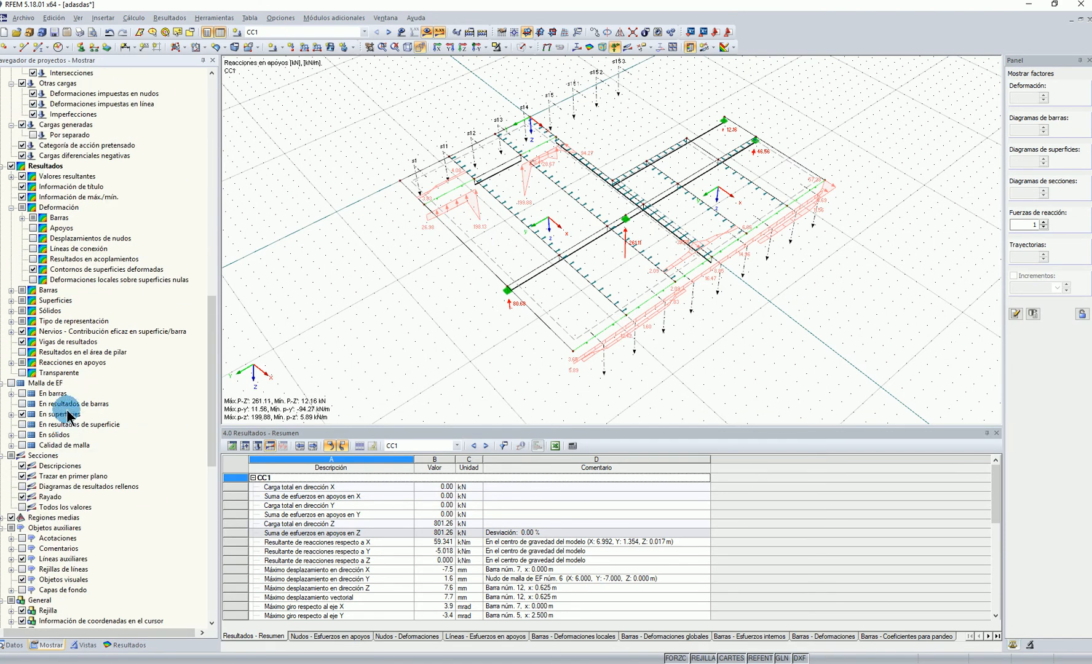
{"action": "left_click", "coordinate": [11, 362]}
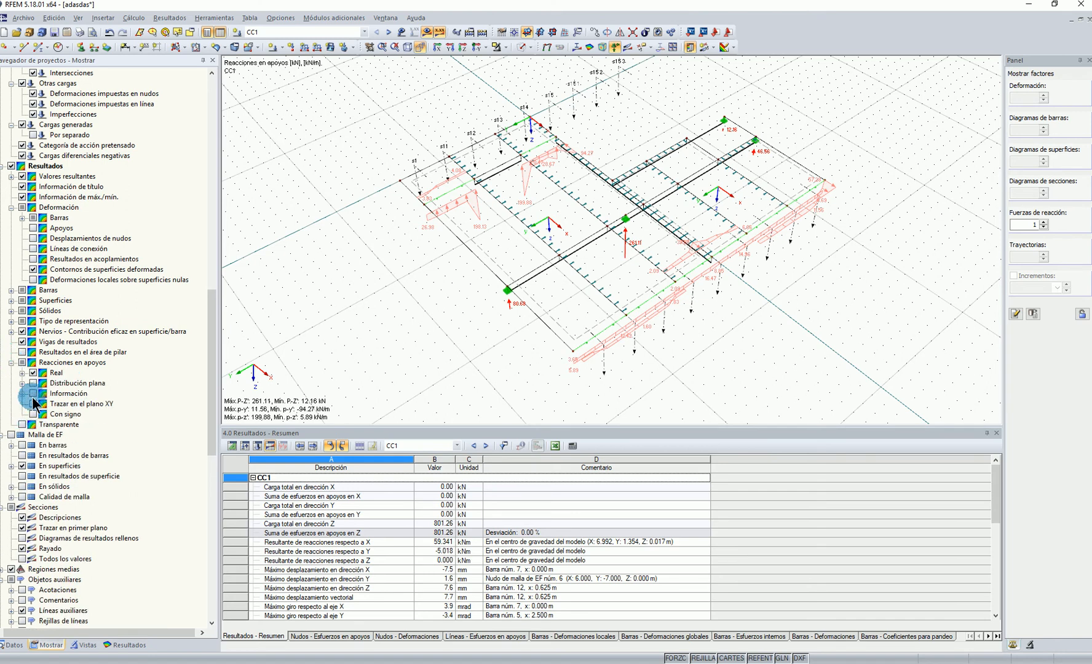
{"action": "left_click", "coordinate": [32, 383]}
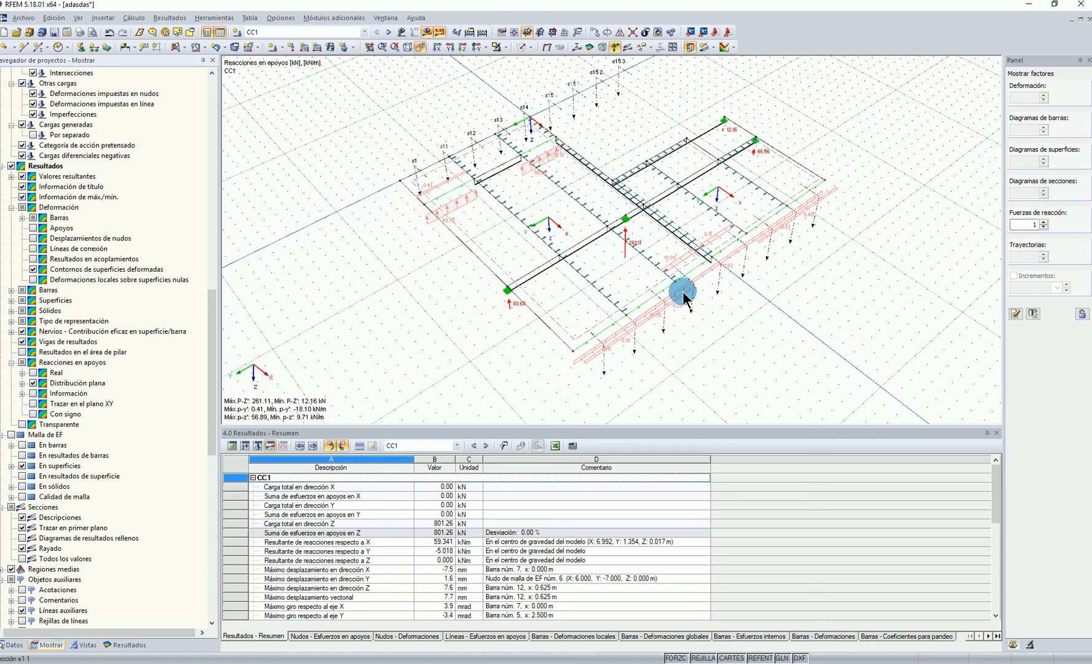
Hide the line reaction py', set the reaction force display factor to 2 and examine the vertical reactions
{"action": "left_click", "coordinate": [127, 645]}
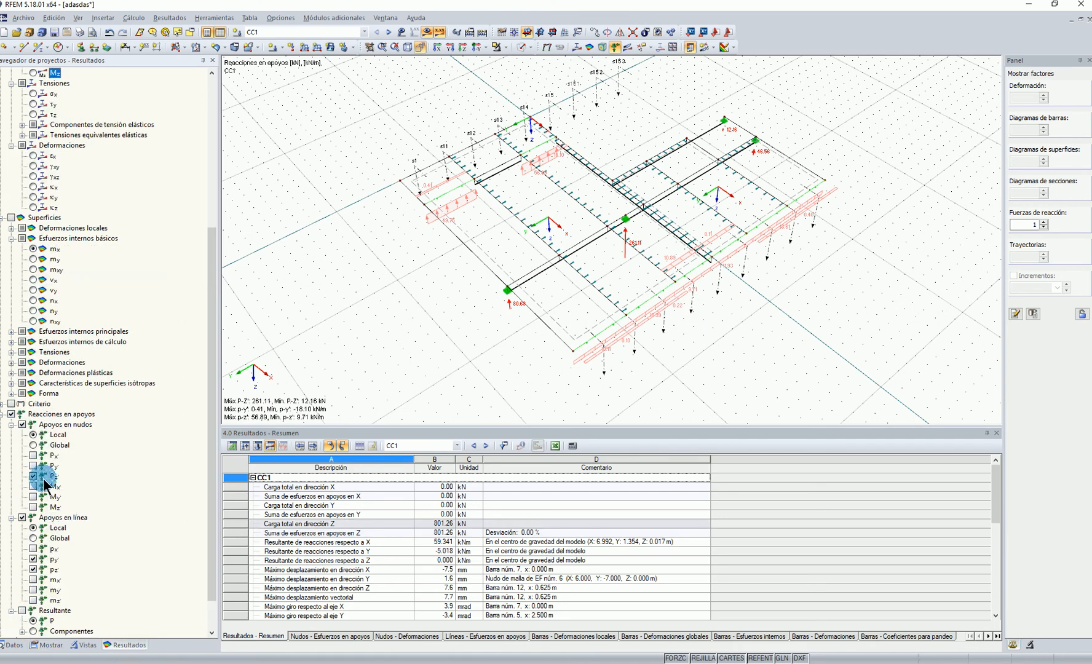
{"action": "left_click", "coordinate": [32, 559]}
{"action": "middle_click_drag", "start_coordinate": [763, 395], "coordinate": [873, 263], "text": "ctrl"}
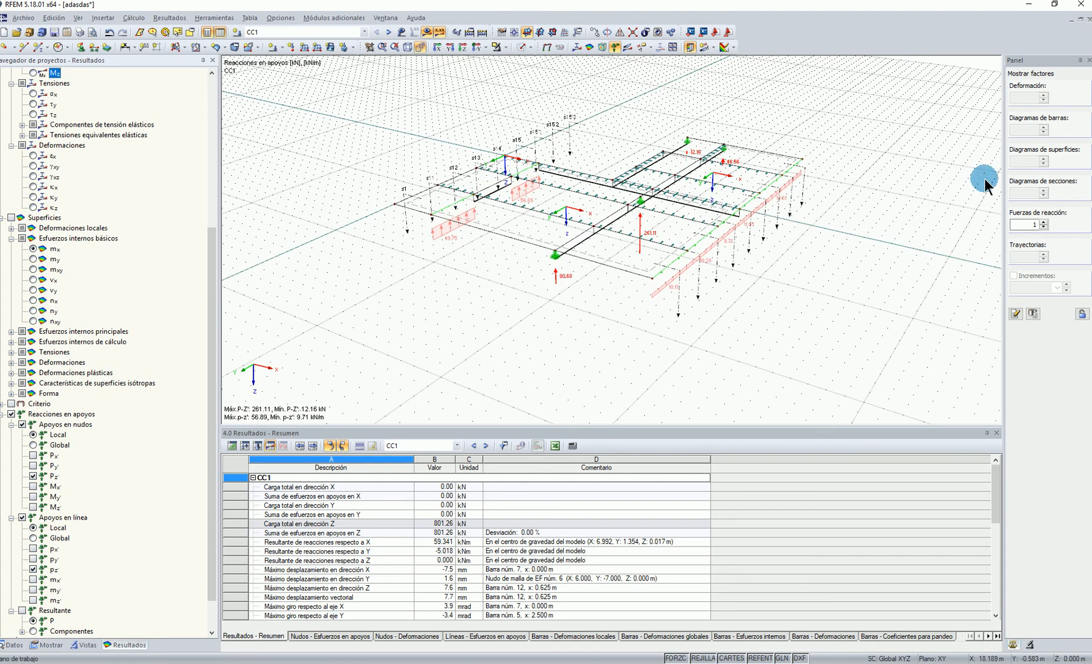
{"action": "scroll", "coordinate": [1025, 221], "scroll_direction": "up", "scroll_amount": 1}
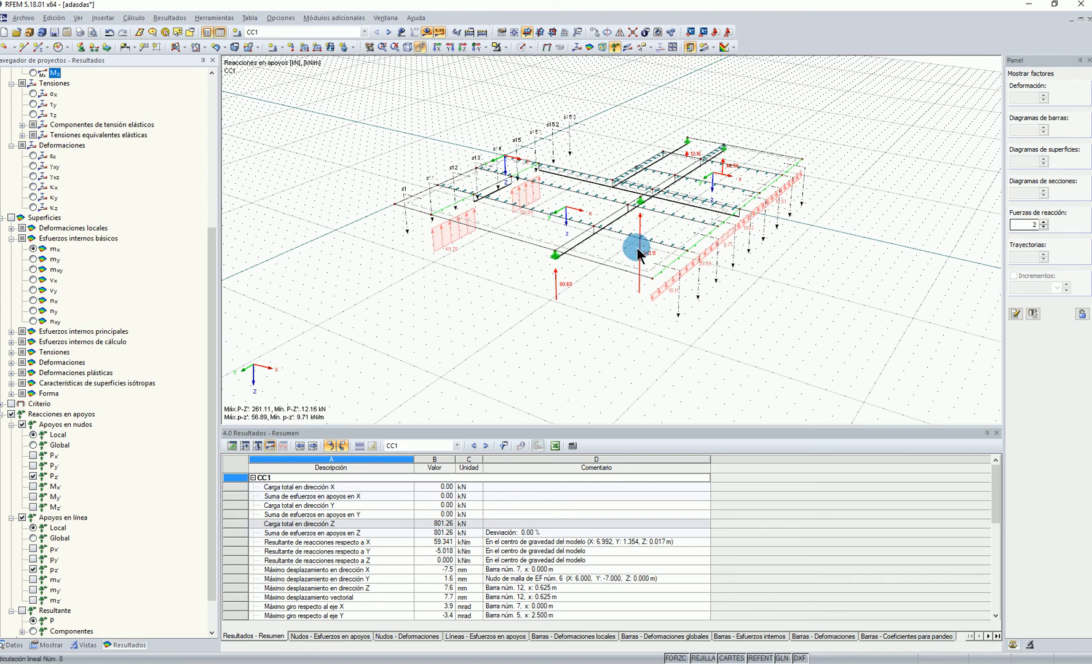
{"action": "middle_click_drag", "start_coordinate": [750, 227], "coordinate": [467, 314], "text": "ctrl"}
{"action": "scroll", "coordinate": [468, 189], "scroll_direction": "up", "scroll_amount": 3}
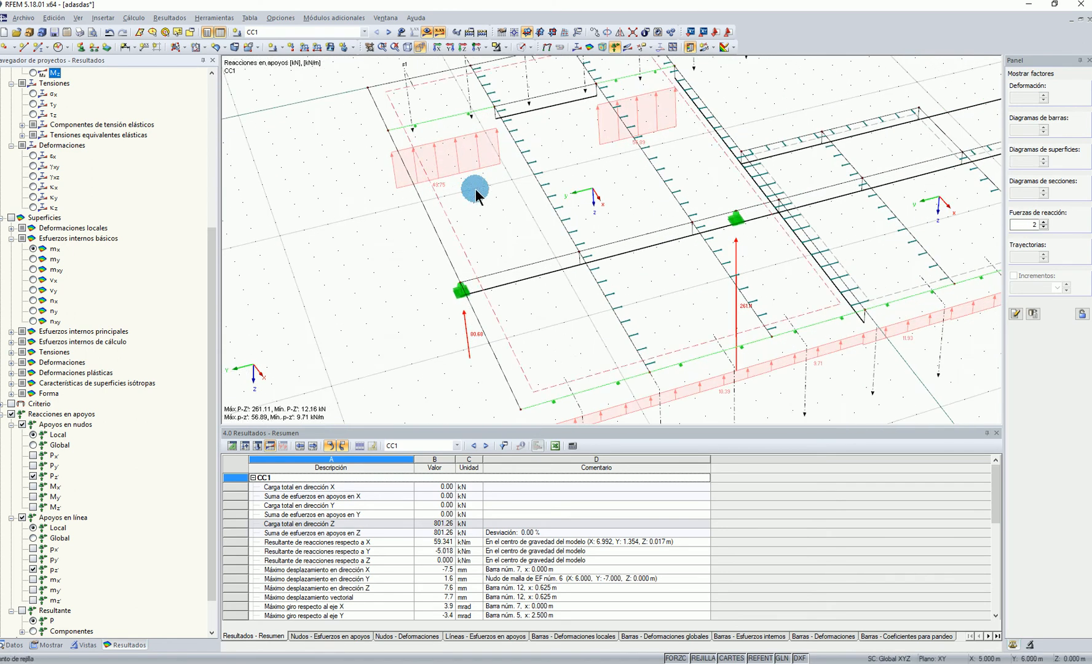
{"action": "middle_click_drag", "start_coordinate": [641, 123], "coordinate": [515, 198], "text": "ctrl"}
{"action": "scroll", "coordinate": [588, 245], "scroll_direction": "down", "scroll_amount": 3}
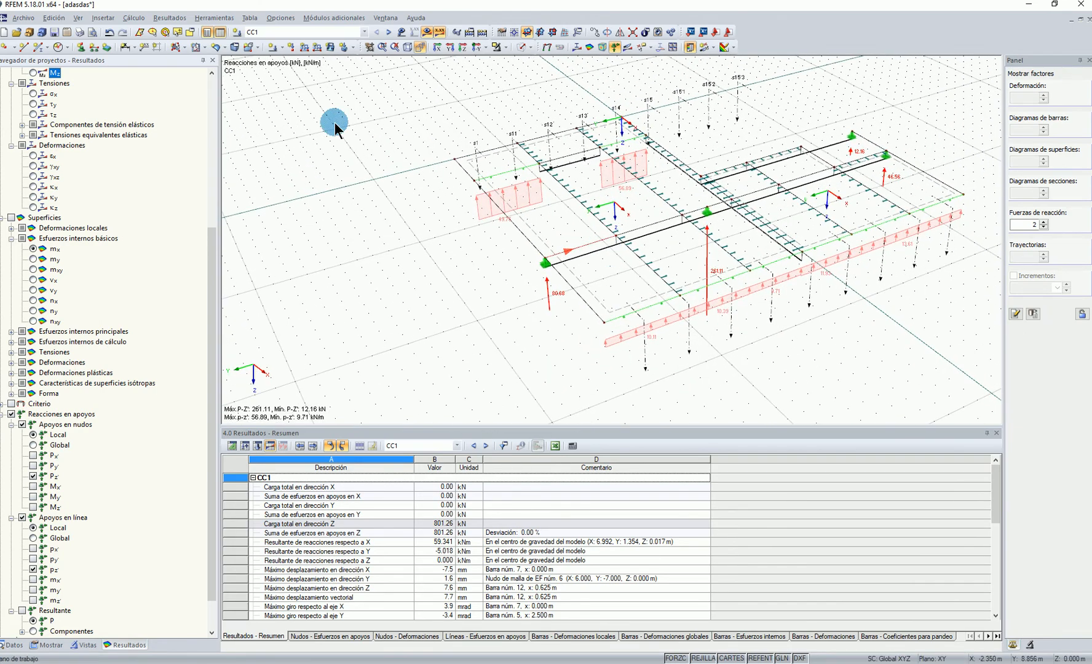
{"action": "middle_click_drag", "start_coordinate": [714, 219], "coordinate": [619, 235]}
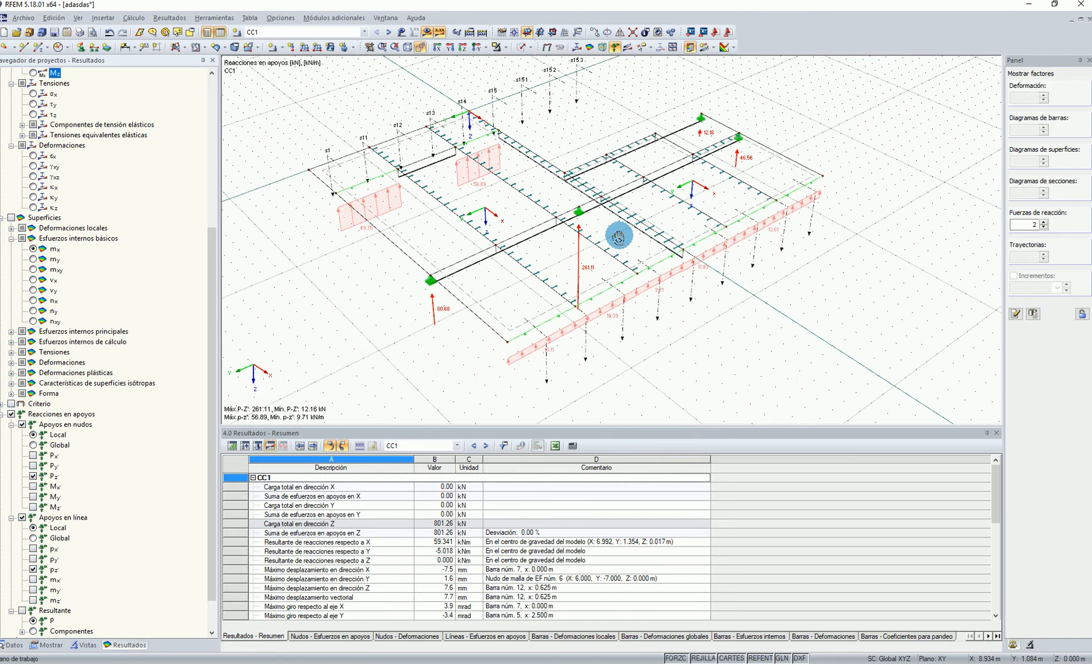
Set the support reactions back to their real distribution (Real)
{"action": "left_click", "coordinate": [47, 645]}
{"action": "left_click", "coordinate": [34, 374]}
{"action": "middle_click_drag", "start_coordinate": [476, 273], "coordinate": [447, 436], "text": "ctrl"}
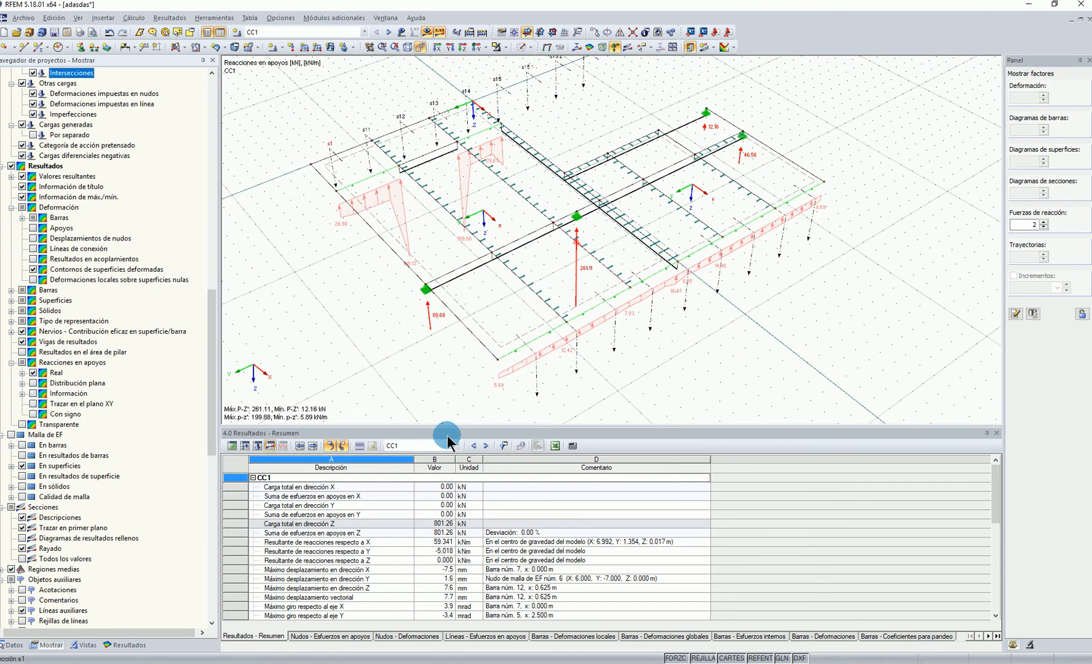
Set the target finite element length of the mesh to 0.100 m and recalculate load case CC1
{"action": "left_click", "coordinate": [133, 20]}
{"action": "left_click", "coordinate": [193, 146]}
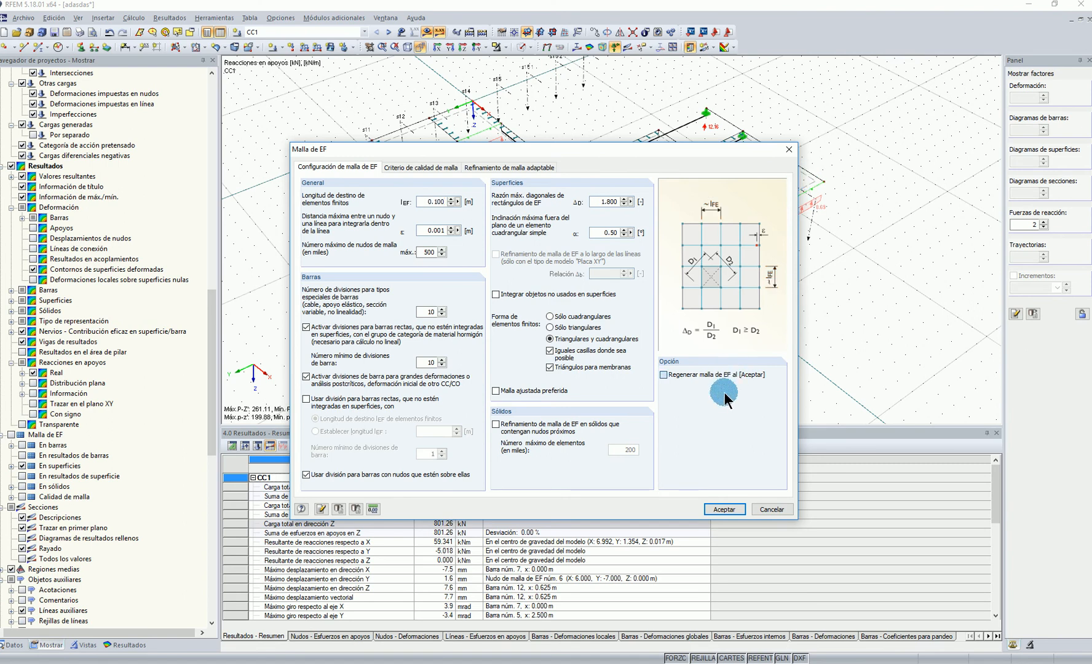
{"action": "left_click", "coordinate": [726, 509]}
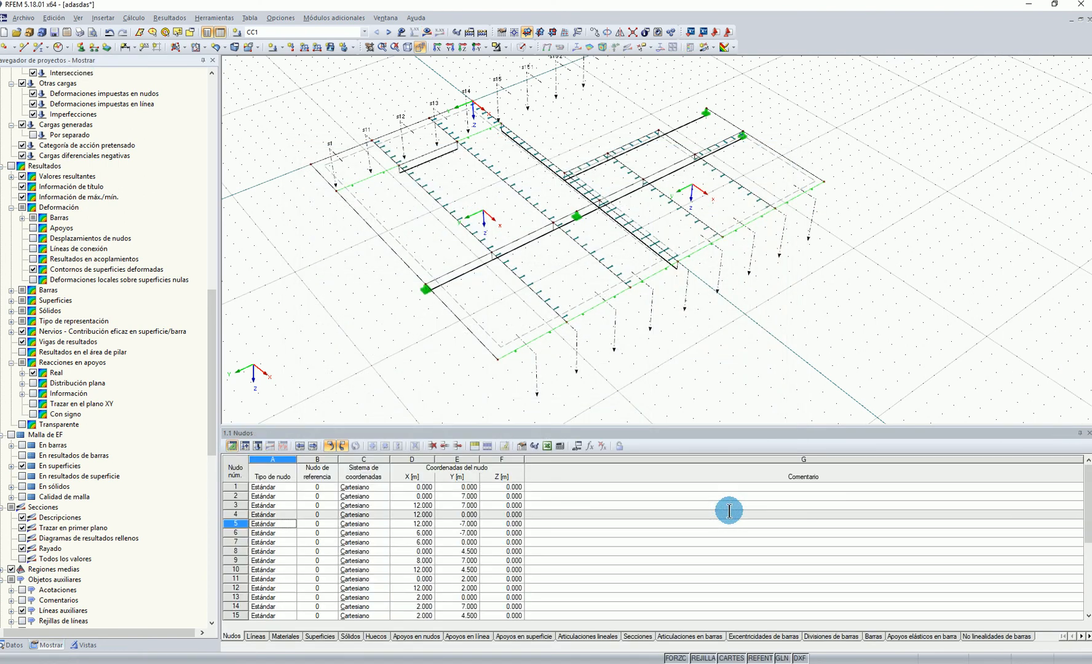
{"action": "left_click", "coordinate": [427, 31]}
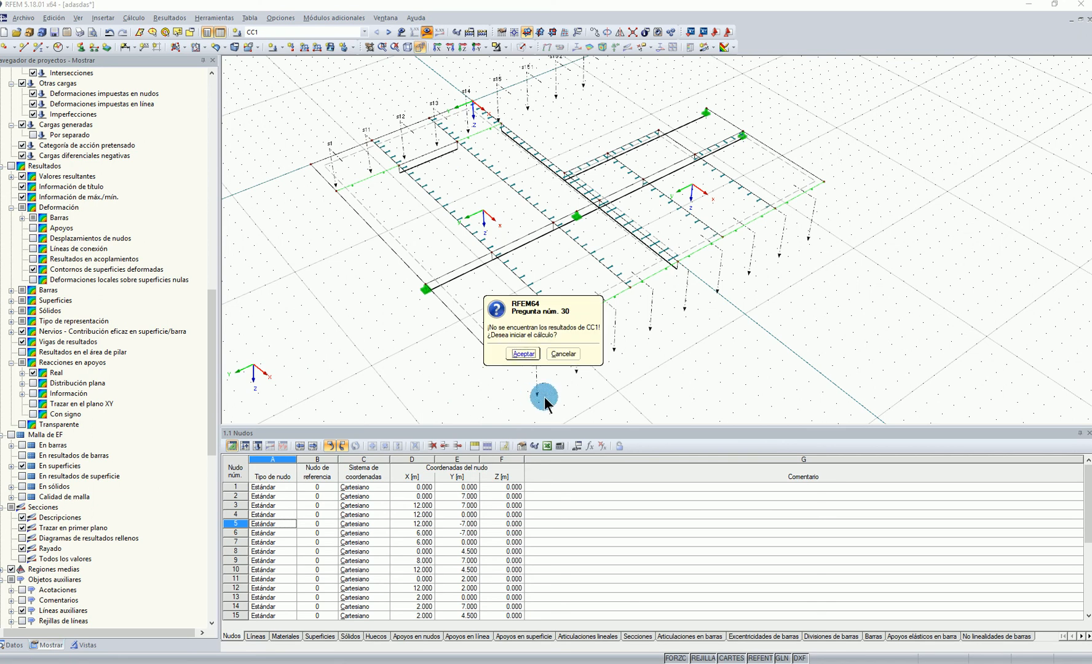
{"action": "left_click", "coordinate": [524, 354]}
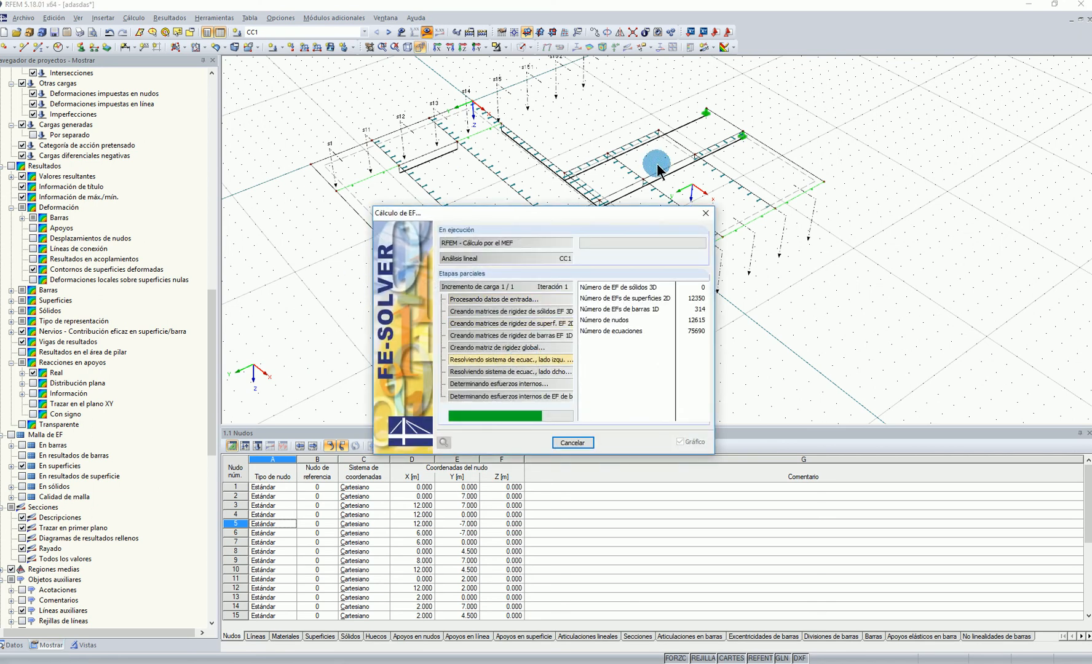
Examine the recalculated pz' reactions along the line supports, especially the peaks at the support ends beside the short beam
{"action": "left_click_drag", "start_coordinate": [636, 217], "coordinate": [296, 242]}
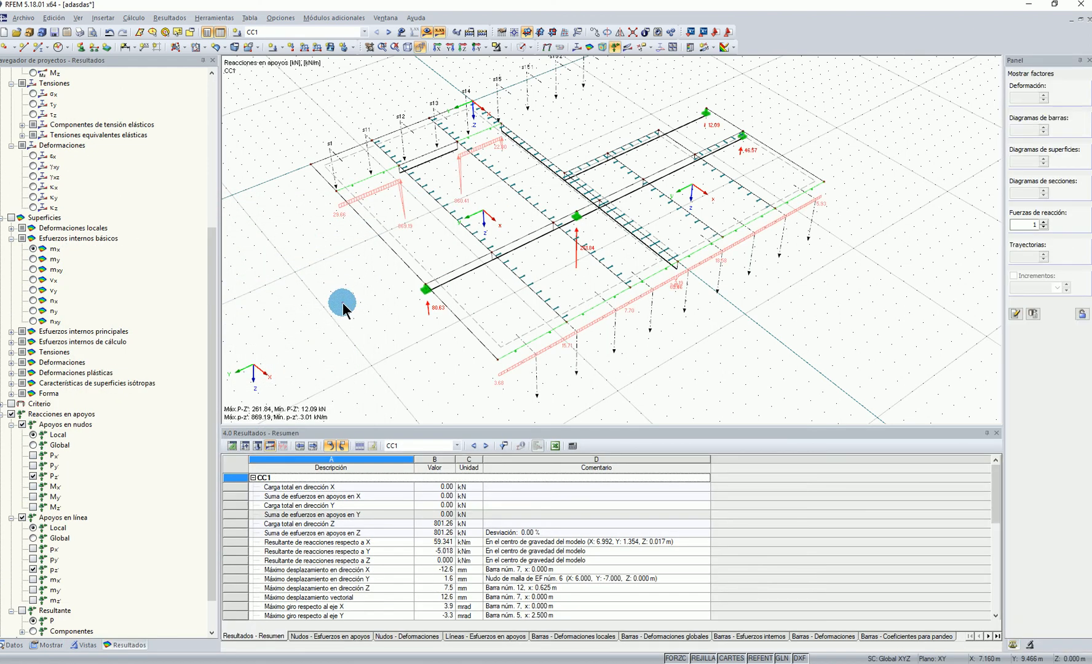
{"action": "scroll", "coordinate": [332, 203], "scroll_direction": "up", "scroll_amount": 5}
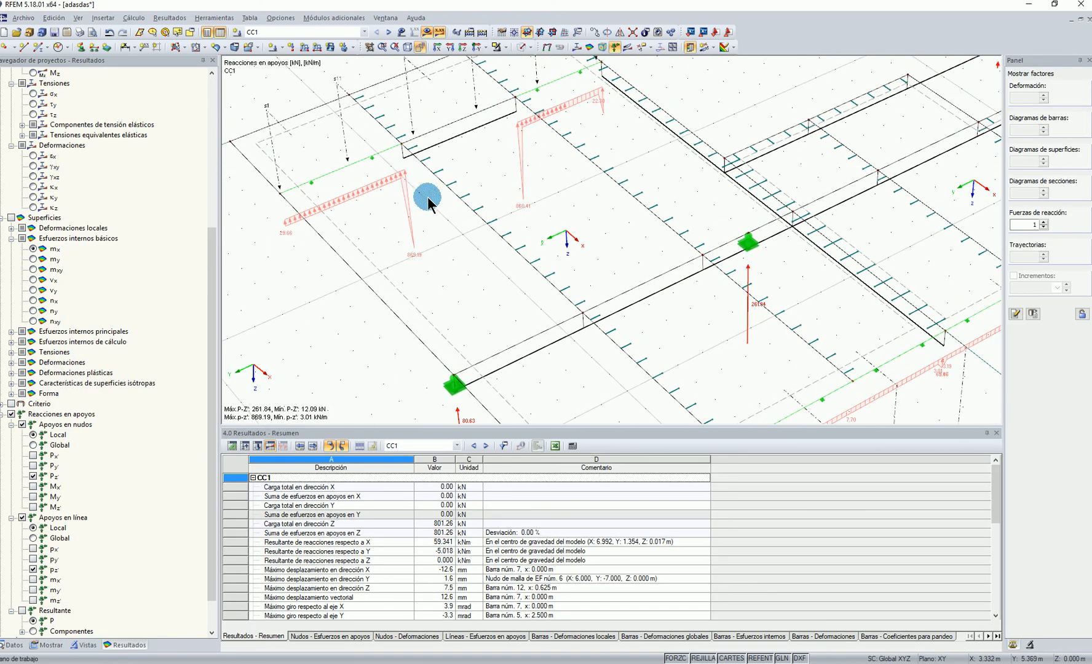
{"action": "scroll", "coordinate": [524, 143], "scroll_direction": "down", "scroll_amount": 4}
{"action": "scroll", "coordinate": [361, 240], "scroll_direction": "up", "scroll_amount": 2}
{"action": "scroll", "coordinate": [308, 268], "scroll_direction": "up", "scroll_amount": 1}
{"action": "scroll", "coordinate": [622, 251], "scroll_direction": "up", "scroll_amount": 2}
{"action": "scroll", "coordinate": [693, 147], "scroll_direction": "up", "scroll_amount": 1}
{"action": "scroll", "coordinate": [707, 126], "scroll_direction": "up", "scroll_amount": 1}
{"action": "scroll", "coordinate": [702, 120], "scroll_direction": "down", "scroll_amount": 2}
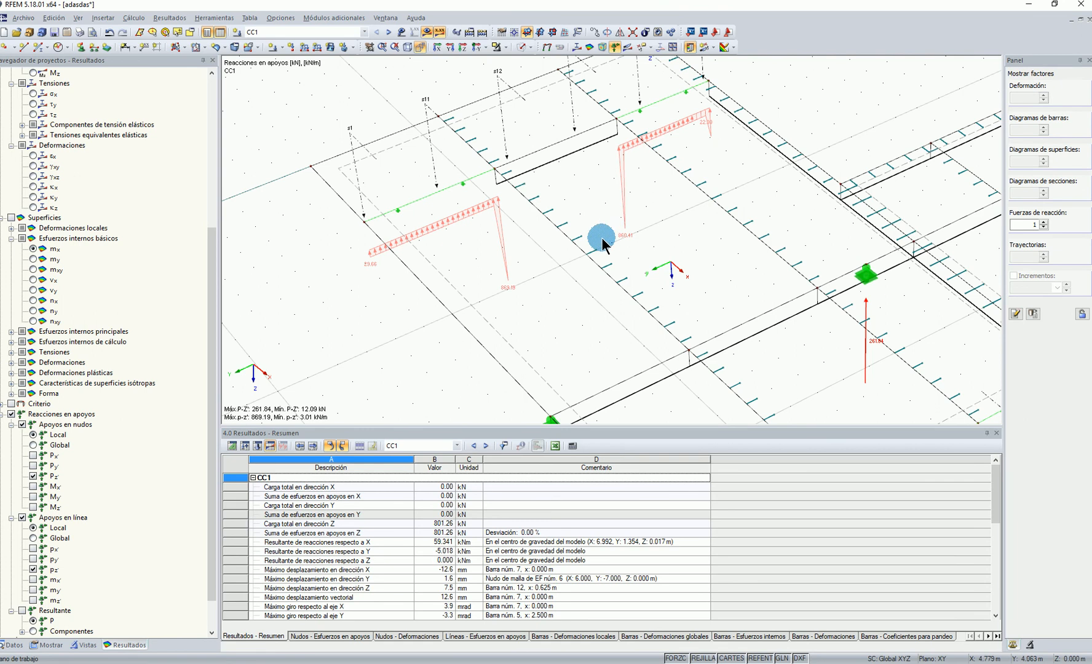
Set the reaction force display factor to 1.75 and examine the pz' reaction along the long line support
{"action": "scroll", "coordinate": [394, 281], "scroll_direction": "down", "scroll_amount": 4}
{"action": "scroll", "coordinate": [532, 269], "scroll_direction": "up", "scroll_amount": 1}
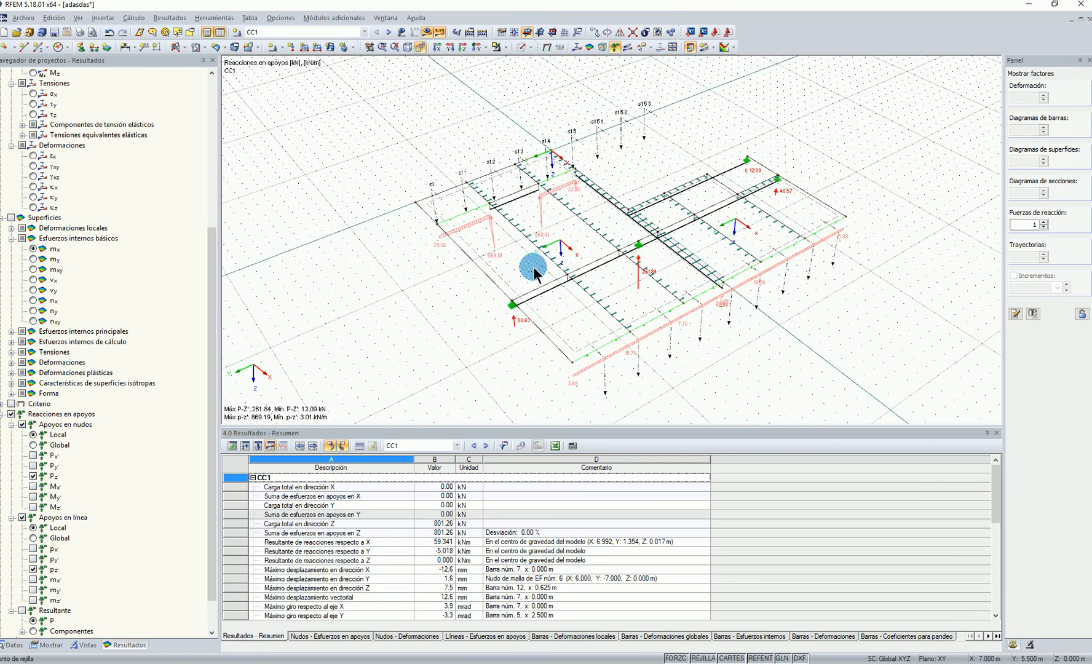
{"action": "middle_click_drag", "start_coordinate": [597, 239], "coordinate": [642, 209], "text": "ctrl"}
{"action": "left_click", "coordinate": [1044, 223]}
{"action": "scroll", "coordinate": [617, 300], "scroll_direction": "up", "scroll_amount": 8}
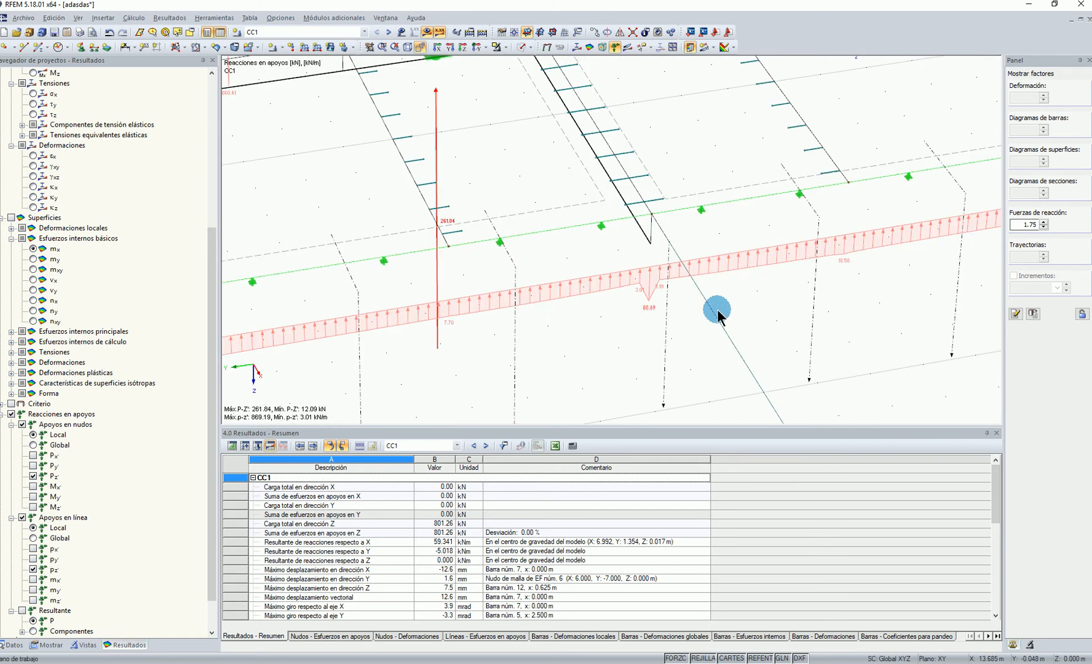
Change the support reaction display to the flat distribution (Distribución plana)
{"action": "left_click", "coordinate": [47, 645]}
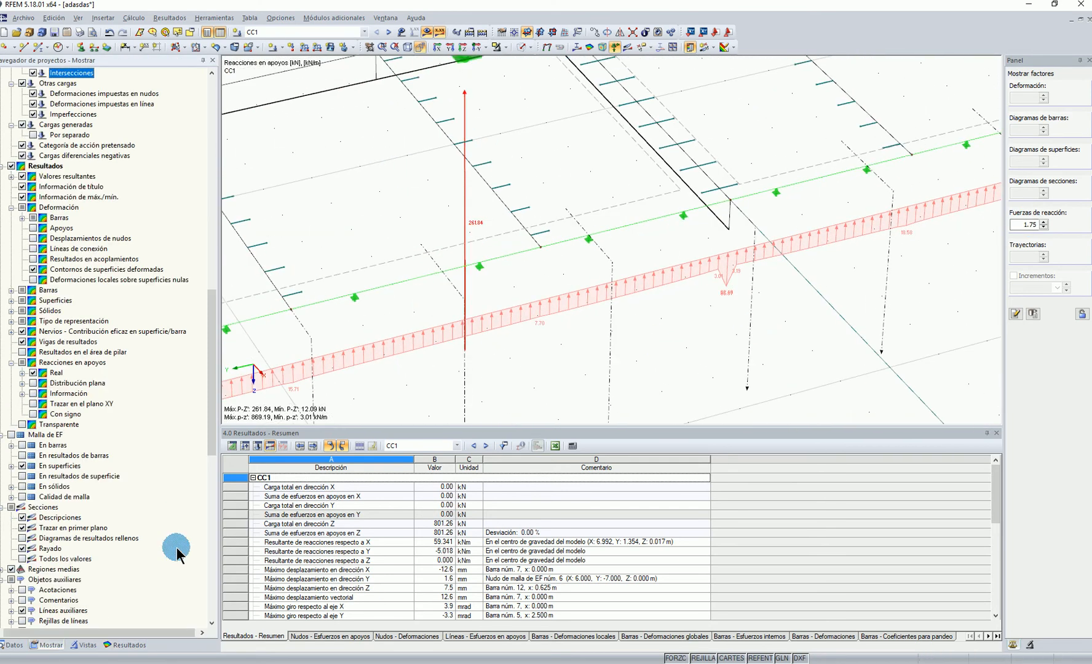
{"action": "scroll", "coordinate": [503, 274], "scroll_direction": "down", "scroll_amount": 3}
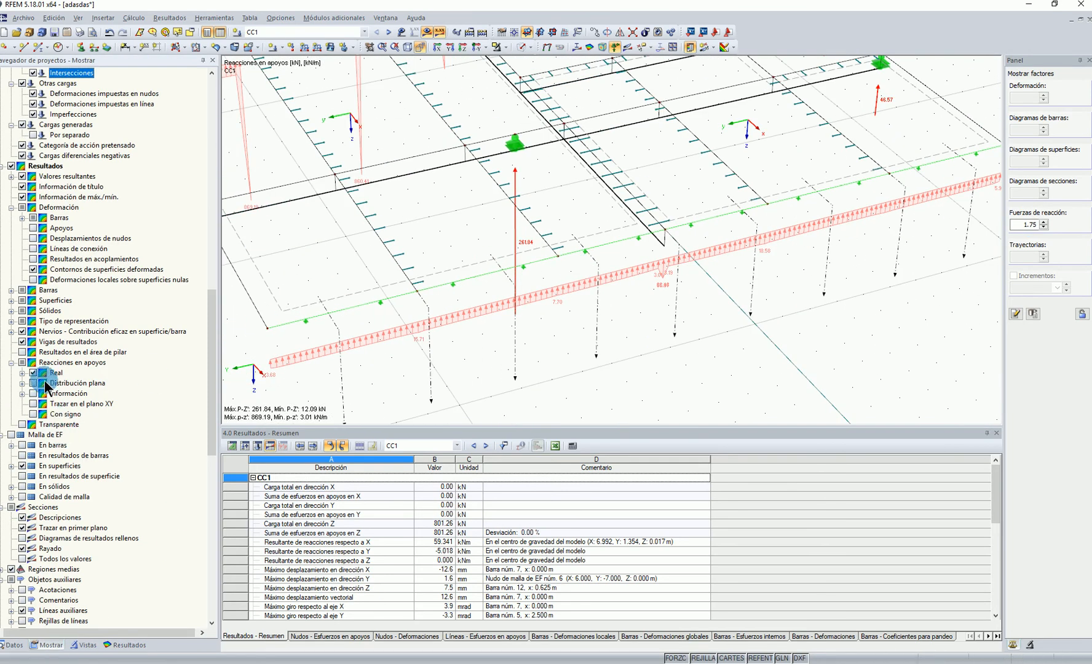
{"action": "scroll", "coordinate": [541, 273], "scroll_direction": "down", "scroll_amount": 3}
{"action": "left_click", "coordinate": [101, 385]}
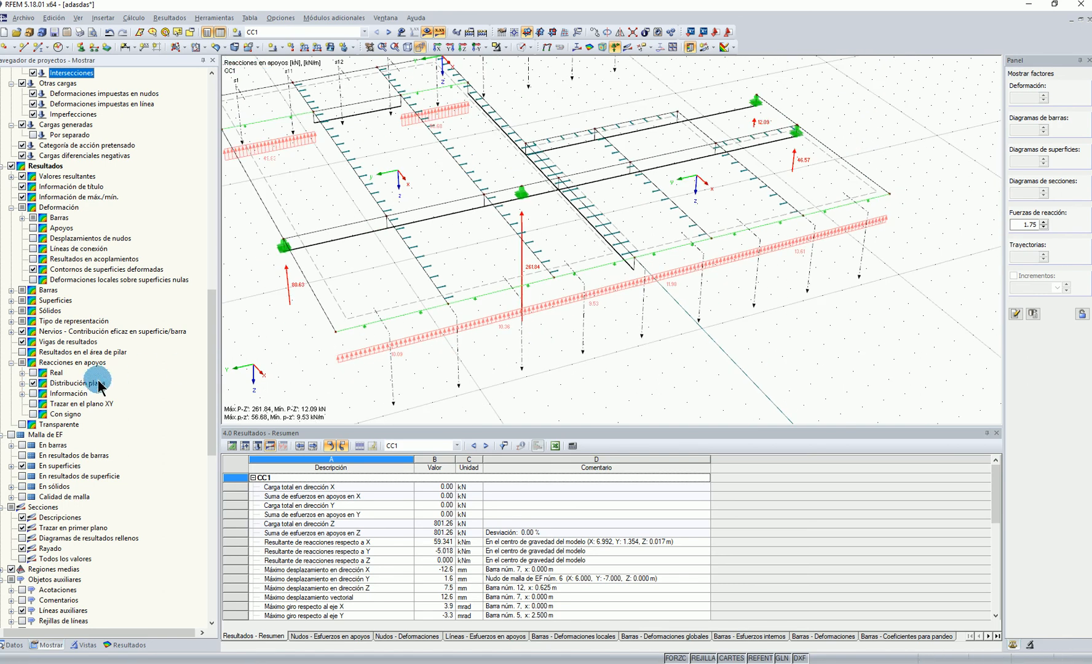
Plot the support reactions in the XY plane and view the model in plan
{"action": "left_click", "coordinate": [39, 405]}
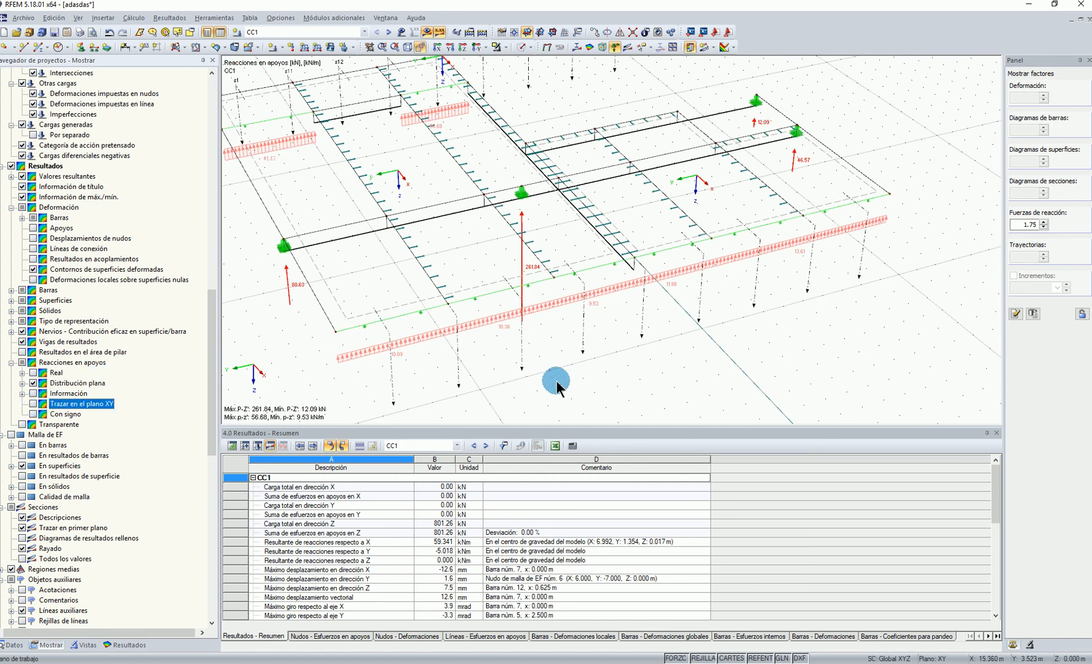
{"action": "left_click", "coordinate": [34, 404]}
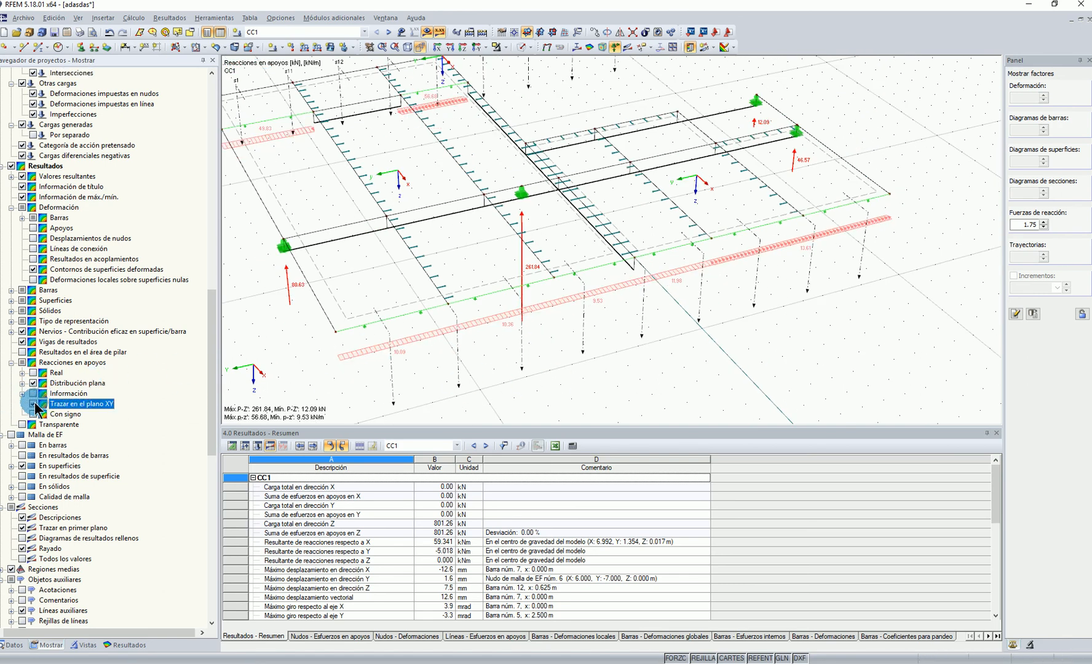
{"action": "left_click", "coordinate": [463, 47]}
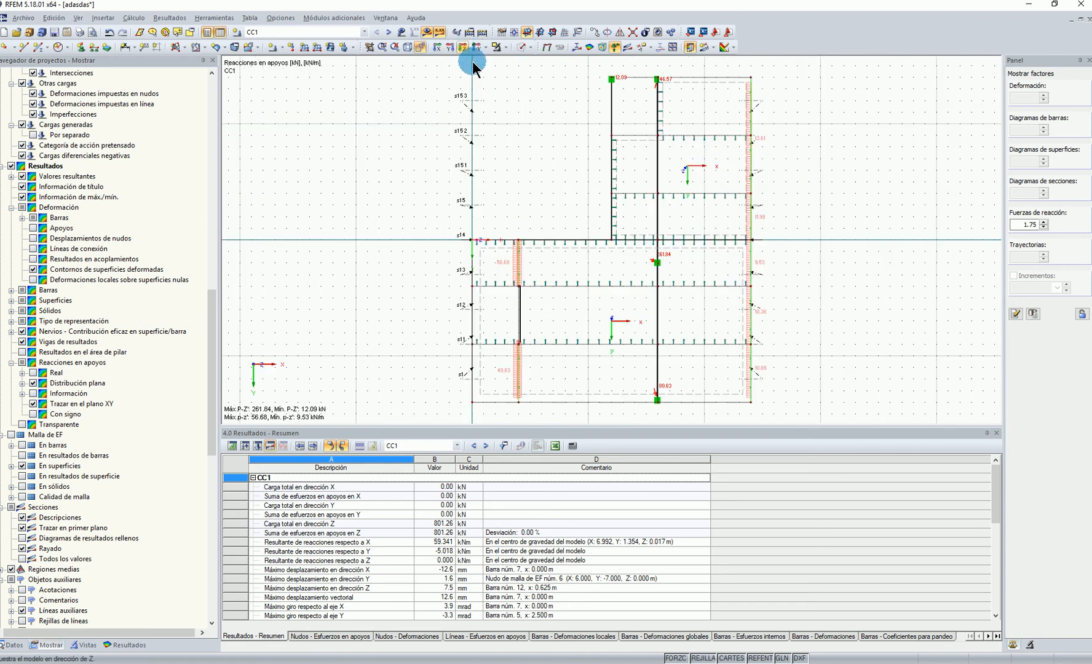
{"action": "left_click", "coordinate": [419, 47]}
Hide the section descriptions and show the information boxes (Información) of the line support reactions to read their values
{"action": "left_click", "coordinate": [43, 645]}
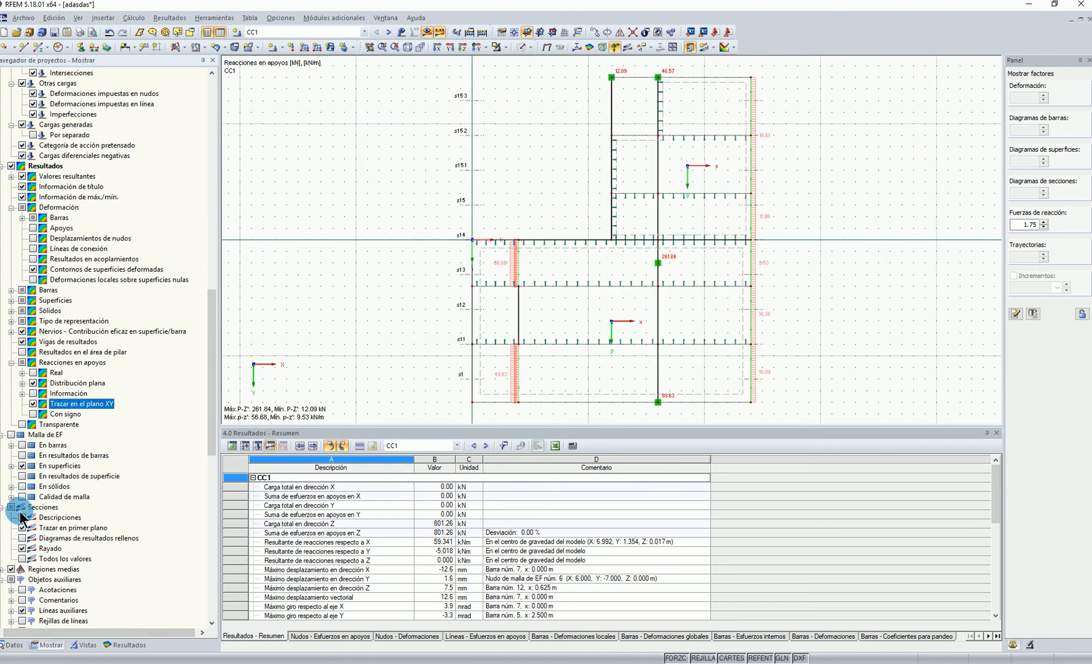
{"action": "middle_click_drag", "start_coordinate": [814, 278], "coordinate": [812, 278]}
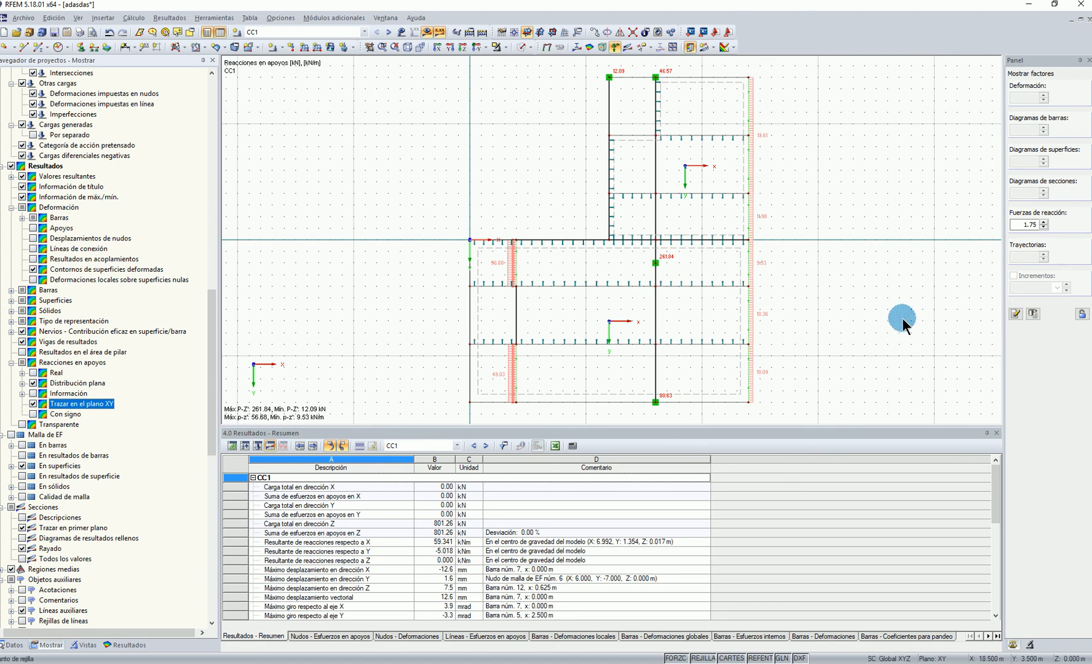
{"action": "left_click", "coordinate": [32, 395]}
{"action": "middle_click_drag", "start_coordinate": [545, 344], "coordinate": [512, 294]}
{"action": "scroll", "coordinate": [839, 280], "scroll_direction": "up", "scroll_amount": 3}
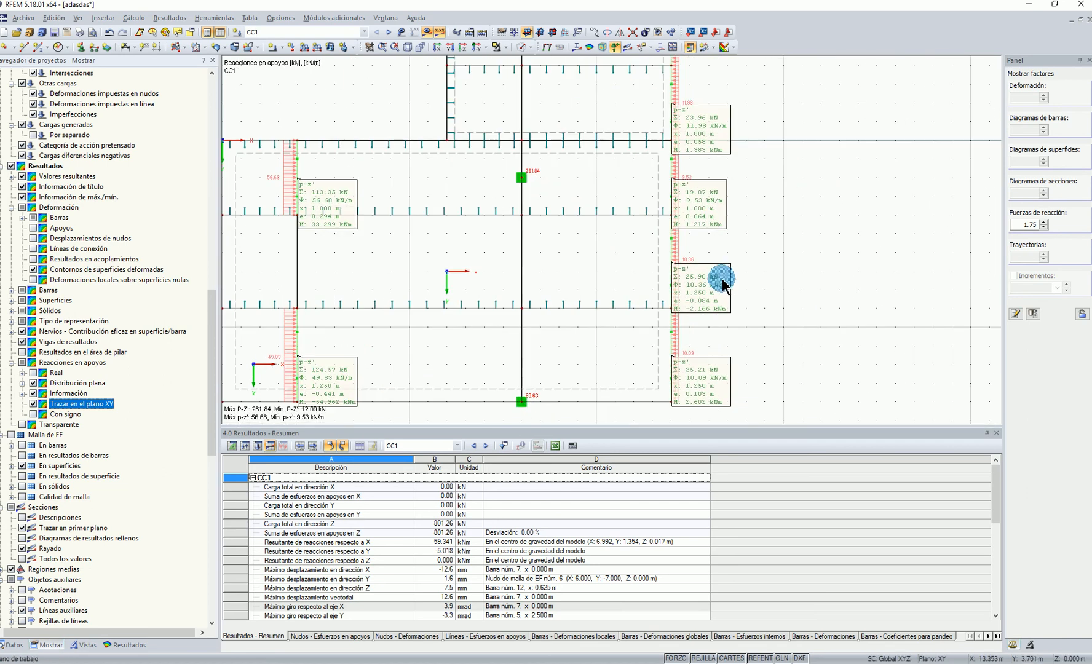
{"action": "middle_click_drag", "start_coordinate": [741, 239], "coordinate": [756, 283]}
{"action": "scroll", "coordinate": [756, 282], "scroll_direction": "down", "scroll_amount": 1}
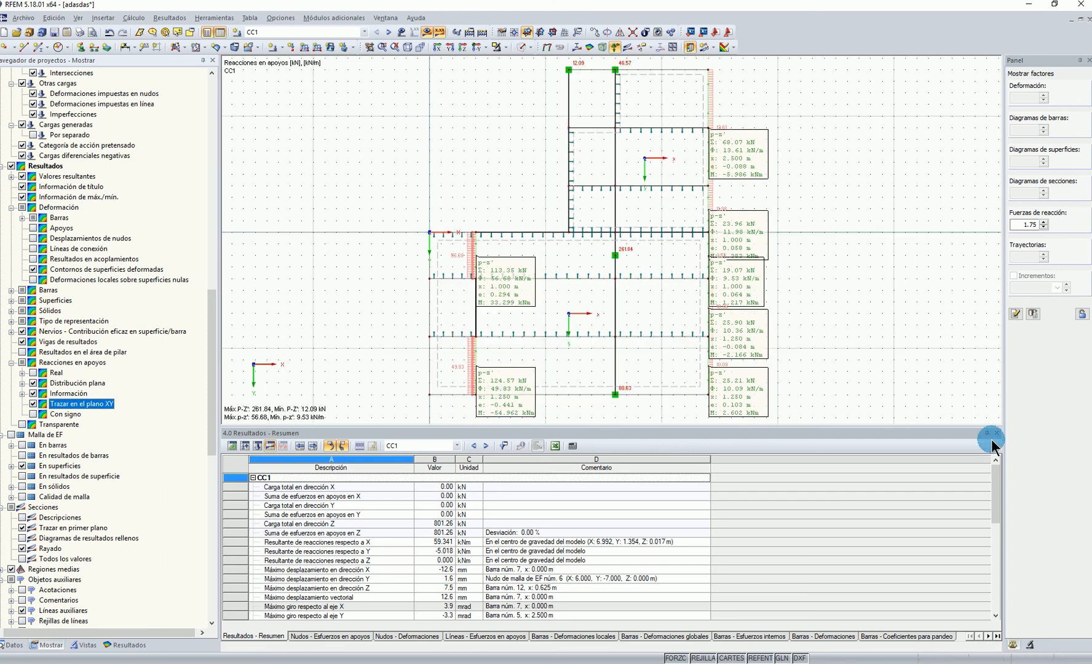
Shrink the results table to enlarge the graphics area and hide the line hinges (Articulaciones lineales)
{"action": "left_click_drag", "start_coordinate": [915, 424], "coordinate": [886, 532]}
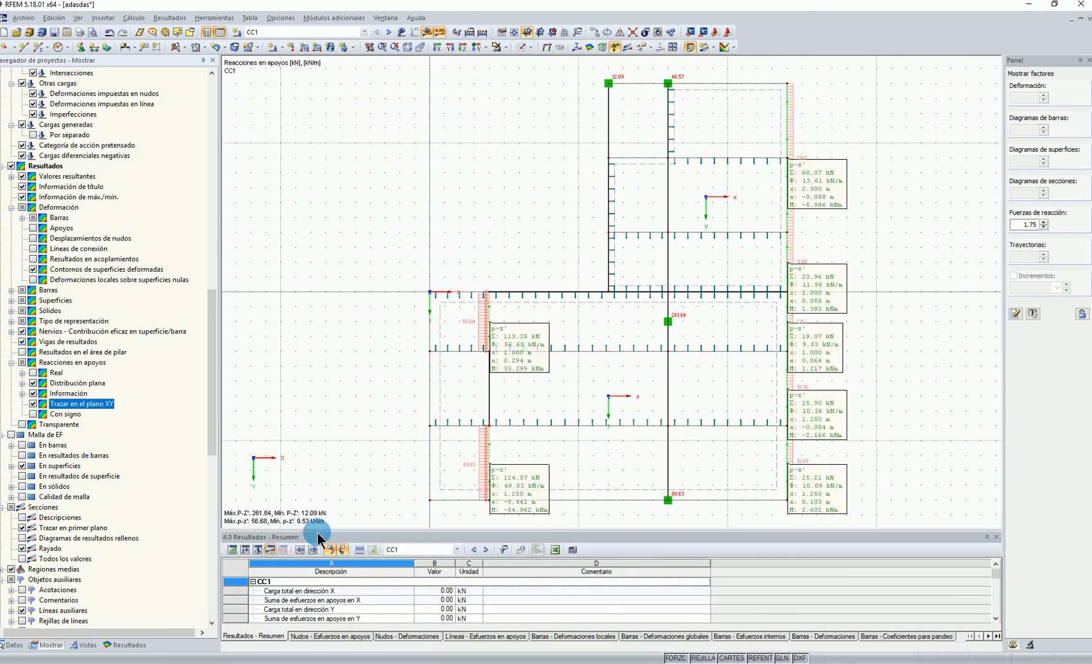
{"action": "scroll", "coordinate": [111, 509], "scroll_direction": "up", "scroll_amount": 20}
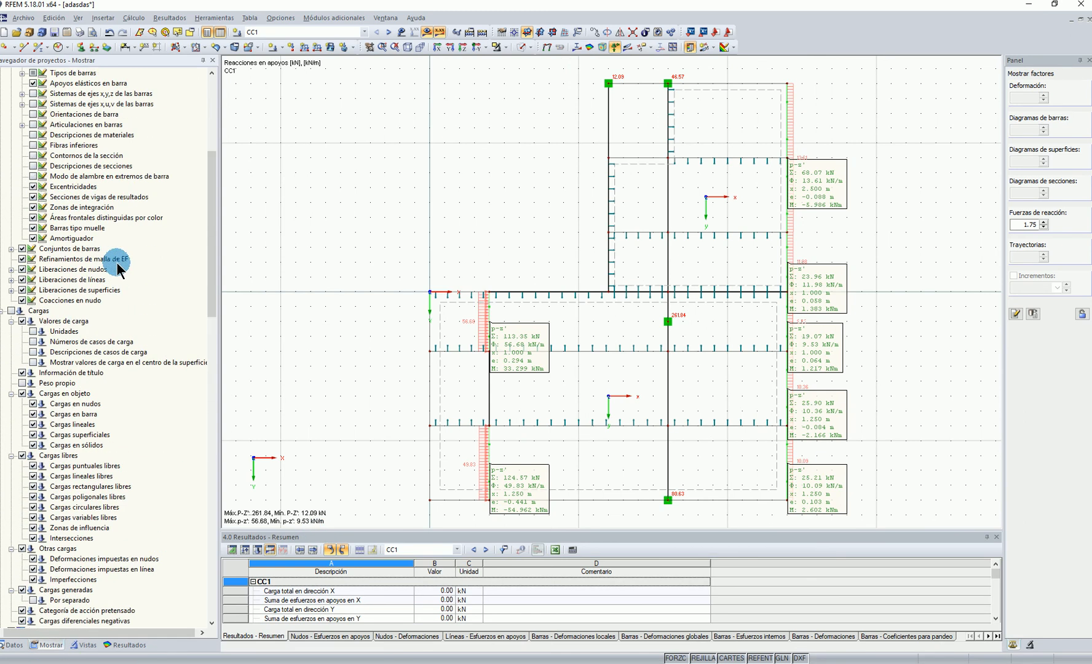
{"action": "left_click", "coordinate": [33, 115]}
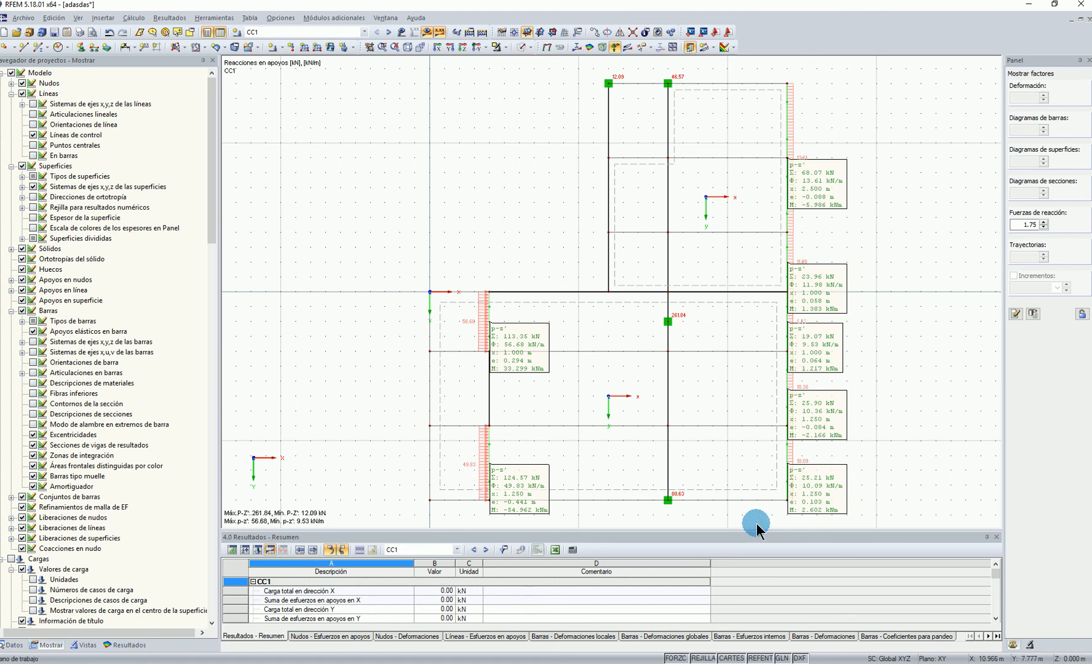
{"action": "scroll", "coordinate": [832, 375], "scroll_direction": "down", "scroll_amount": 2}
{"action": "scroll", "coordinate": [830, 410], "scroll_direction": "up", "scroll_amount": 2}
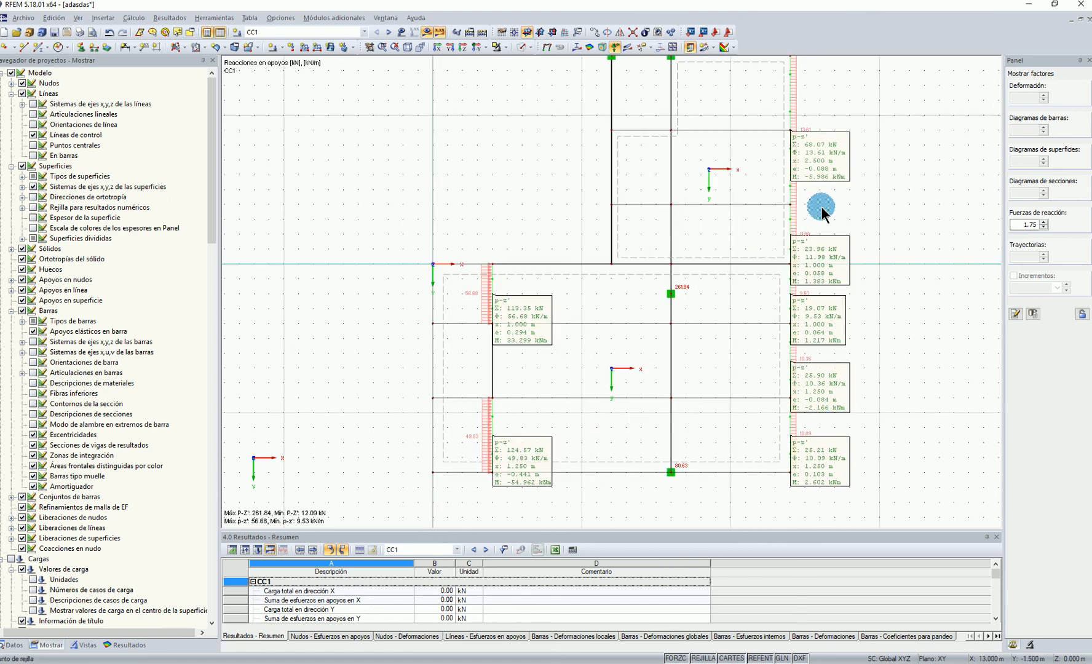
Examine the reaction information boxes in an oblique 3D view, and turn off plotting the support reactions in the XY plane
{"action": "middle_click_drag", "start_coordinate": [910, 399], "coordinate": [651, 117], "text": "ctrl"}
{"action": "scroll", "coordinate": [555, 409], "scroll_direction": "up", "scroll_amount": 1}
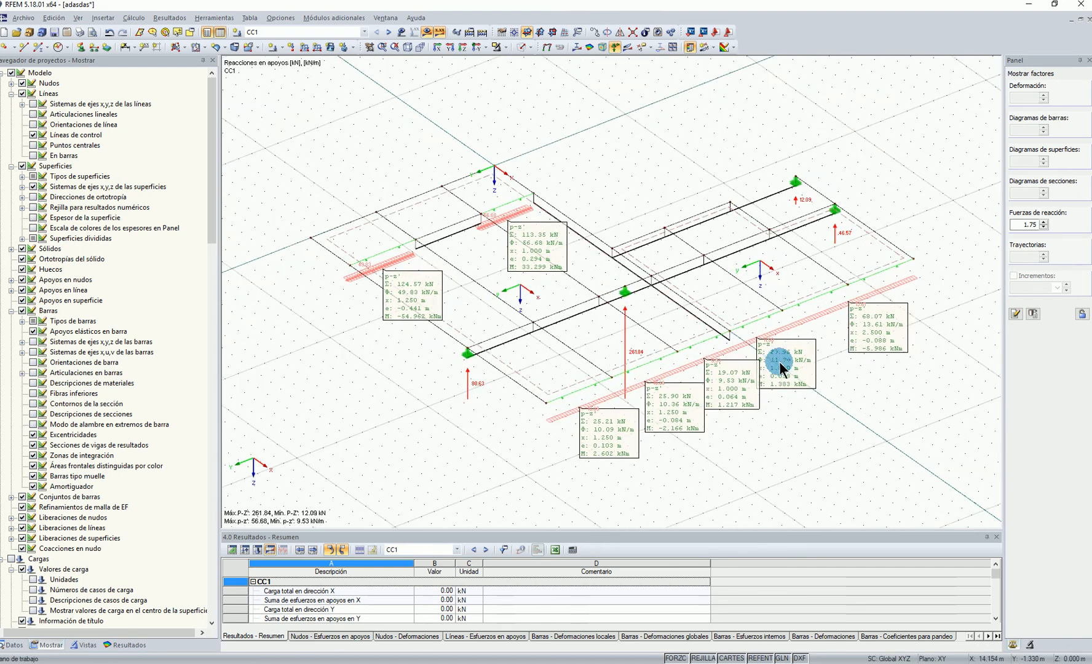
{"action": "mouse_move", "coordinate": [803, 382]}
{"action": "middle_mouse_down", "text": "ctrl"}
{"action": "mouse_move", "coordinate": [575, 443]}
{"action": "mouse_move", "coordinate": [672, 440]}
{"action": "mouse_move", "coordinate": [790, 372]}
{"action": "middle_mouse_up", "text": "ctrl"}
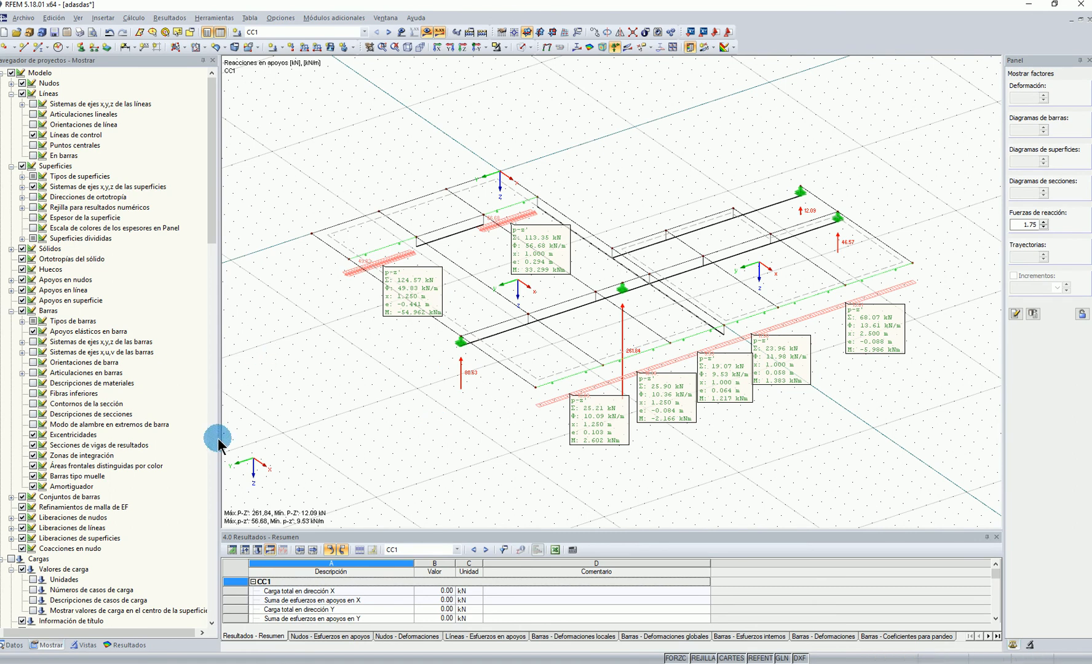
{"action": "left_click", "coordinate": [126, 646]}
{"action": "left_click", "coordinate": [46, 644]}
{"action": "scroll", "coordinate": [85, 488], "scroll_direction": "down", "scroll_amount": 14}
{"action": "scroll", "coordinate": [89, 514], "scroll_direction": "down", "scroll_amount": 7}
{"action": "left_click", "coordinate": [33, 465]}
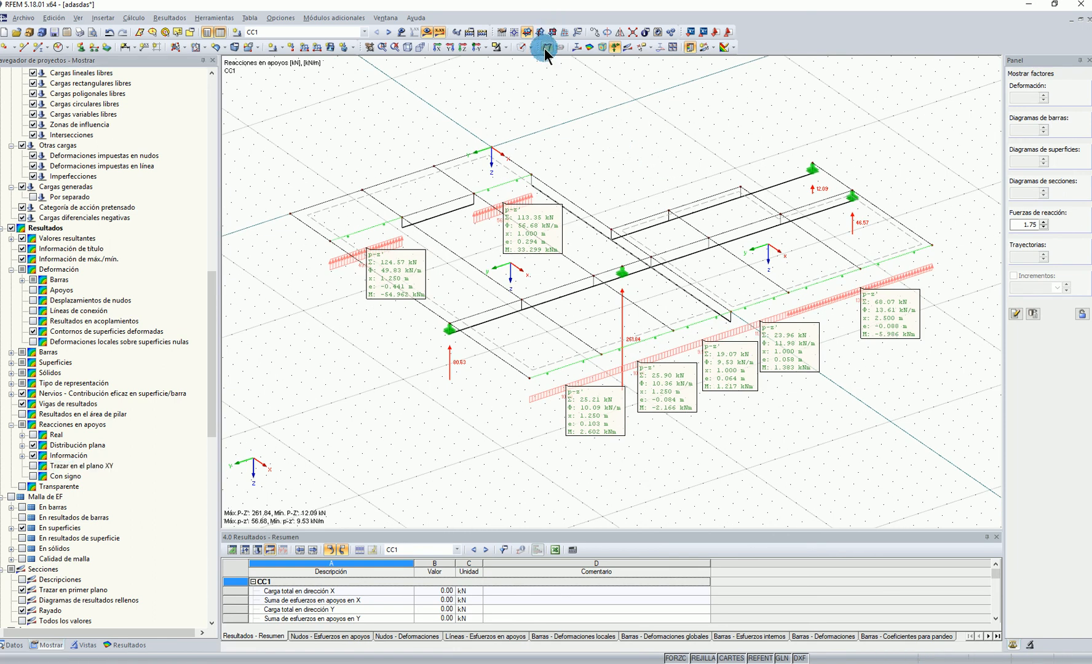
Display the global deformations u and hide the information boxes of the support reactions
{"action": "left_click", "coordinate": [546, 47]}
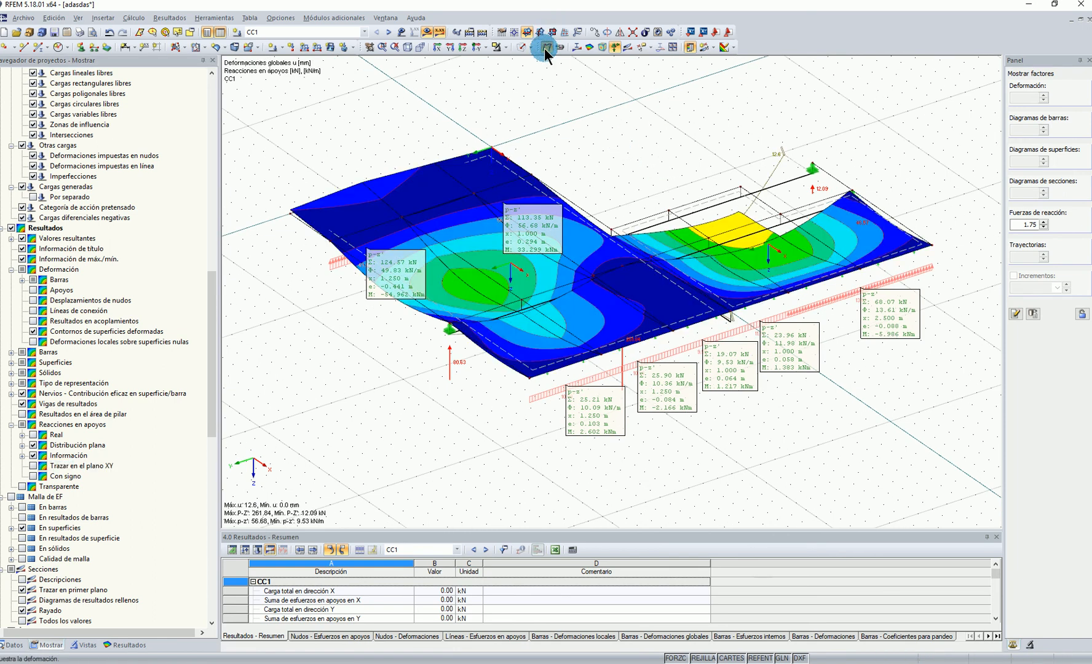
{"action": "left_click", "coordinate": [34, 456]}
{"action": "left_click", "coordinate": [84, 646]}
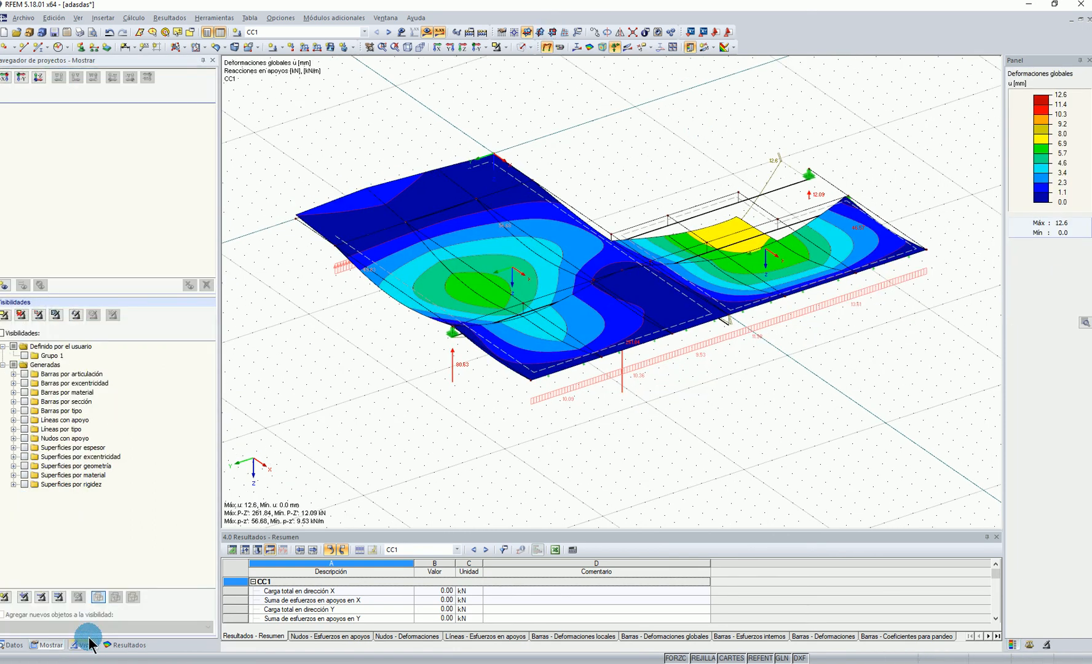
Show the shear force Vz diagrams of the members and examine them along the beams
{"action": "left_click", "coordinate": [577, 47]}
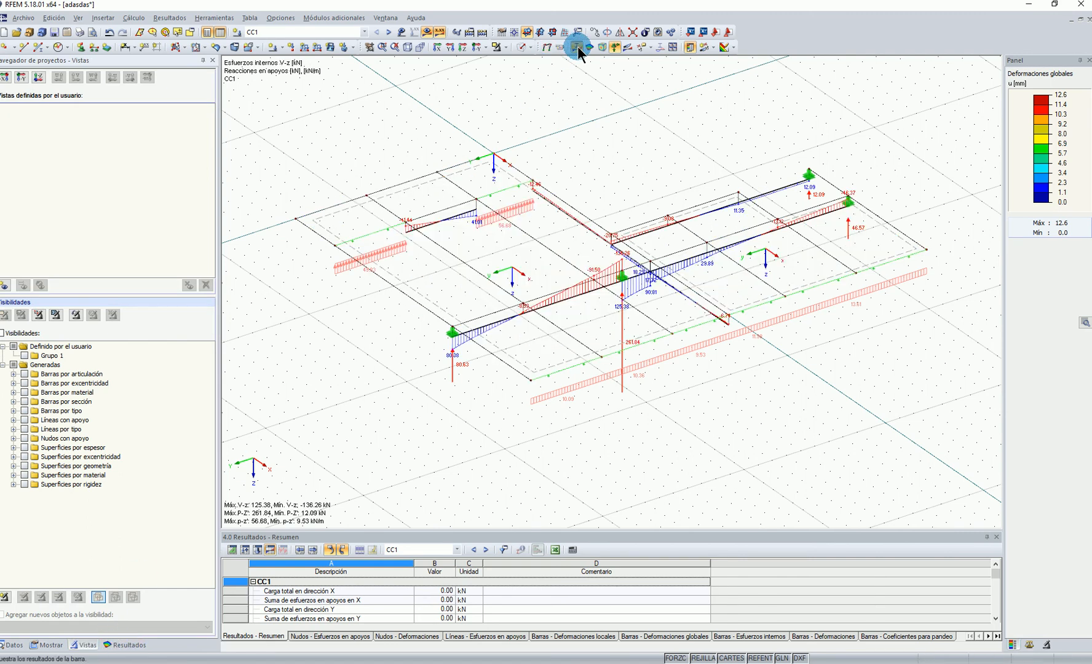
{"action": "scroll", "coordinate": [475, 319], "scroll_direction": "up", "scroll_amount": 2}
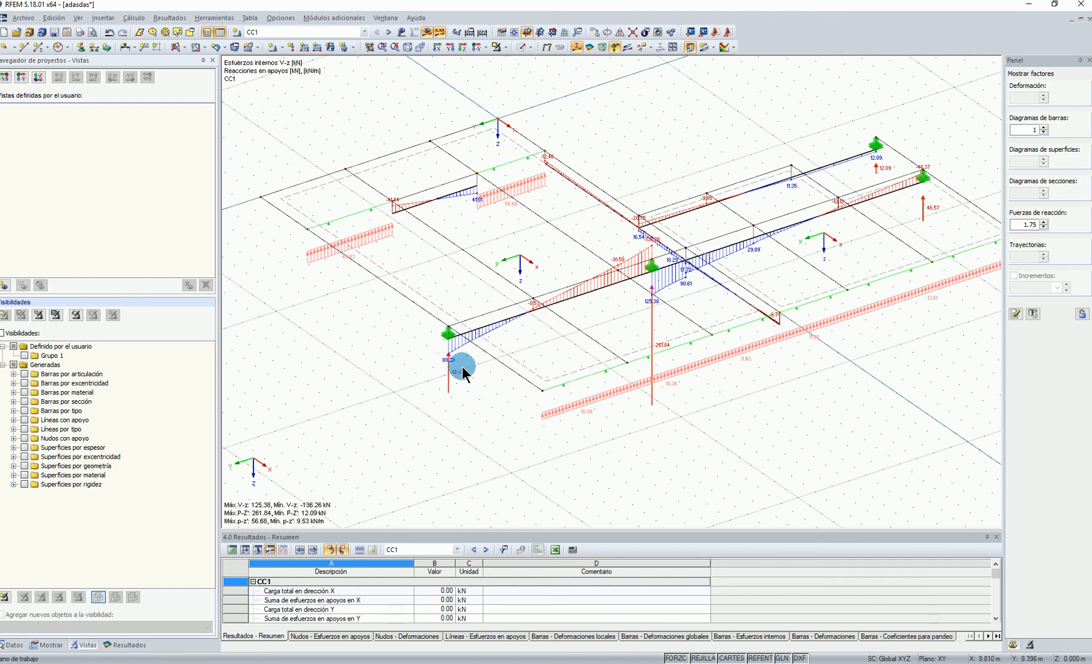
{"action": "middle_click_drag", "start_coordinate": [668, 341], "coordinate": [819, 337], "text": "ctrl"}
Isolate the beam running from the slab's re-entrant corner to the long line support and examine its Vz diagram
{"action": "left_click", "coordinate": [129, 646]}
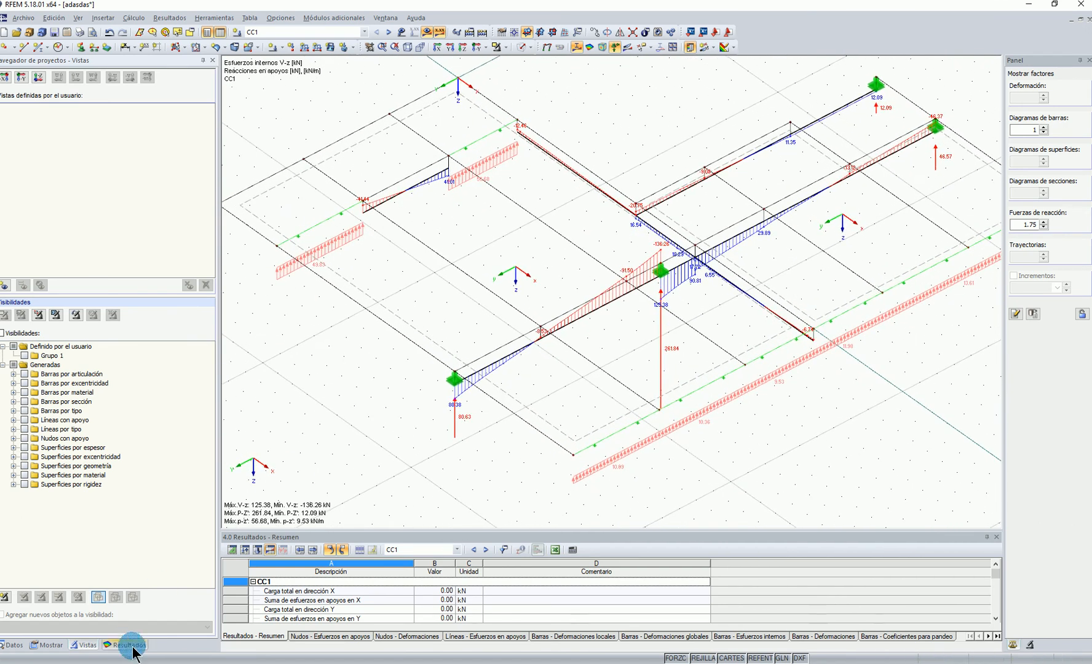
{"action": "left_click", "coordinate": [743, 300]}
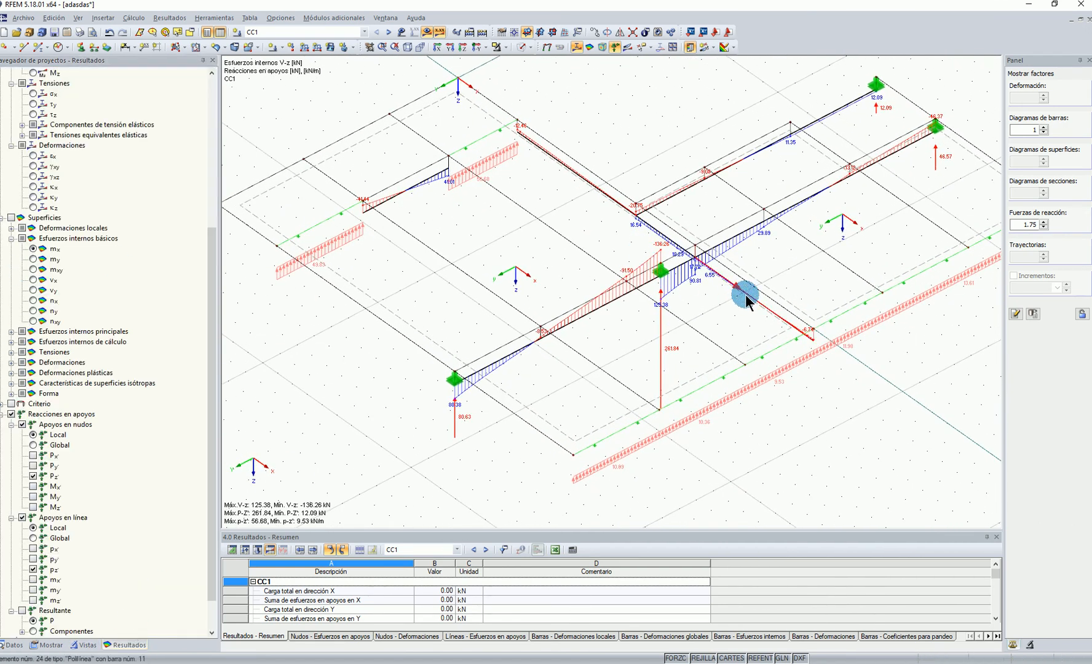
{"action": "left_click", "coordinate": [499, 45]}
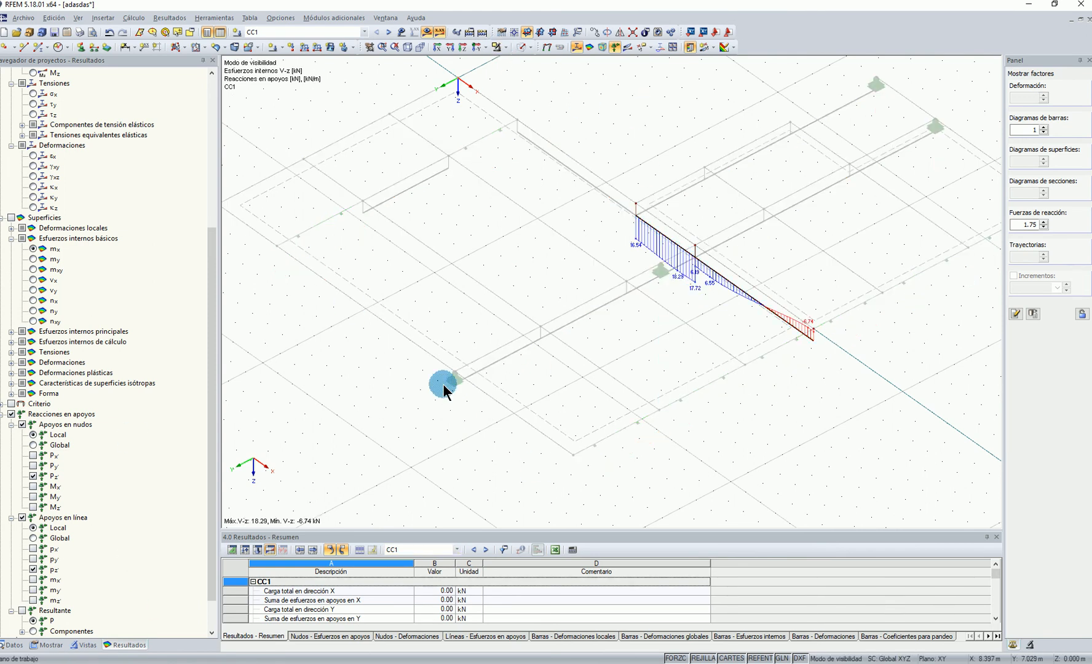
{"action": "scroll", "coordinate": [708, 280], "scroll_direction": "up", "scroll_amount": 1}
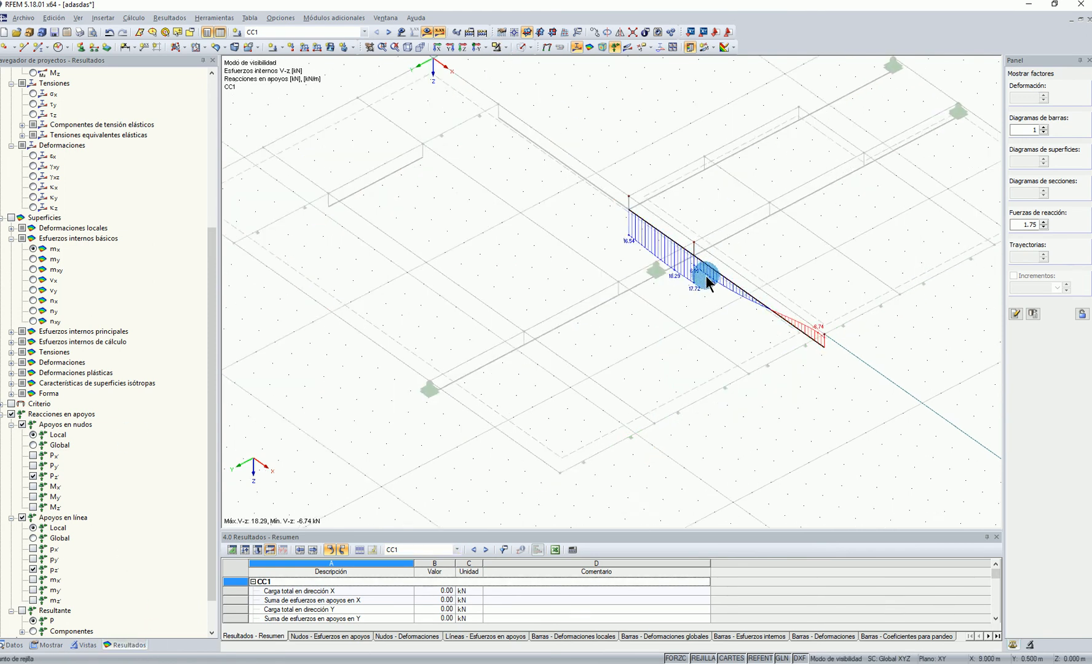
{"action": "scroll", "coordinate": [709, 282], "scroll_direction": "up", "scroll_amount": 1}
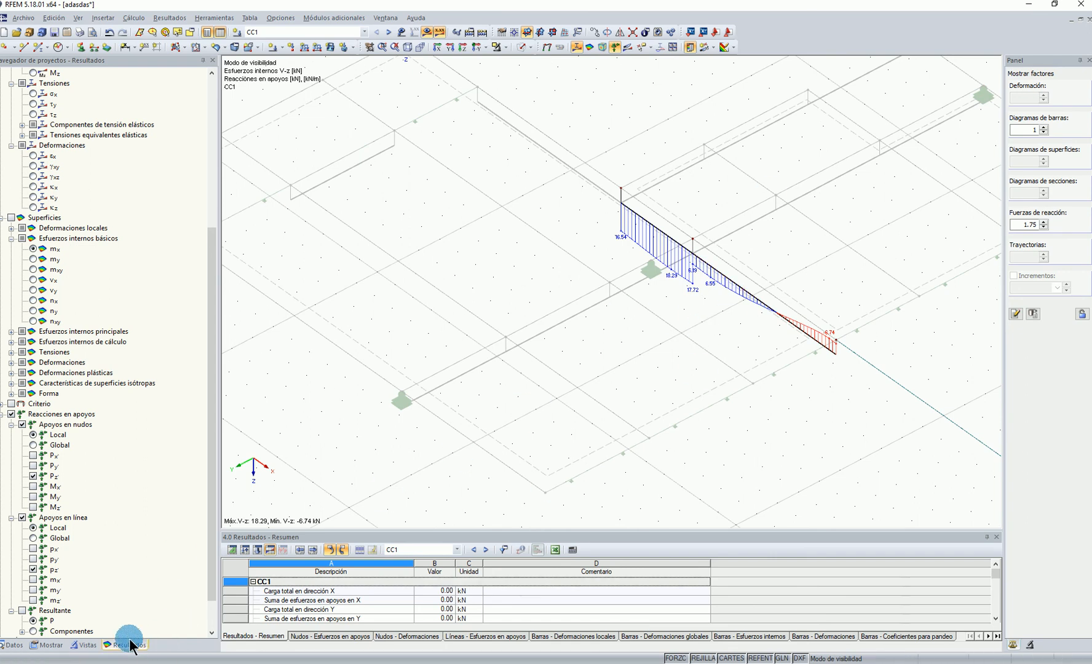
Compare the isolated beam's My, Mz, Vy and N diagrams, finishing with the bending moment My displayed
{"action": "scroll", "coordinate": [62, 289], "scroll_direction": "up", "scroll_amount": 7}
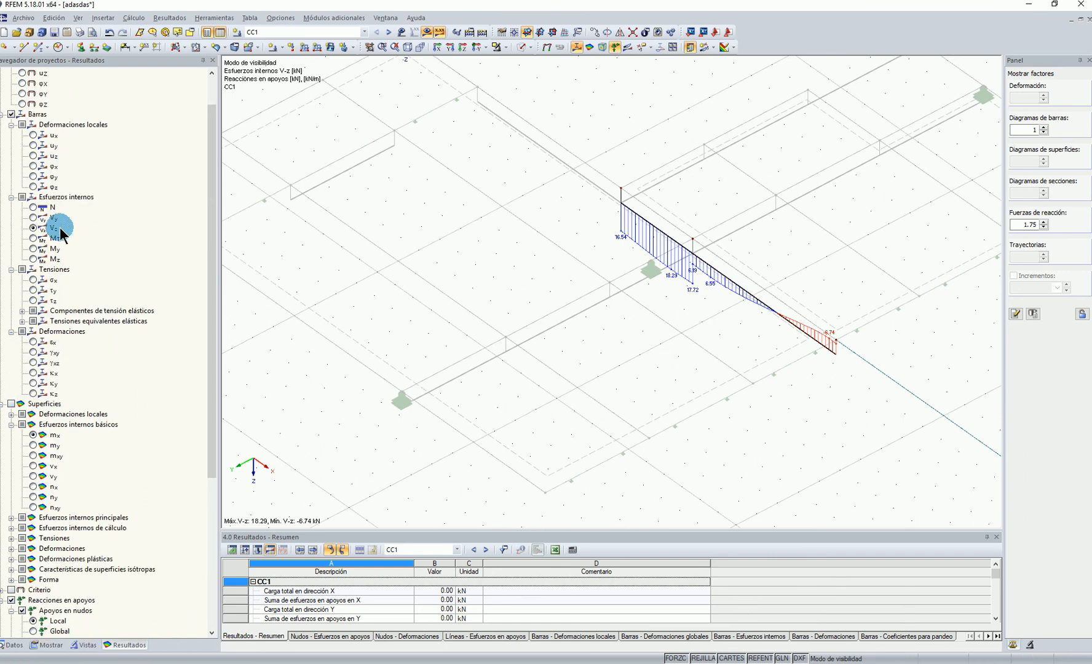
{"action": "left_click", "coordinate": [34, 290]}
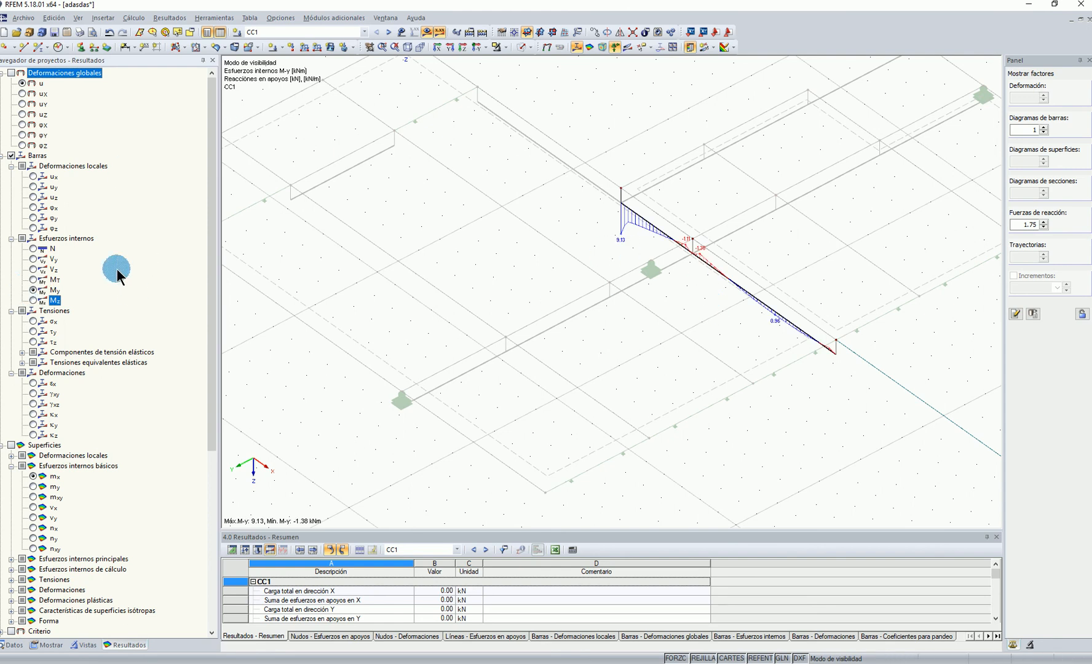
{"action": "left_click", "coordinate": [34, 280]}
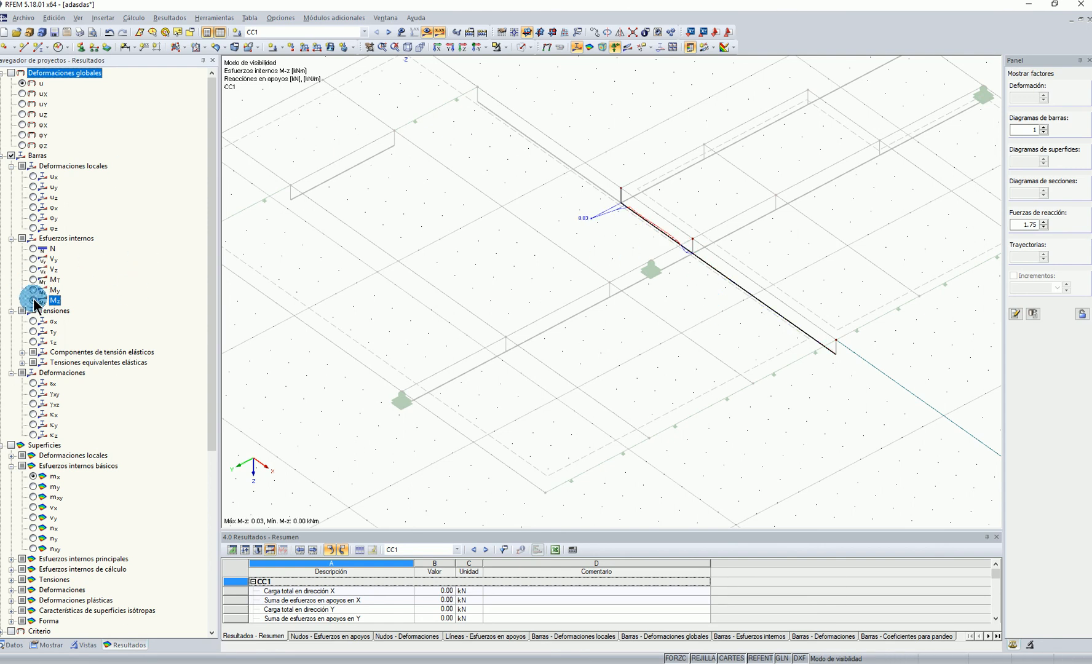
{"action": "left_click", "coordinate": [33, 259]}
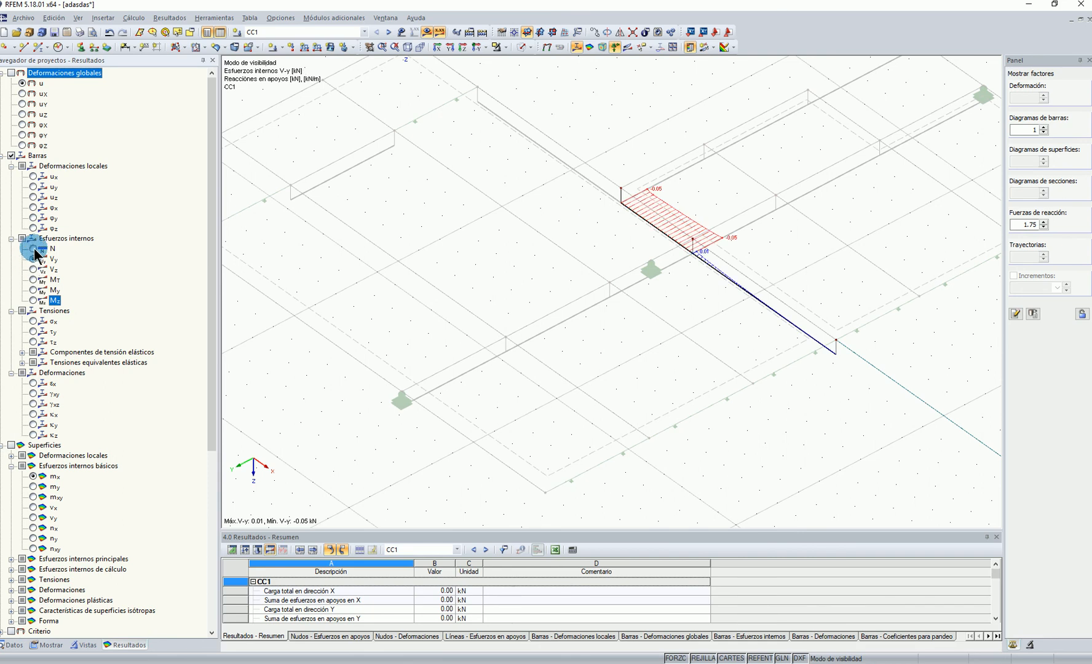
{"action": "left_click", "coordinate": [34, 249]}
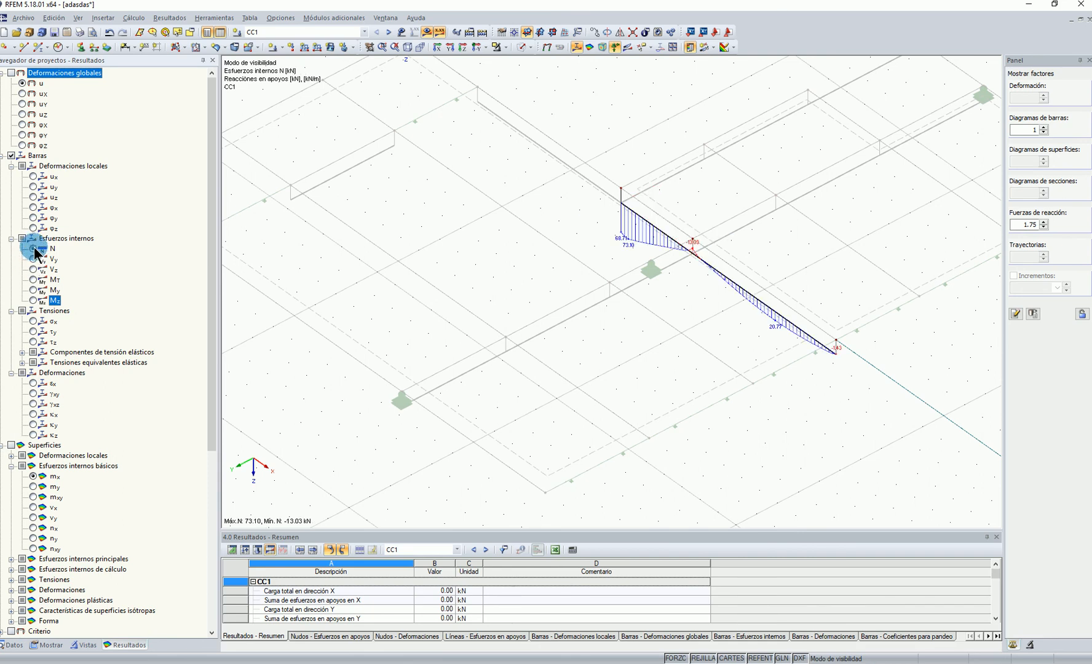
{"action": "left_click", "coordinate": [34, 291]}
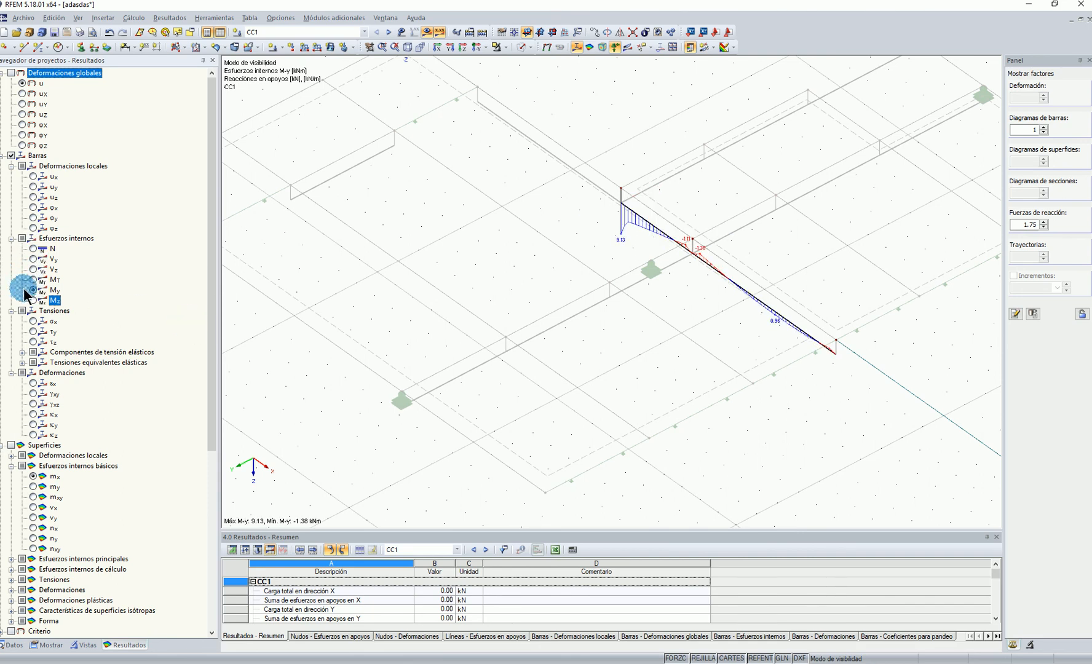
{"action": "left_click", "coordinate": [744, 310]}
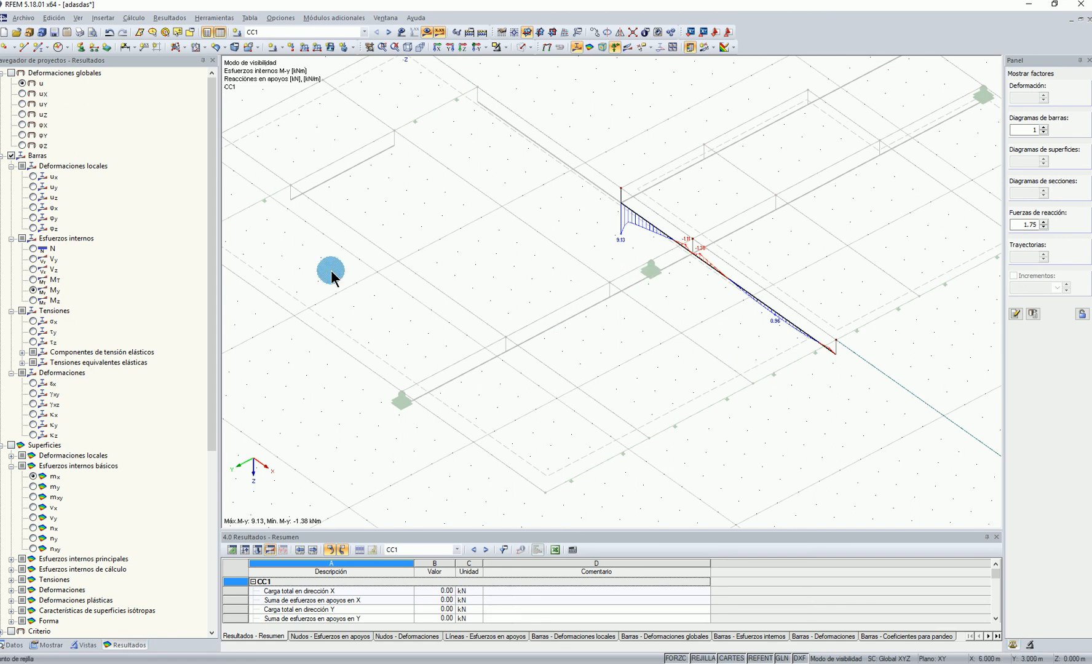
Display the global deformations u of the isolated beam and examine its deformed shape along the span
{"action": "left_click", "coordinate": [549, 48]}
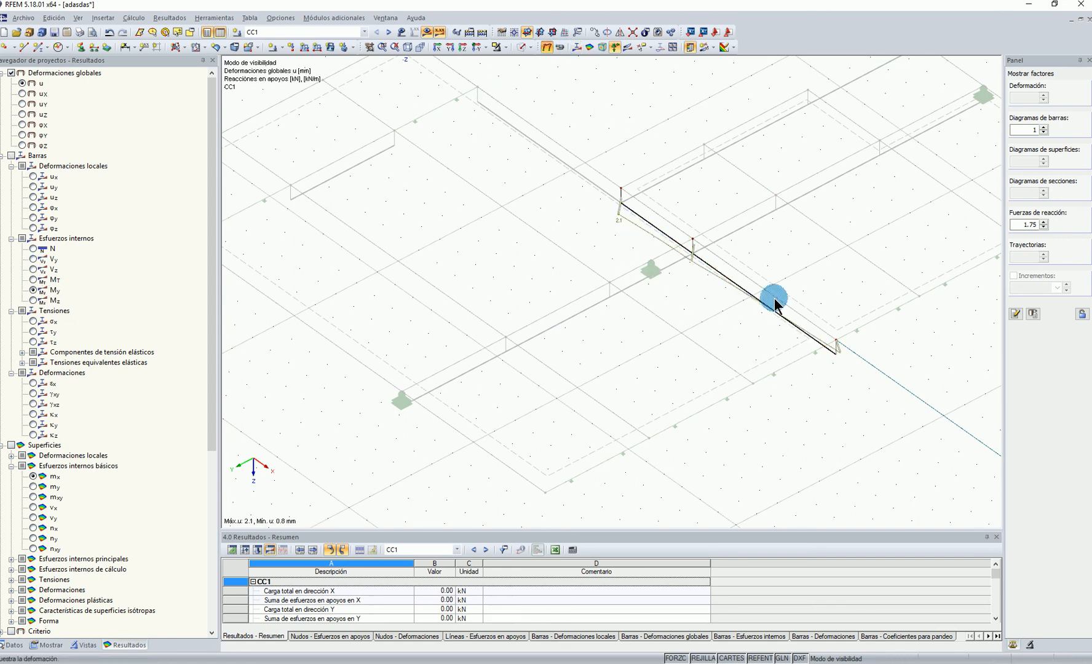
{"action": "middle_click_drag", "start_coordinate": [879, 338], "coordinate": [569, 443], "text": "ctrl"}
{"action": "scroll", "coordinate": [569, 443], "scroll_direction": "up", "scroll_amount": 3}
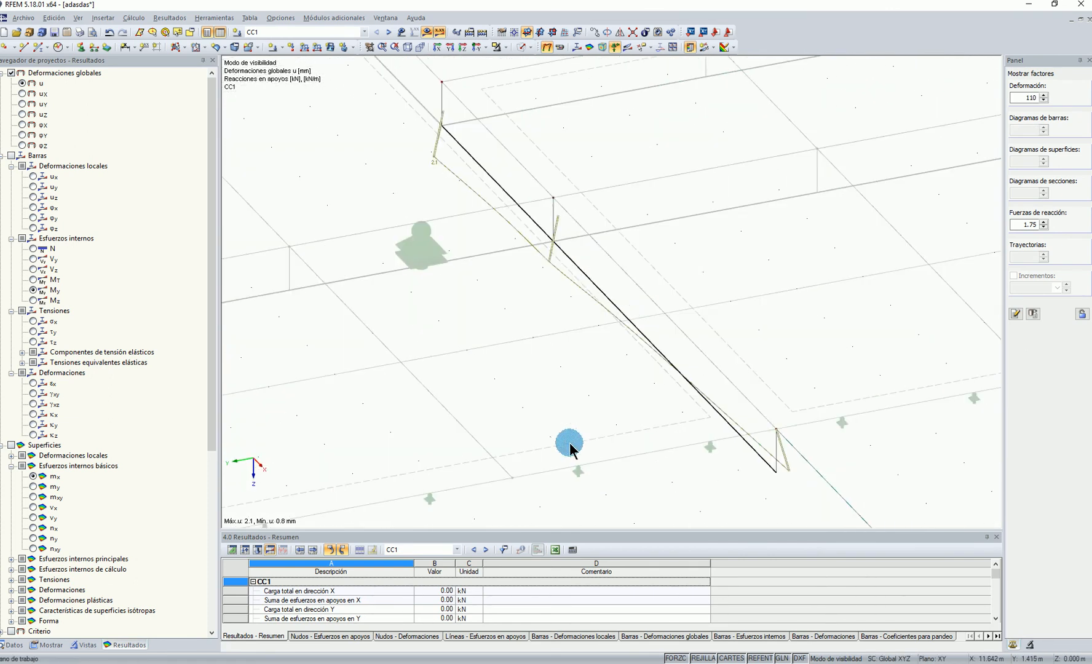
{"action": "scroll", "coordinate": [570, 336], "scroll_direction": "down", "scroll_amount": 8}
{"action": "middle_click_drag", "start_coordinate": [572, 336], "coordinate": [500, 205], "text": "ctrl"}
Cancel the visibility mode to bring back the whole structure and hide the calculation results
{"action": "left_click", "coordinate": [509, 47]}
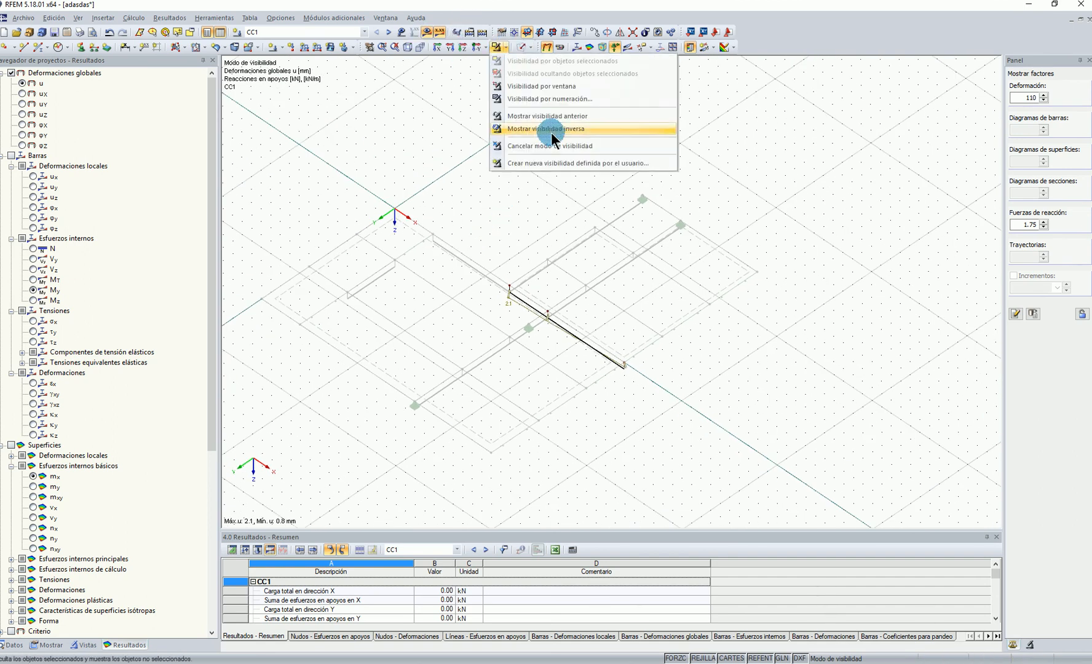
{"action": "left_click", "coordinate": [557, 147]}
{"action": "left_click", "coordinate": [438, 33]}
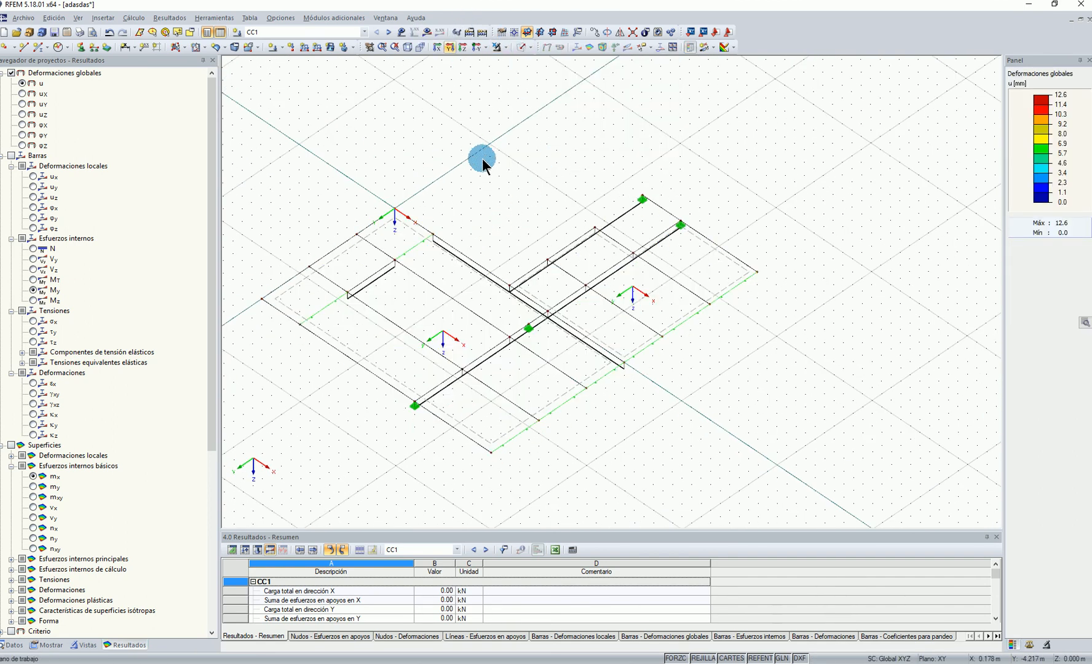
Turn on the display of the line hinges (Articulaciones lineales) in the model
{"action": "left_click", "coordinate": [48, 646]}
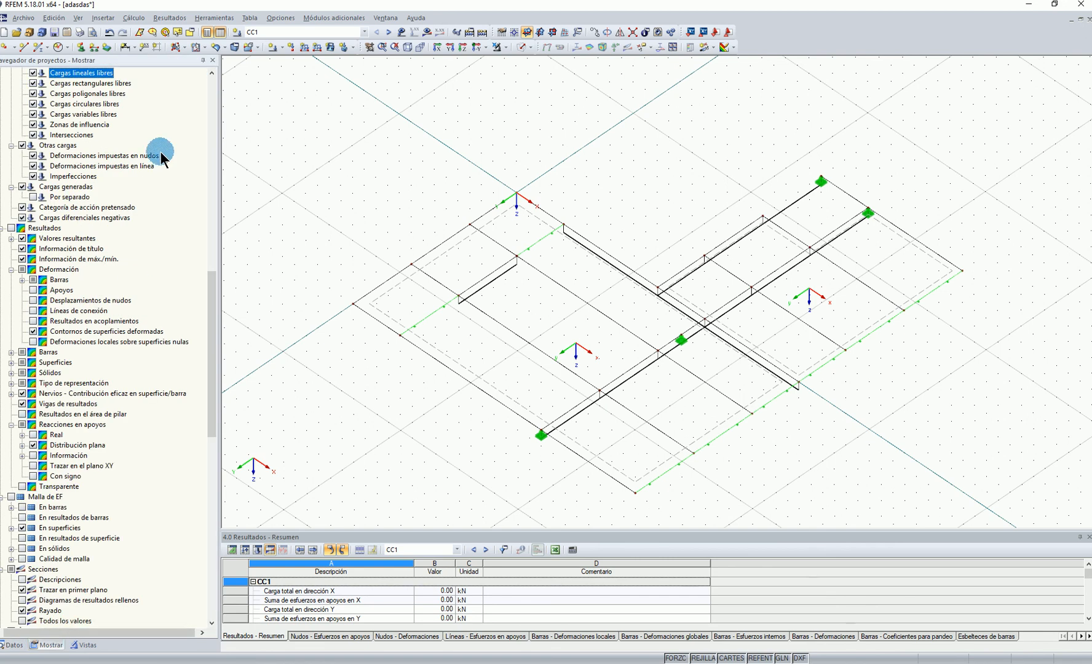
{"action": "scroll", "coordinate": [142, 215], "scroll_direction": "up", "scroll_amount": 15}
{"action": "scroll", "coordinate": [111, 185], "scroll_direction": "up", "scroll_amount": 2}
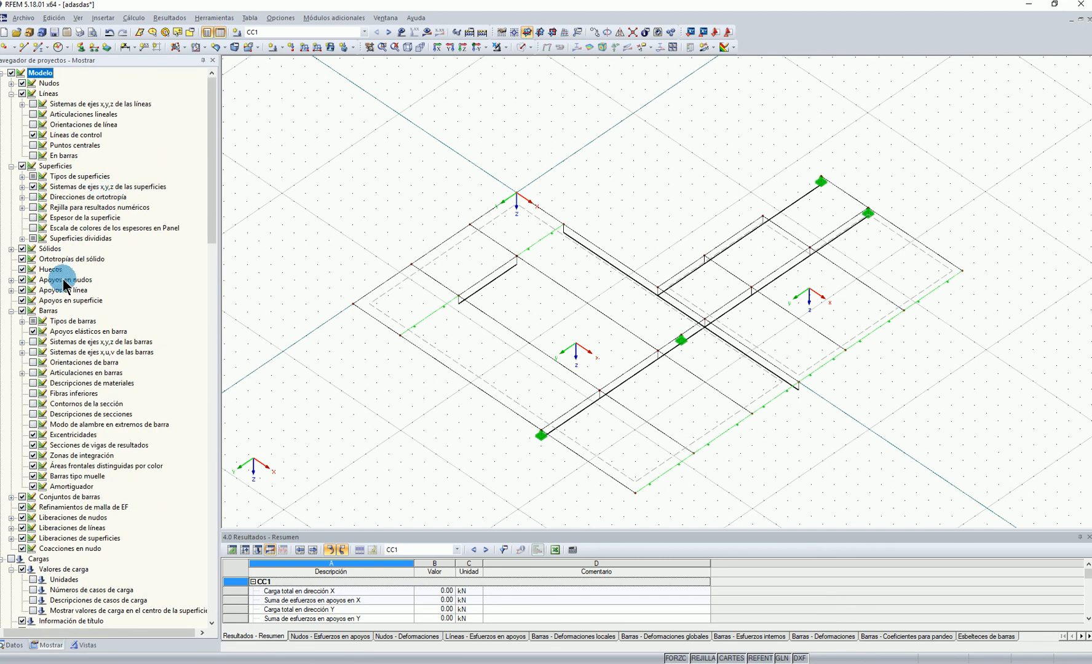
{"action": "left_click", "coordinate": [33, 114]}
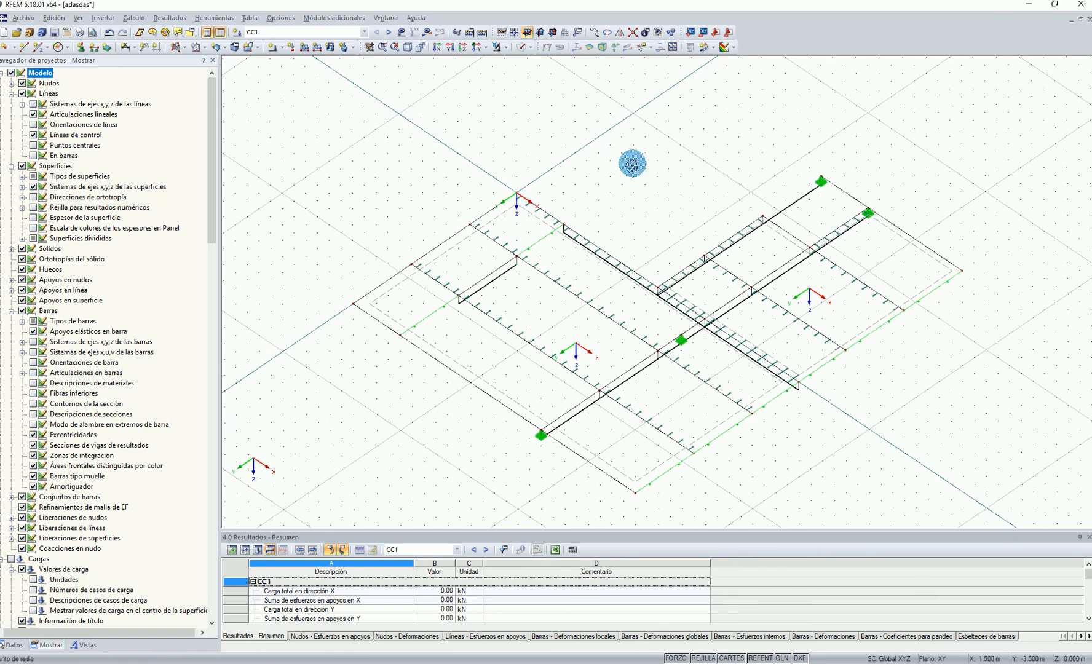
Examine the line hinges along the slab joints and beams, and switch the model to perspective view
{"action": "middle_click_drag", "start_coordinate": [609, 377], "coordinate": [547, 388]}
{"action": "scroll", "coordinate": [827, 292], "scroll_direction": "up", "scroll_amount": 2}
{"action": "middle_click_drag", "start_coordinate": [807, 329], "coordinate": [674, 308]}
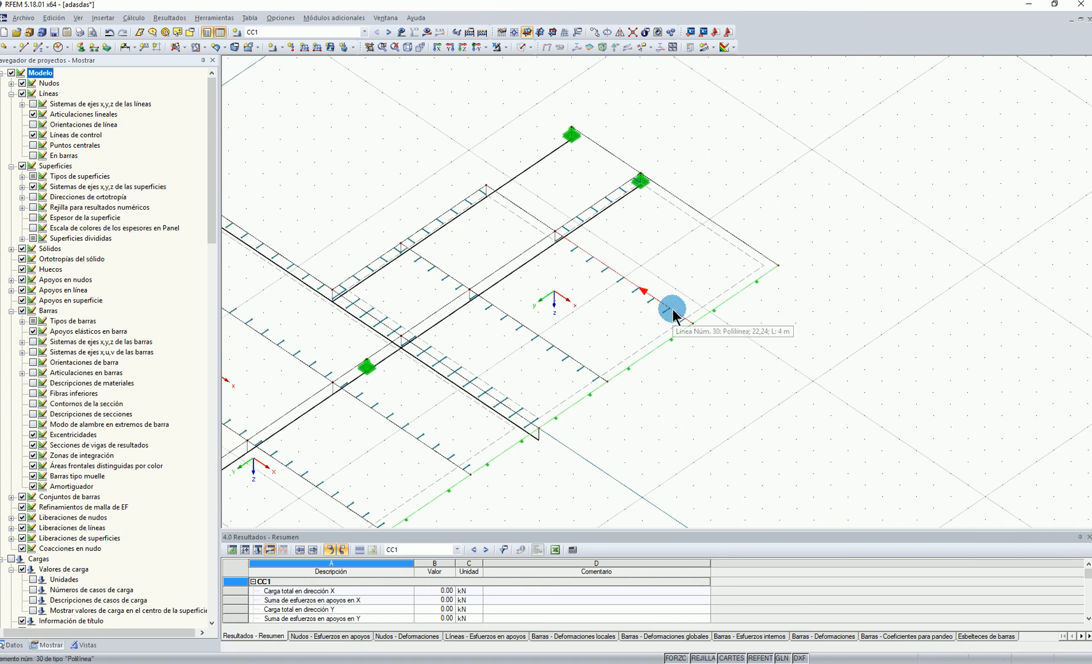
{"action": "scroll", "coordinate": [680, 319], "scroll_direction": "down", "scroll_amount": 2}
{"action": "middle_click_drag", "start_coordinate": [520, 350], "coordinate": [745, 310]}
{"action": "mouse_move", "coordinate": [566, 142]}
{"action": "middle_mouse_down"}
{"action": "mouse_move", "coordinate": [557, 171]}
{"action": "mouse_move", "coordinate": [561, 141]}
{"action": "middle_mouse_up"}
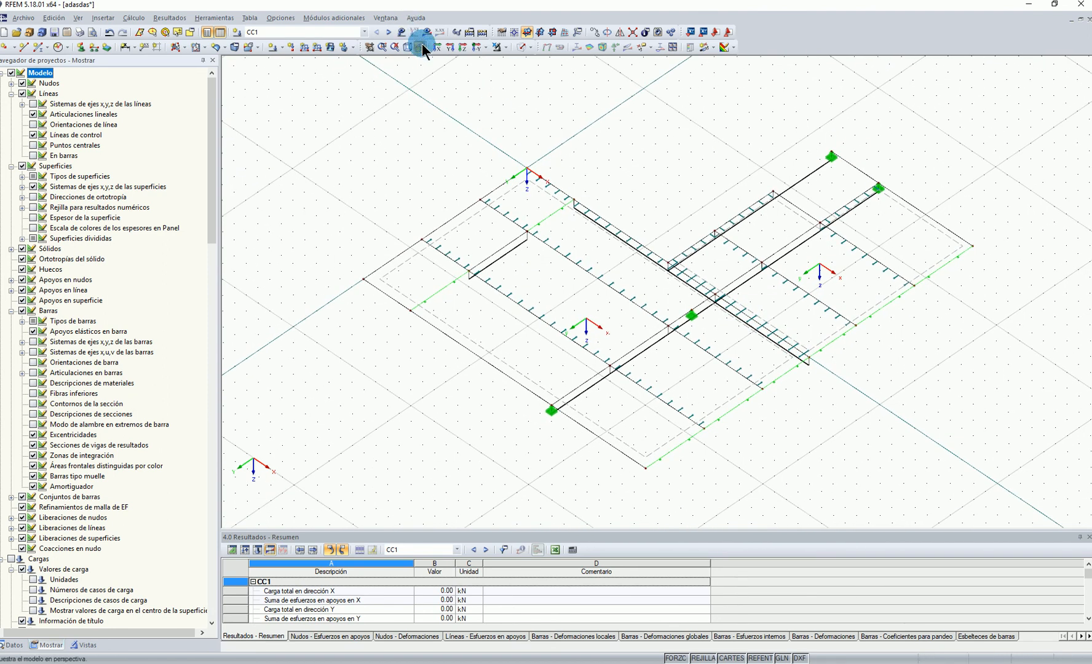
{"action": "left_click", "coordinate": [421, 48]}
{"action": "mouse_move", "coordinate": [610, 374]}
{"action": "middle_mouse_down"}
{"action": "mouse_move", "coordinate": [646, 220]}
{"action": "mouse_move", "coordinate": [666, 196]}
{"action": "middle_mouse_up"}
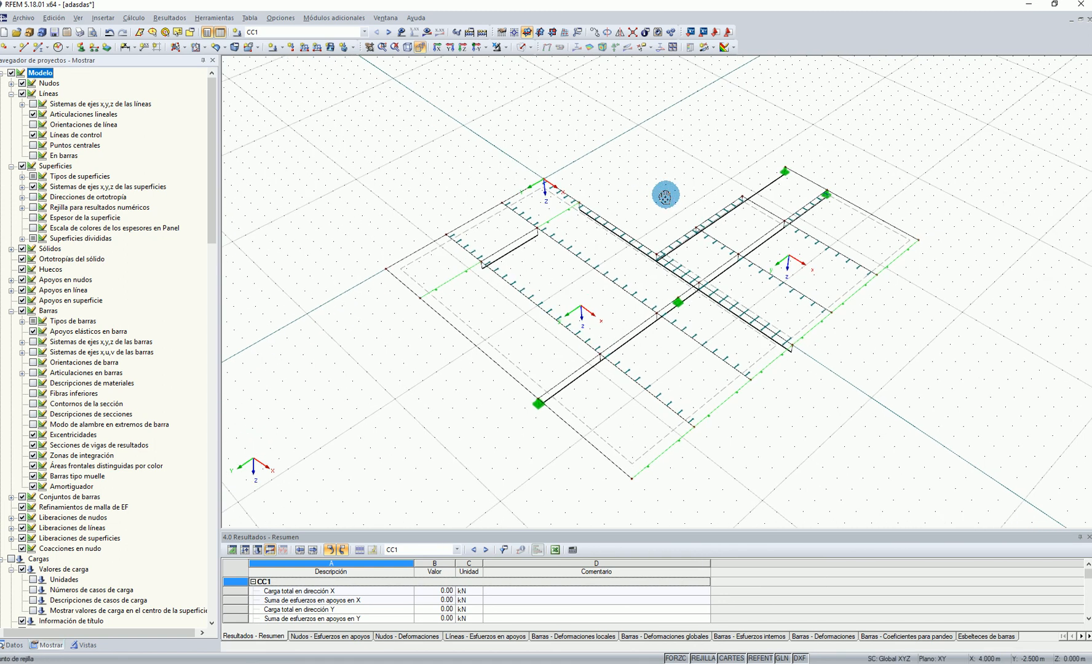
Review the release settings of the line hinge on line 19 of surface 1 and close them without edits
{"action": "double_click", "coordinate": [581, 337]}
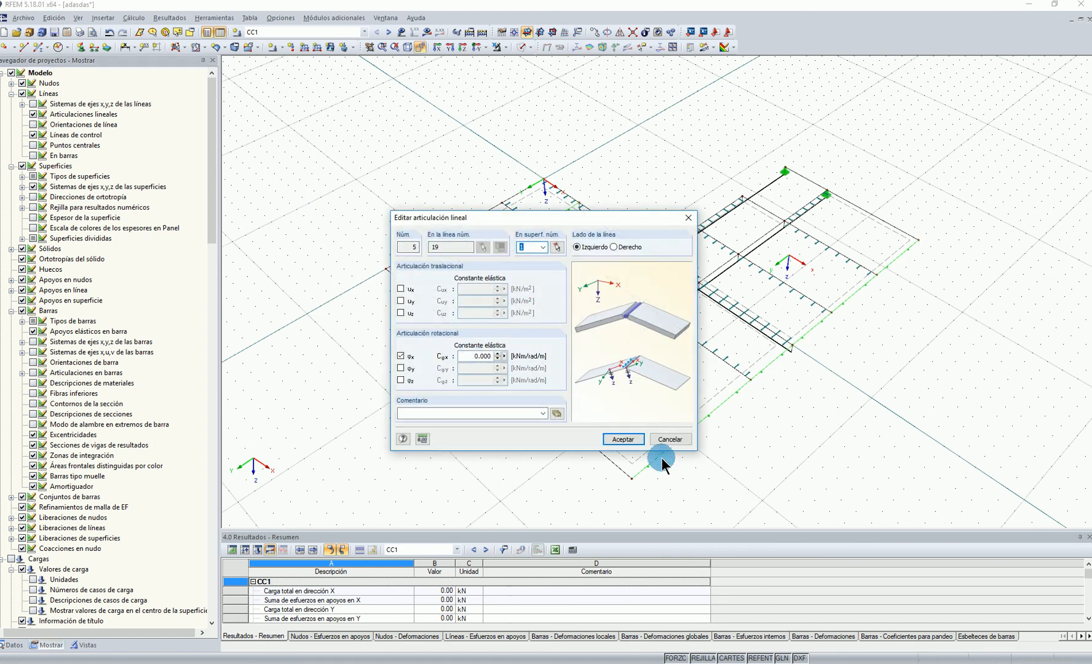
{"action": "left_click", "coordinate": [669, 438]}
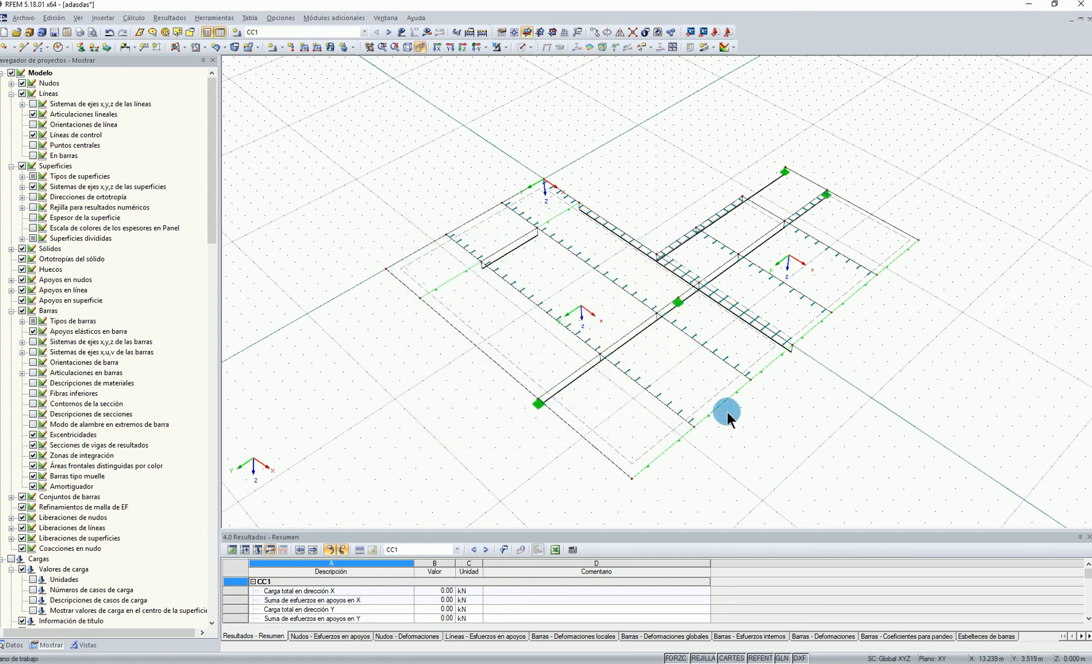
{"action": "right_click", "coordinate": [570, 326]}
{"action": "left_click", "coordinate": [628, 363]}
{"action": "middle_click_drag", "start_coordinate": [434, 174], "coordinate": [438, 171]}
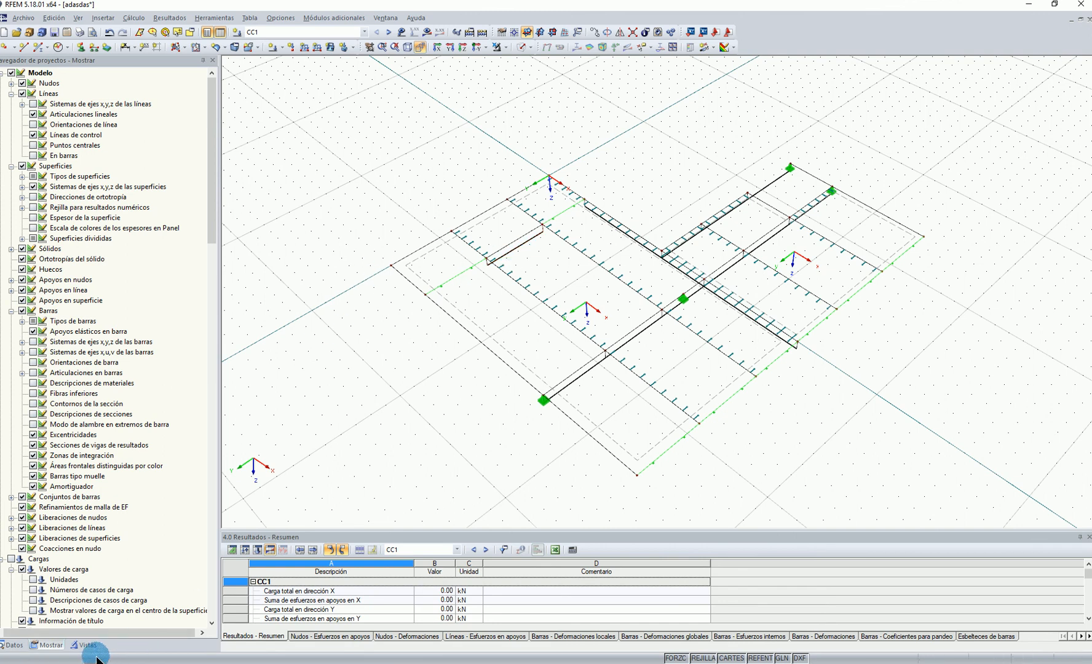
Show the results again with the members' bending moment My and set the member diagram scale factor to 2
{"action": "left_click", "coordinate": [471, 31]}
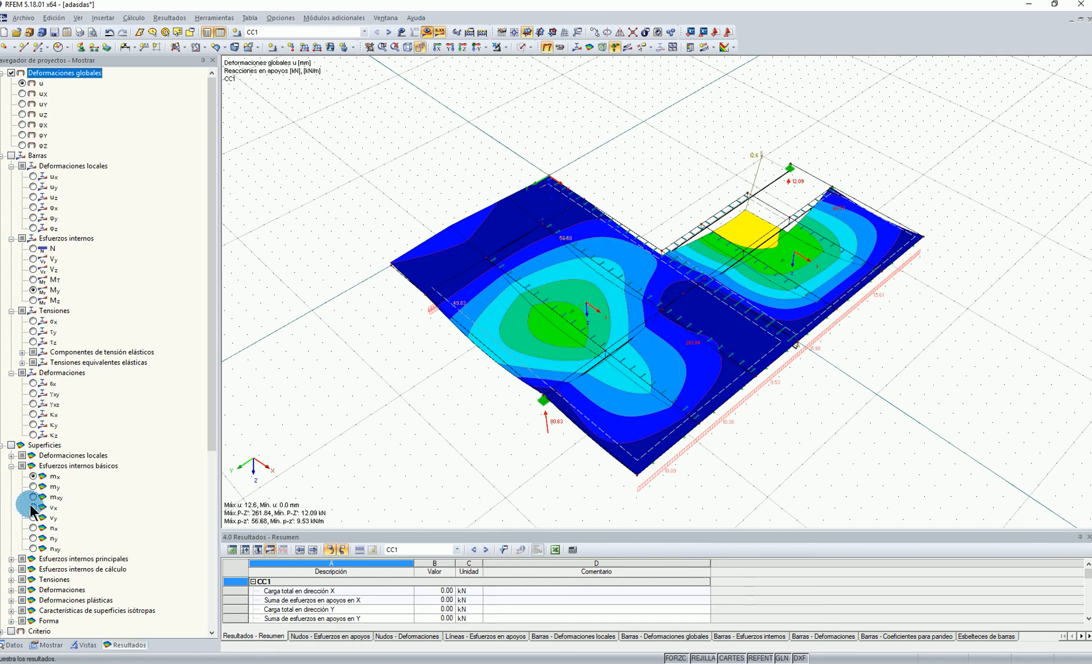
{"action": "left_click", "coordinate": [30, 294]}
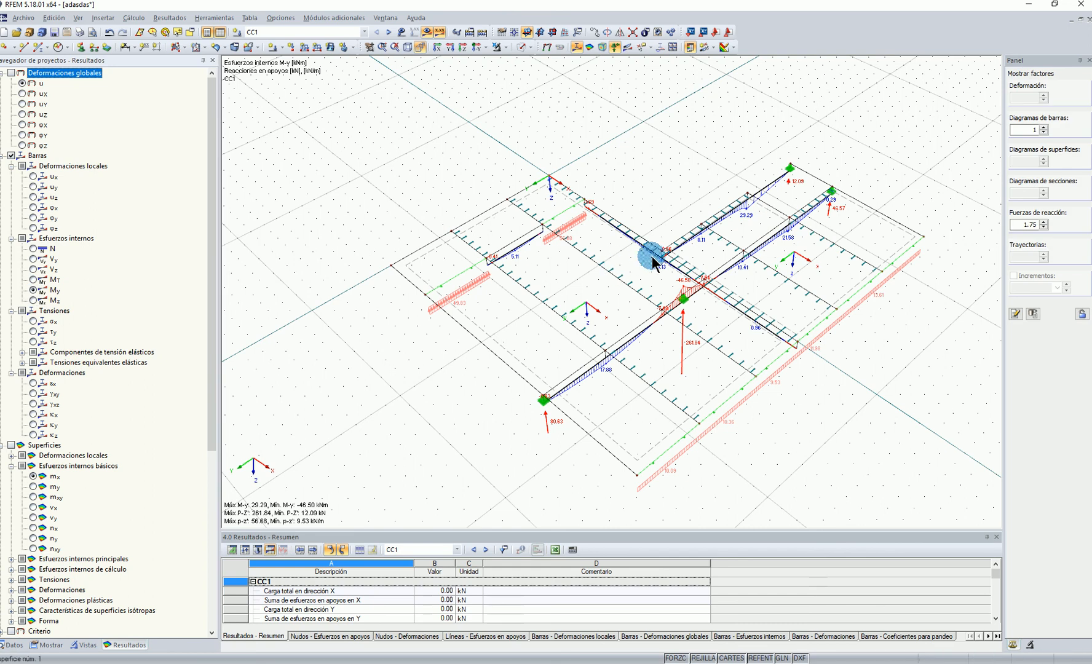
{"action": "type", "text": "2"}
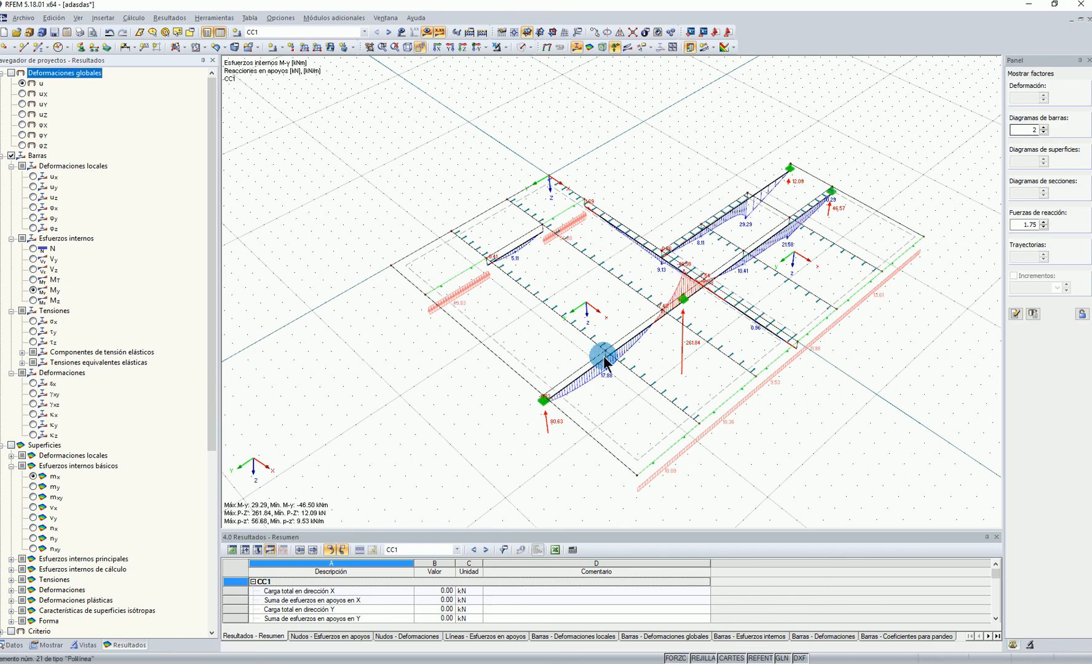